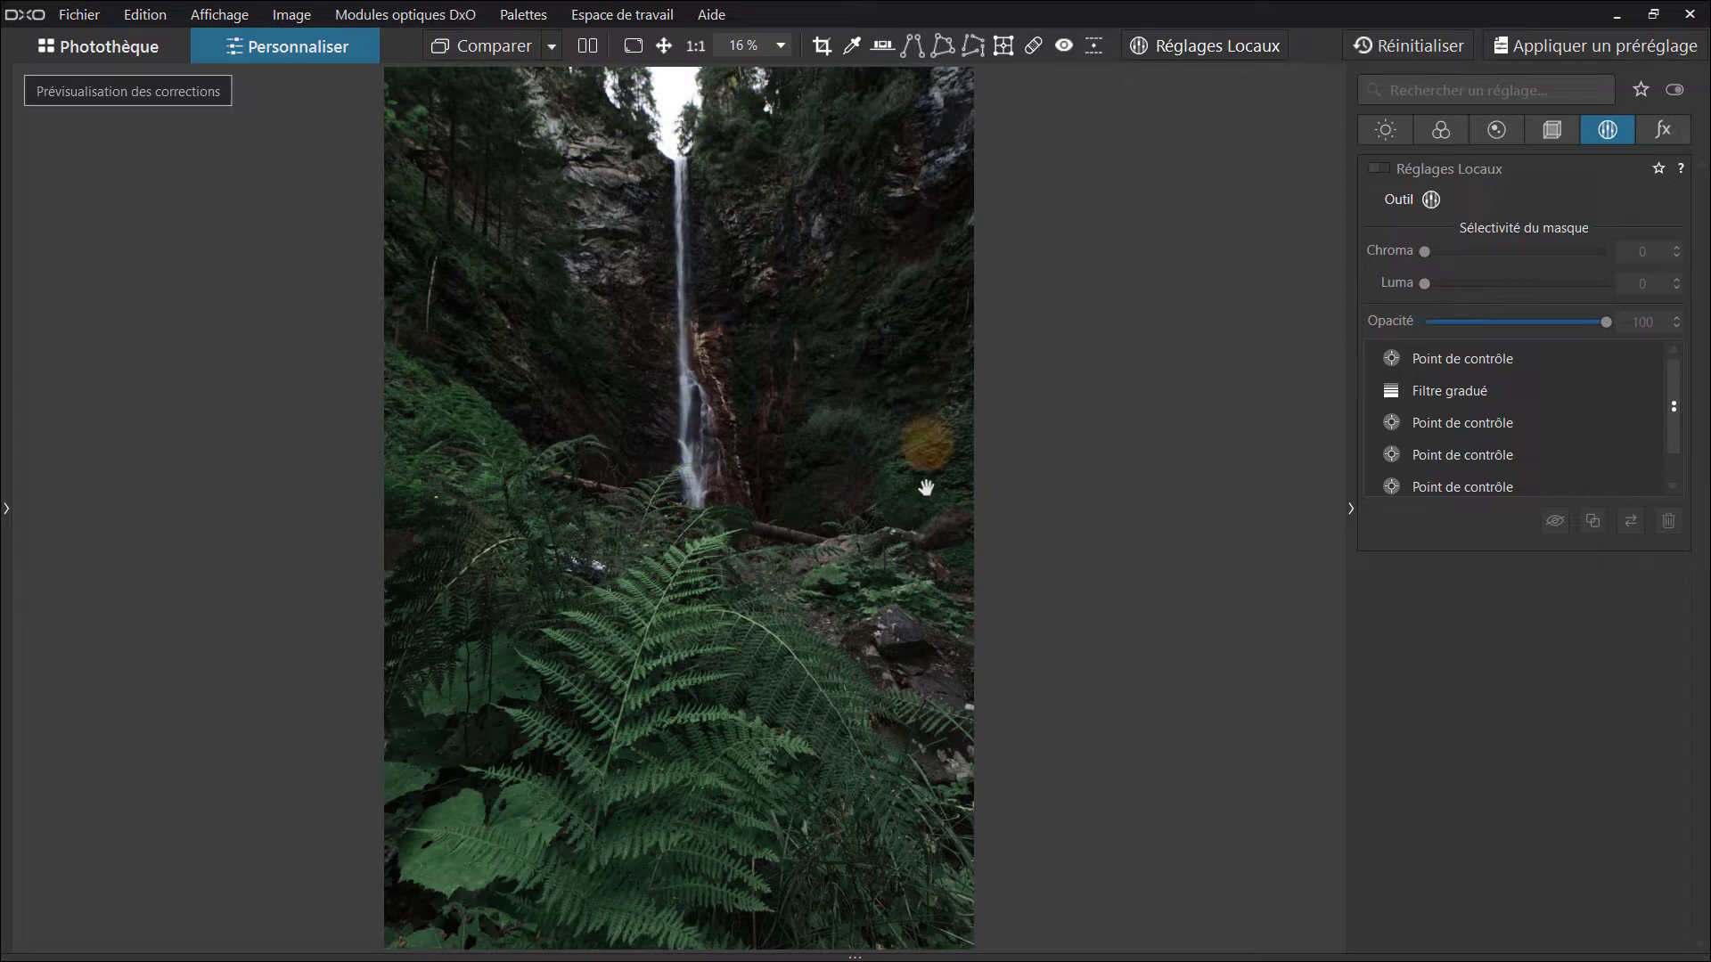
Step: Compare the photo with its original and examine the active light corrections, including the DxO Smart Lighting settings
left_click(482, 50)
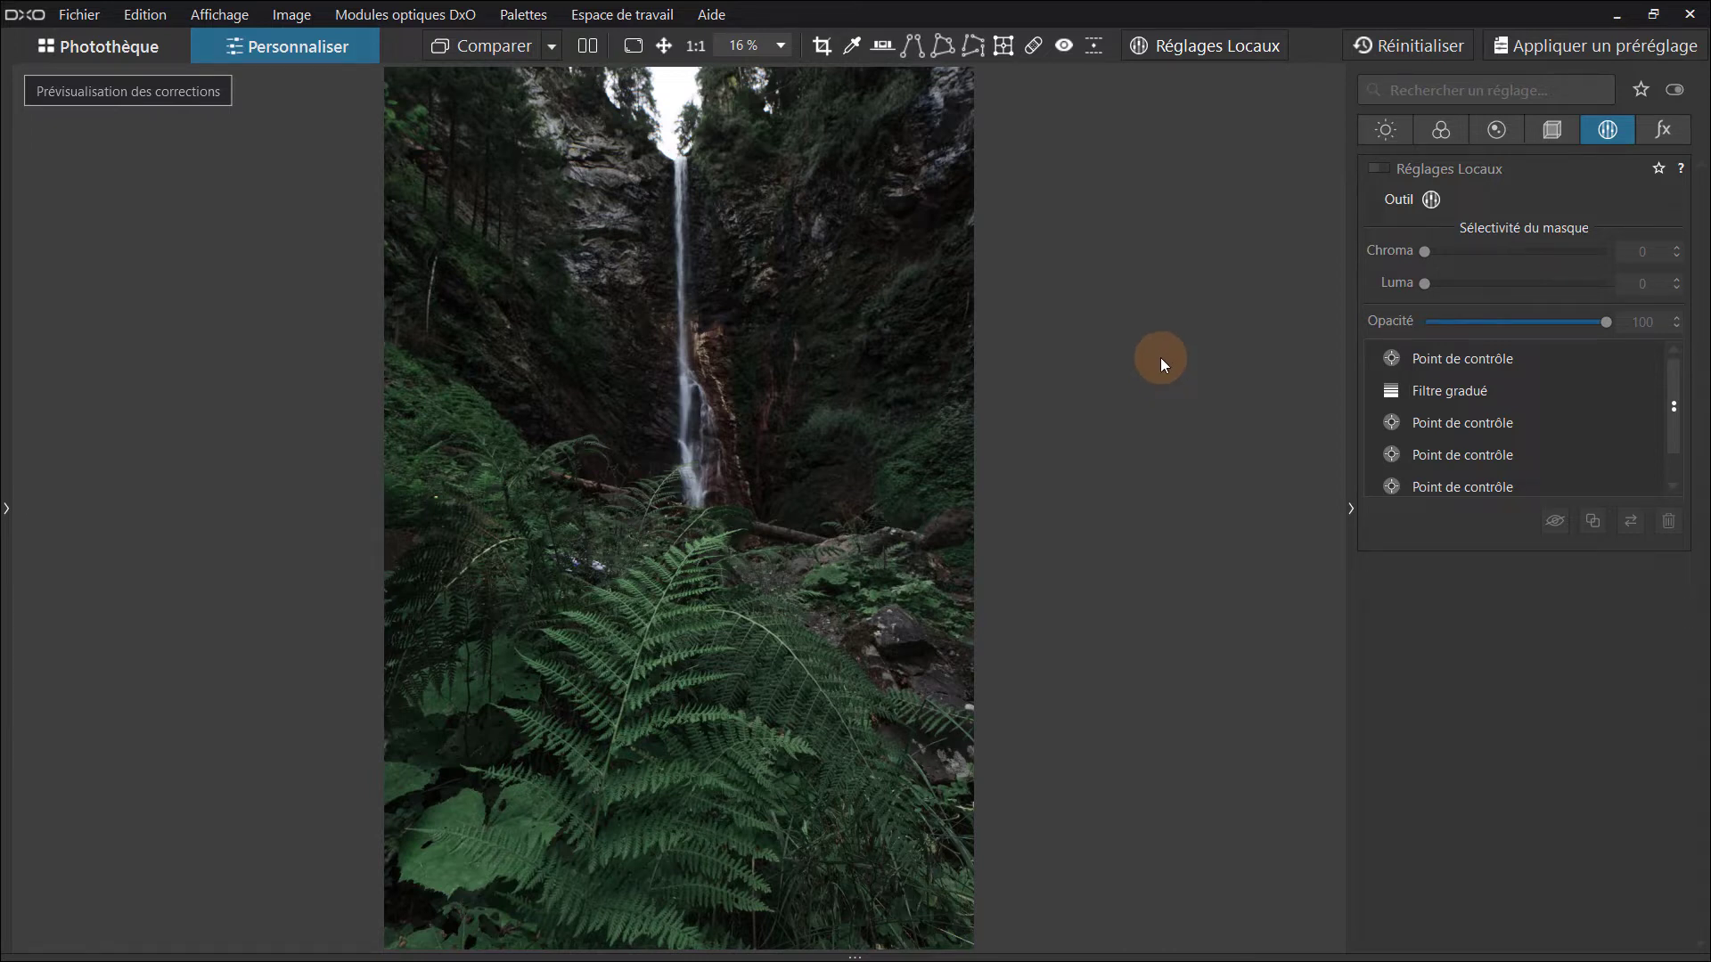
left_click(1387, 130)
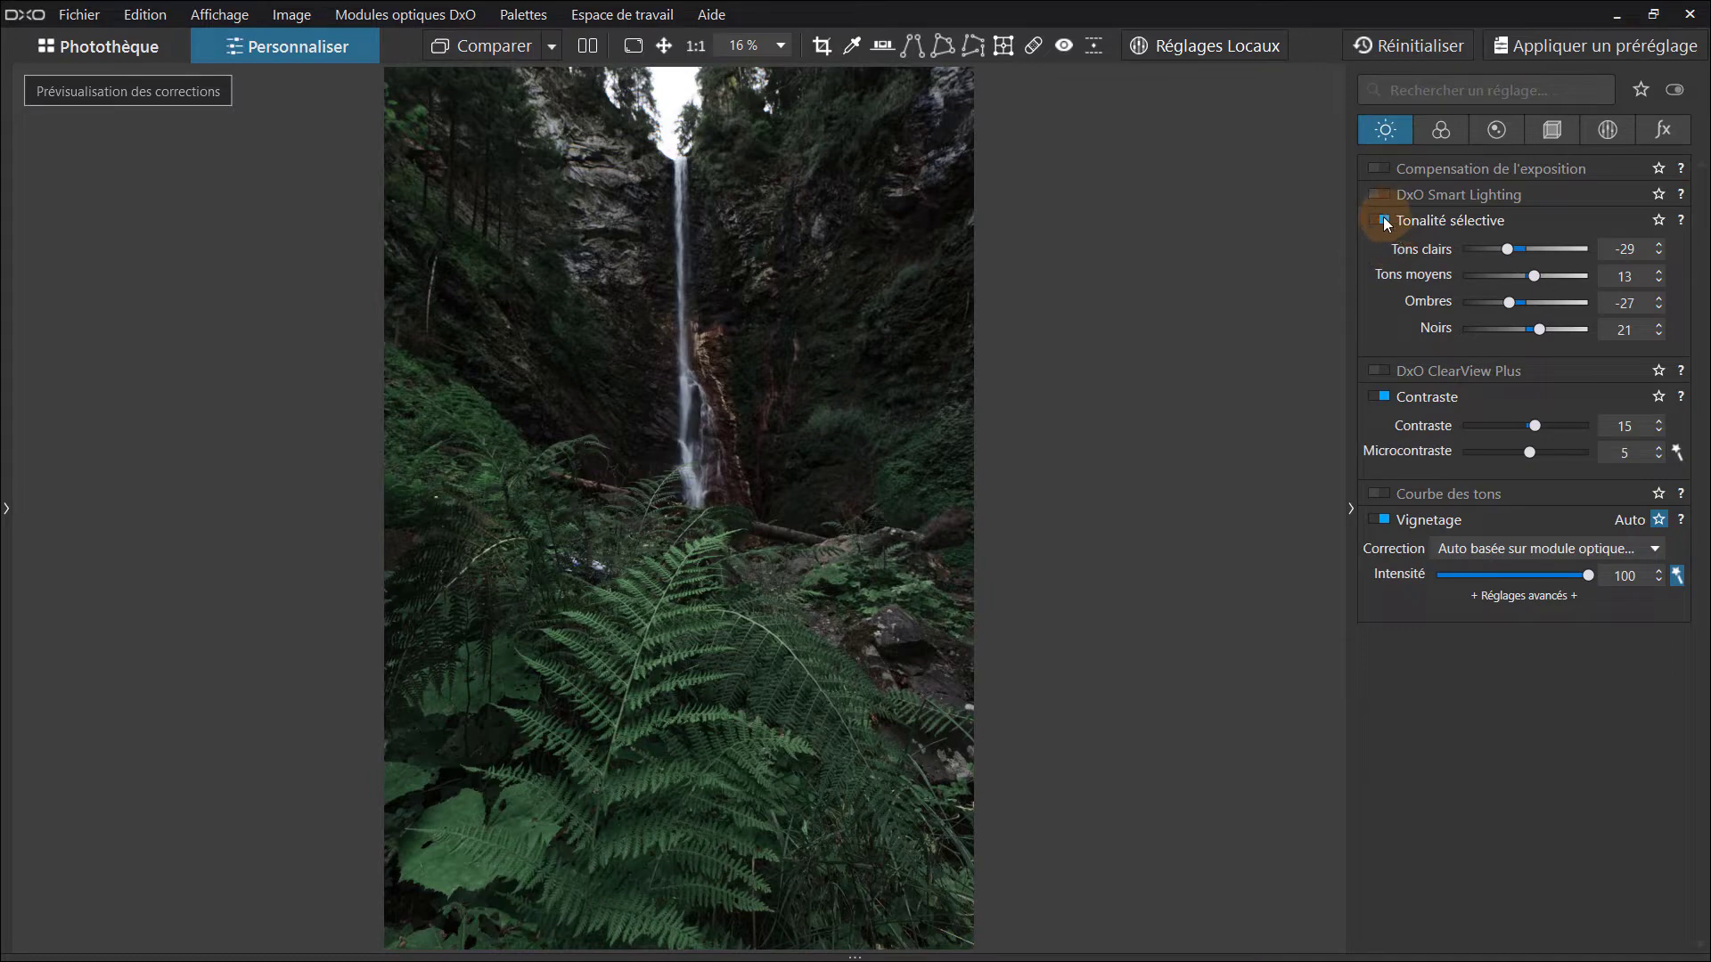
left_click(1390, 131)
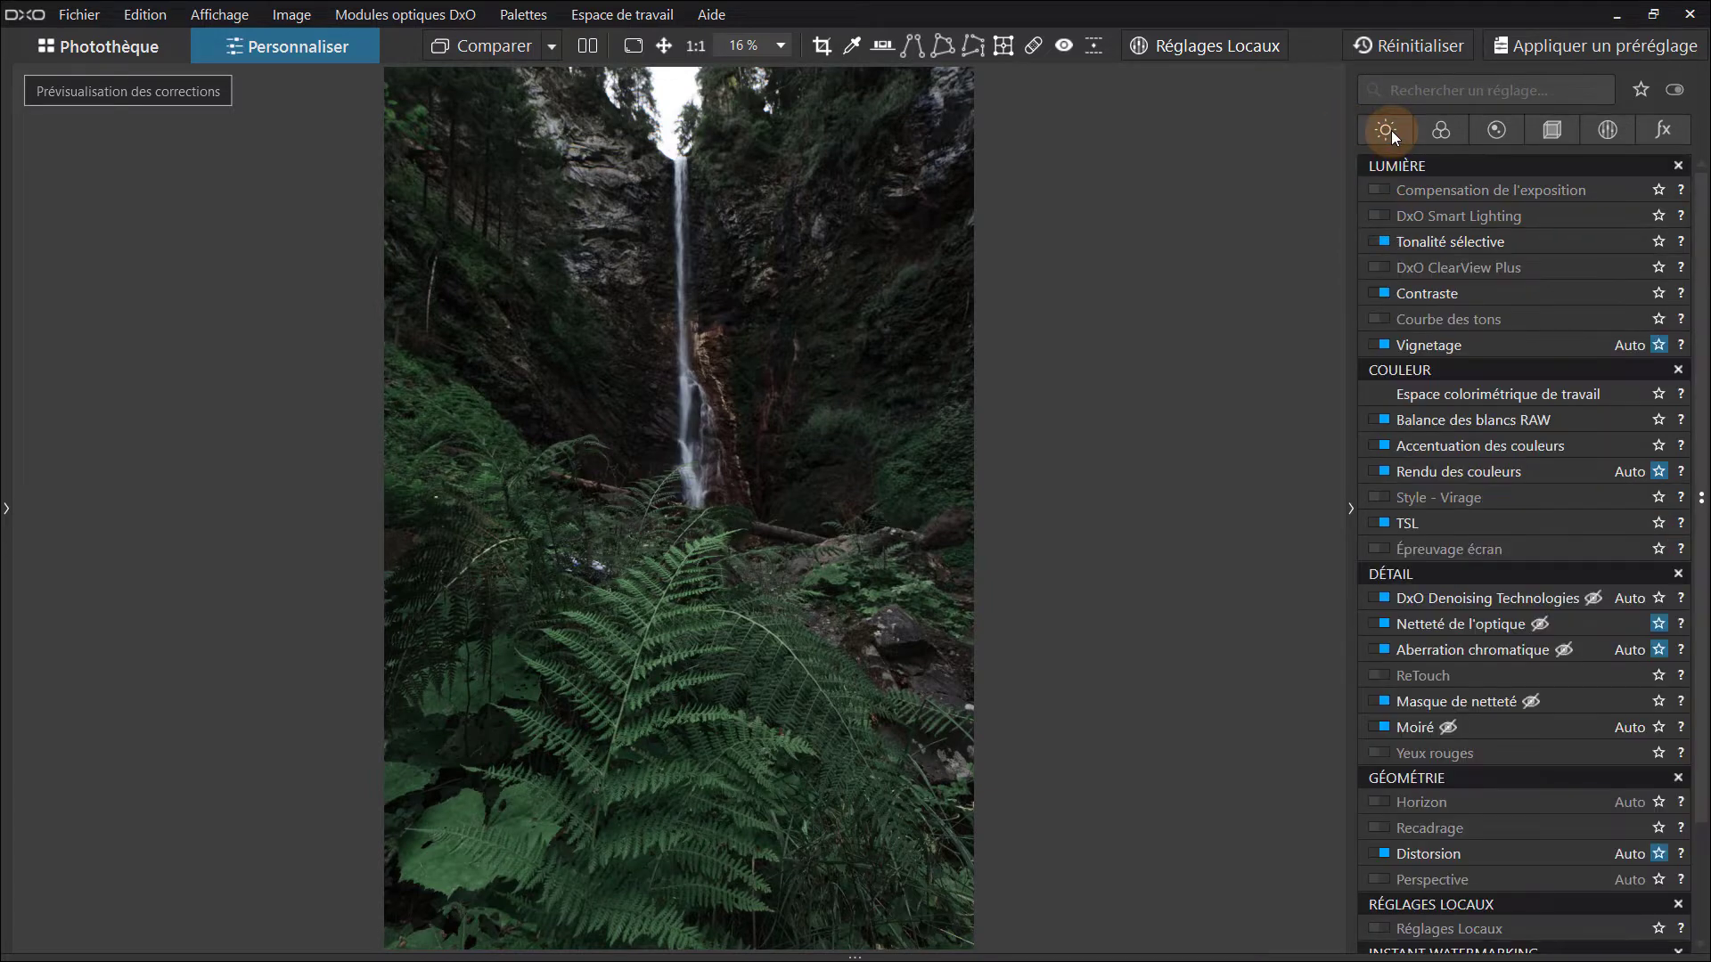
scroll(1521, 372, "down", 3)
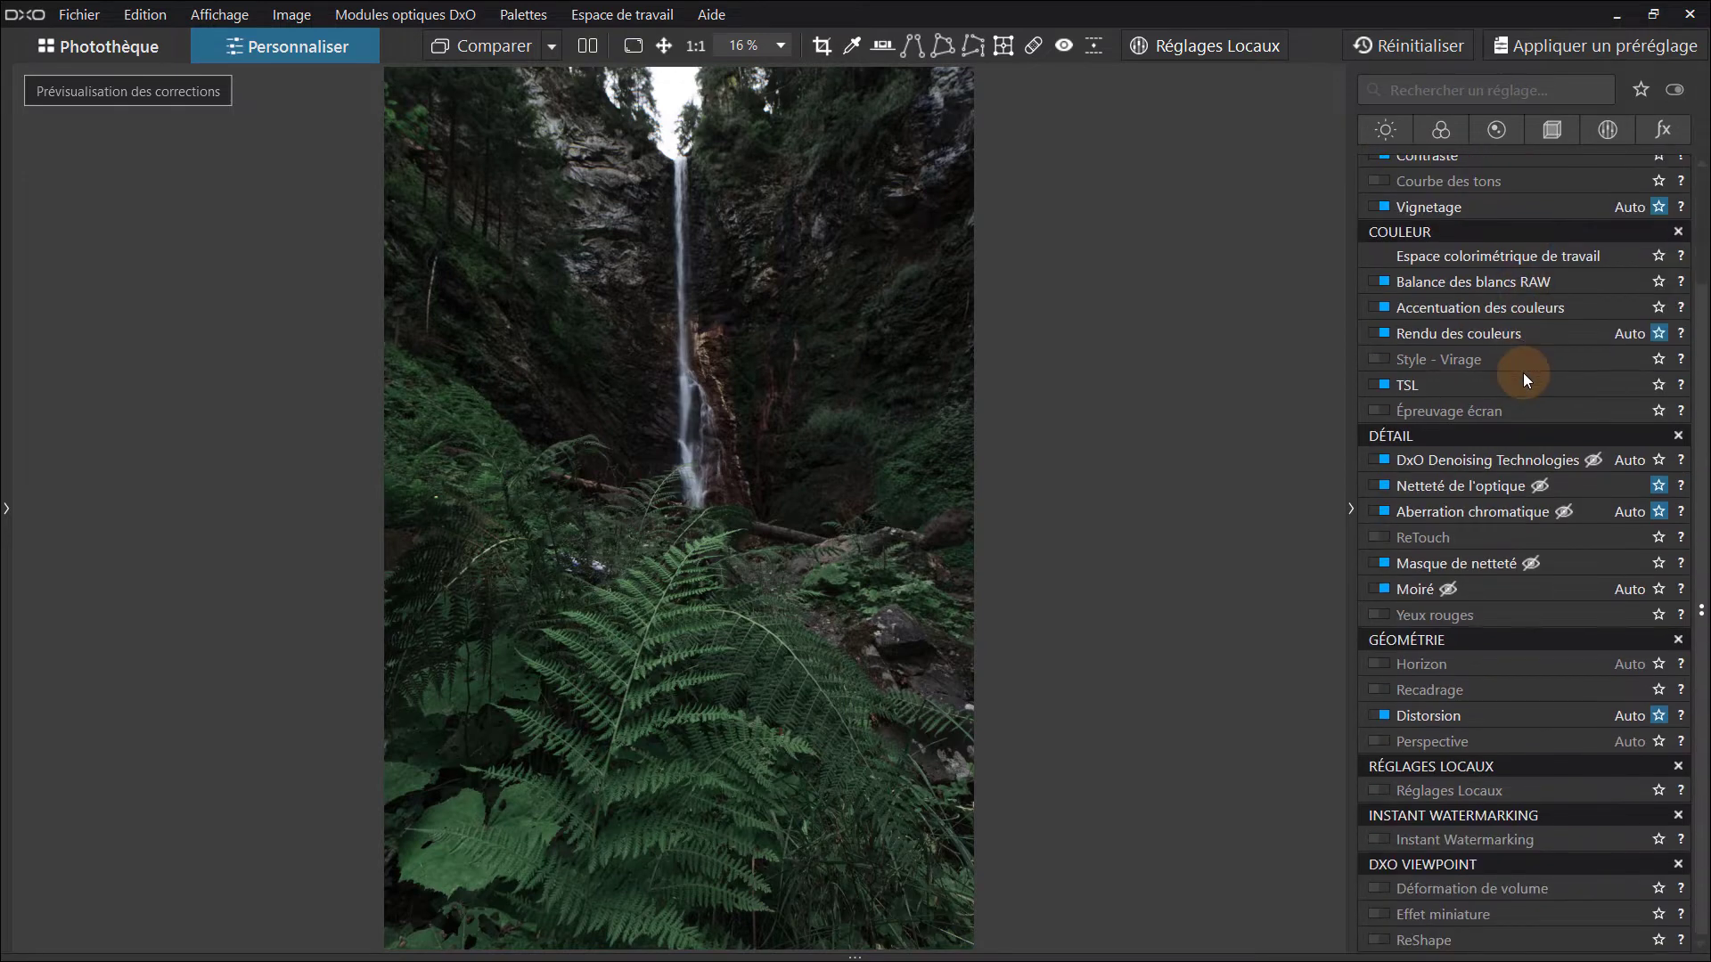
scroll(1519, 659, "up", 3)
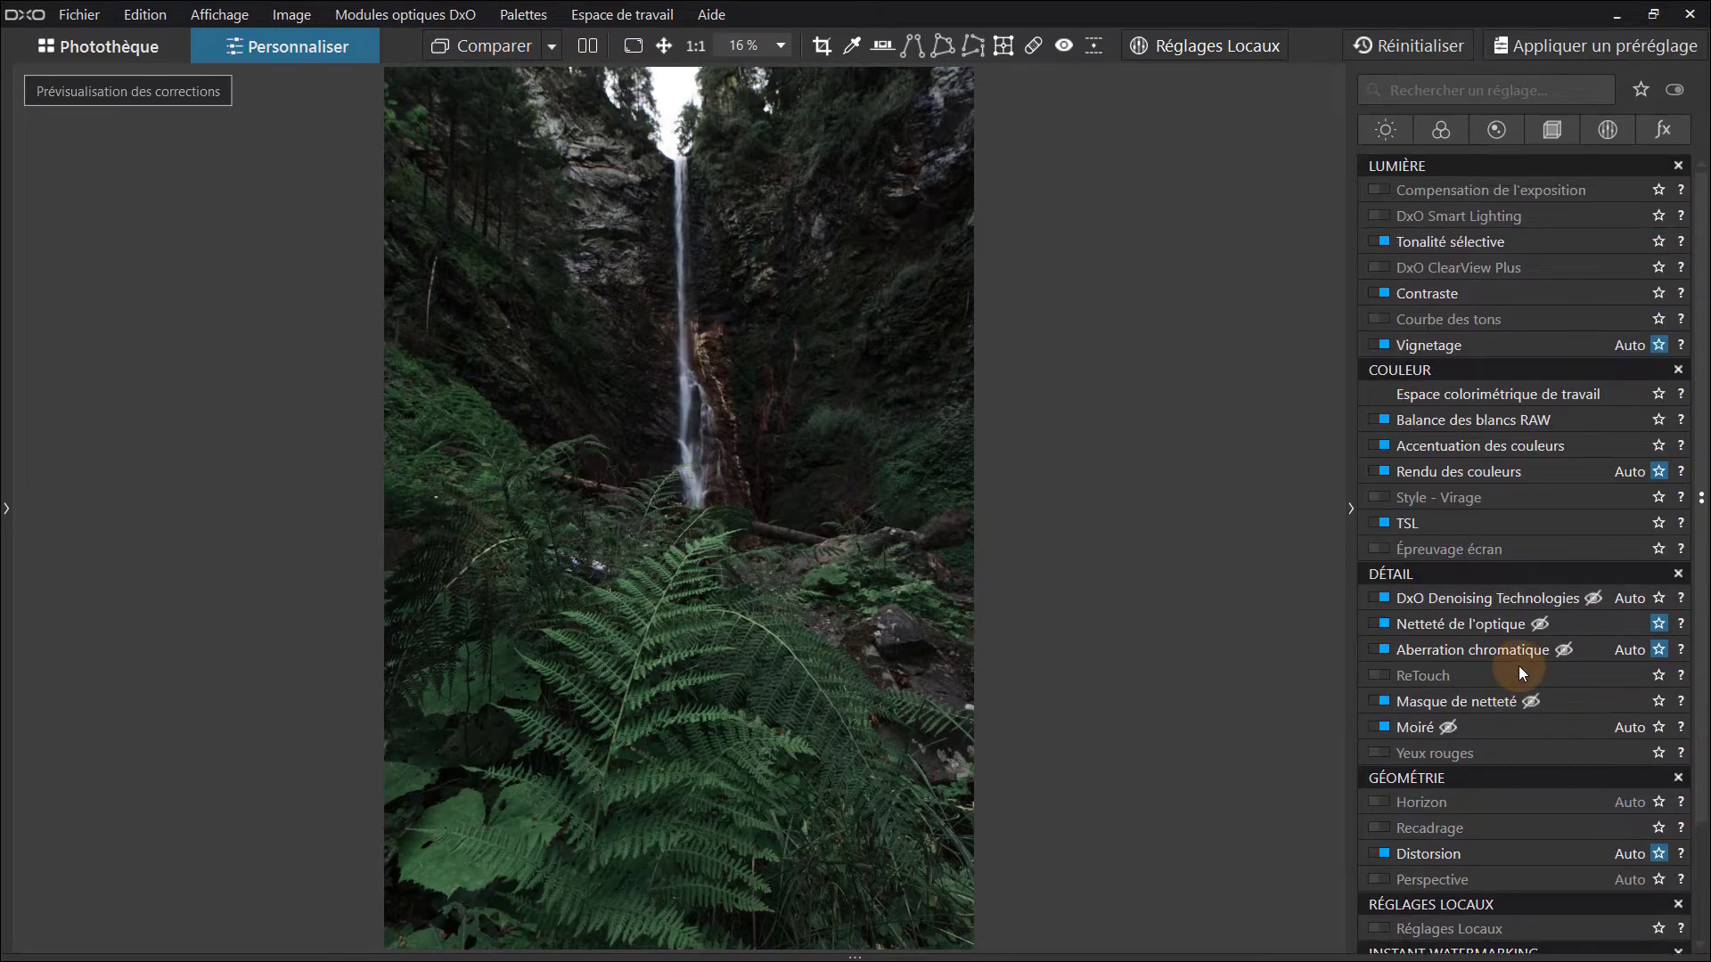
left_click(1390, 130)
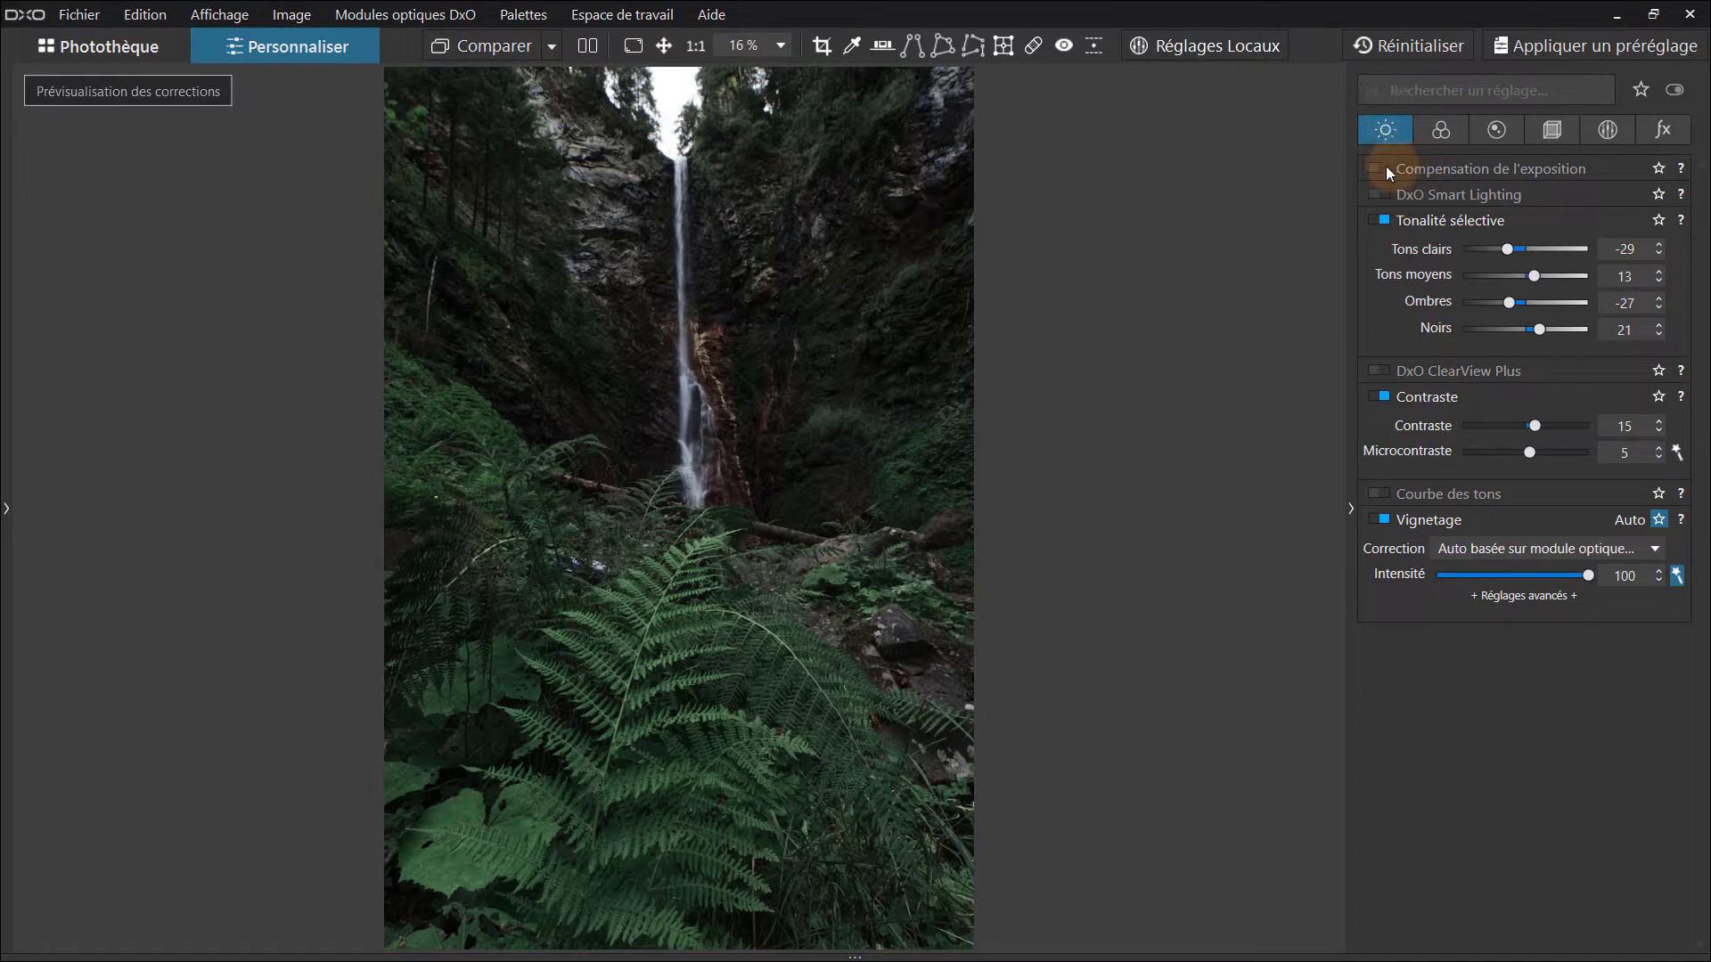
left_click(1445, 194)
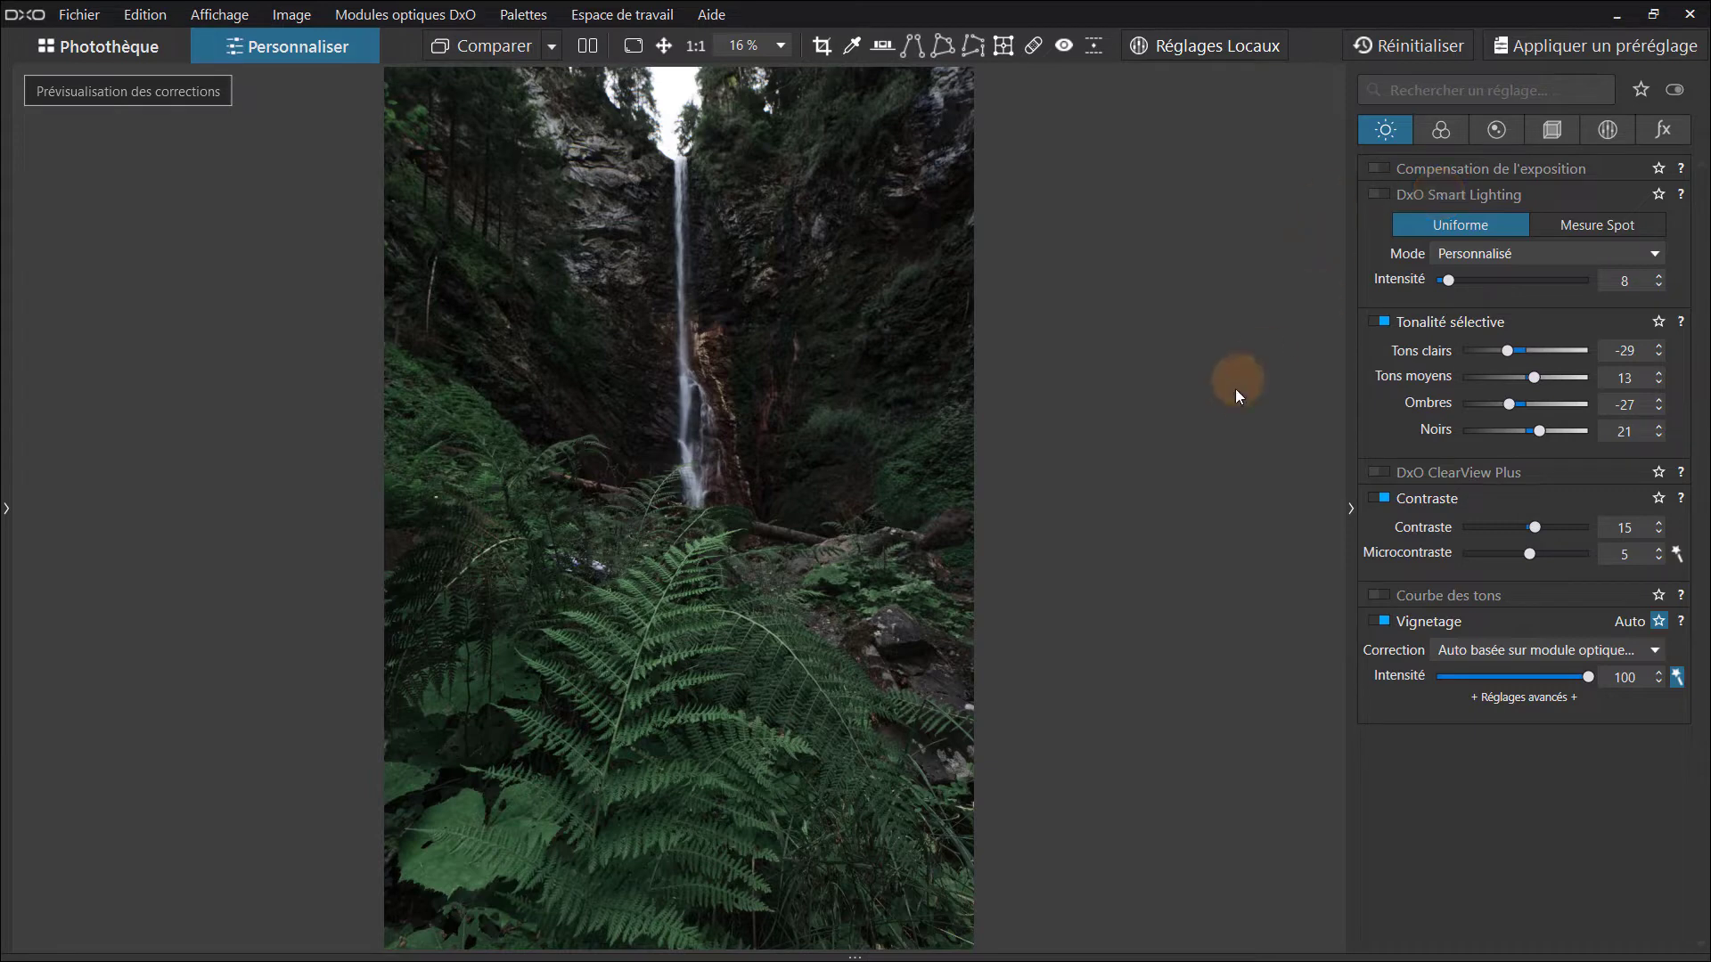
left_click(1451, 196)
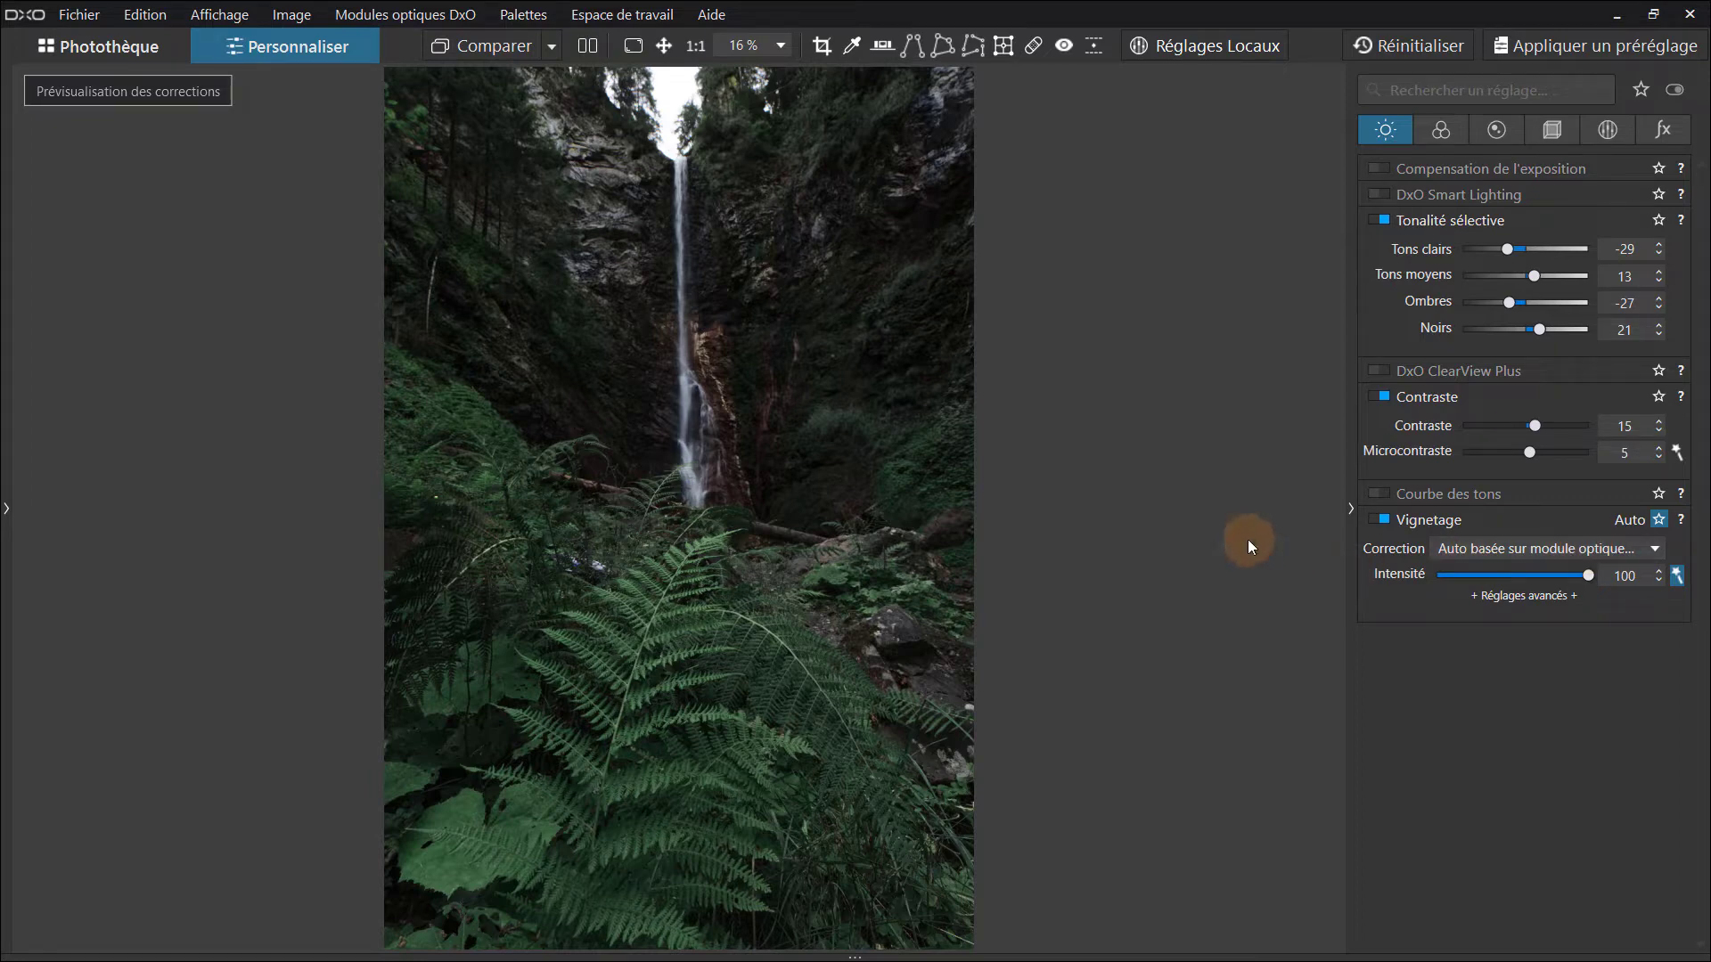
Step: Examine the colour corrections, trying the RAW white balance picker without sampling the photo
left_click(1441, 129)
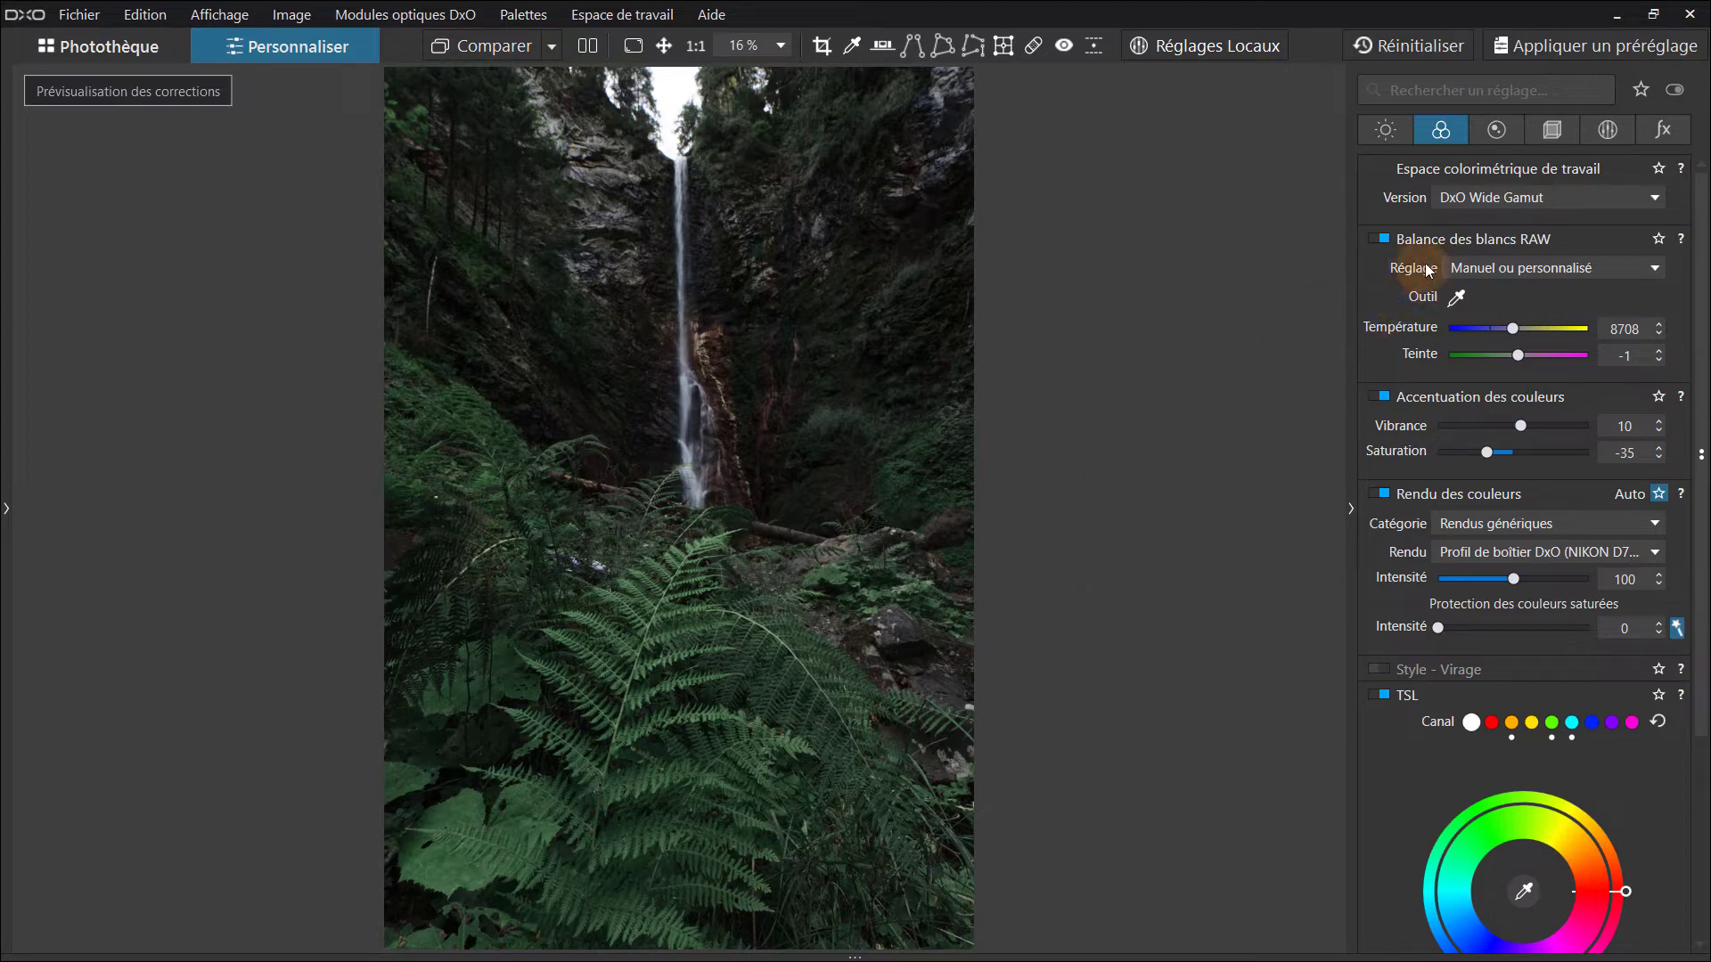
left_click(1456, 298)
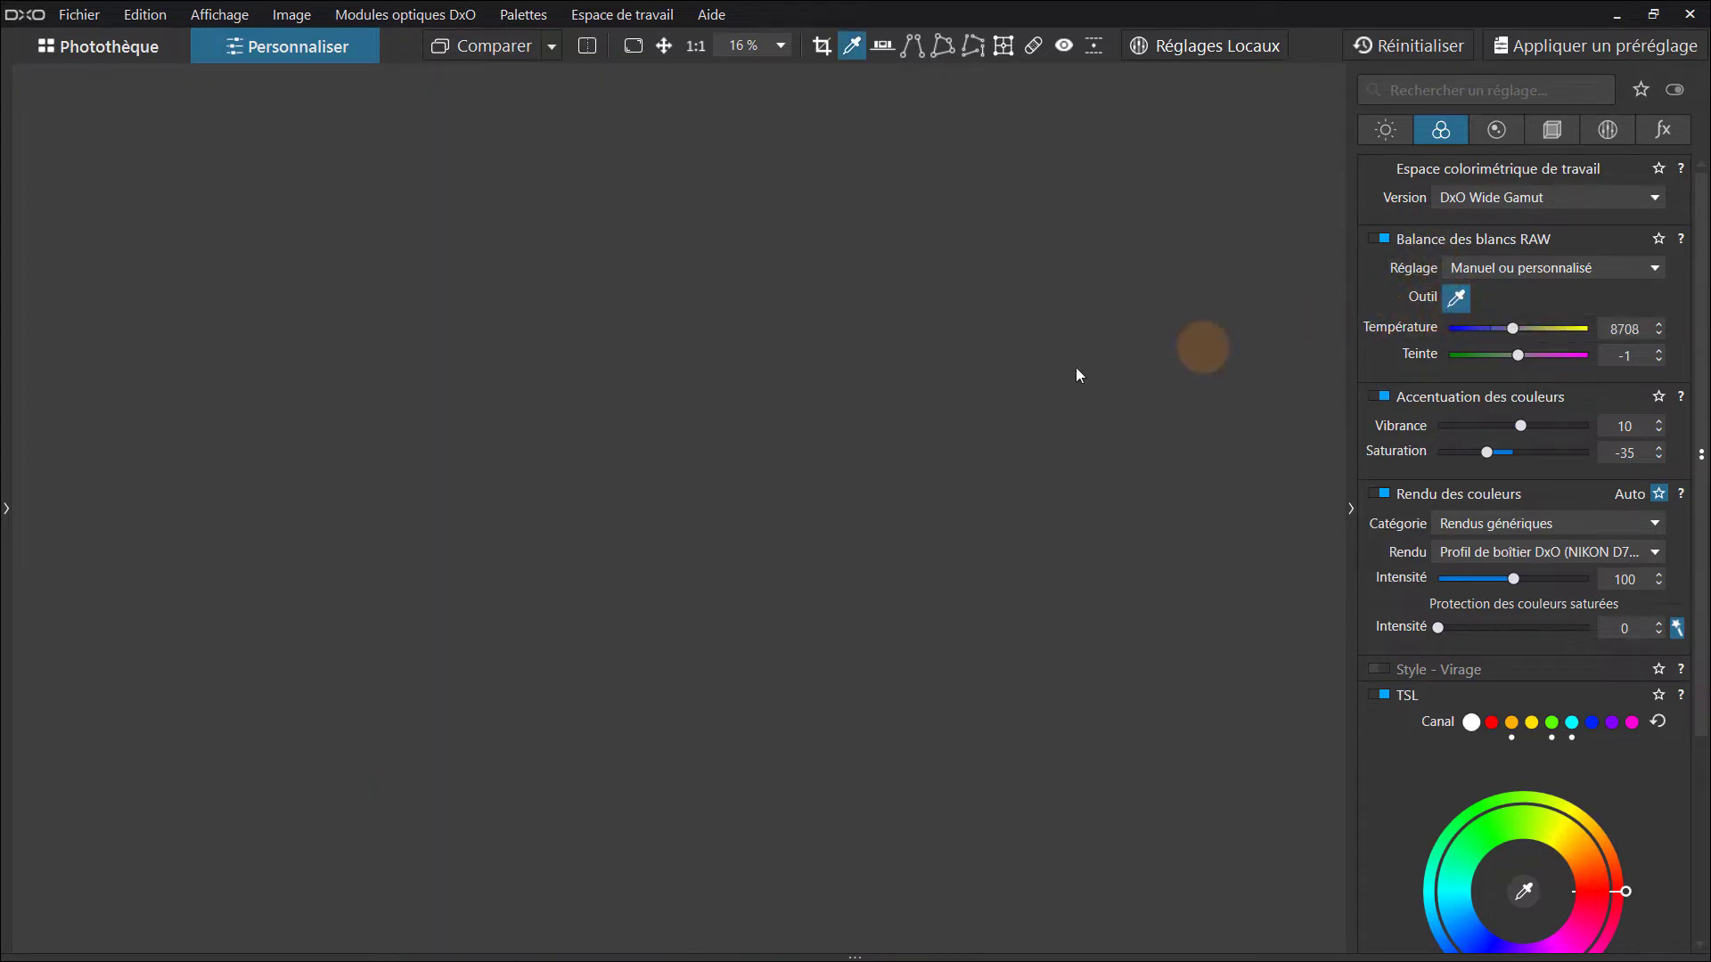
left_click(1457, 298)
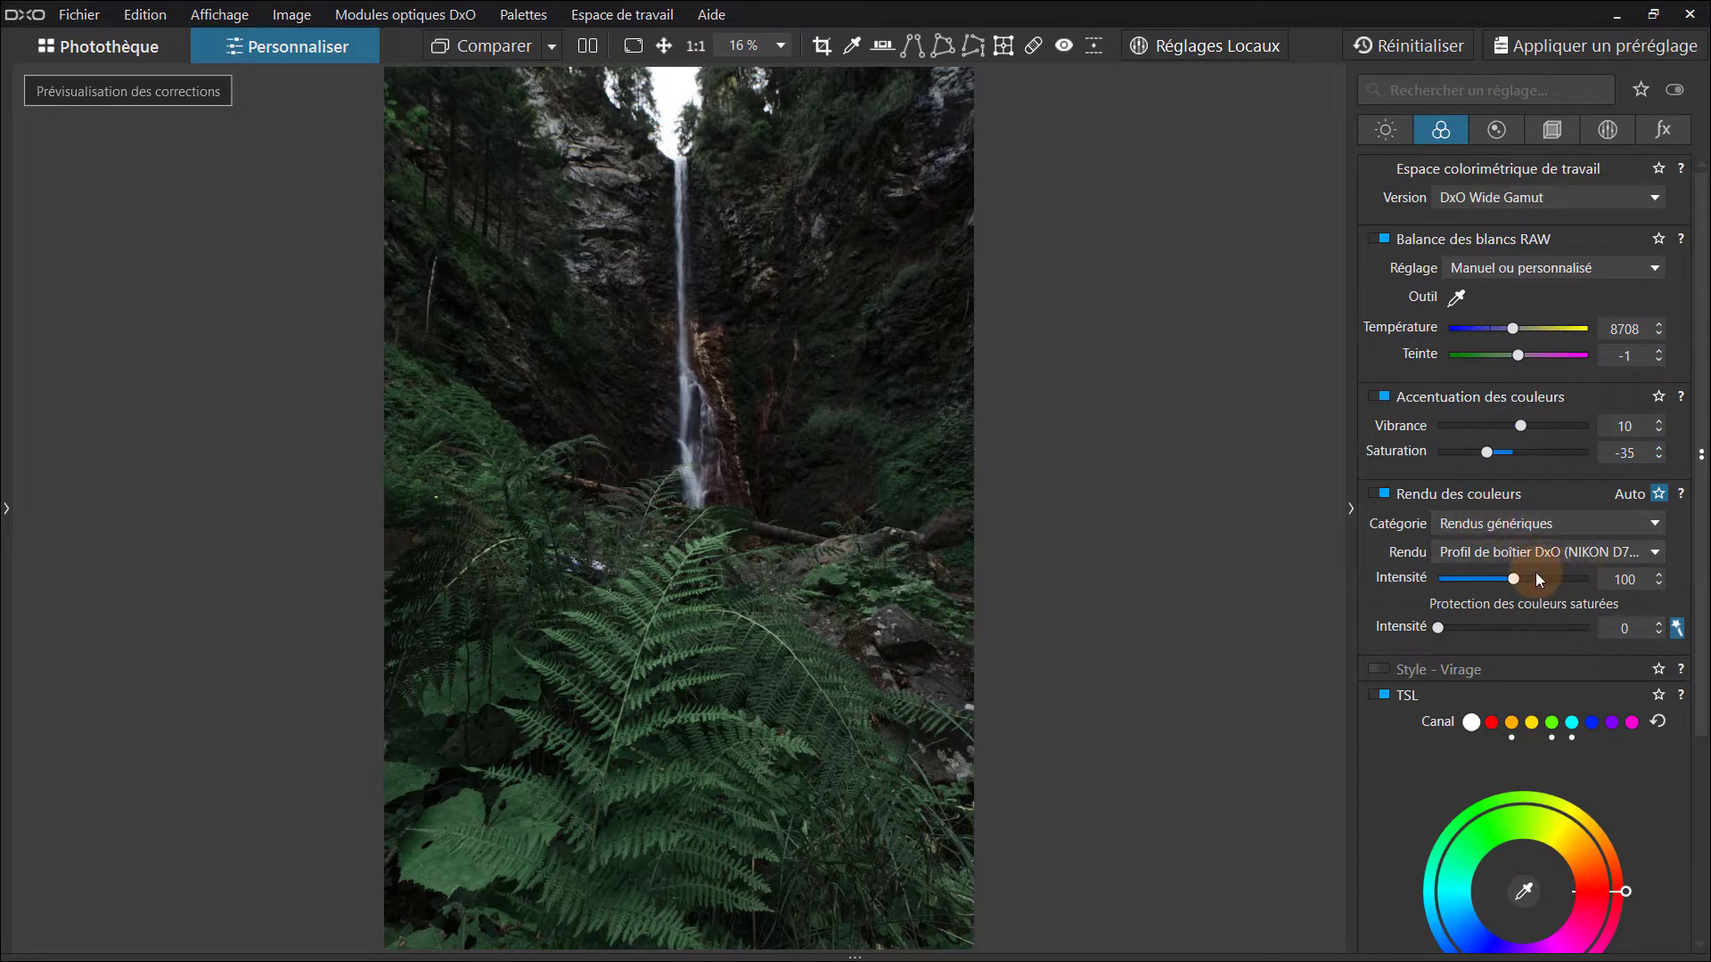
Step: Examine the TSL adjustments of the green, orange and cyan channels, sampling the fern's colour with the colour picker
scroll(1472, 654, "down", 5)
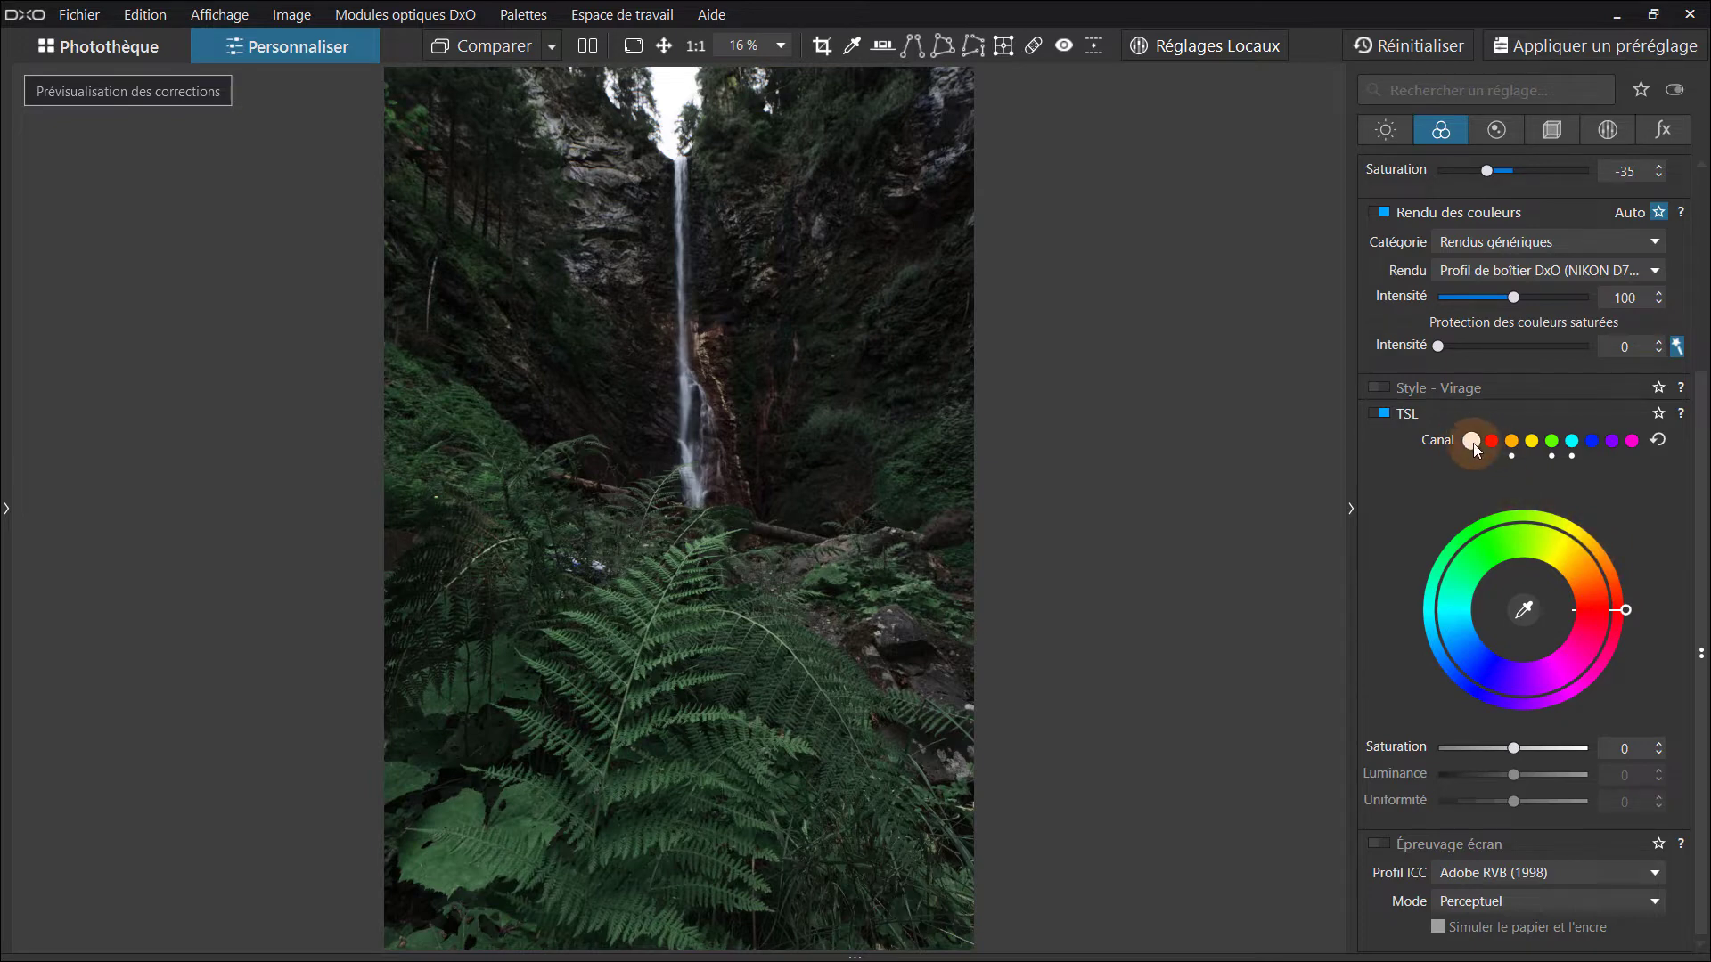
left_click(1521, 607)
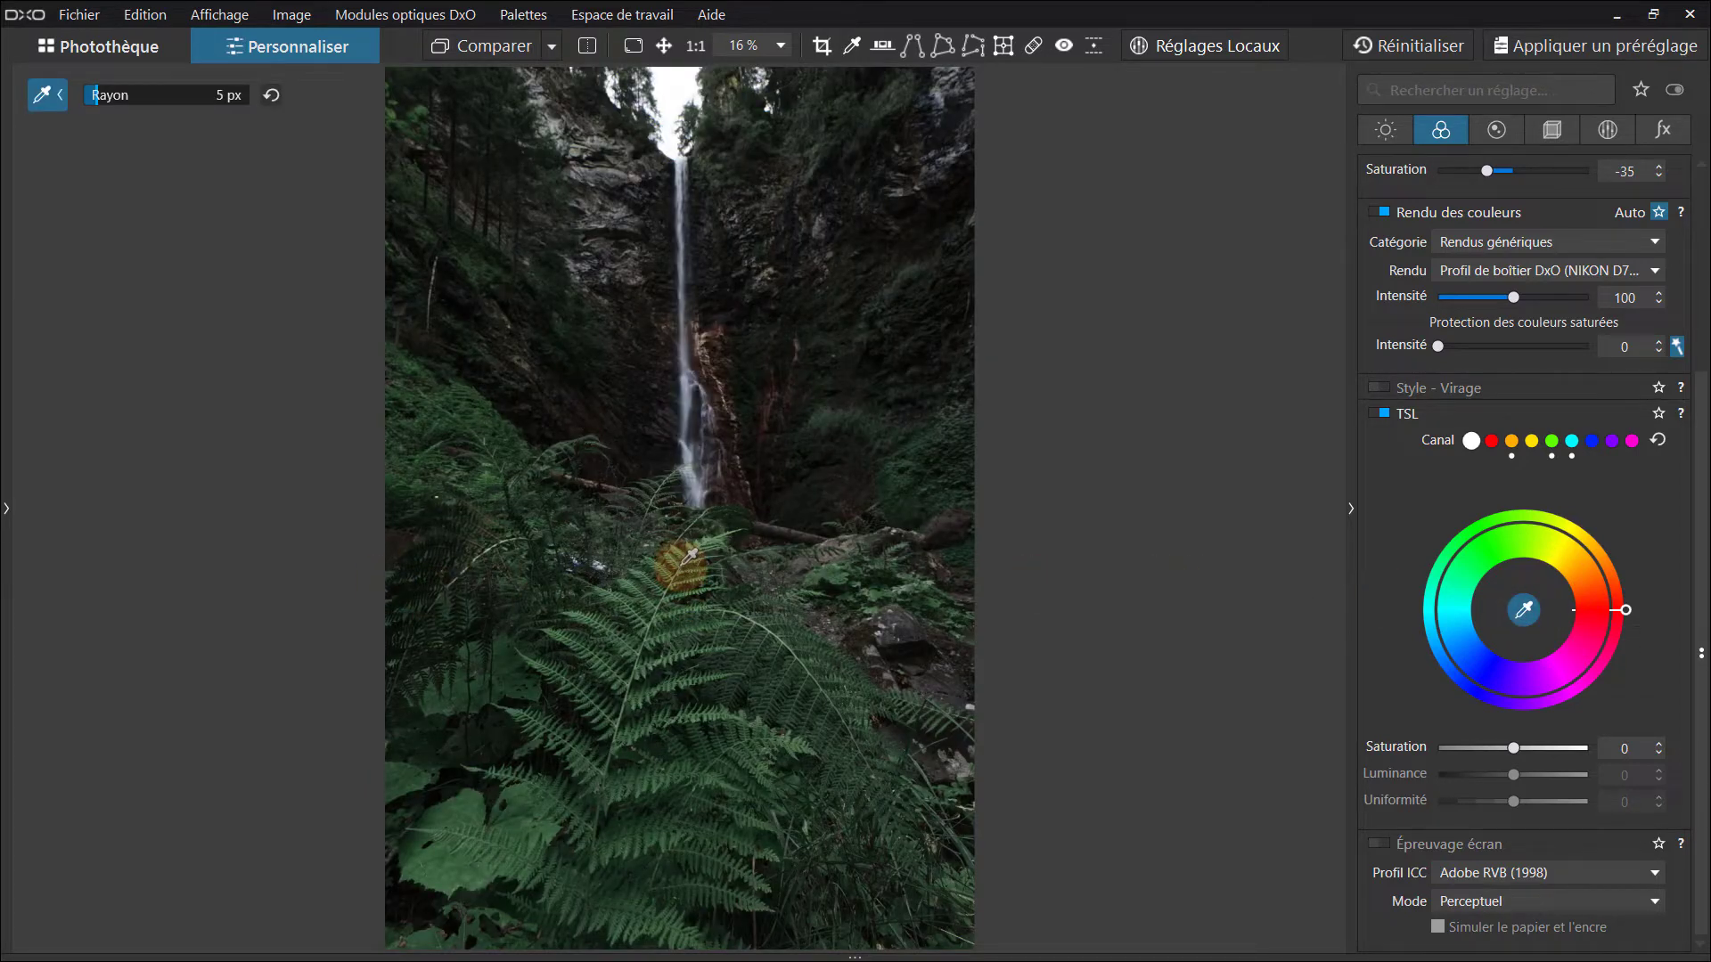
left_click(687, 561)
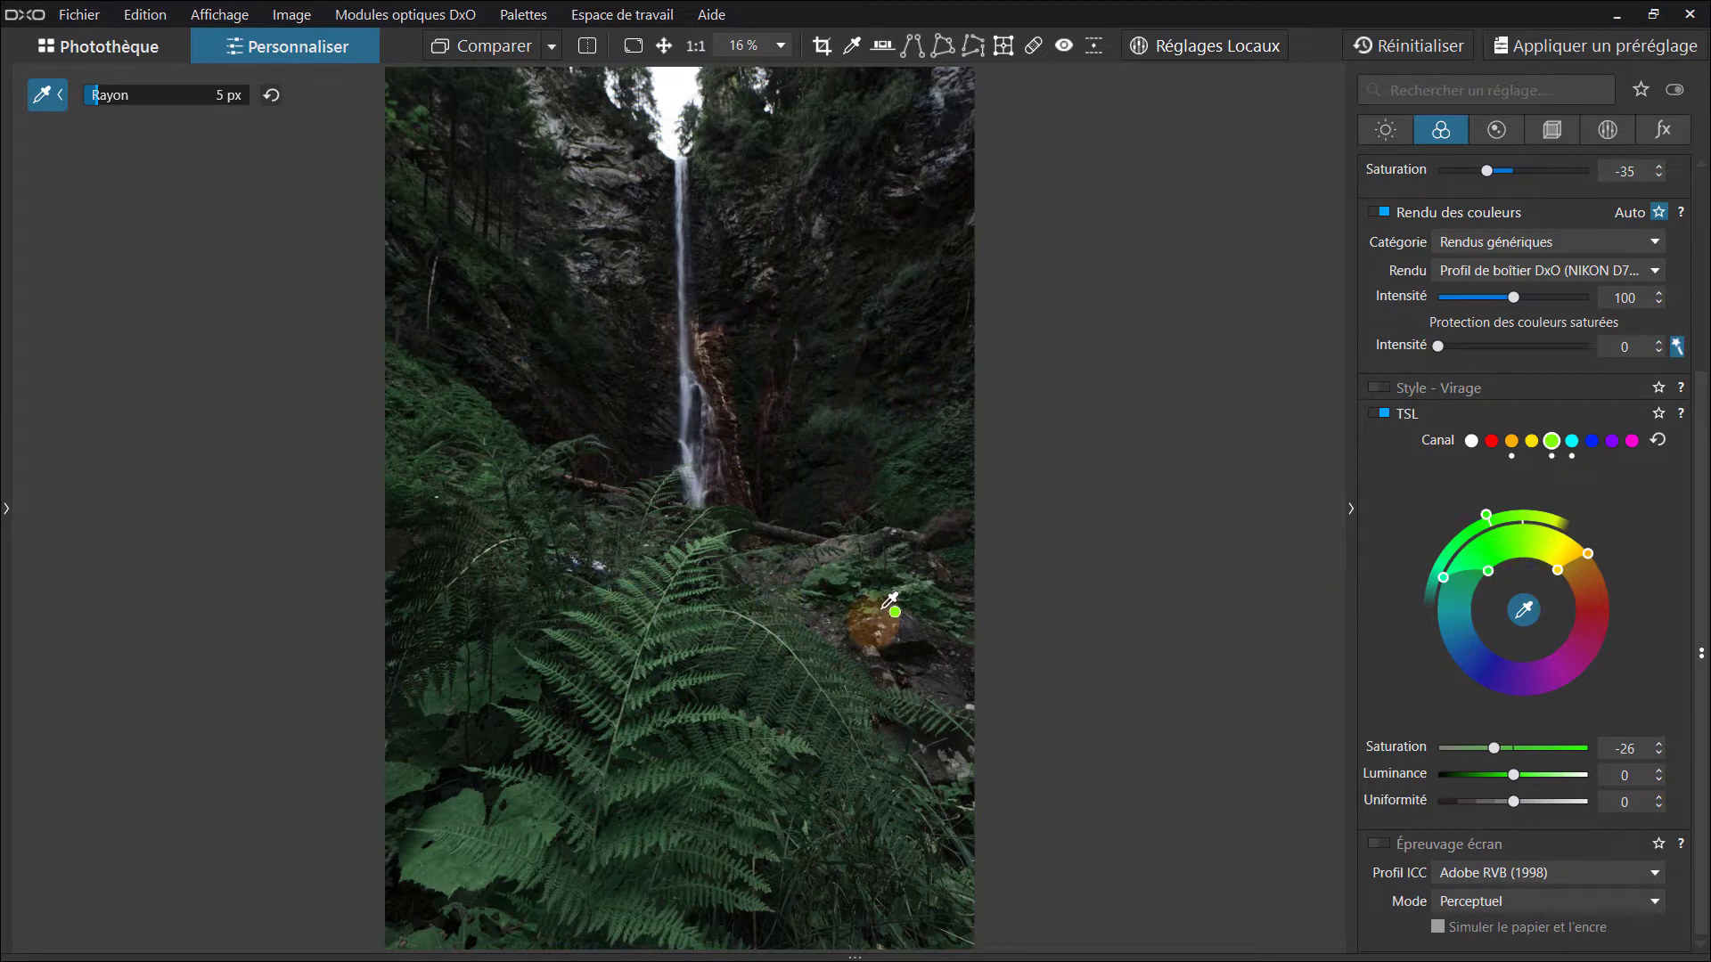
left_click(1551, 441)
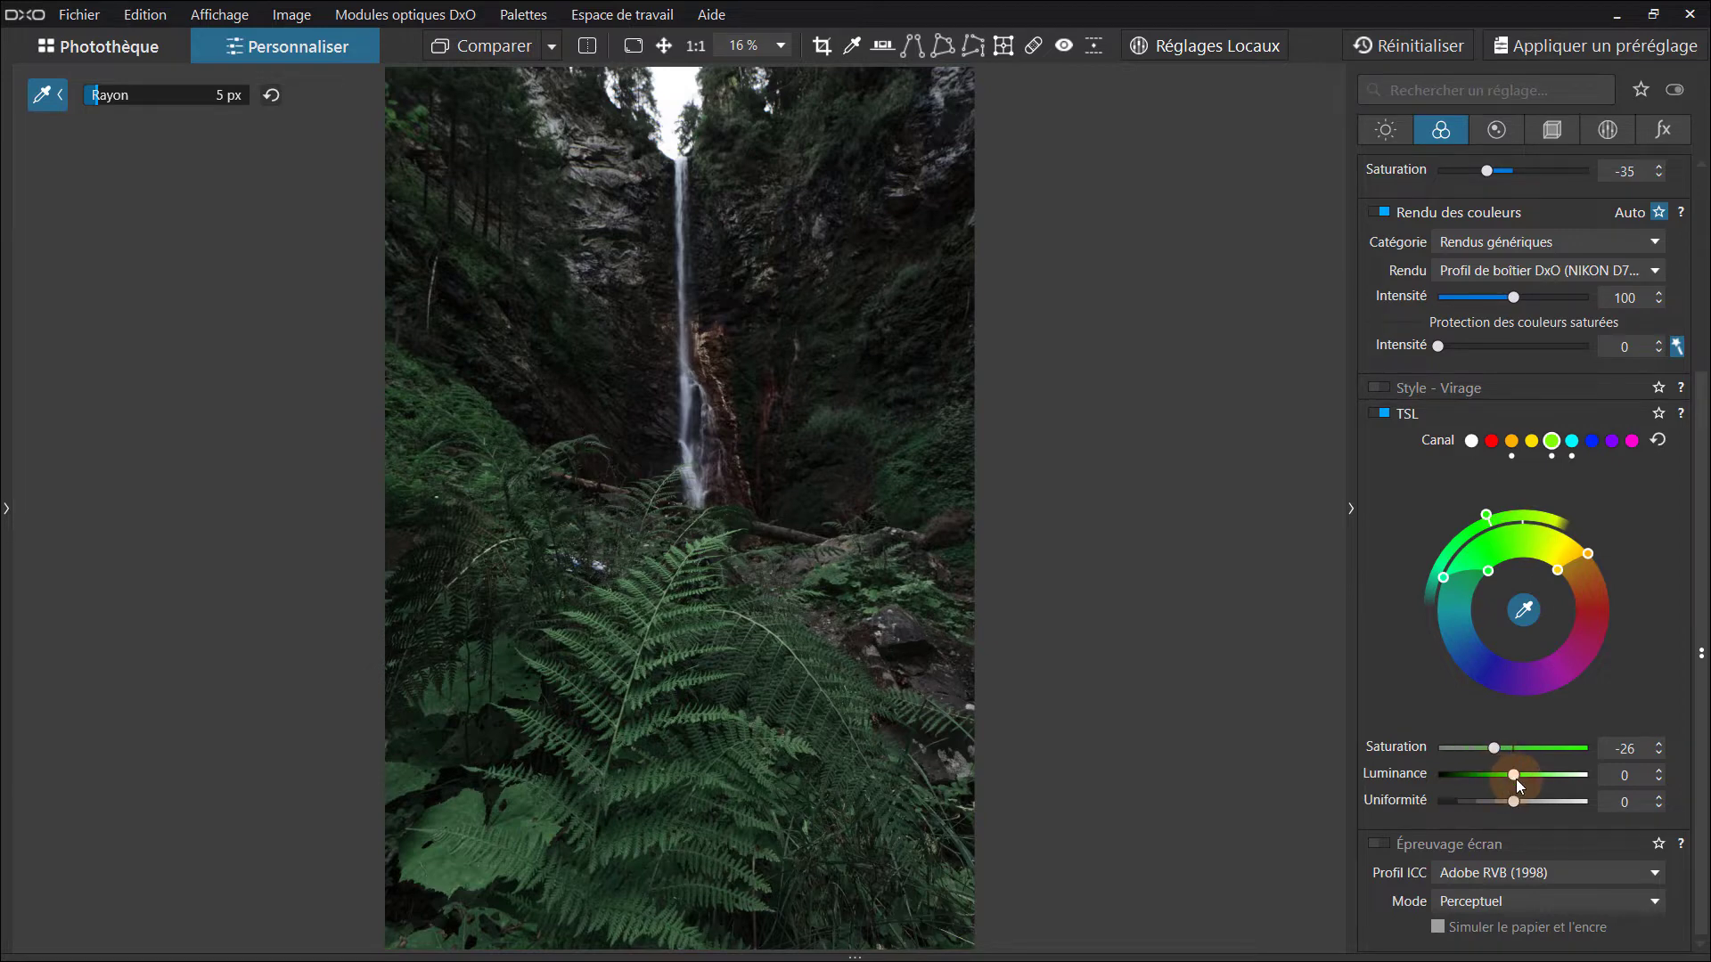
left_click(1511, 440)
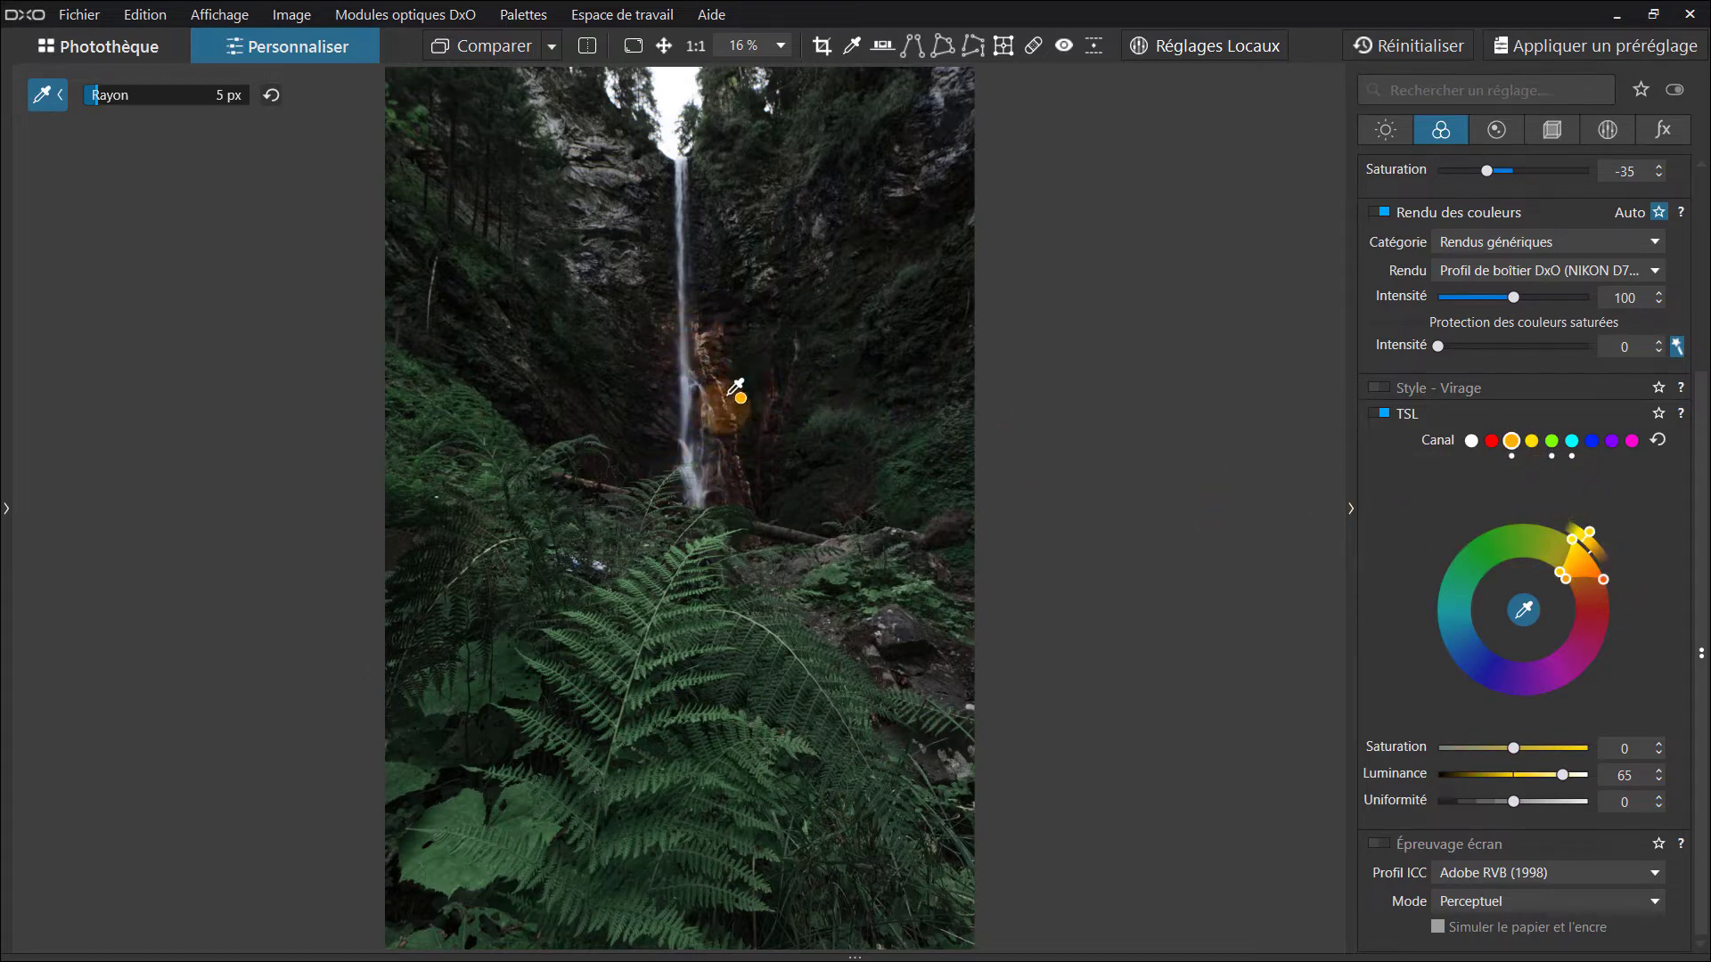
left_click(1572, 441)
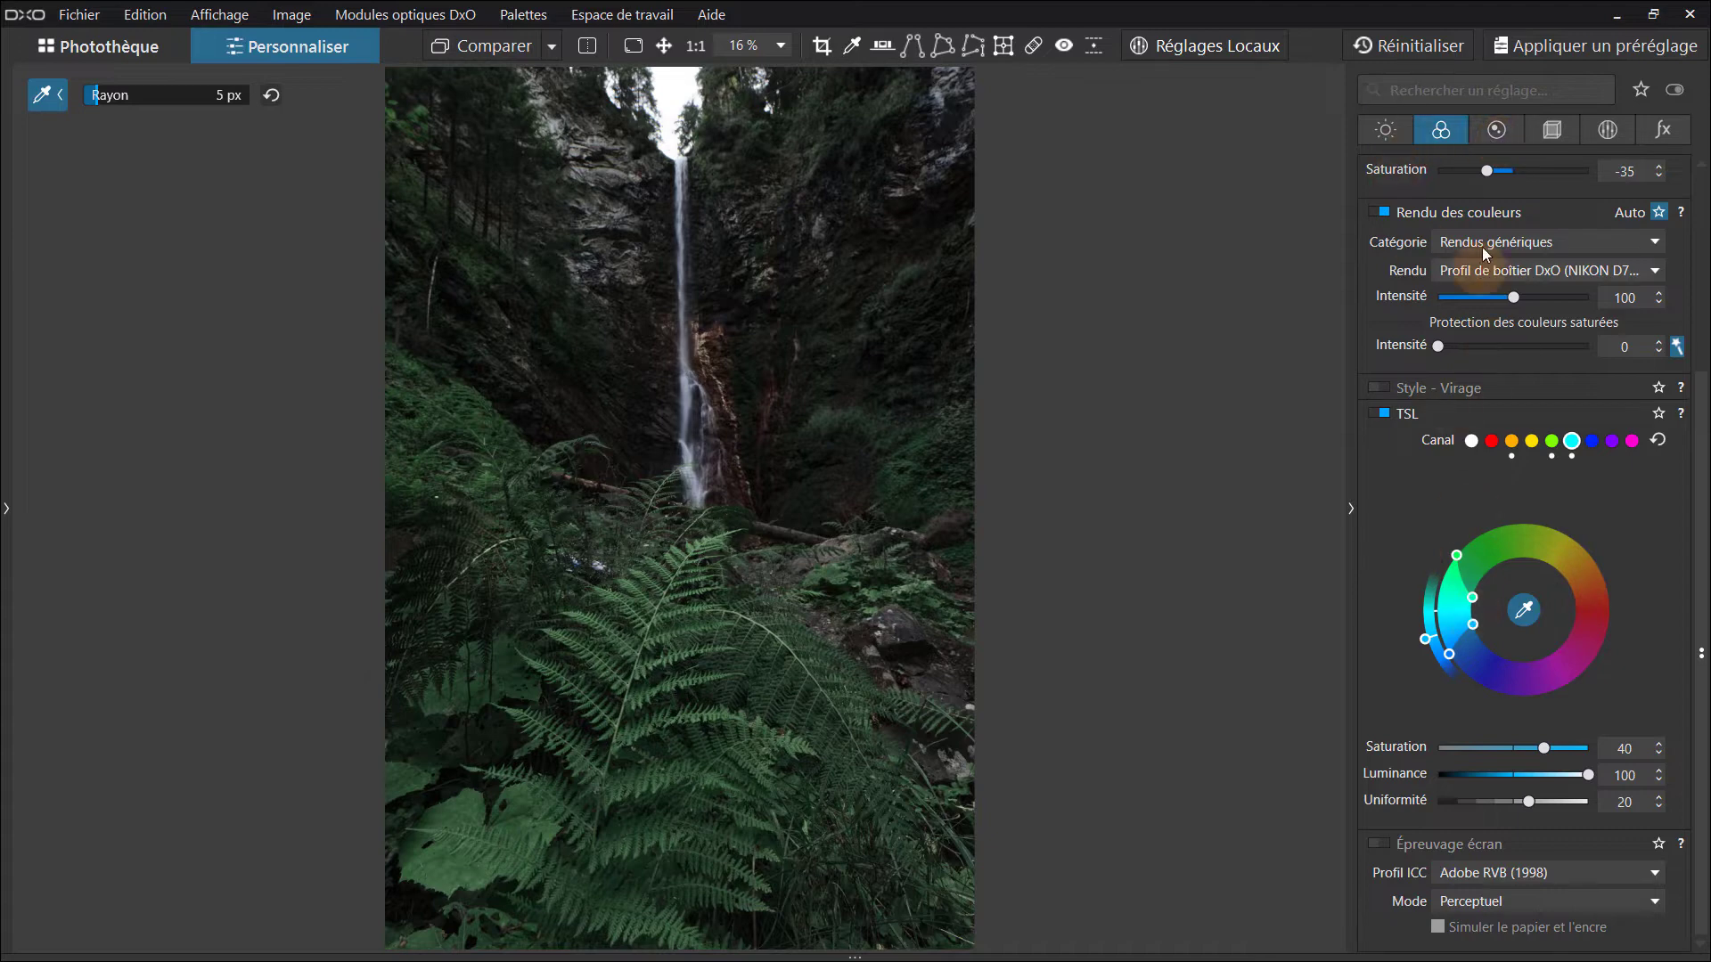
Step: Examine the detail corrections and the geometry corrections applied to the photo
left_click(1503, 131)
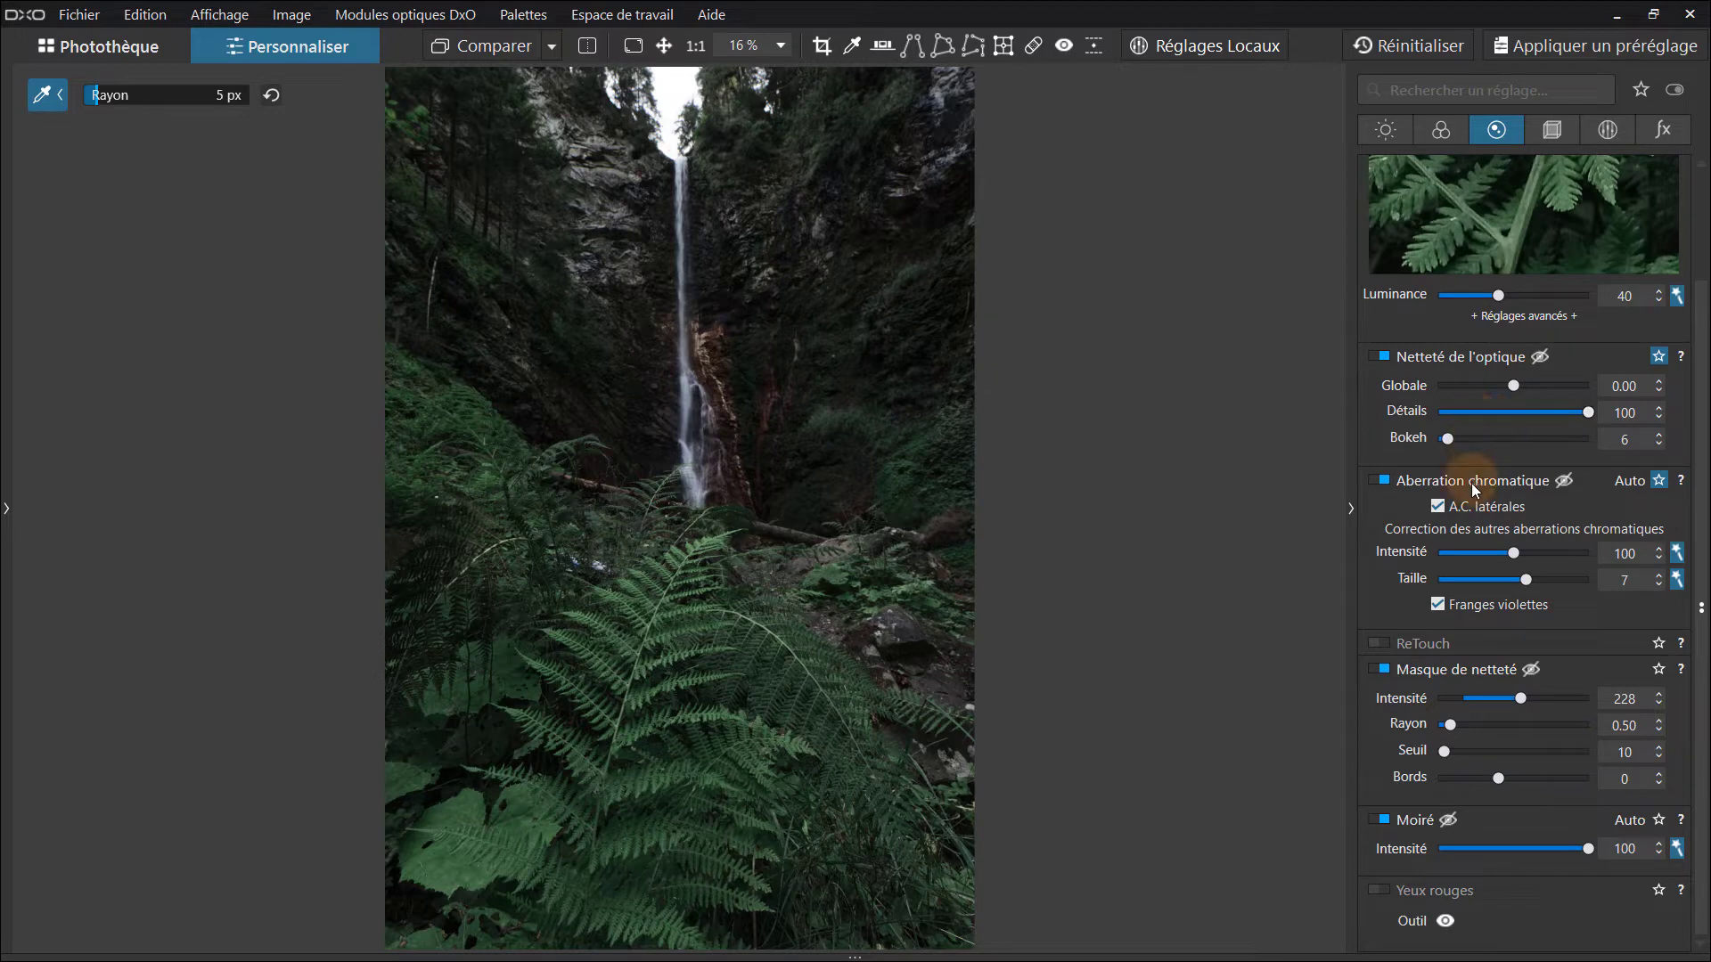
left_click(1208, 553)
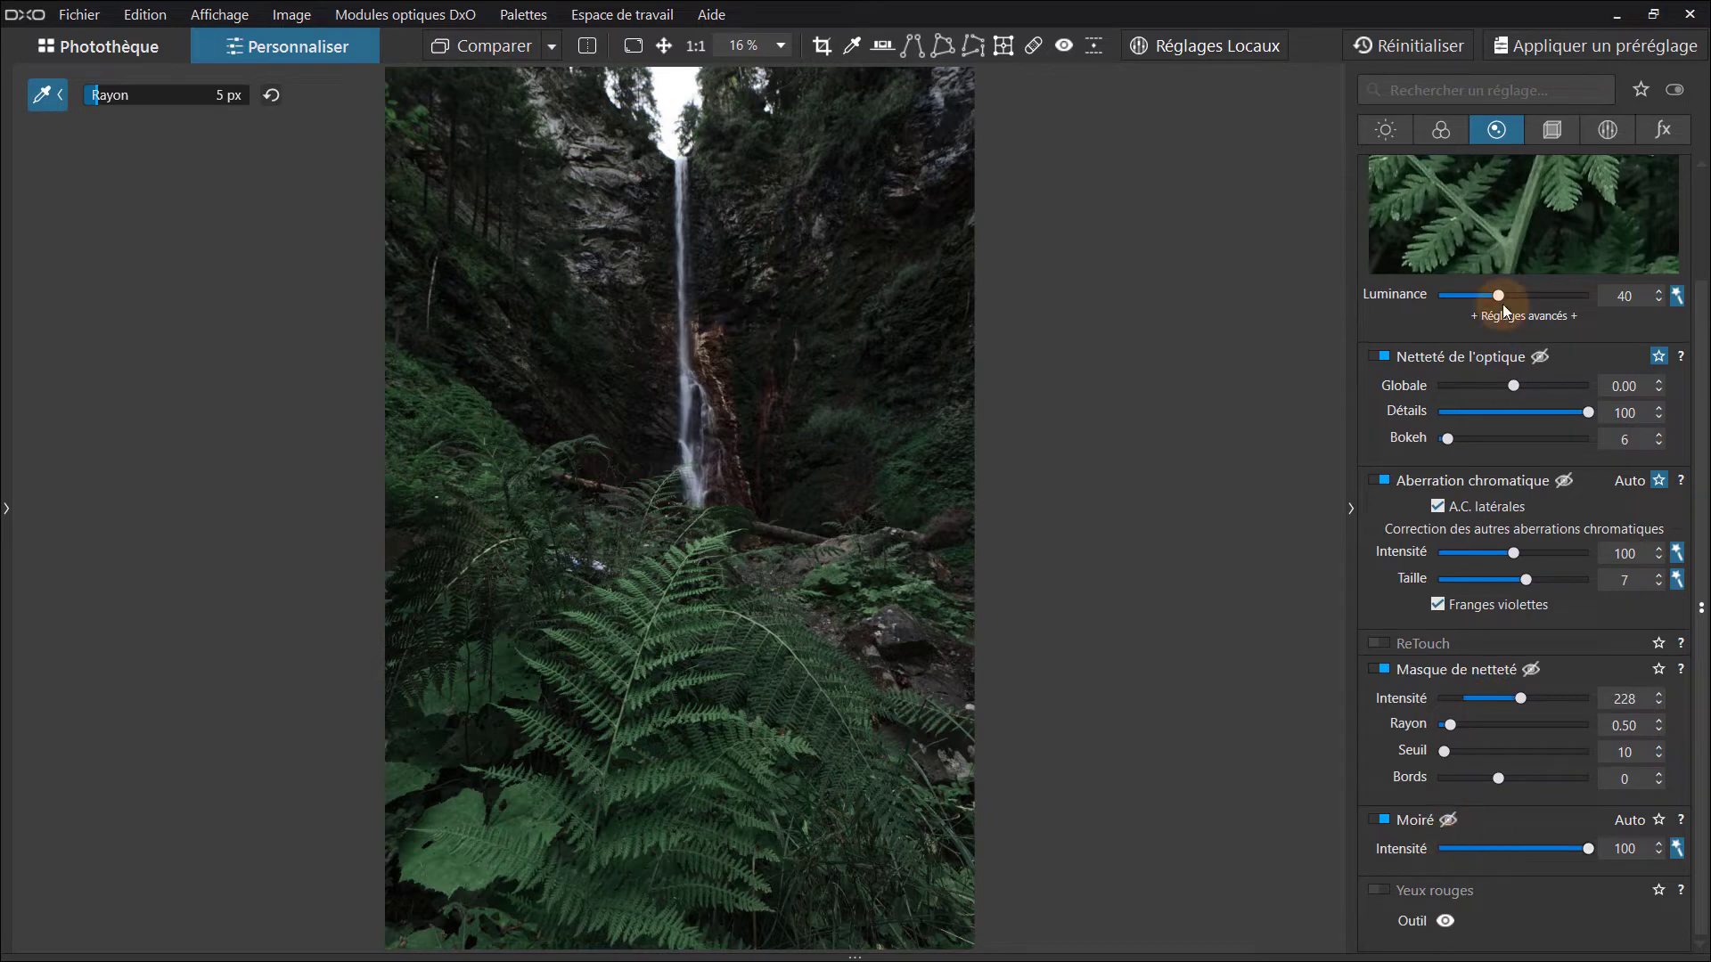
left_click(1557, 128)
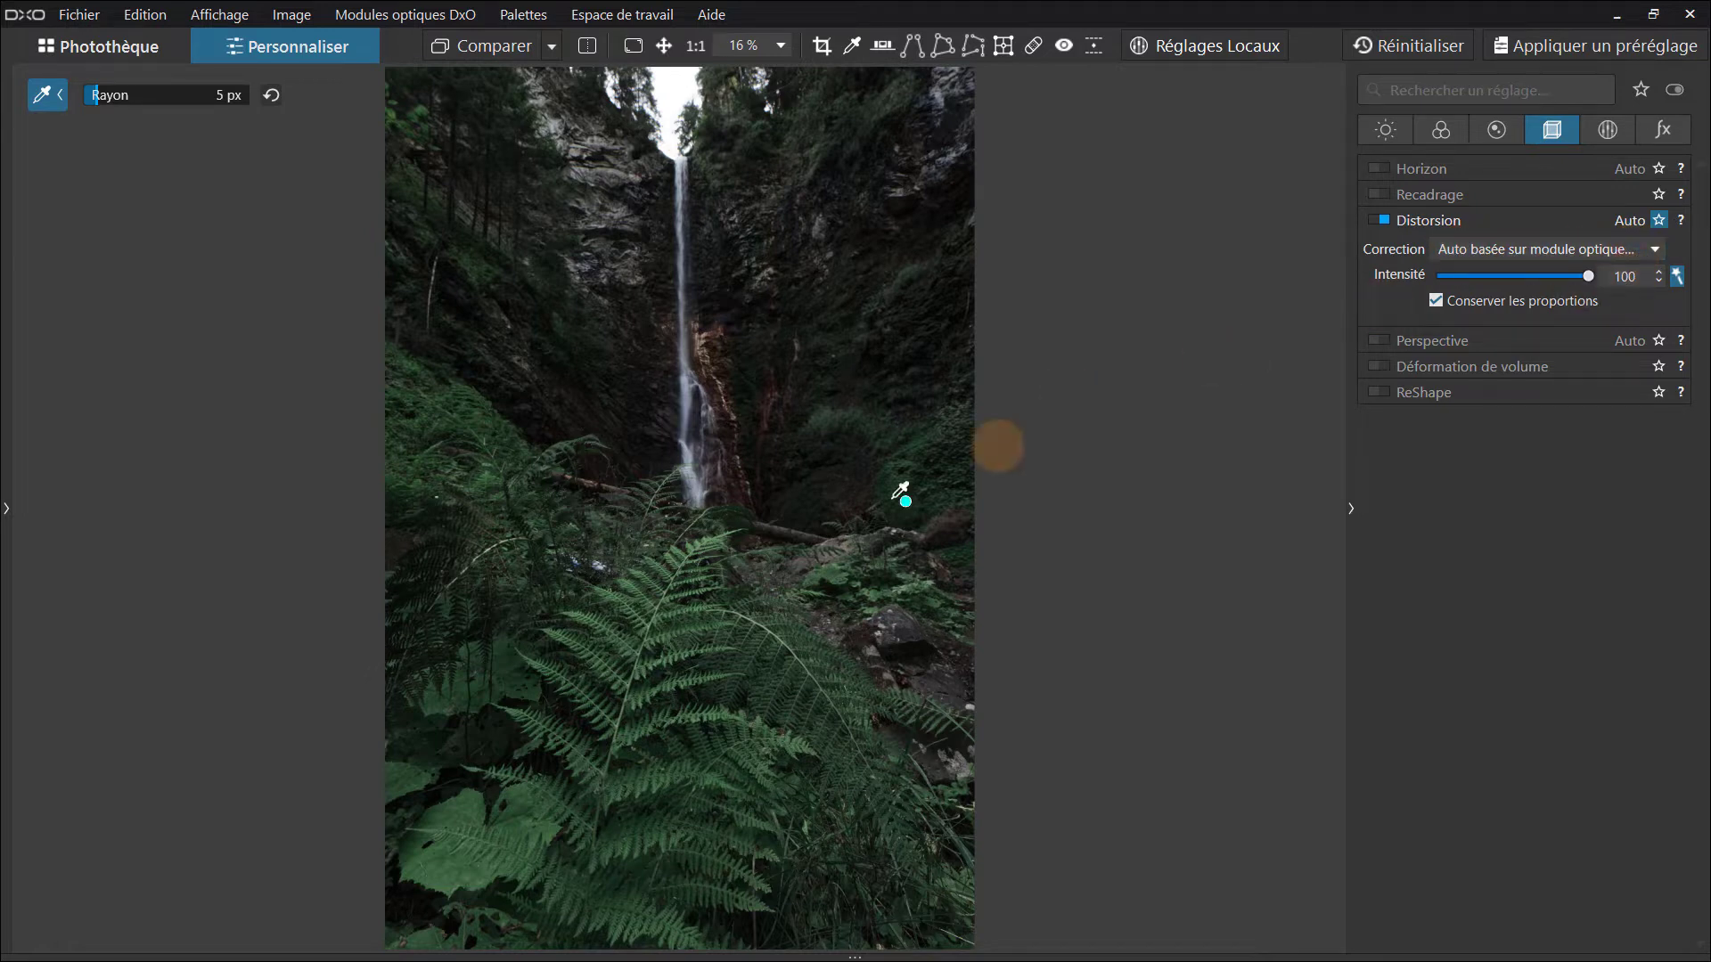
Step: Enable the local adjustments on the waterfall photo and activate their editing tool
left_click(1620, 130)
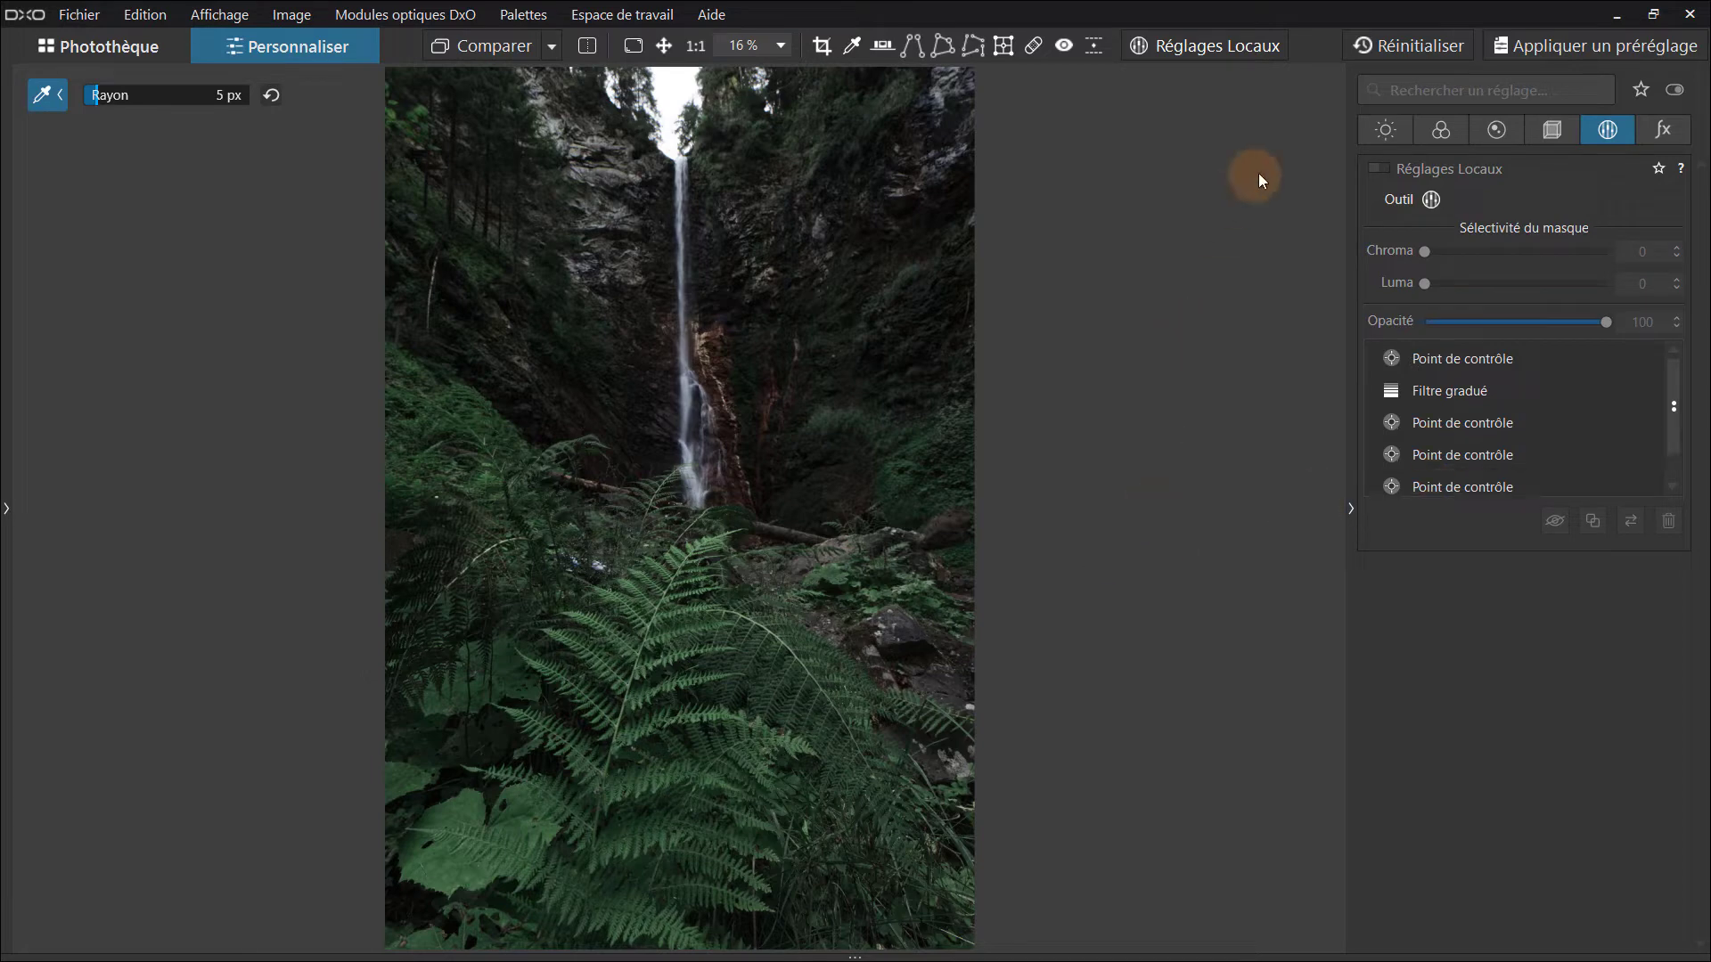
left_click(1384, 169)
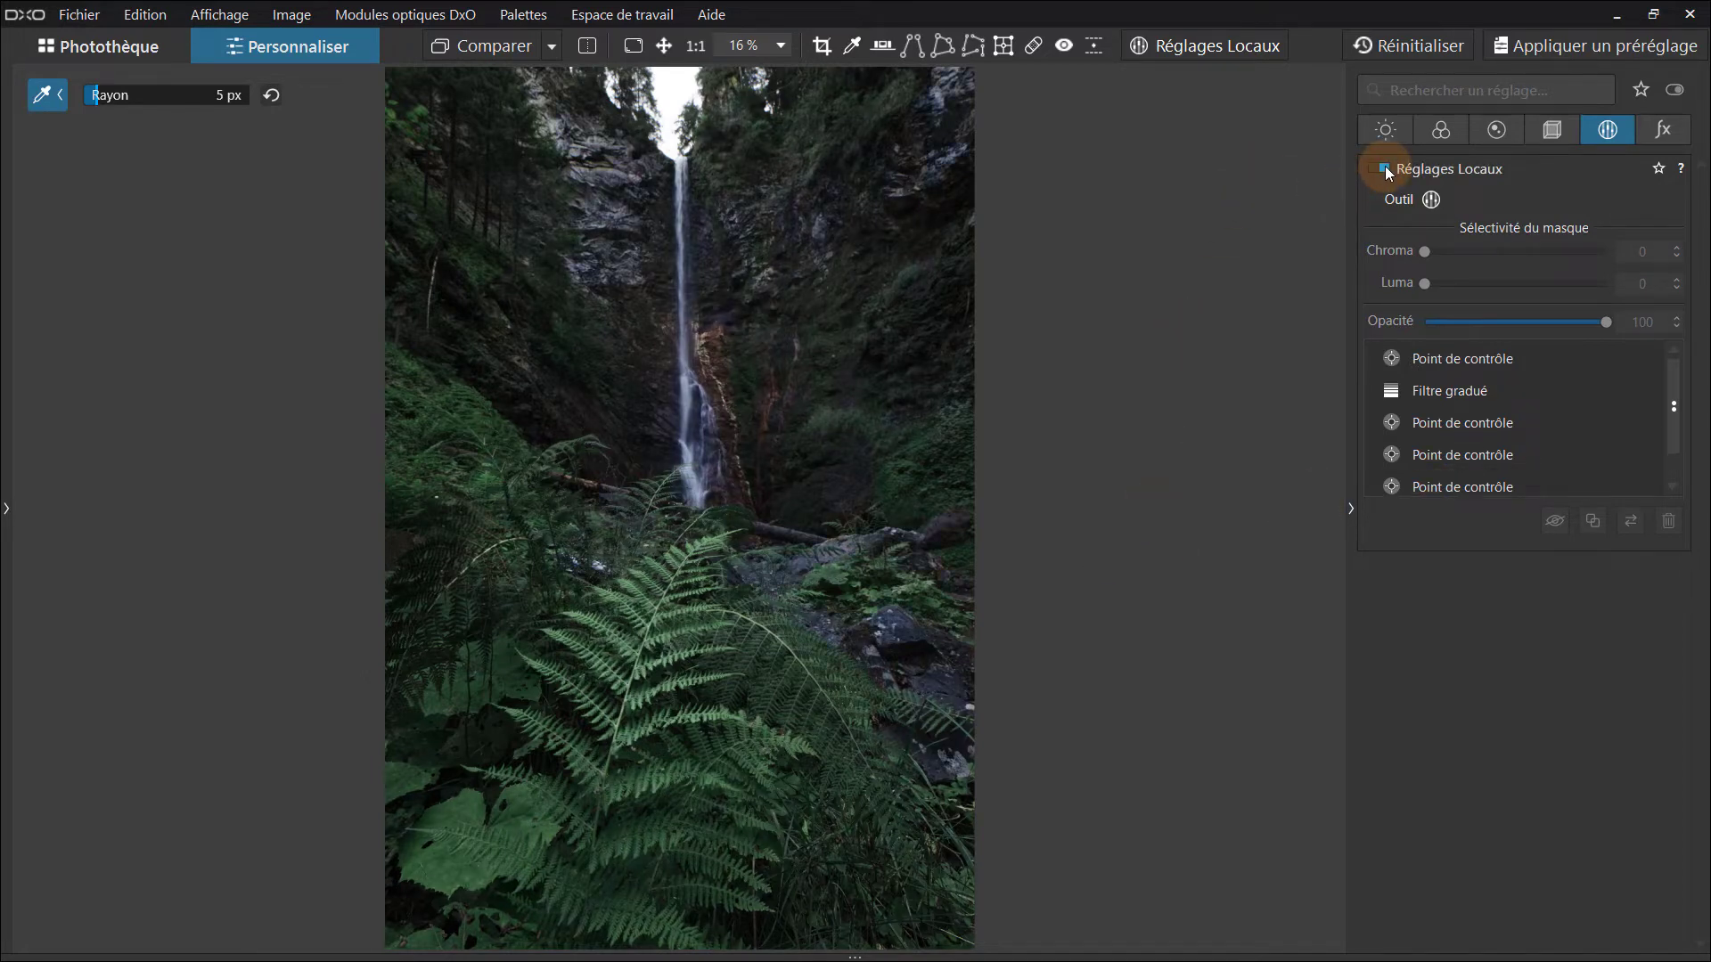
left_click(1207, 47)
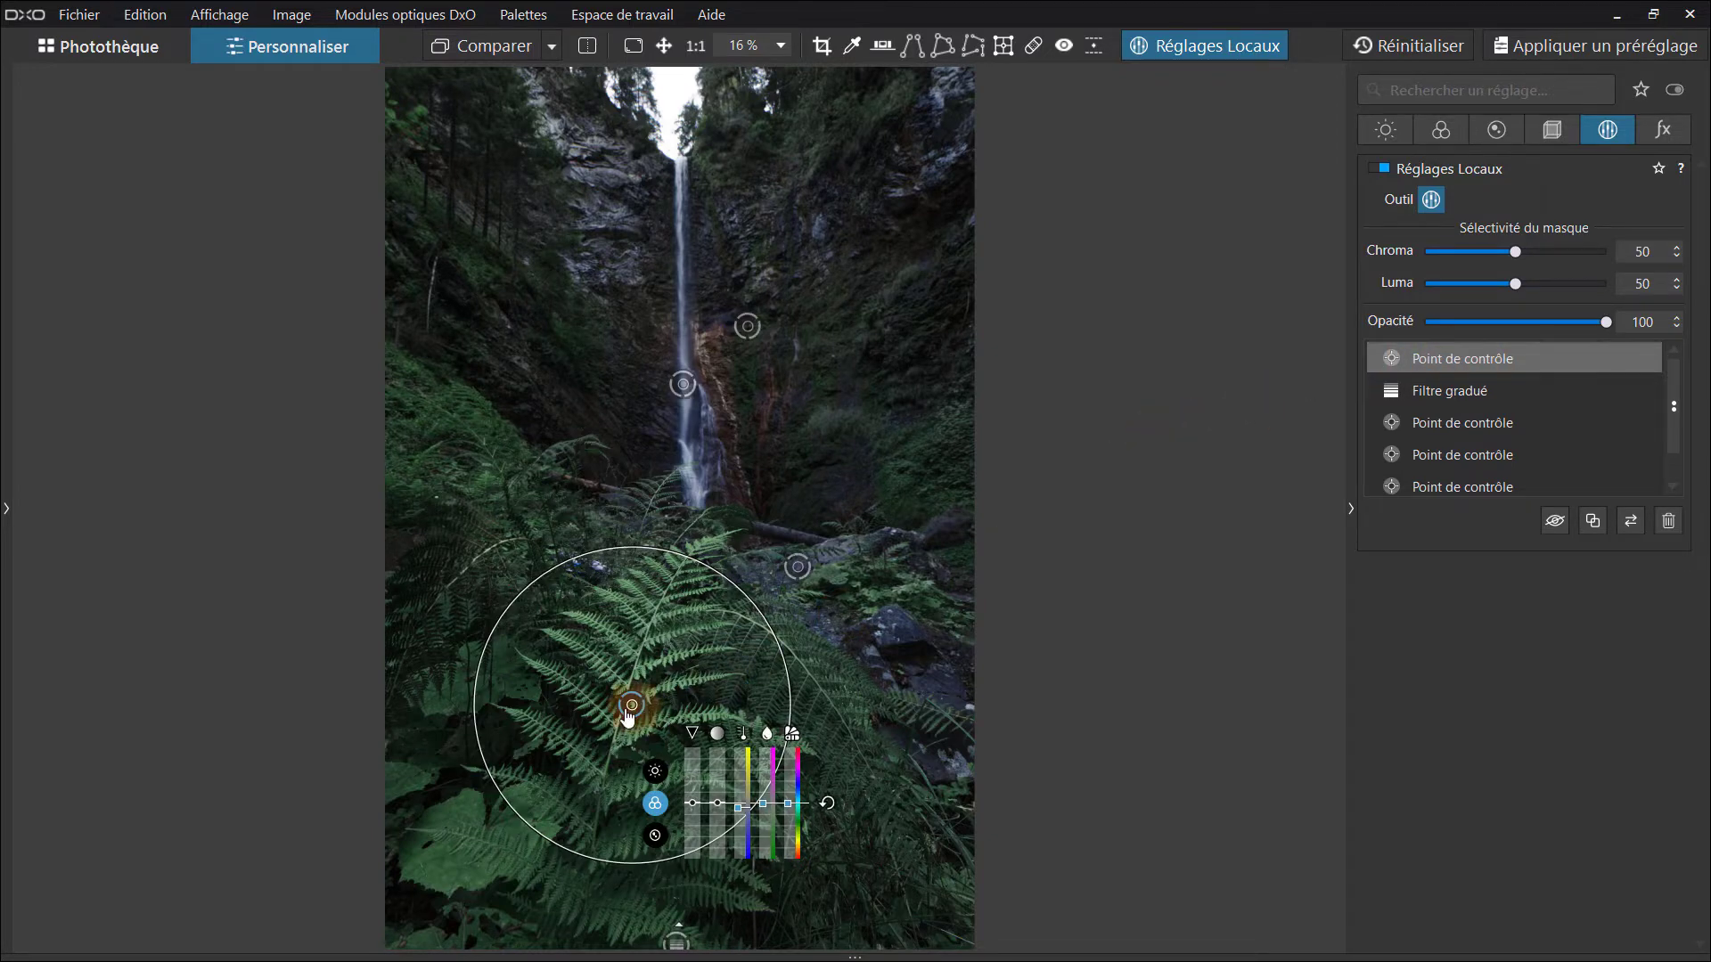
Step: Examine the fern control point close up, with its colour and detail settings and its mask
scroll(631, 708, "up", 4)
scroll(586, 713, "up", 5)
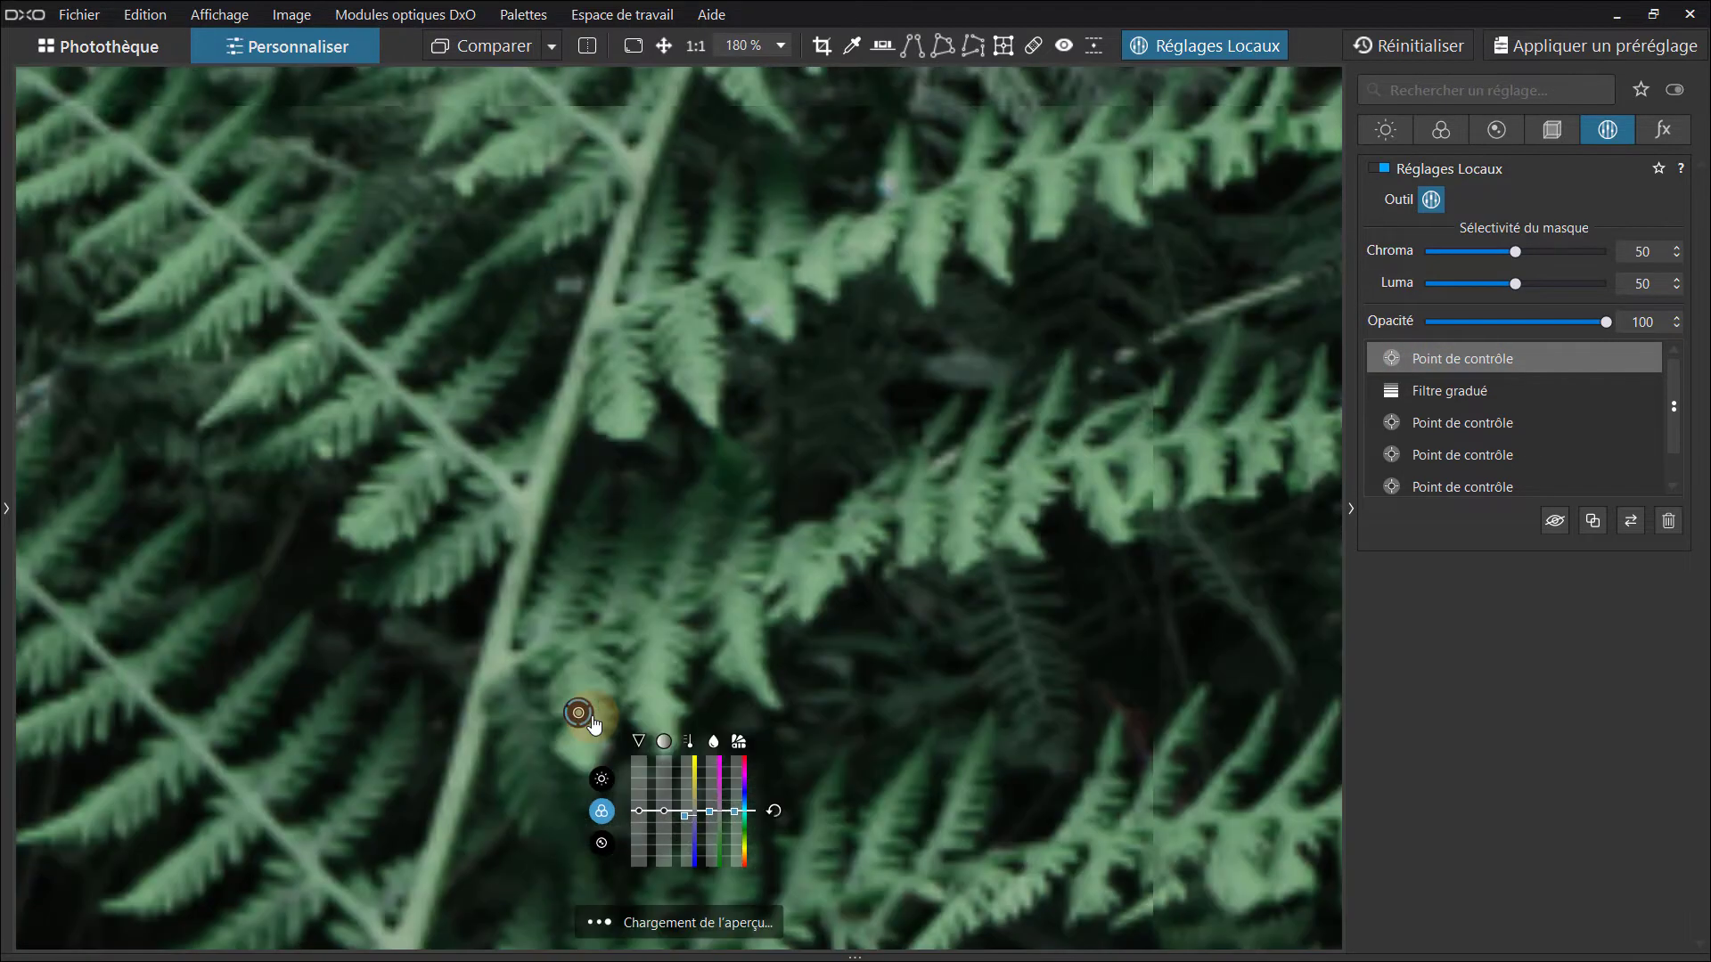
scroll(586, 713, "down", 6)
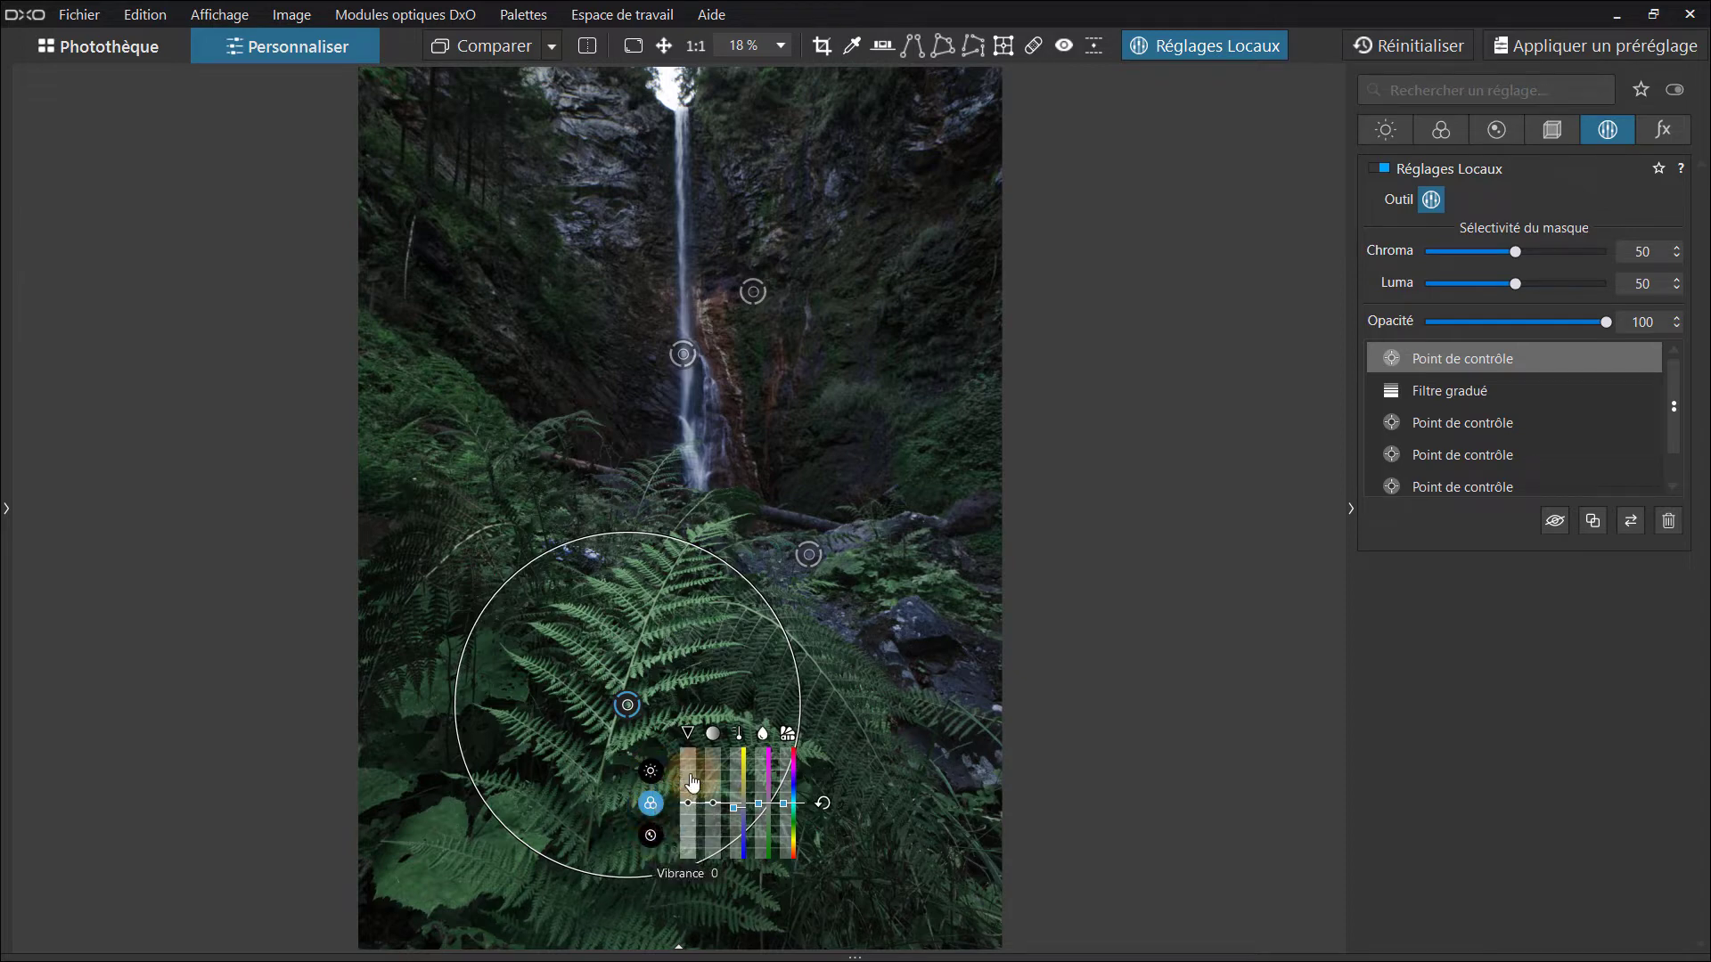
scroll(789, 809, "down", 1)
left_click(656, 836)
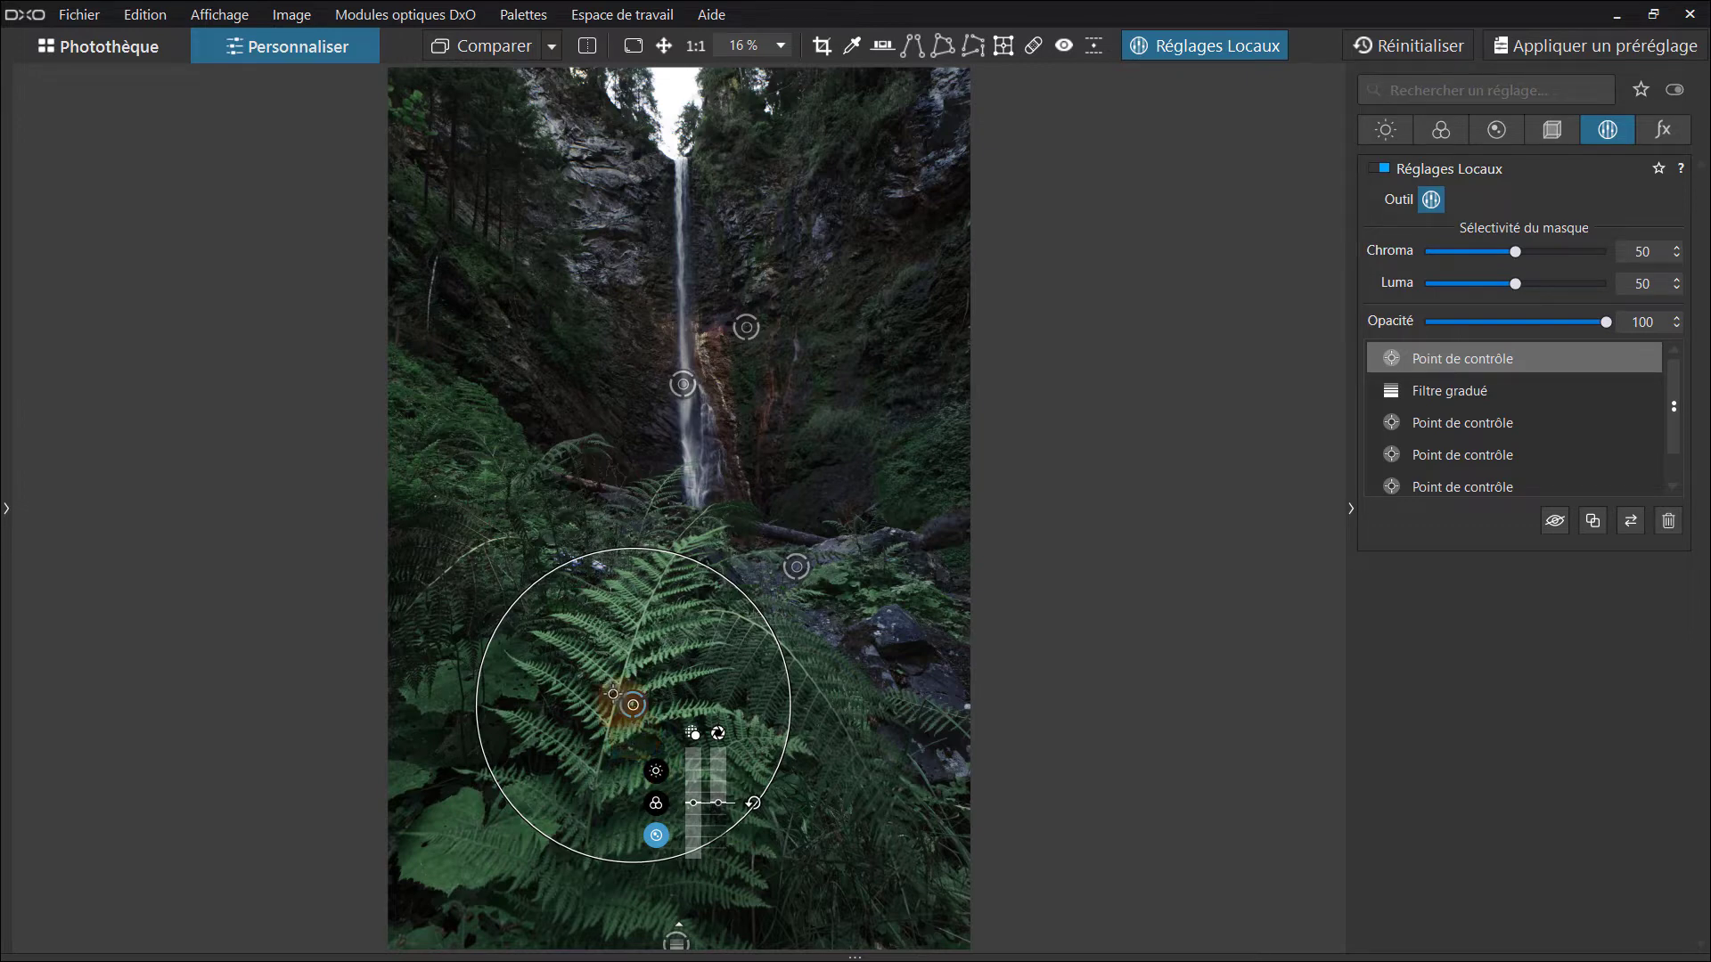
key("m")
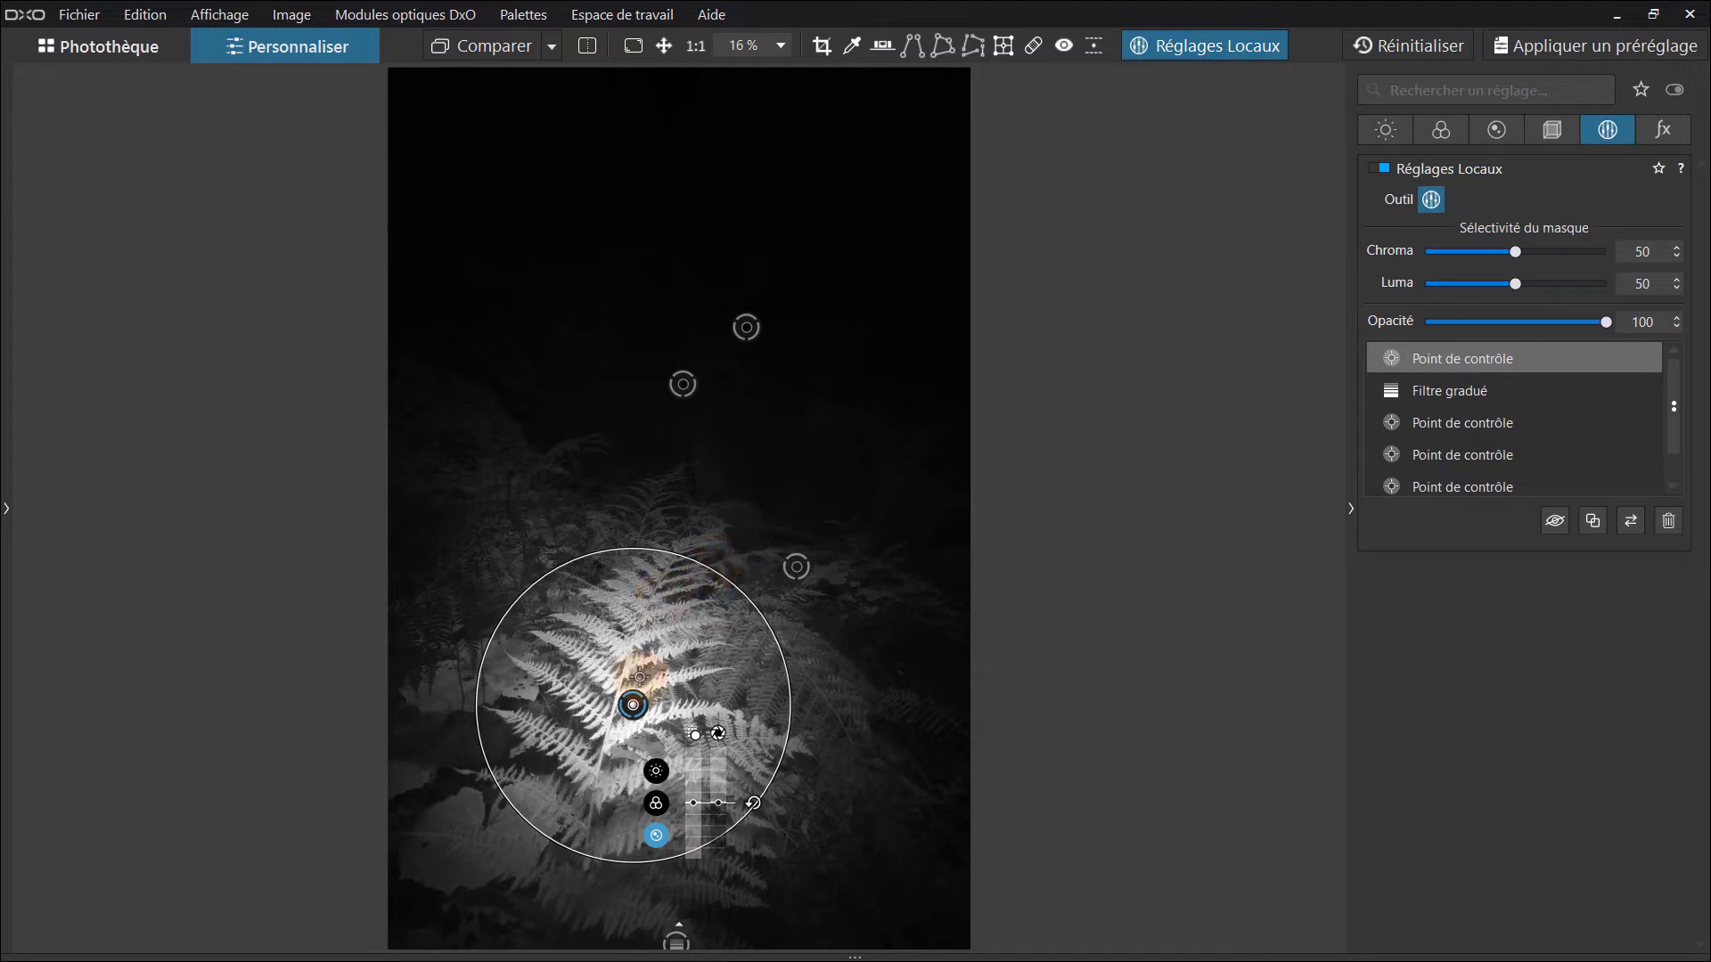
key("m")
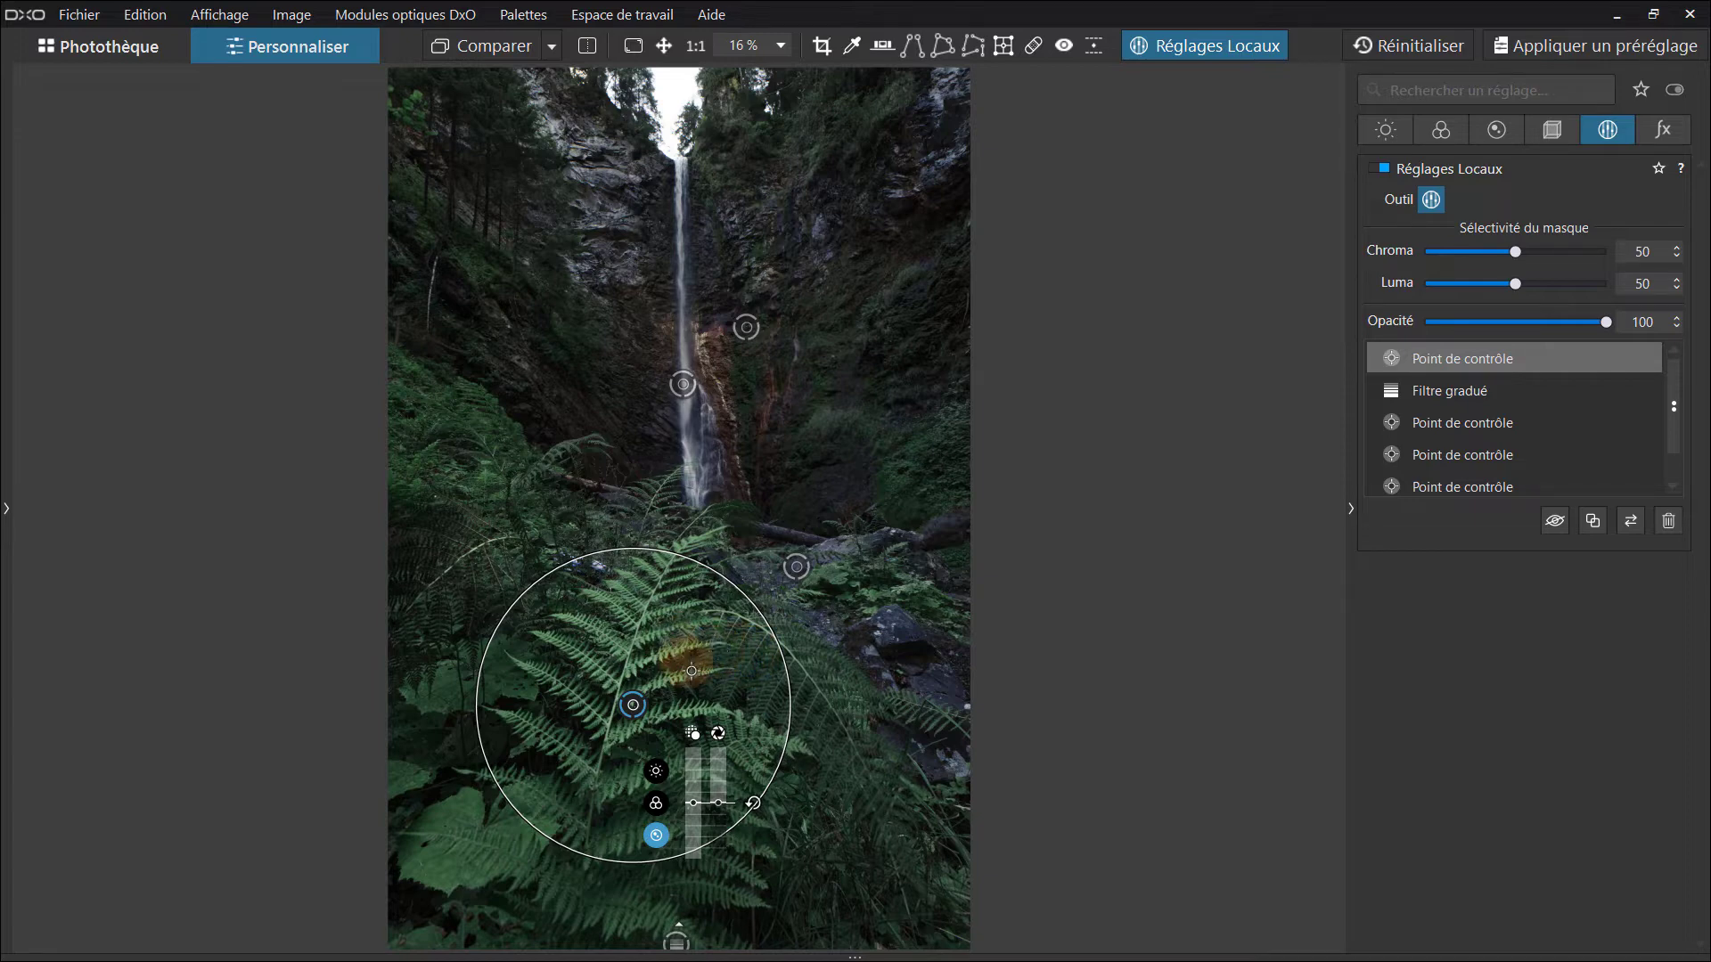
Step: Examine the rock control point's colour settings and the masks of the waterfall and cliff control points
left_click(793, 578)
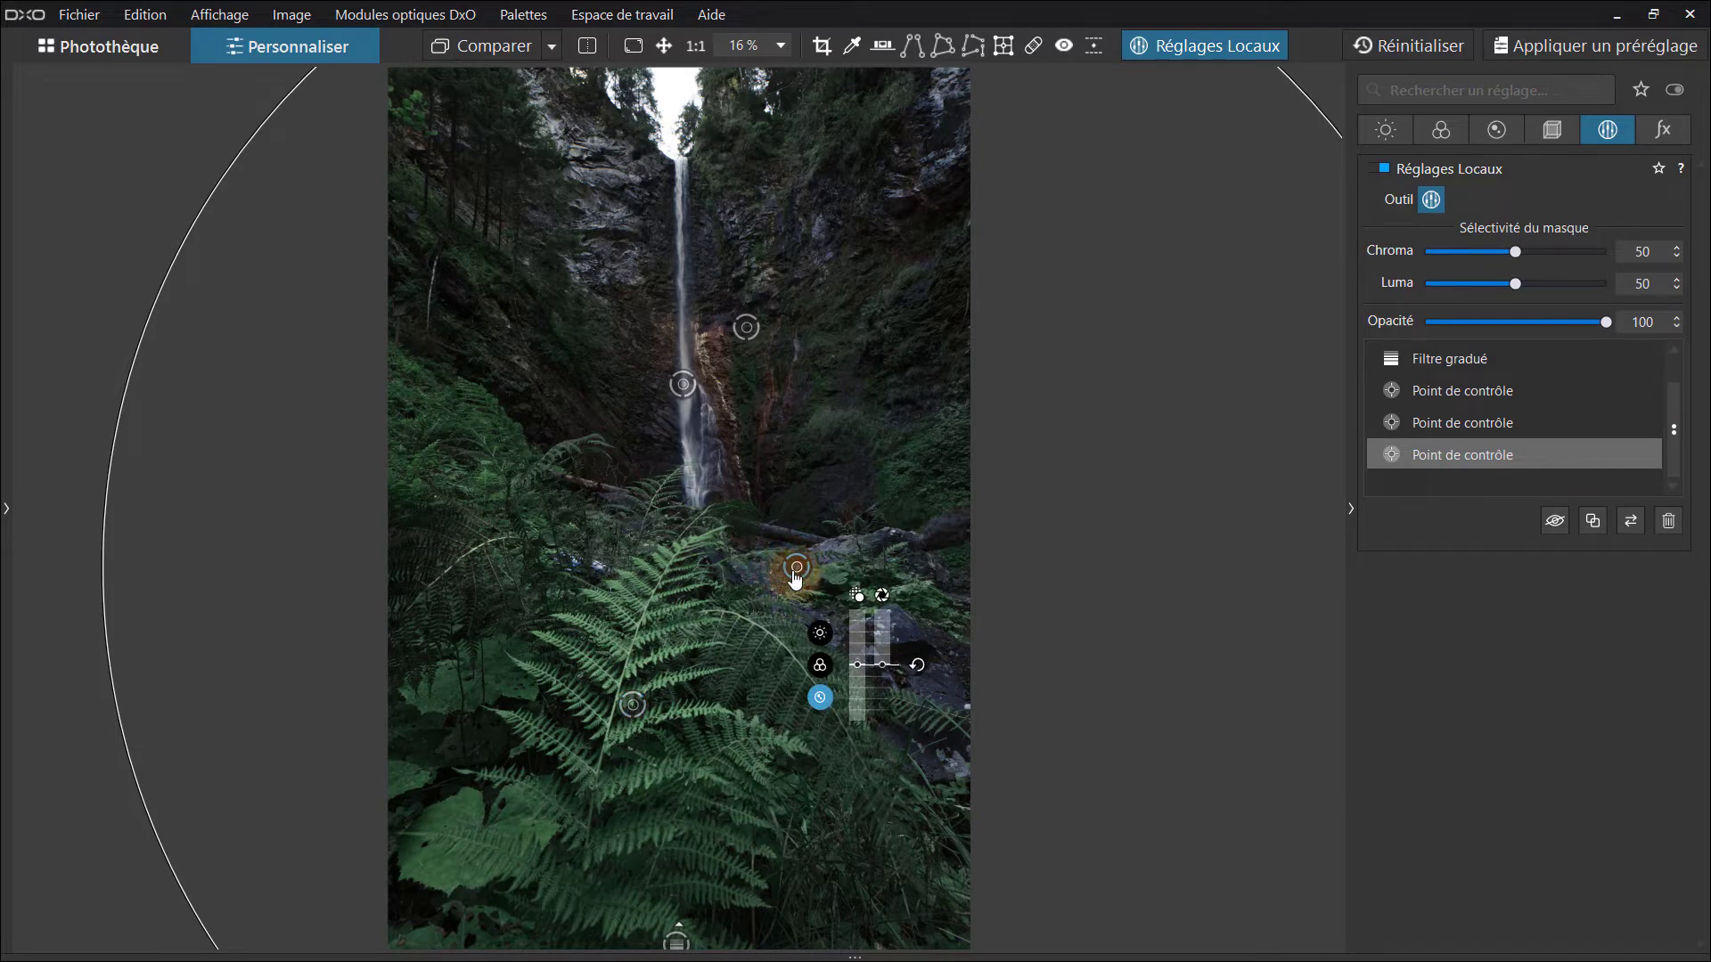
left_click(821, 665)
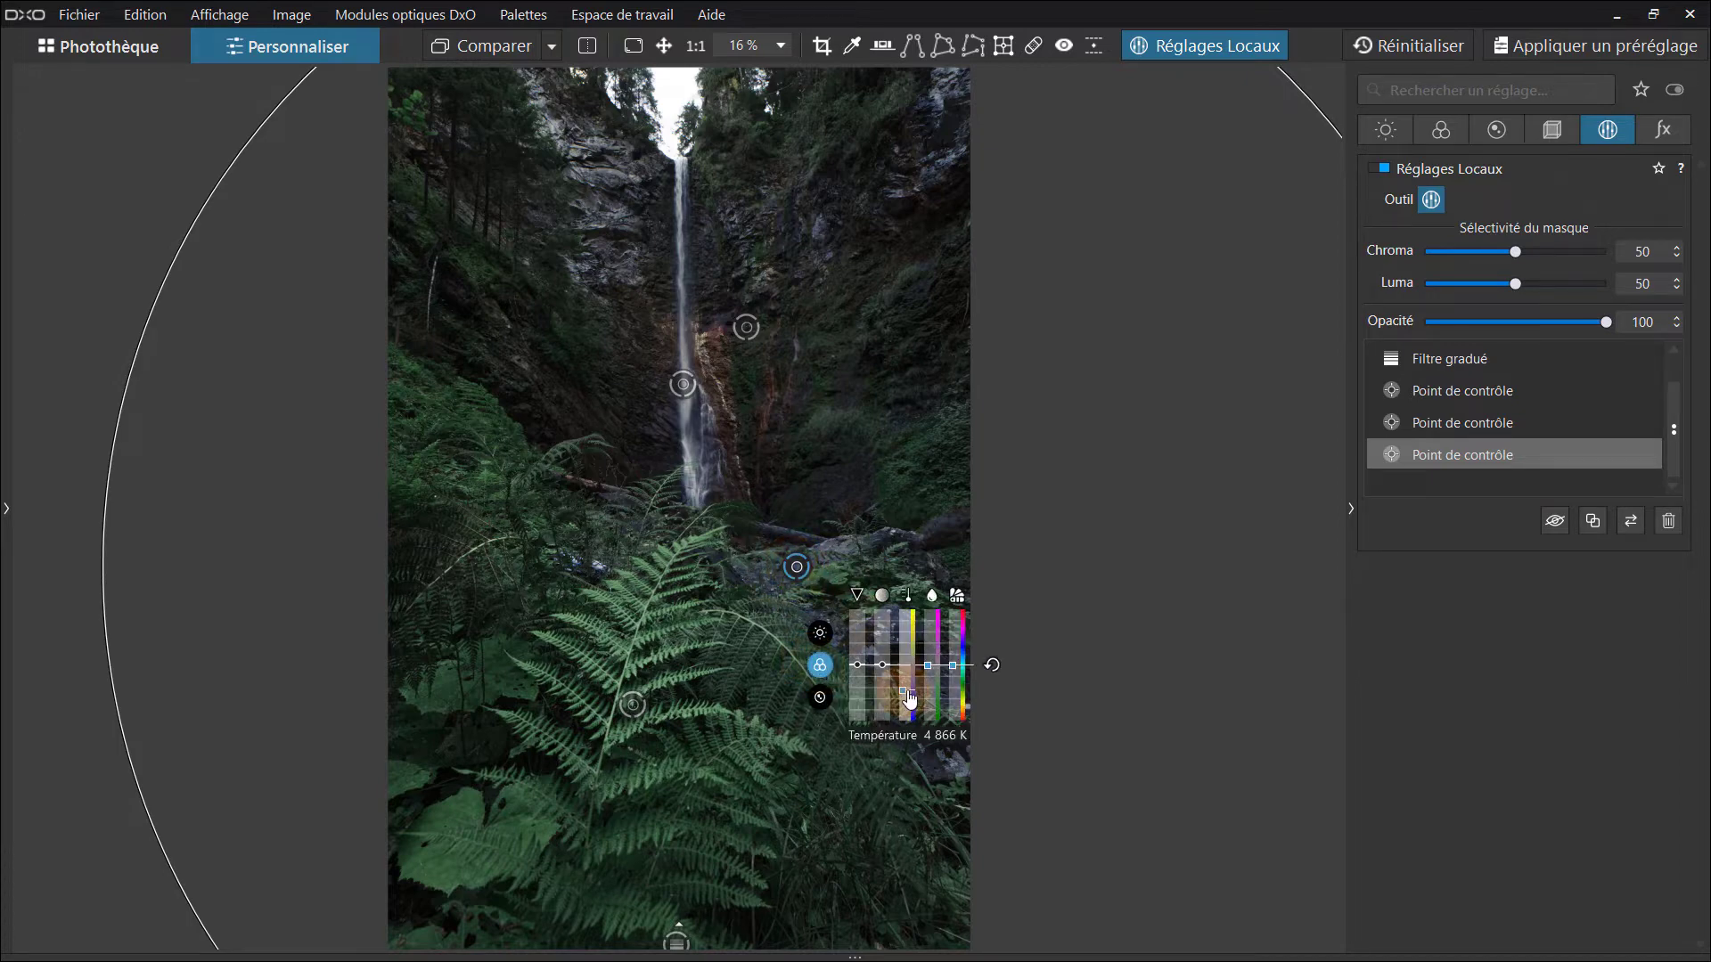
left_click(681, 388)
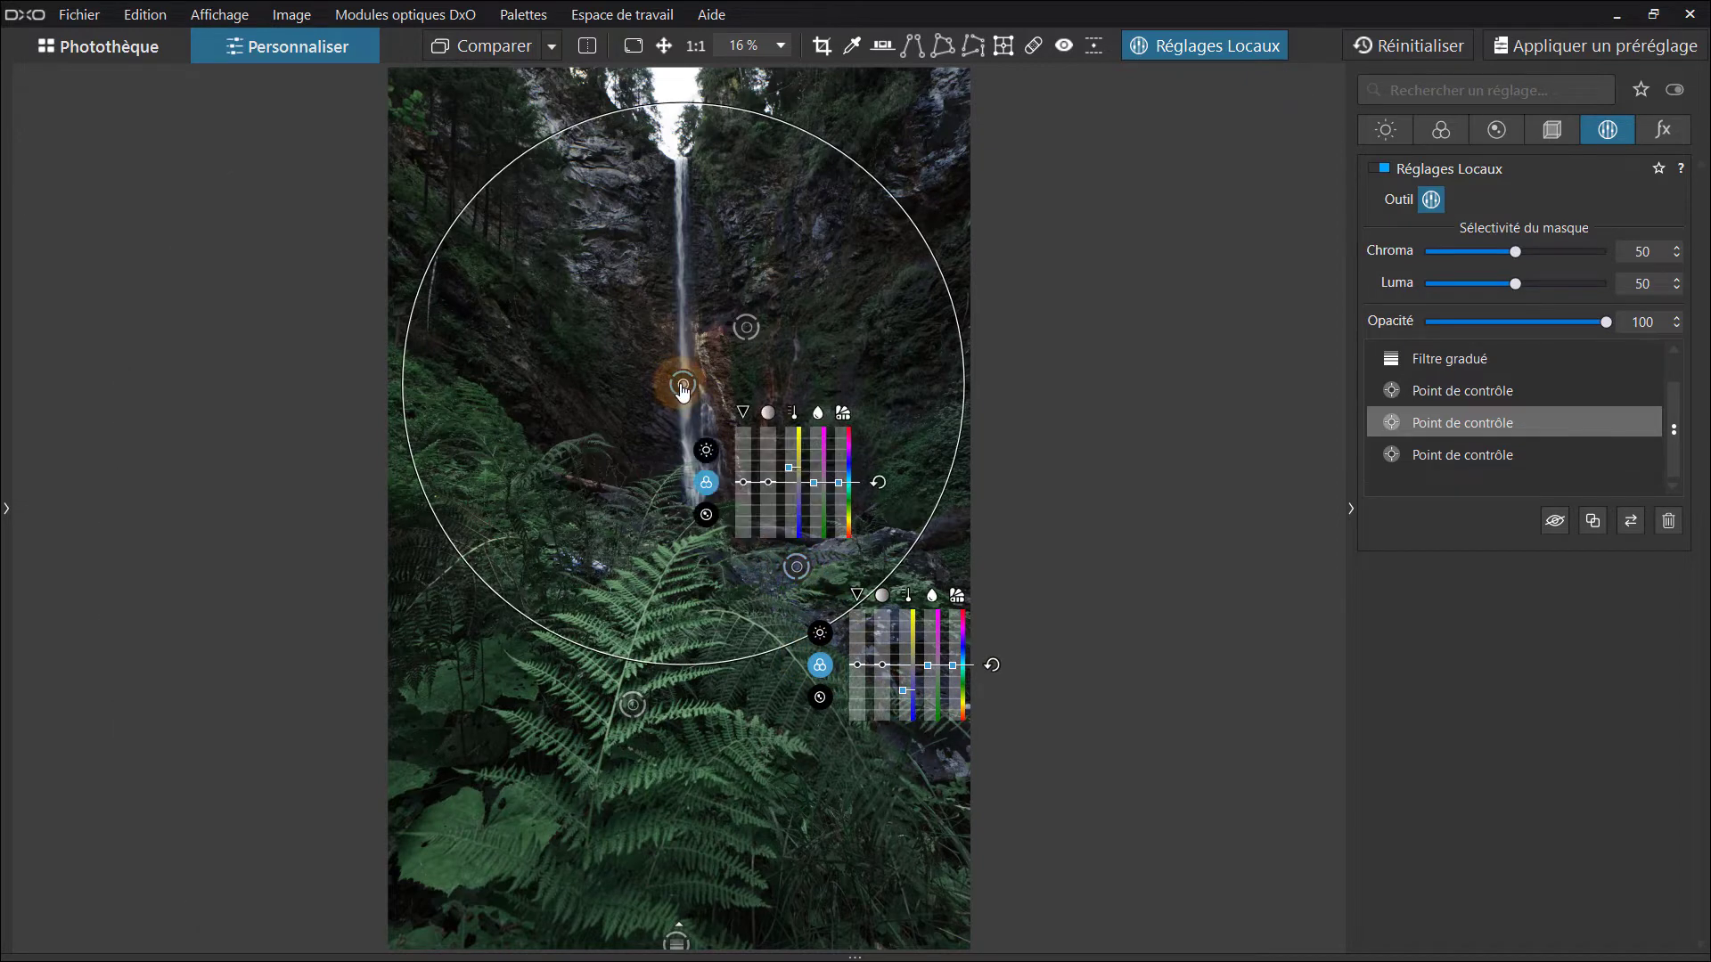
key("m")
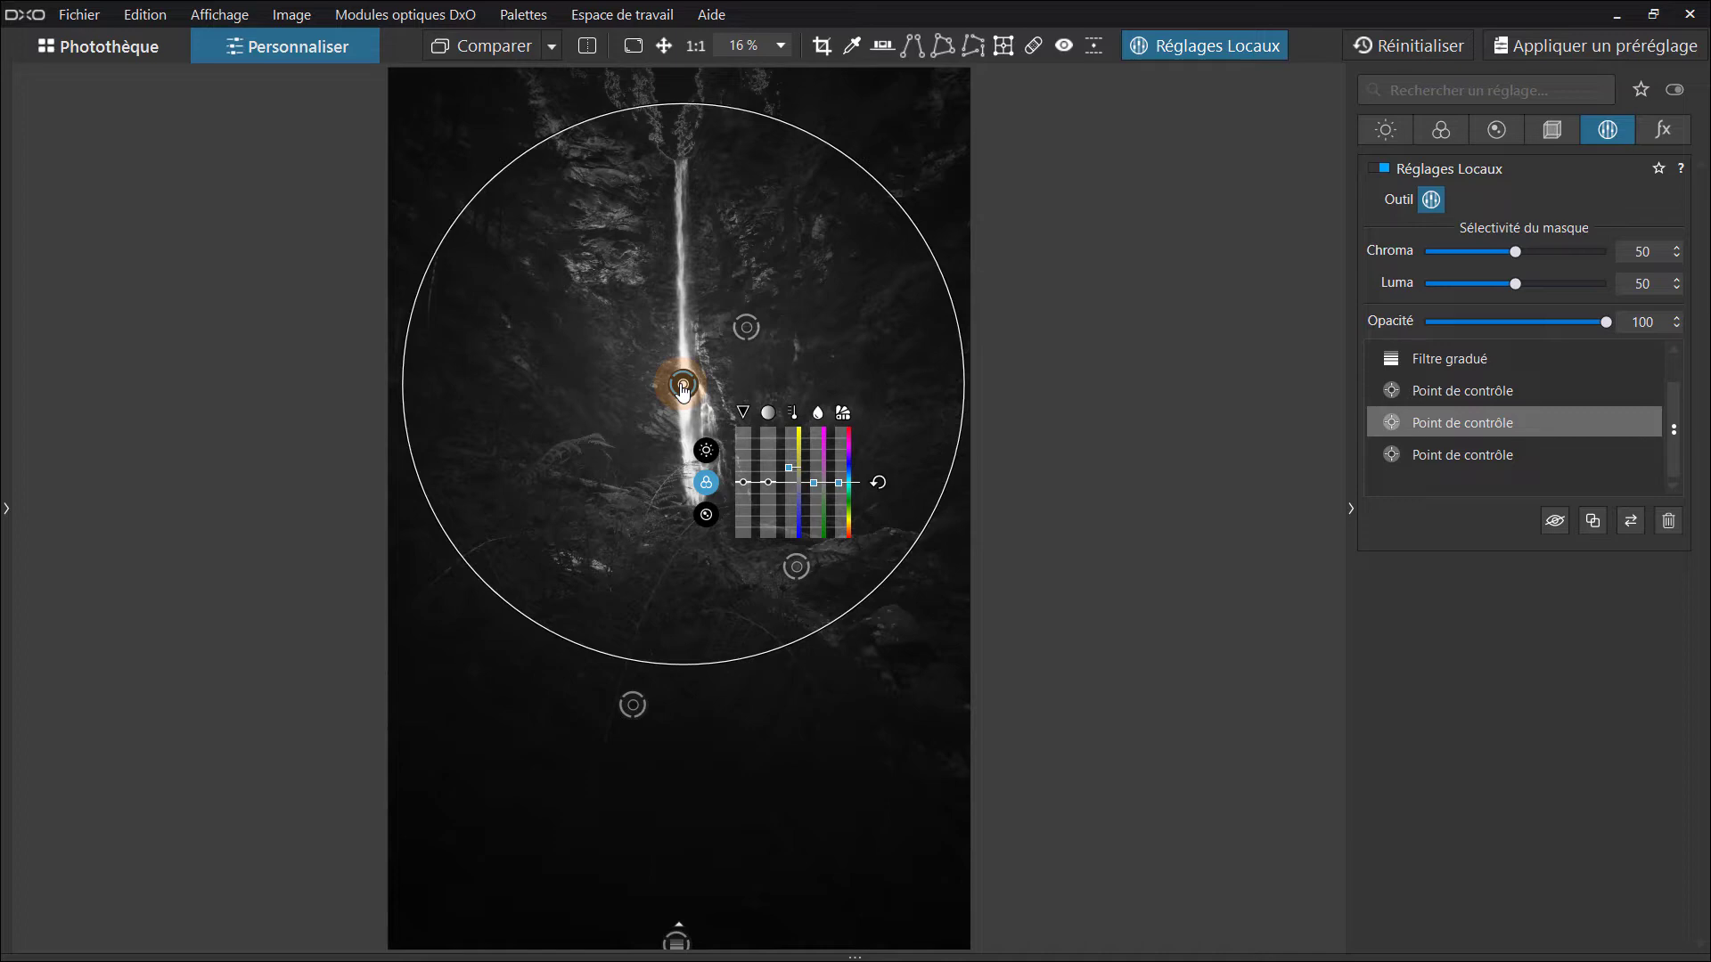
left_click(746, 329)
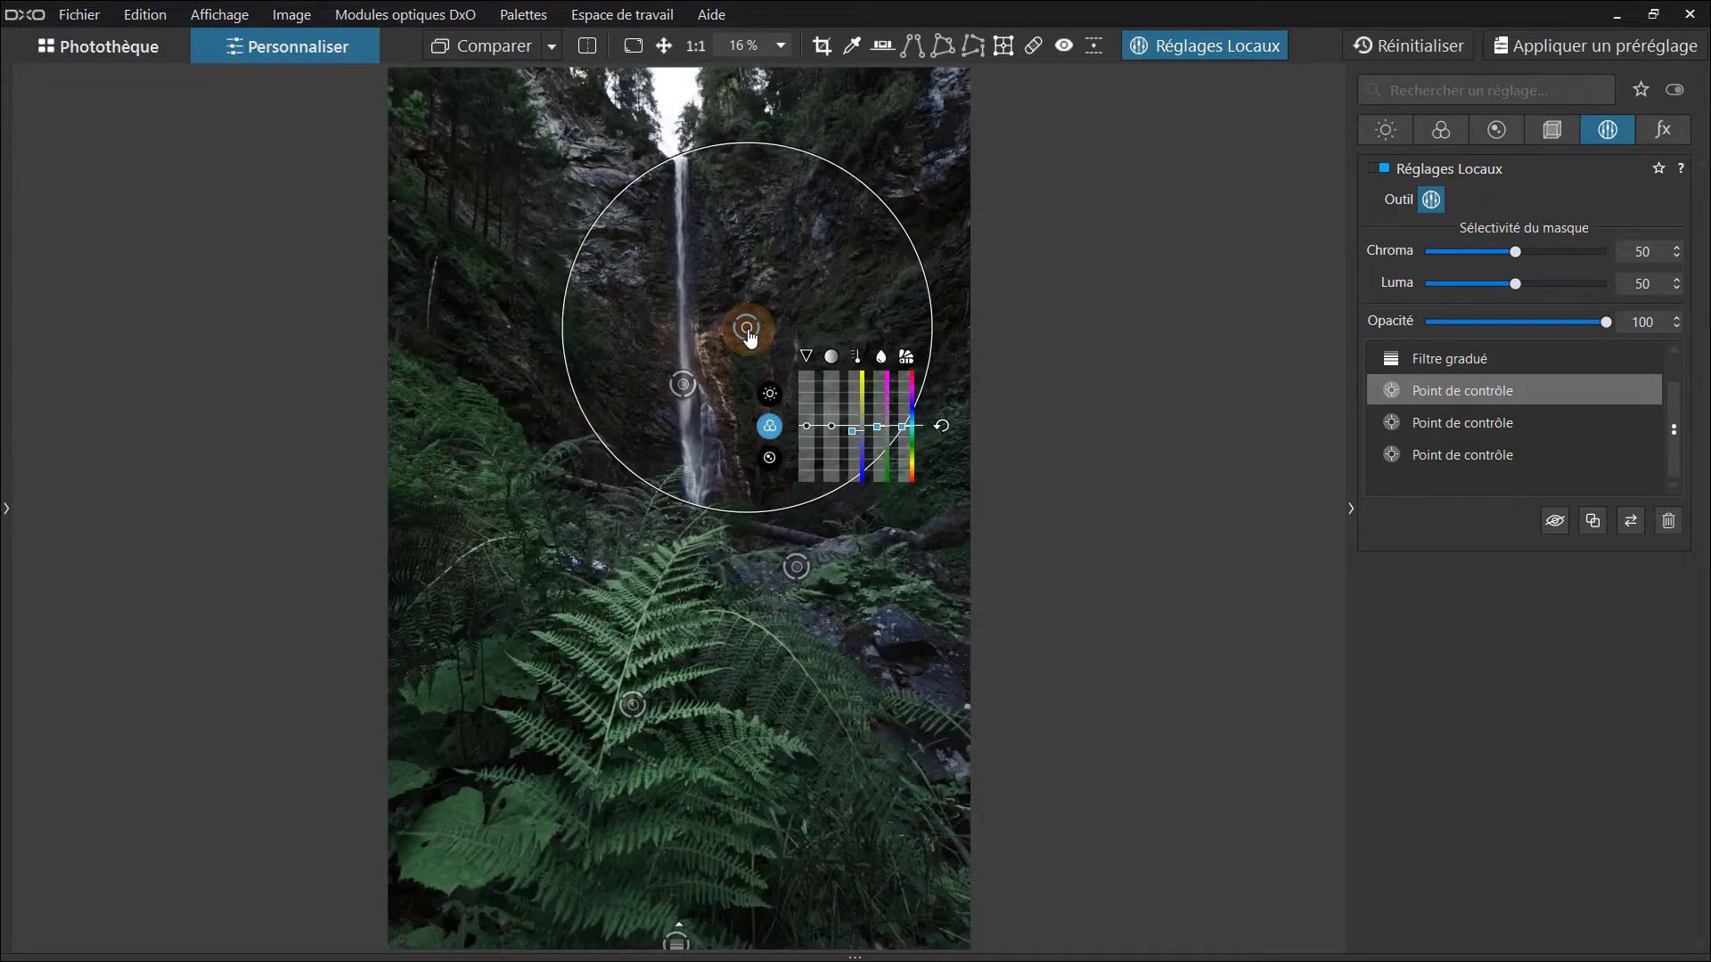
key("m")
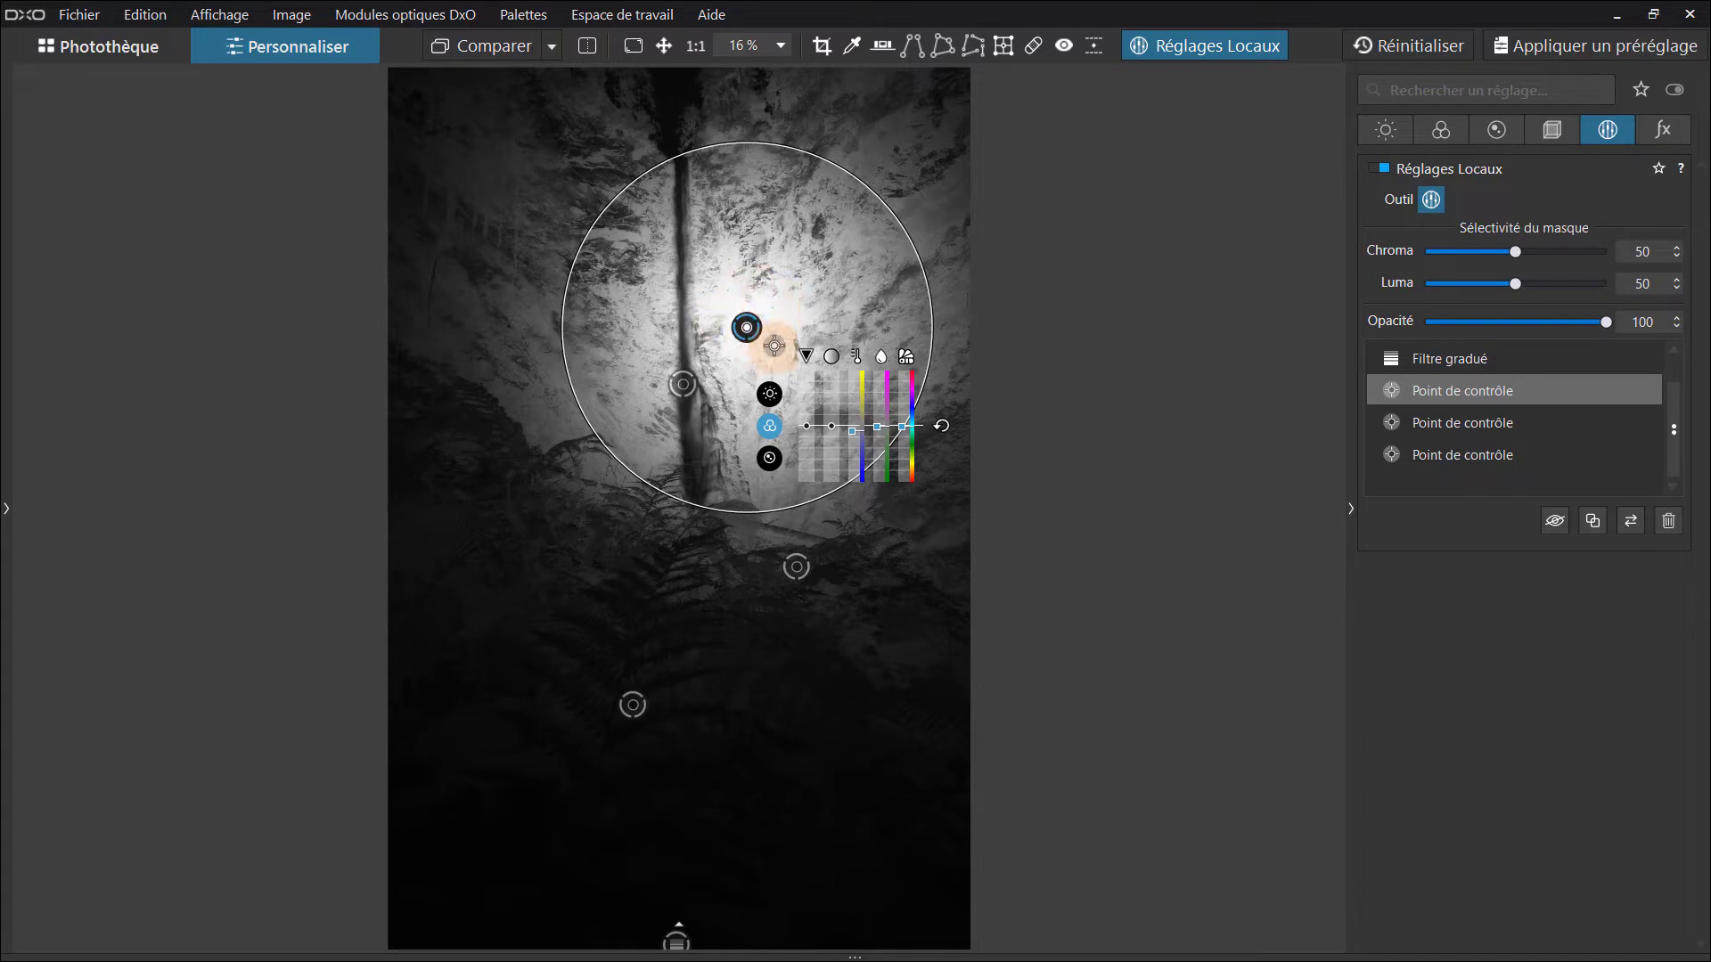
key("m")
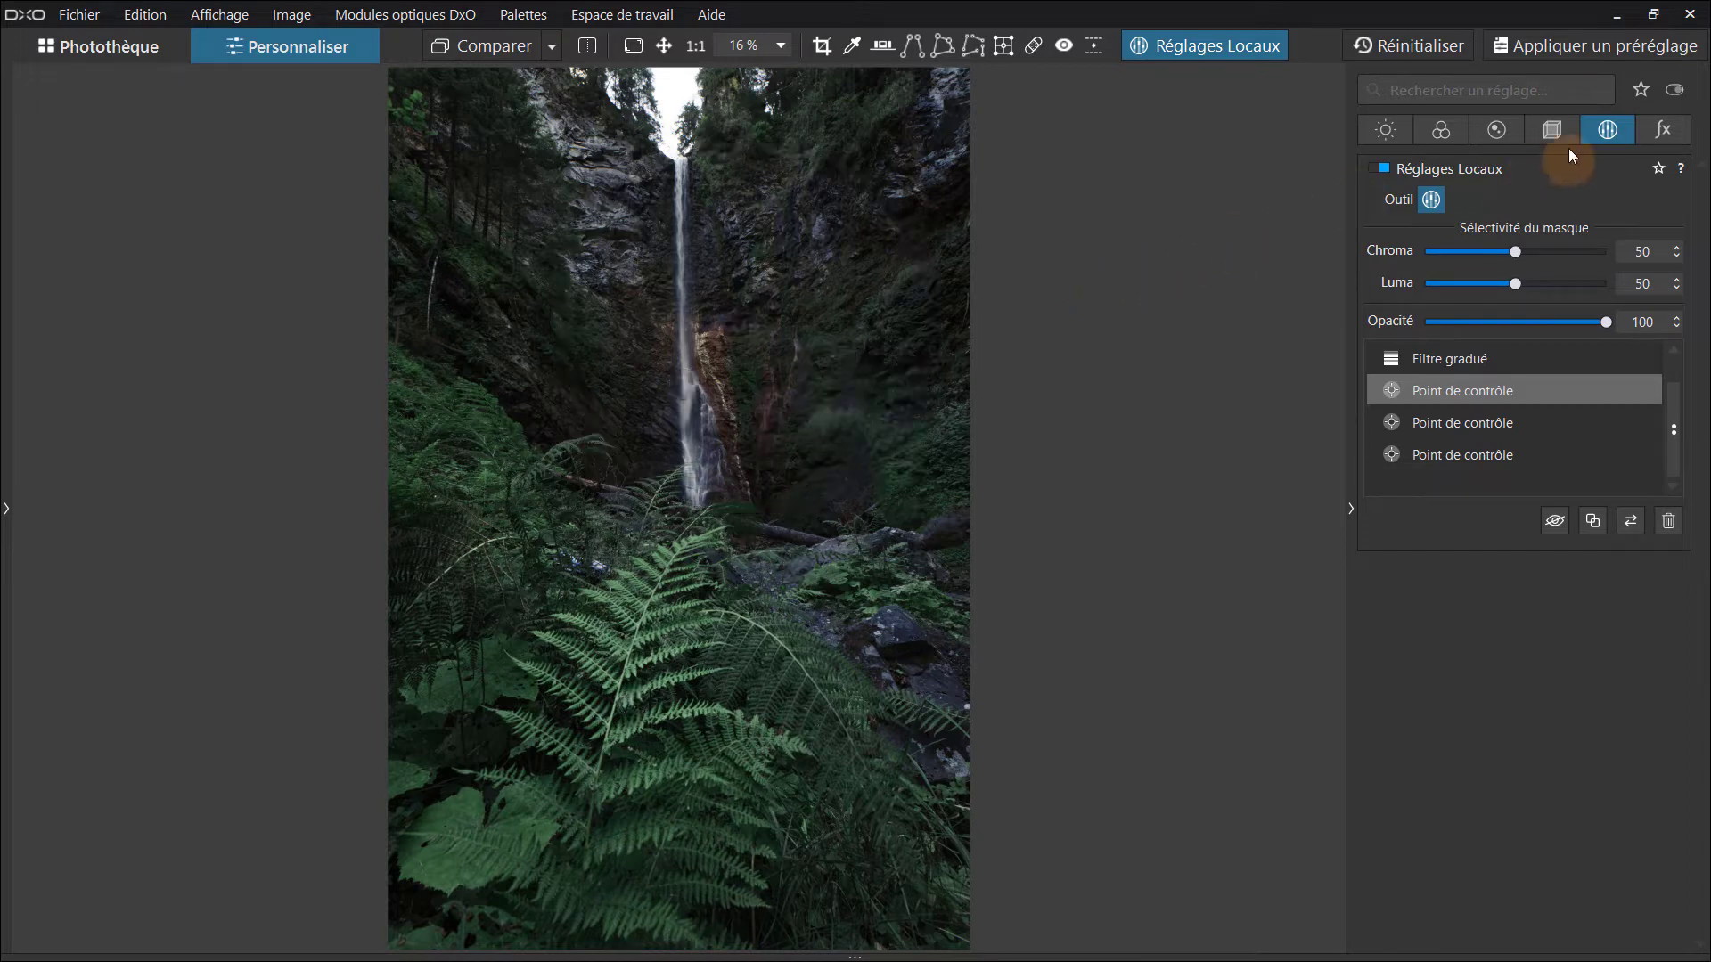
Step: Leave local adjustment editing and bring back the photo's histogram, metadata and the thumbnails of the series
left_click(1210, 46)
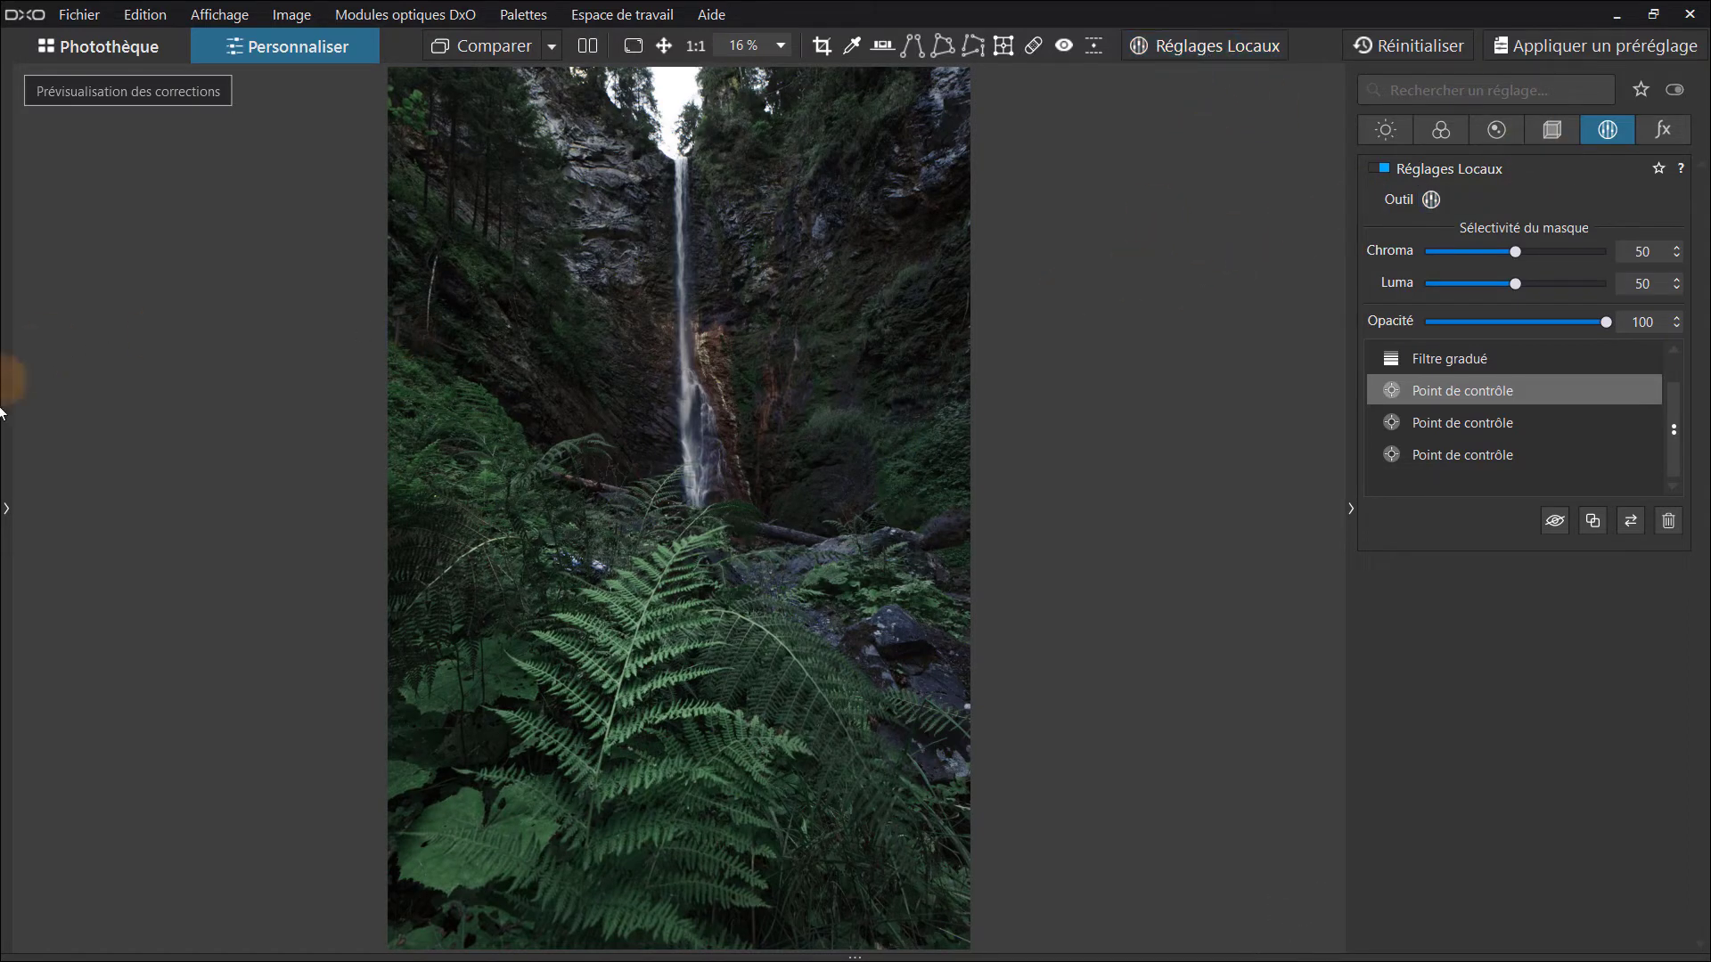
left_click(6, 508)
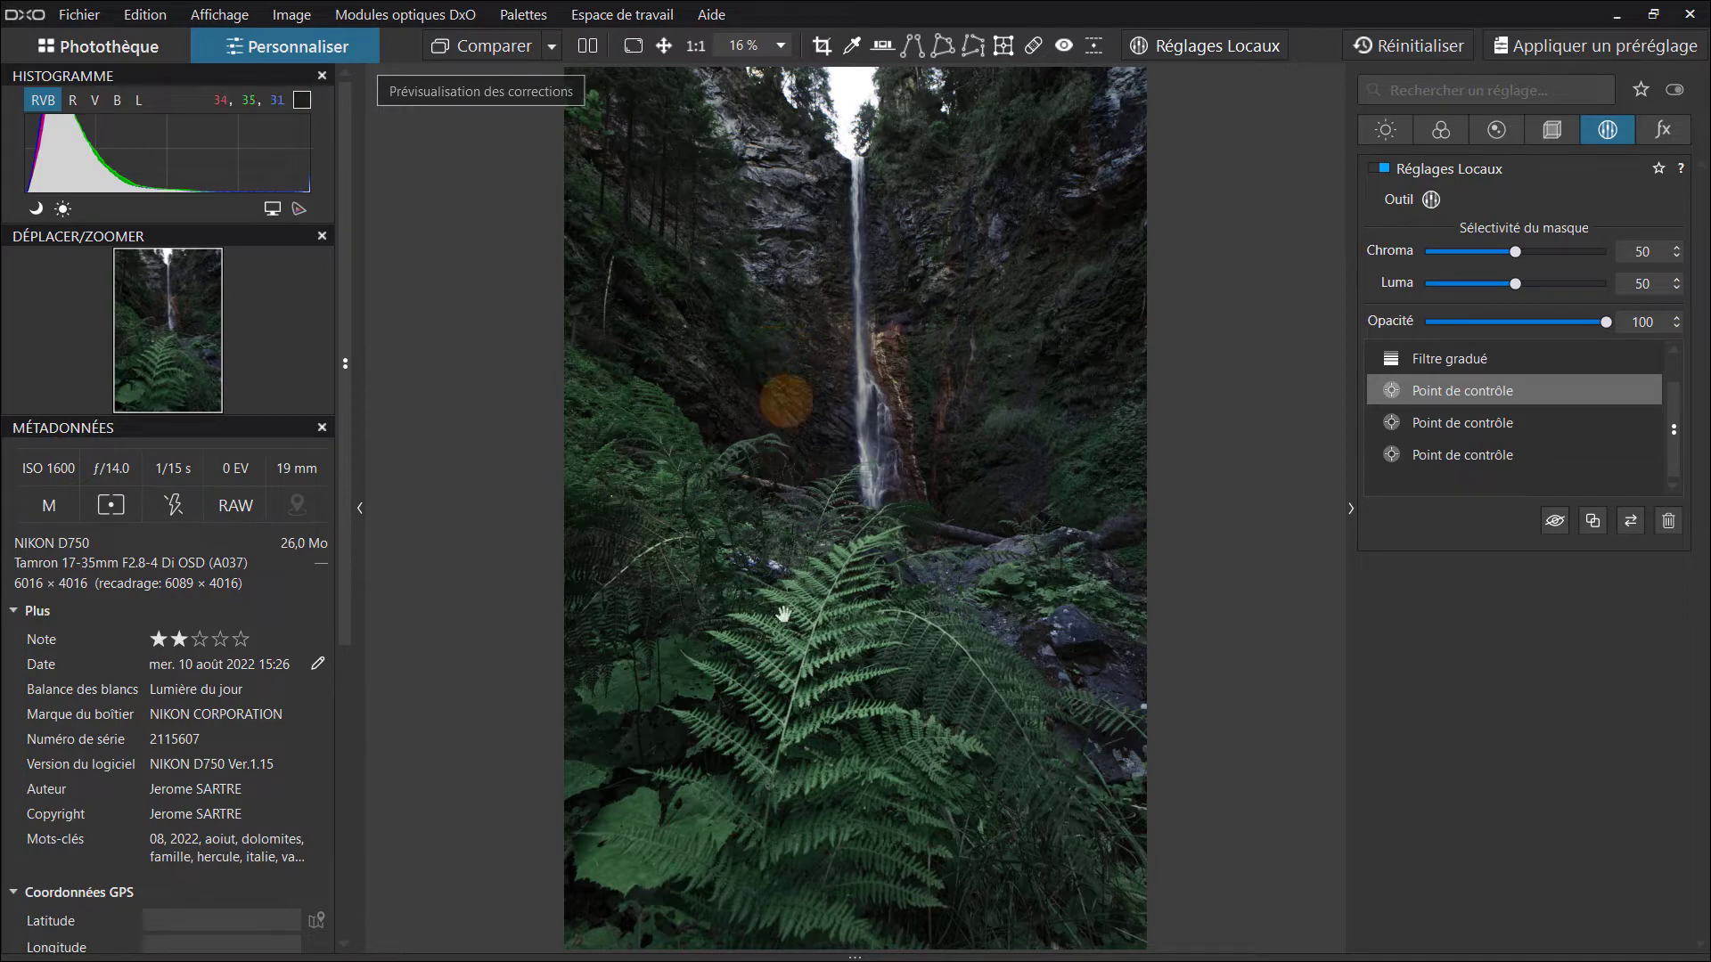
left_click(855, 955)
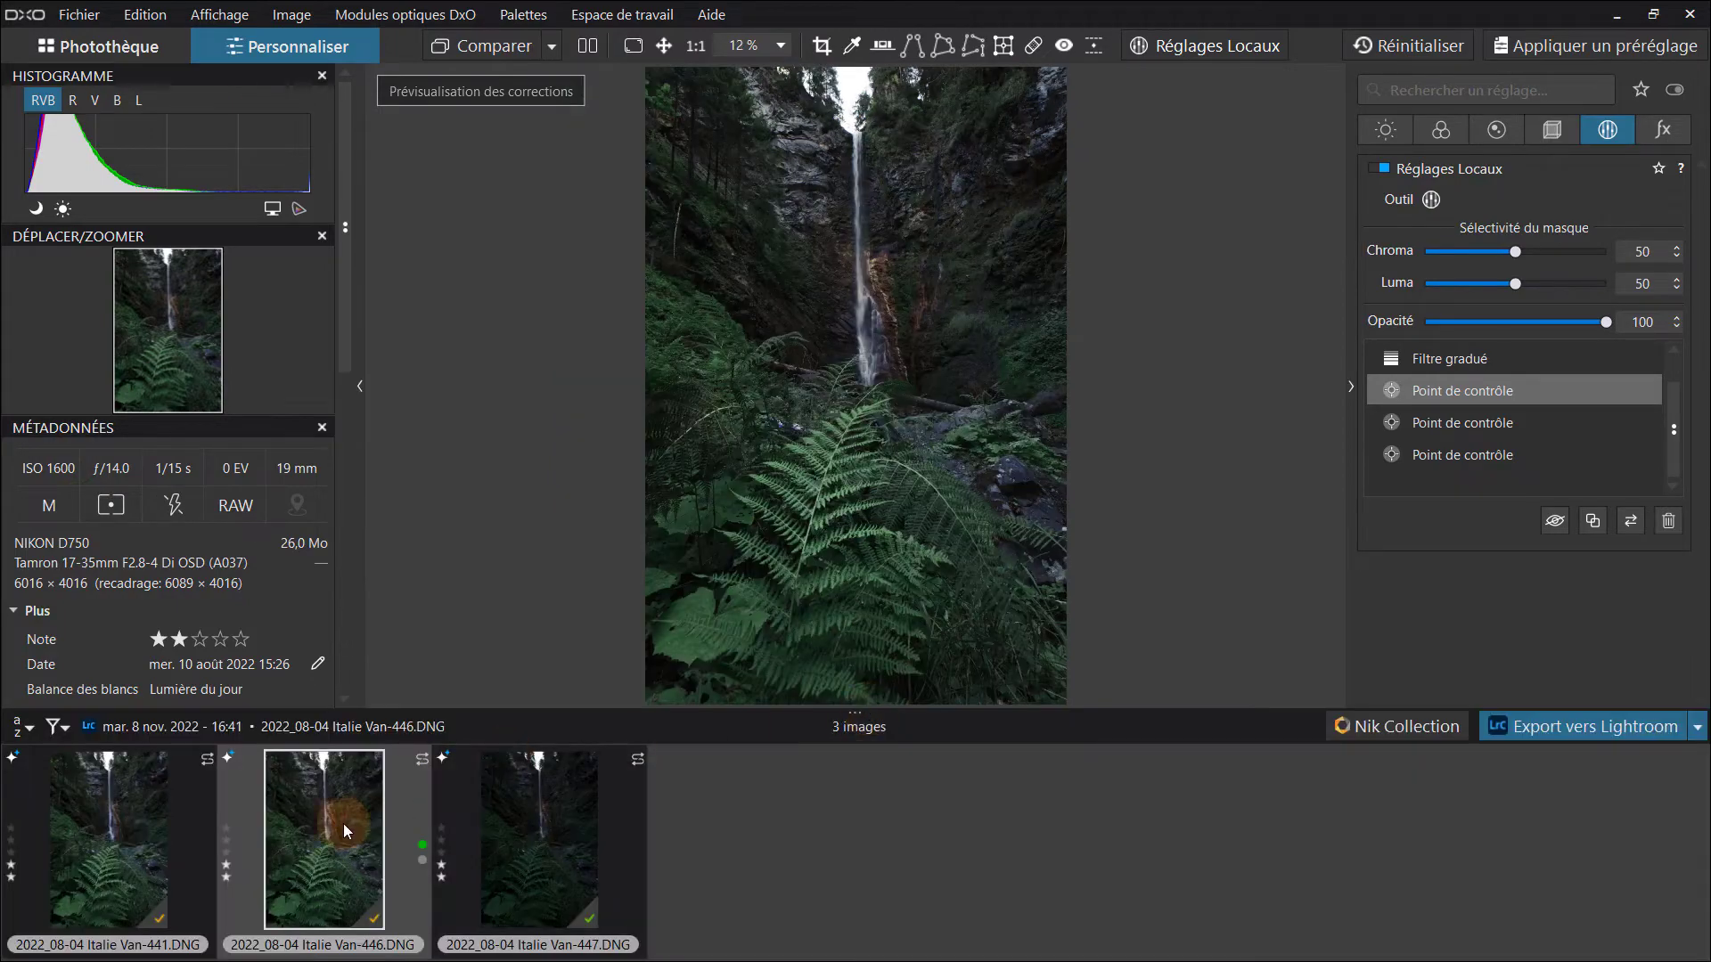
Step: Compare the waterfall and rocks close up without and with the DeepPRIME denoising
scroll(830, 283, "up", 5)
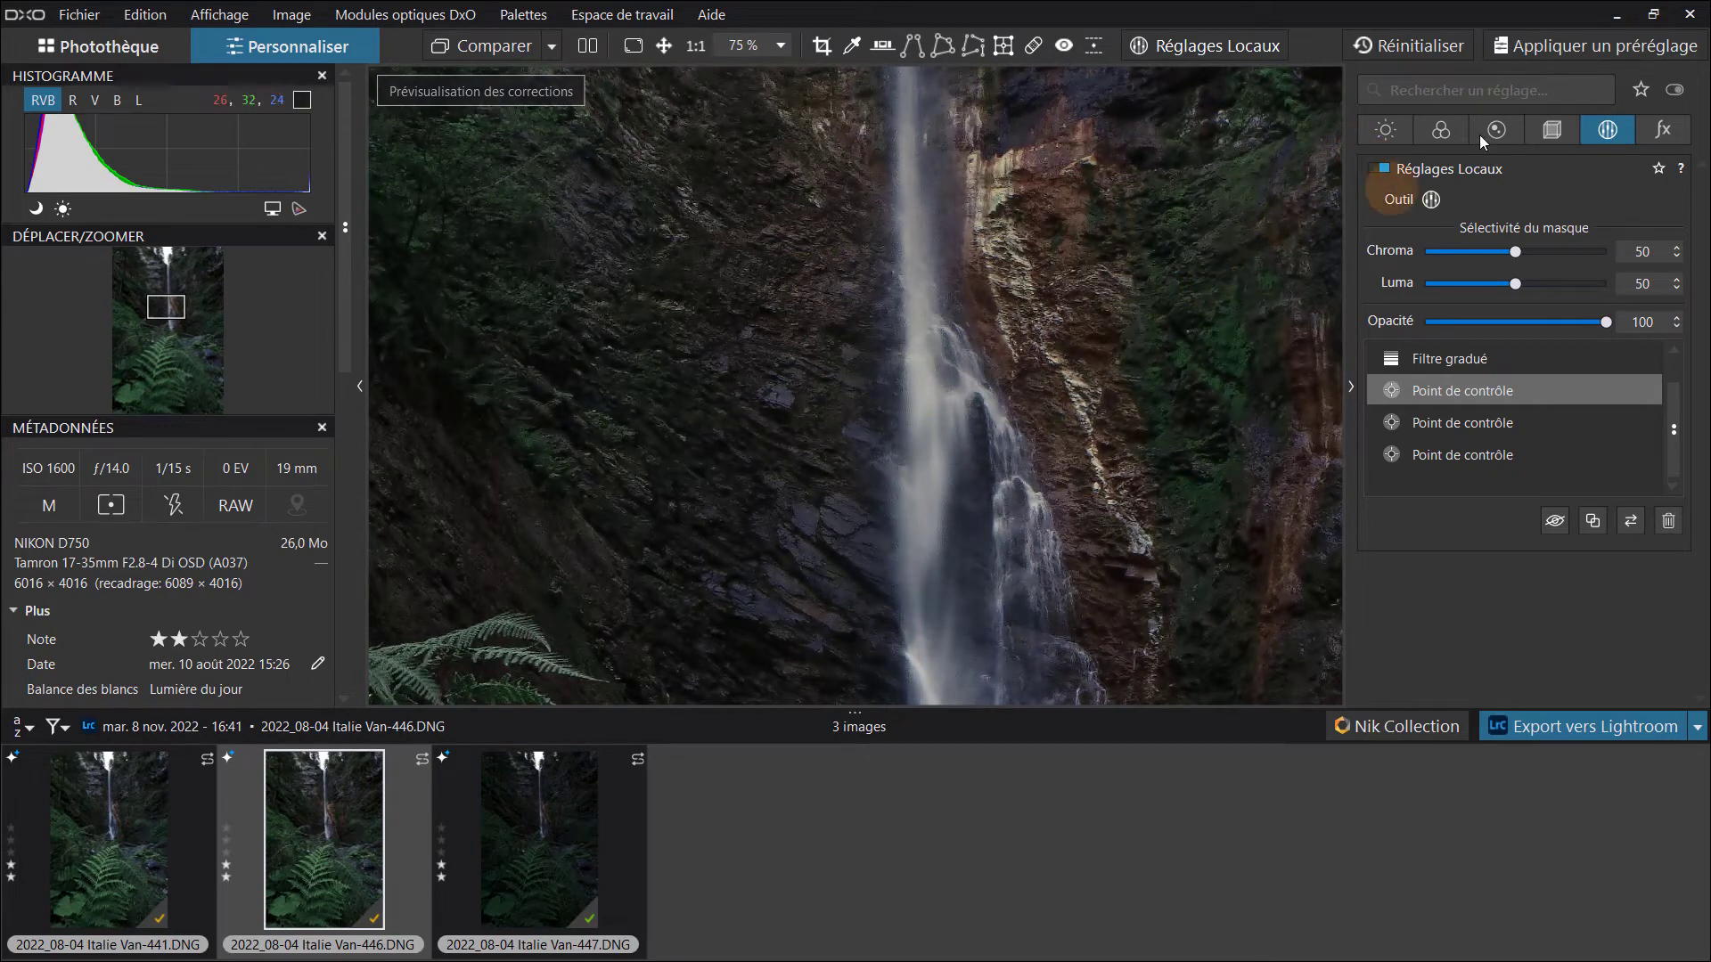
left_click(1550, 131)
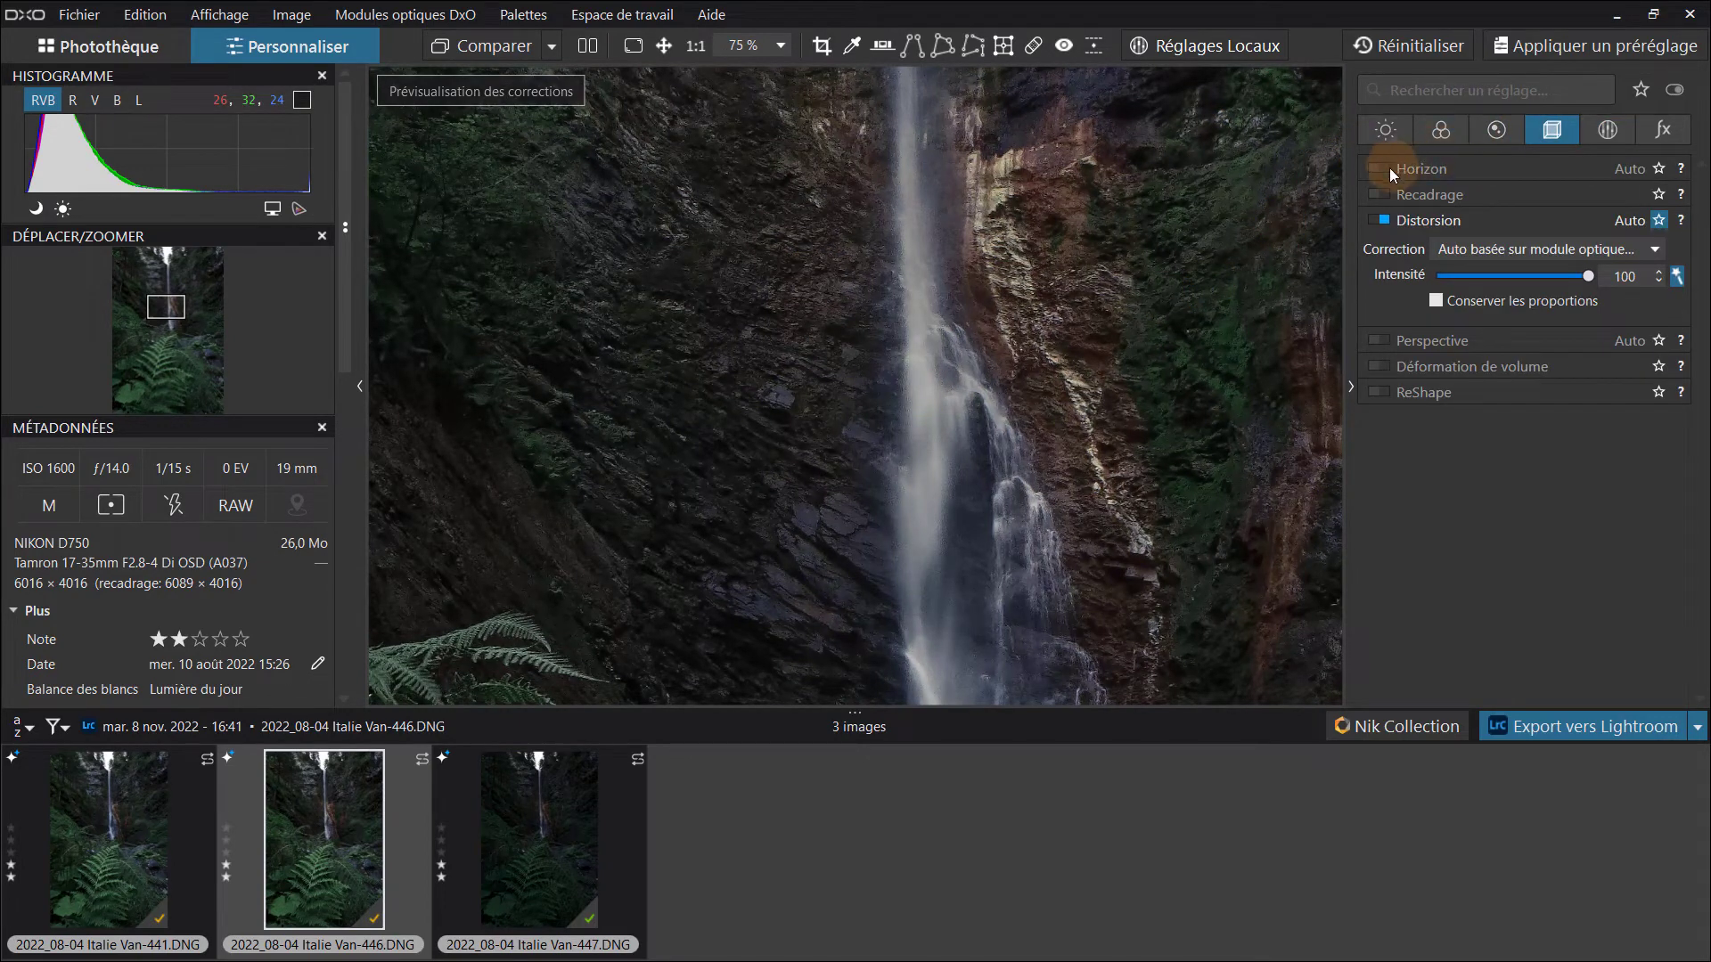
left_click(1496, 132)
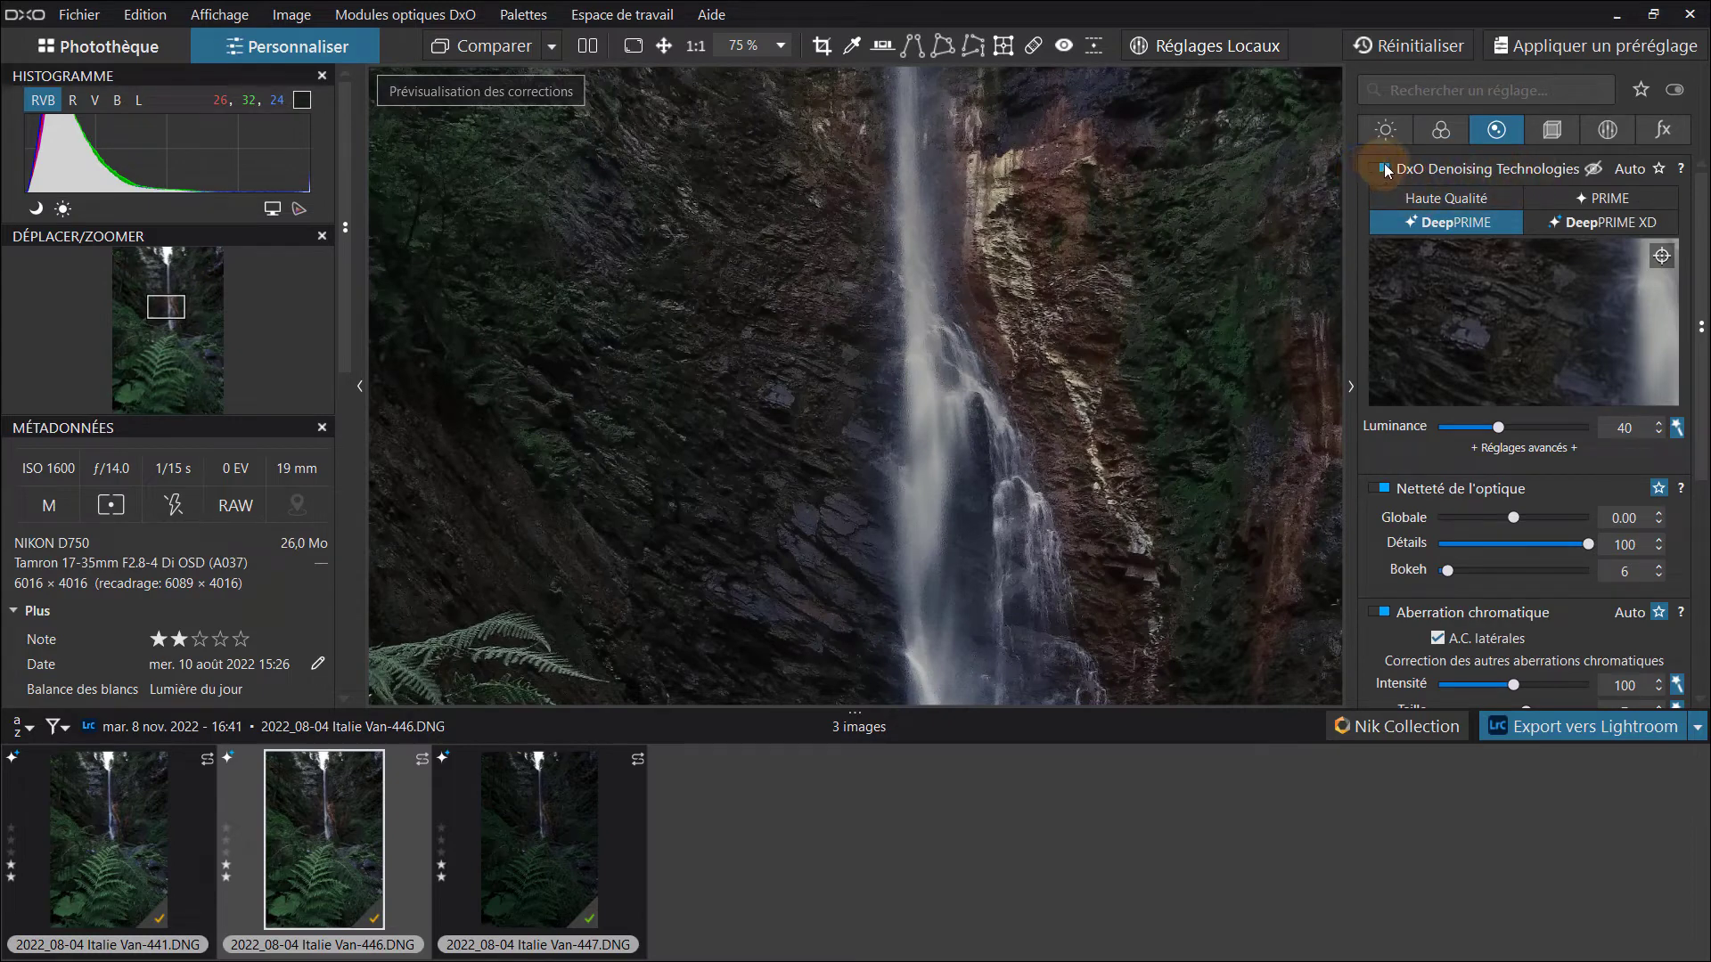
left_click(1384, 169)
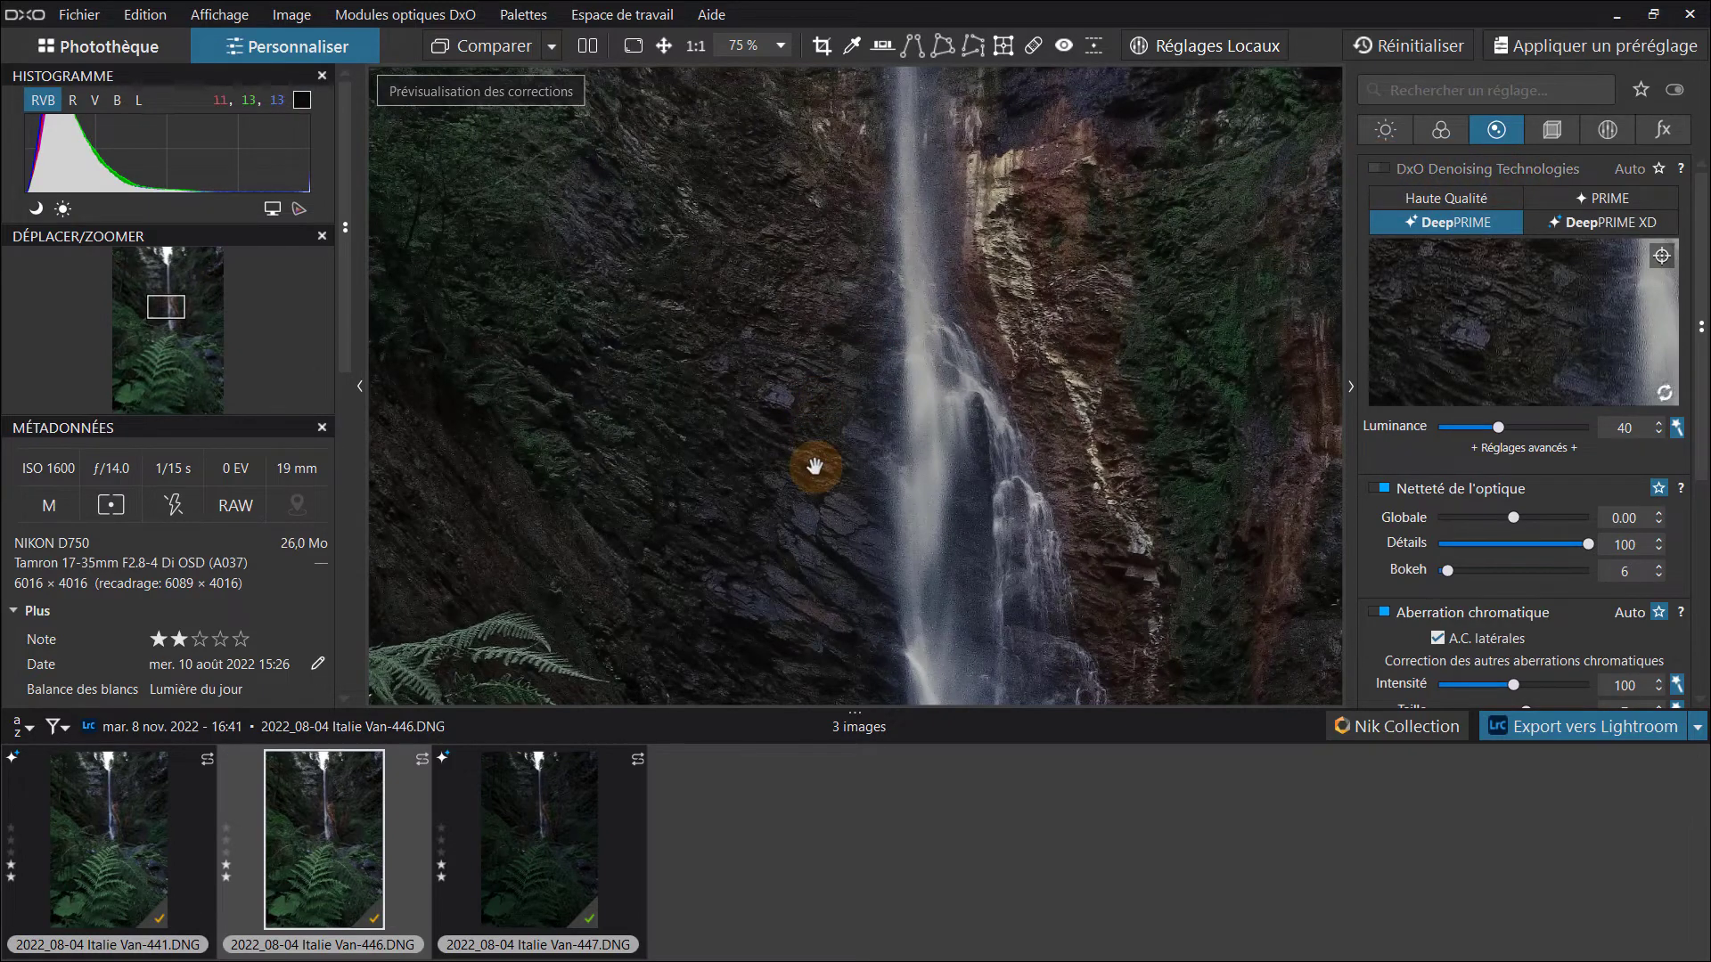
left_click_drag(809, 543, 806, 348)
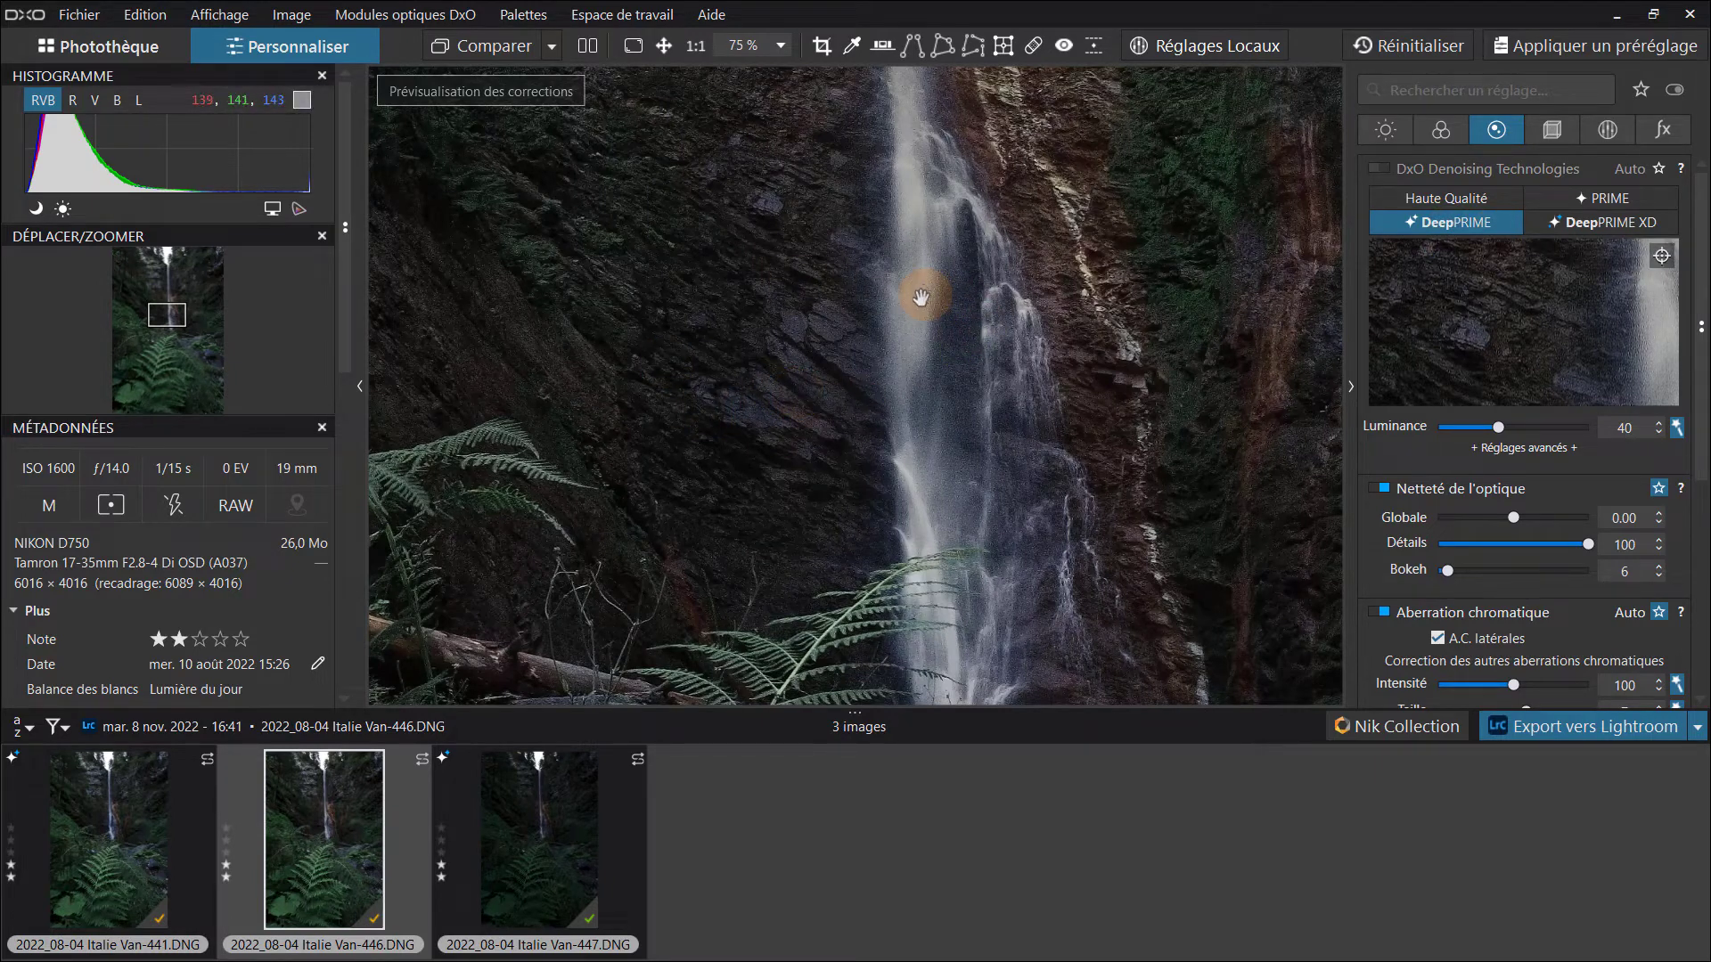
left_click(1378, 169)
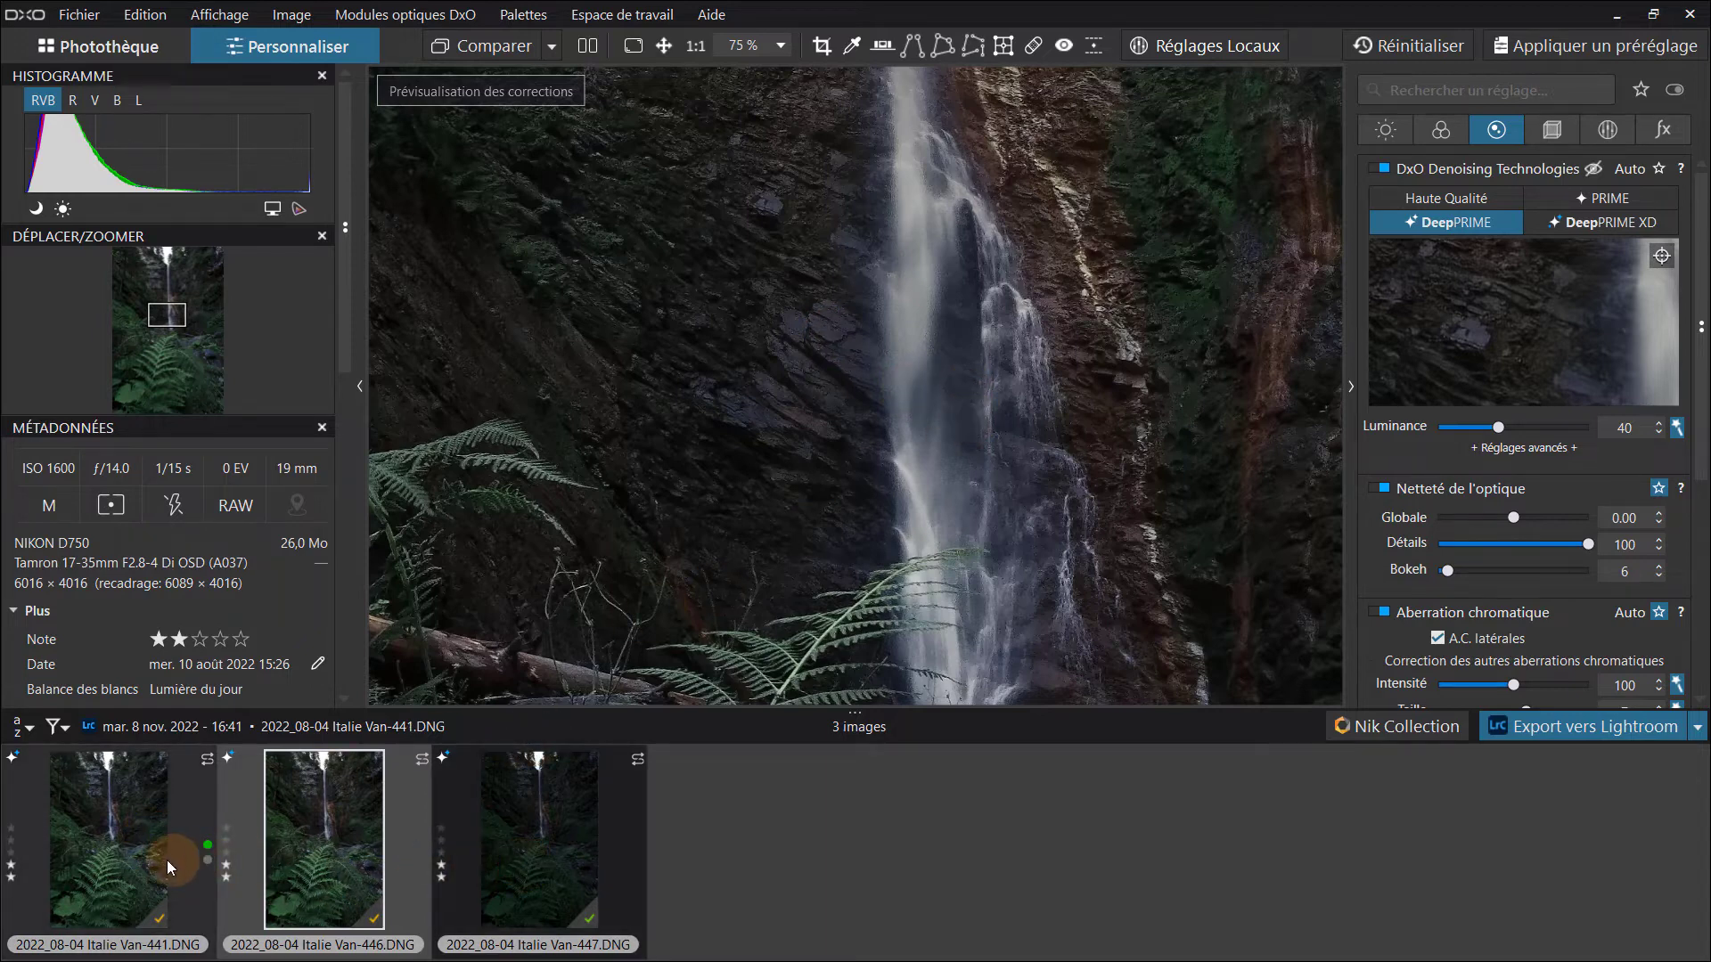
Step: Review the three exposures 441, 446 and 447 of the waterfall scene, looking at the fern and the waterfall
left_click(105, 886)
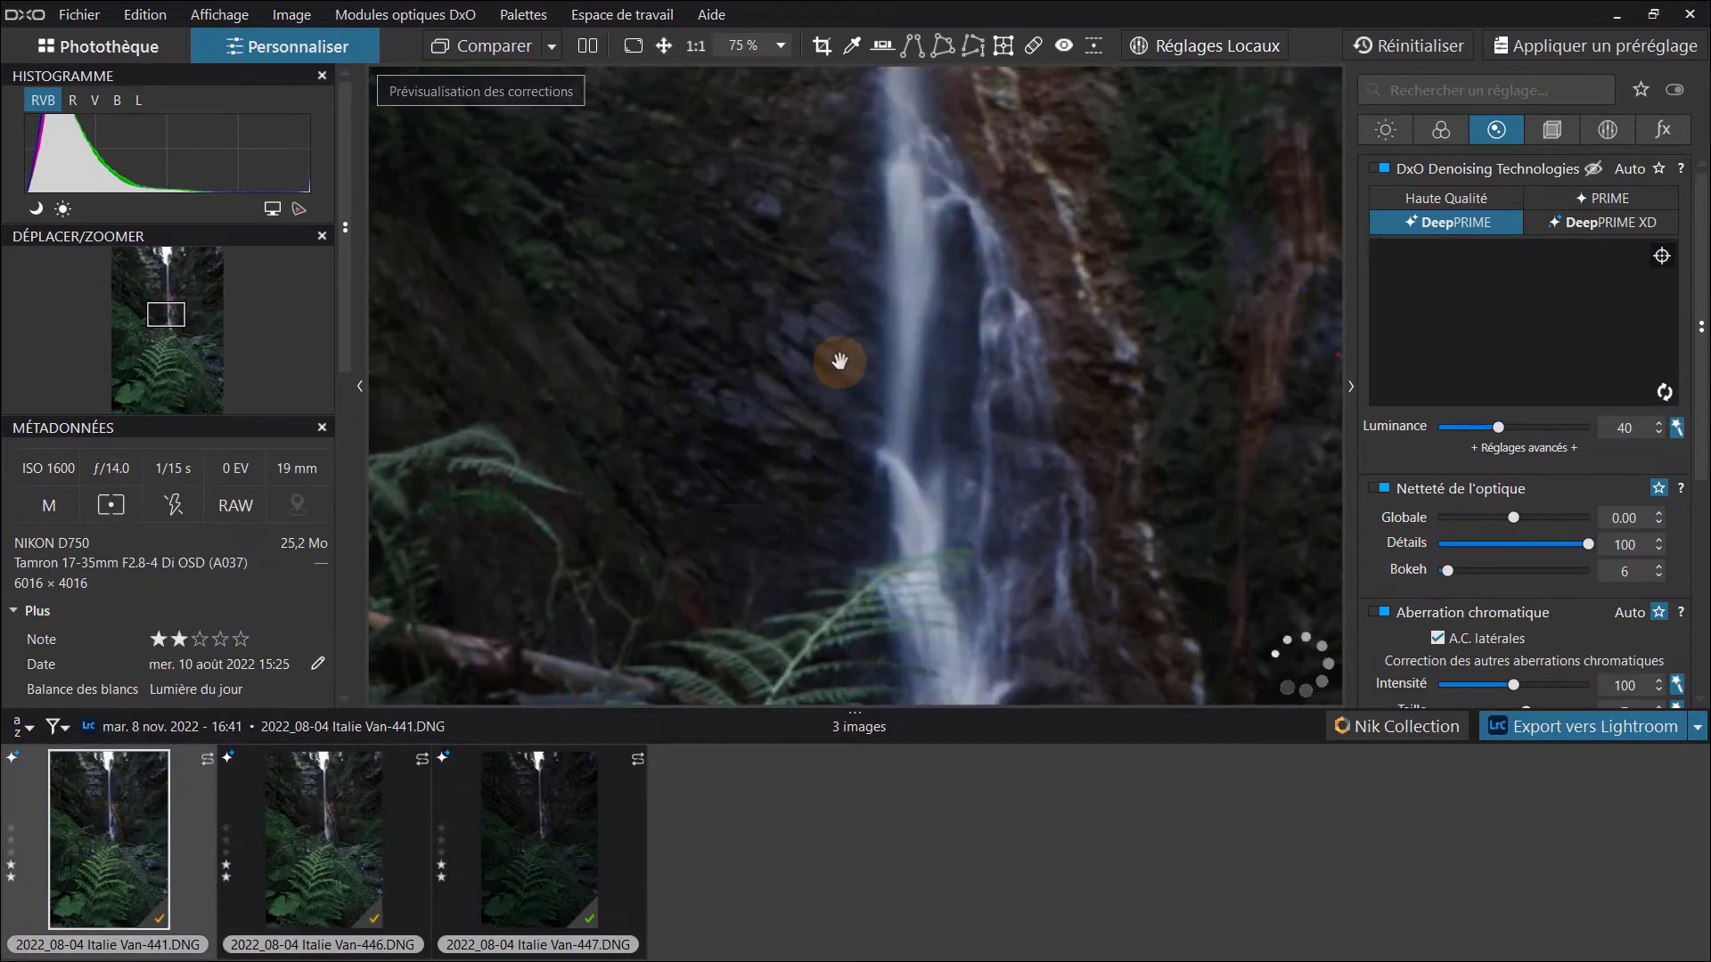
mouse_move(839, 361)
left_mouse_down()
mouse_move(814, 401)
mouse_move(820, 382)
left_mouse_up()
left_click(323, 837)
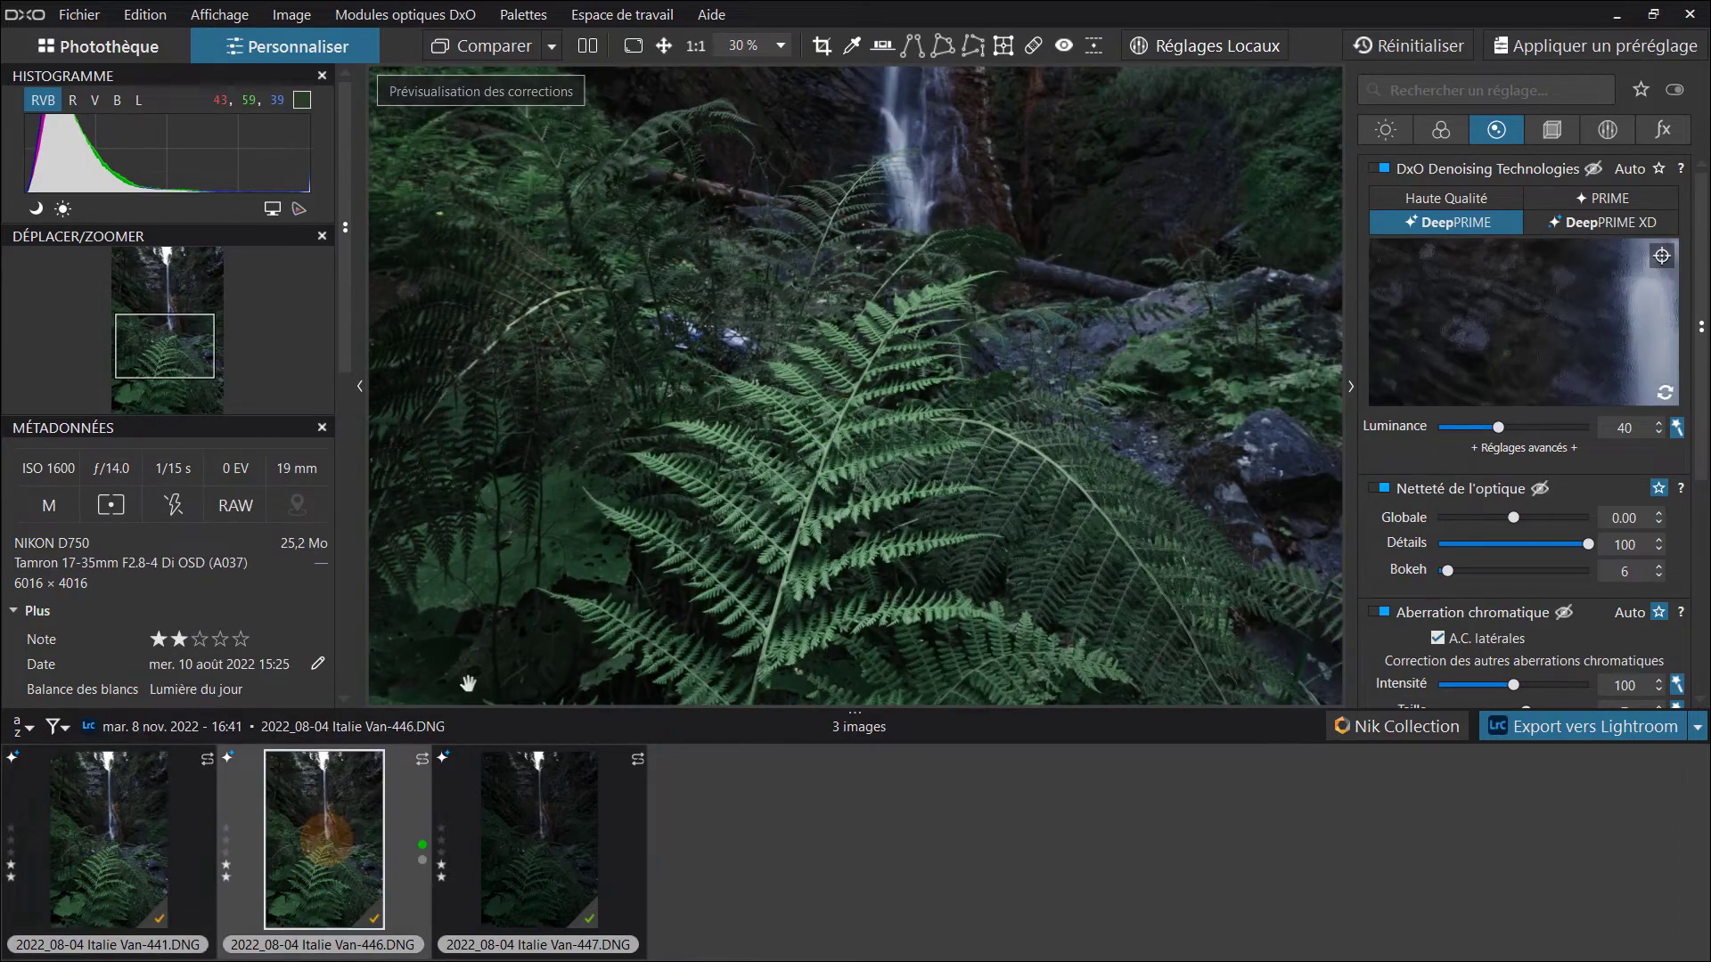
left_click_drag(880, 219, 875, 412)
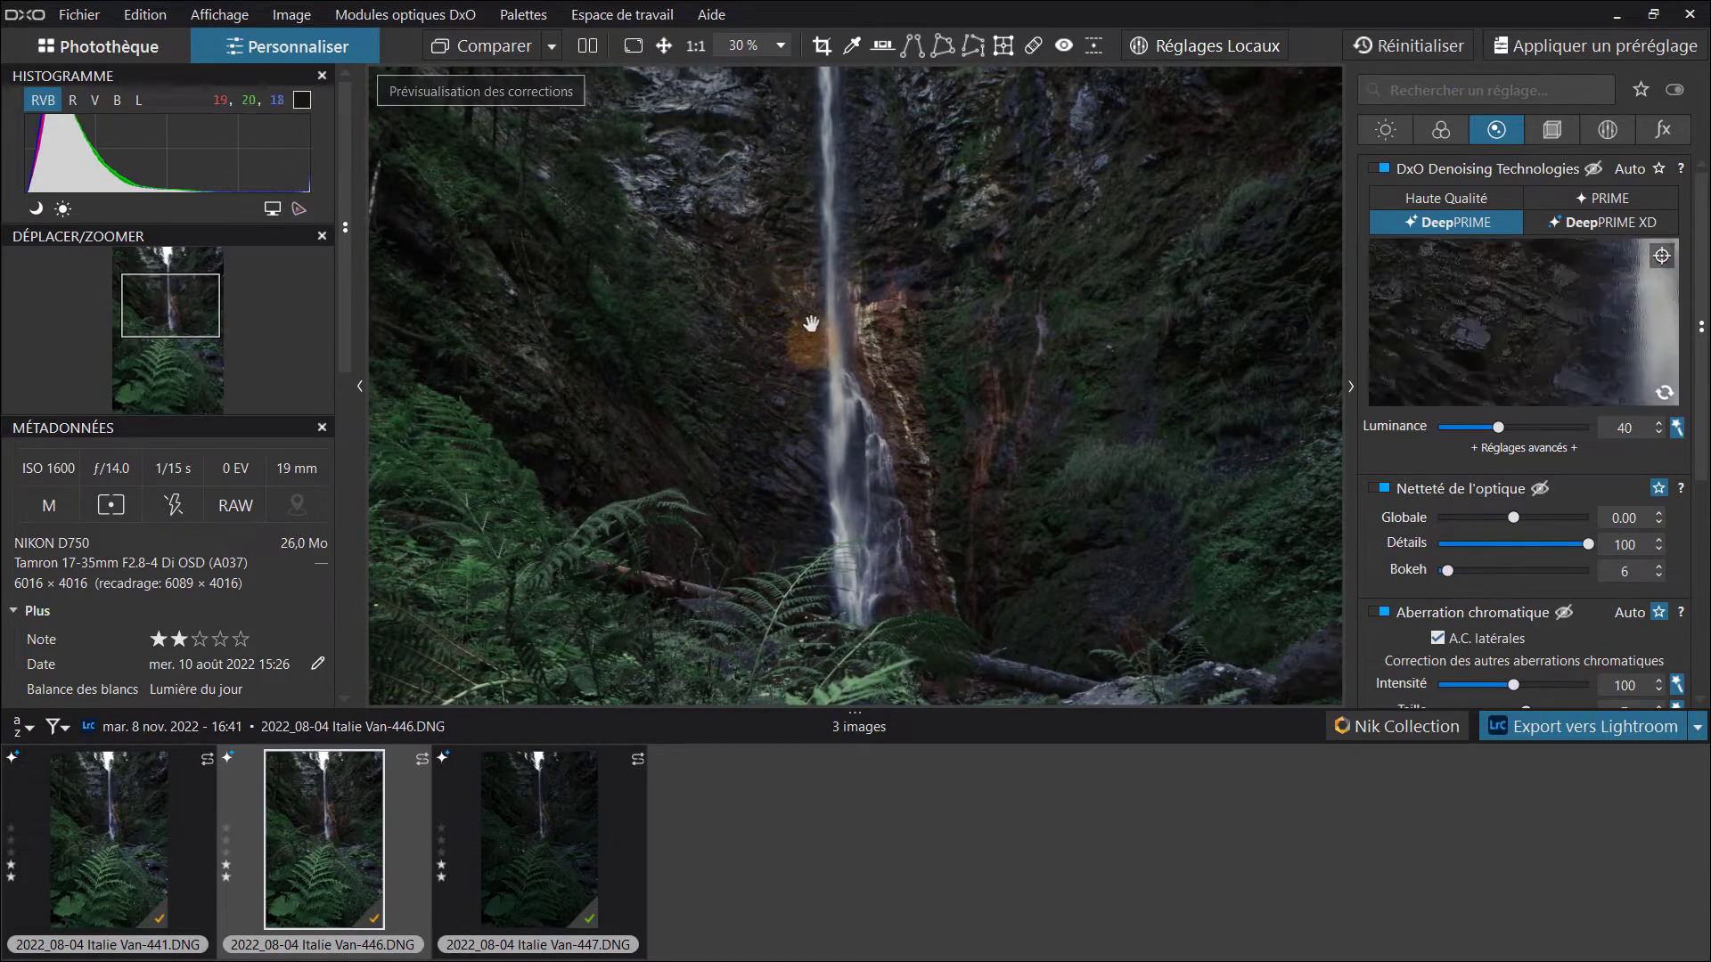
left_click(552, 825)
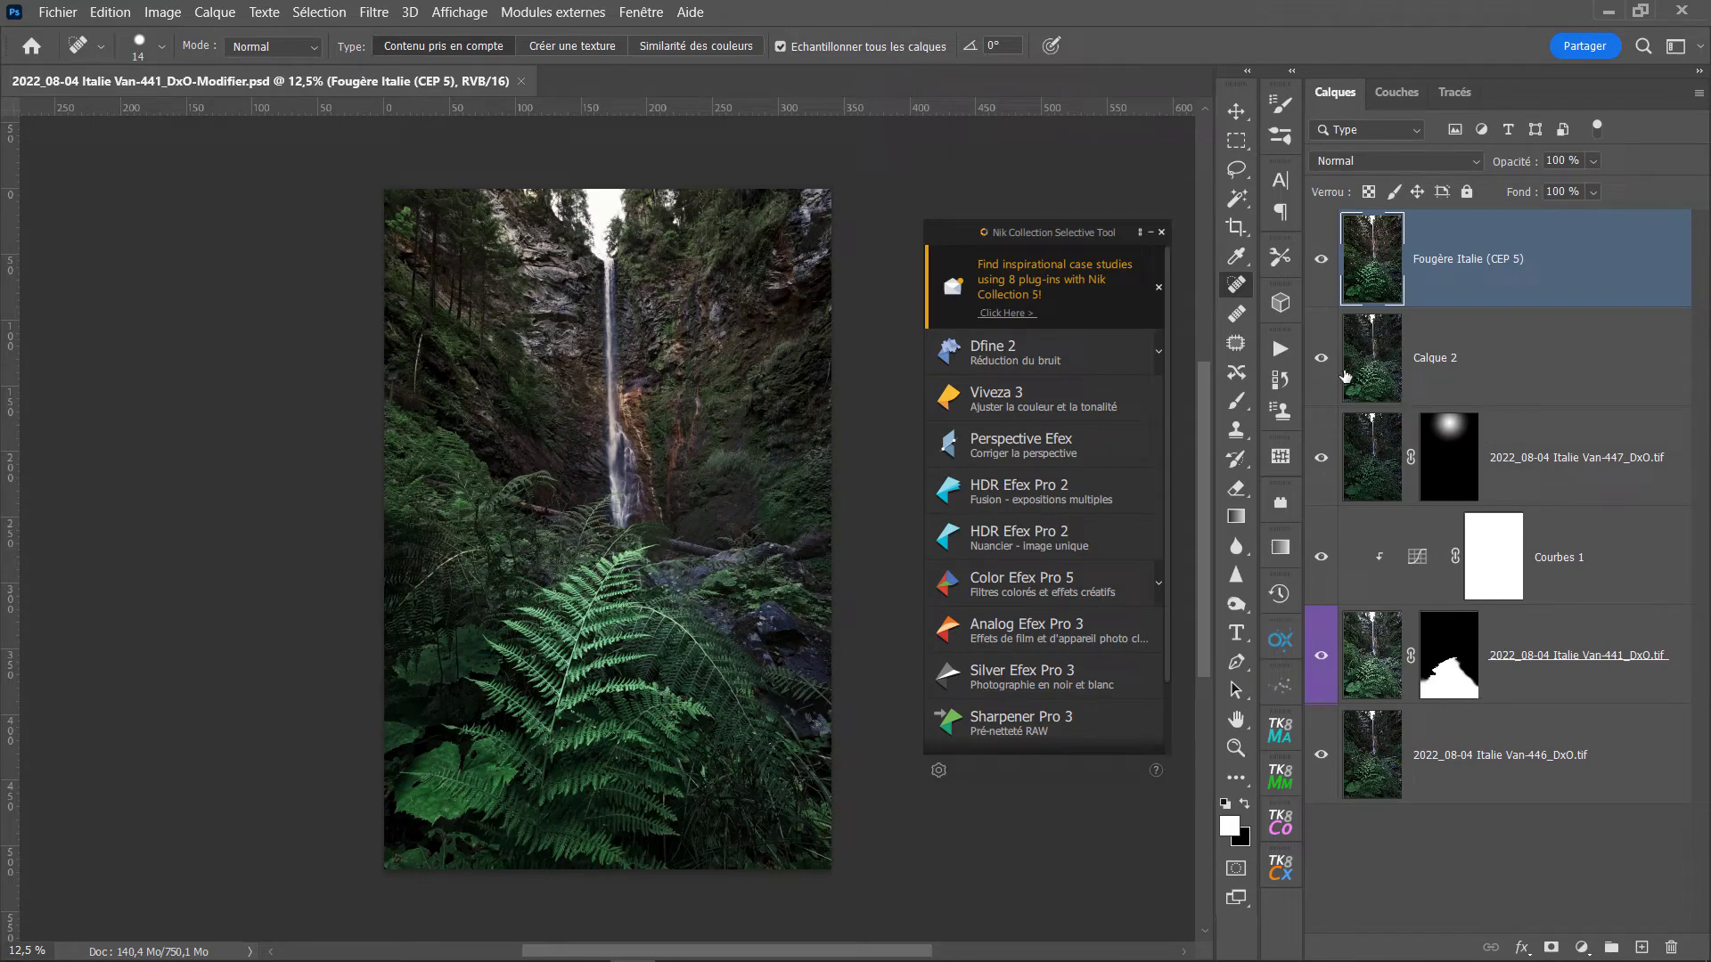
Step: Switch to Photoshop, show only Calque 2 and compare it with the Fougère Italie (CEP 5) layer
key("alt")
left_click(1366, 357, "alt")
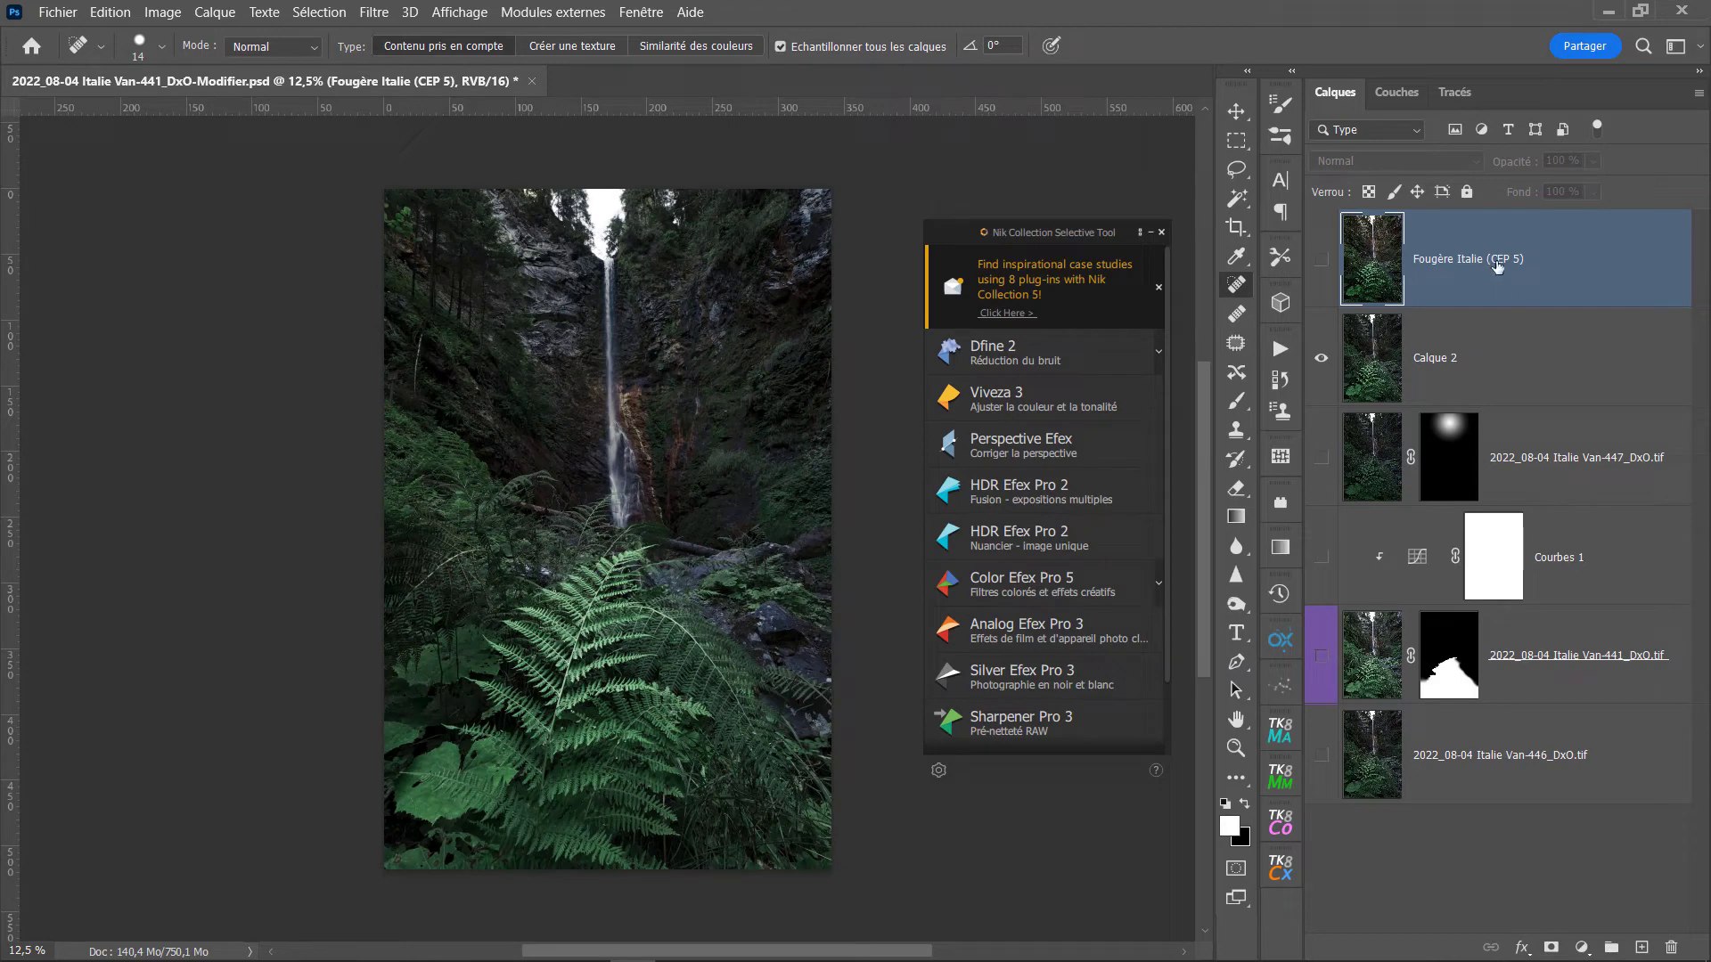
left_click(1321, 259)
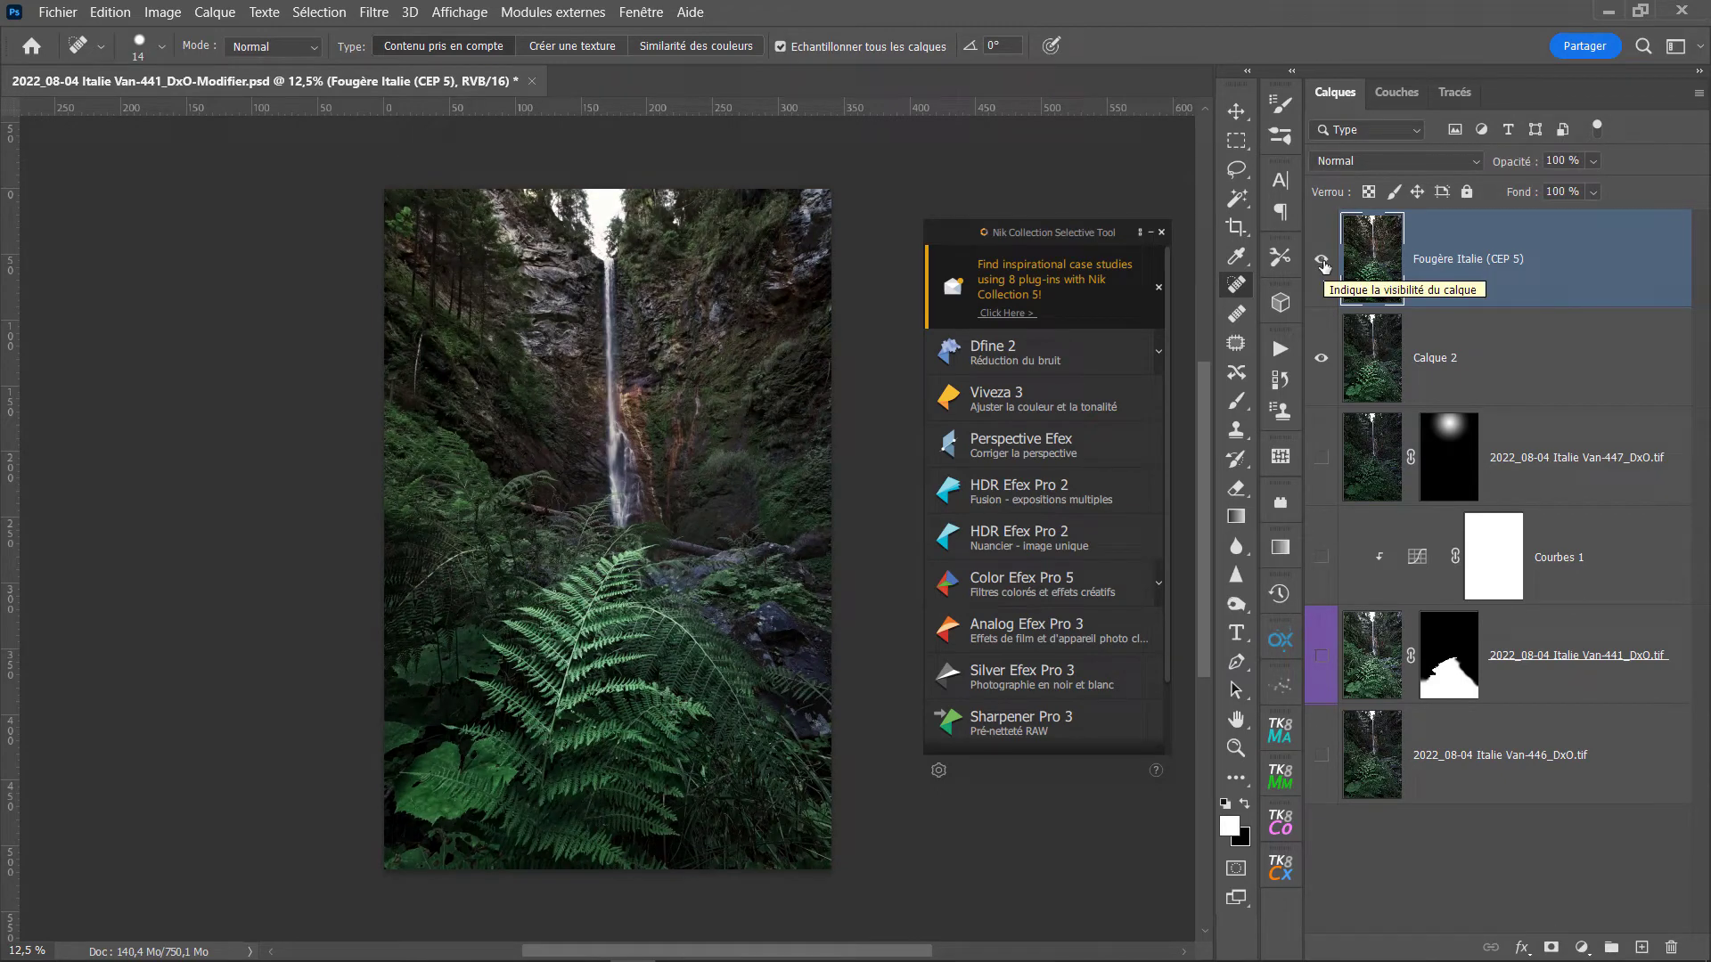
left_click(1322, 259)
Step: Open Calque 2 in Color Efex Pro 5 and apply the custom preset Fougère Italie, replacing the current settings
left_click(1430, 386)
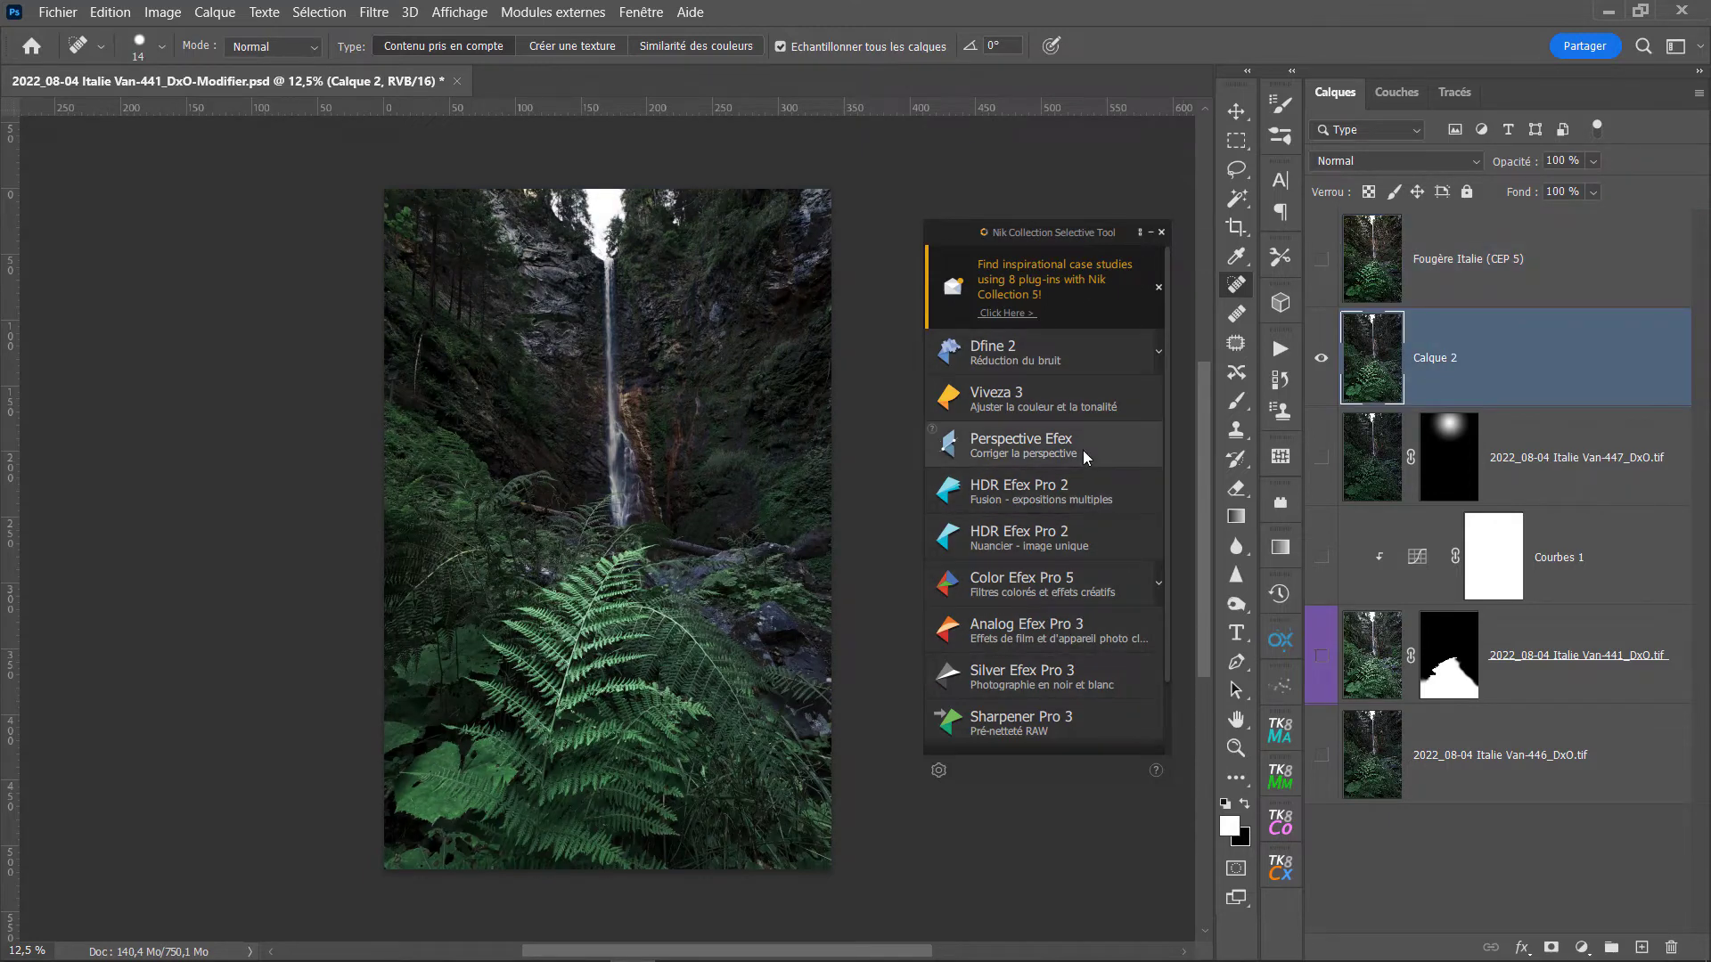
left_click(1025, 581)
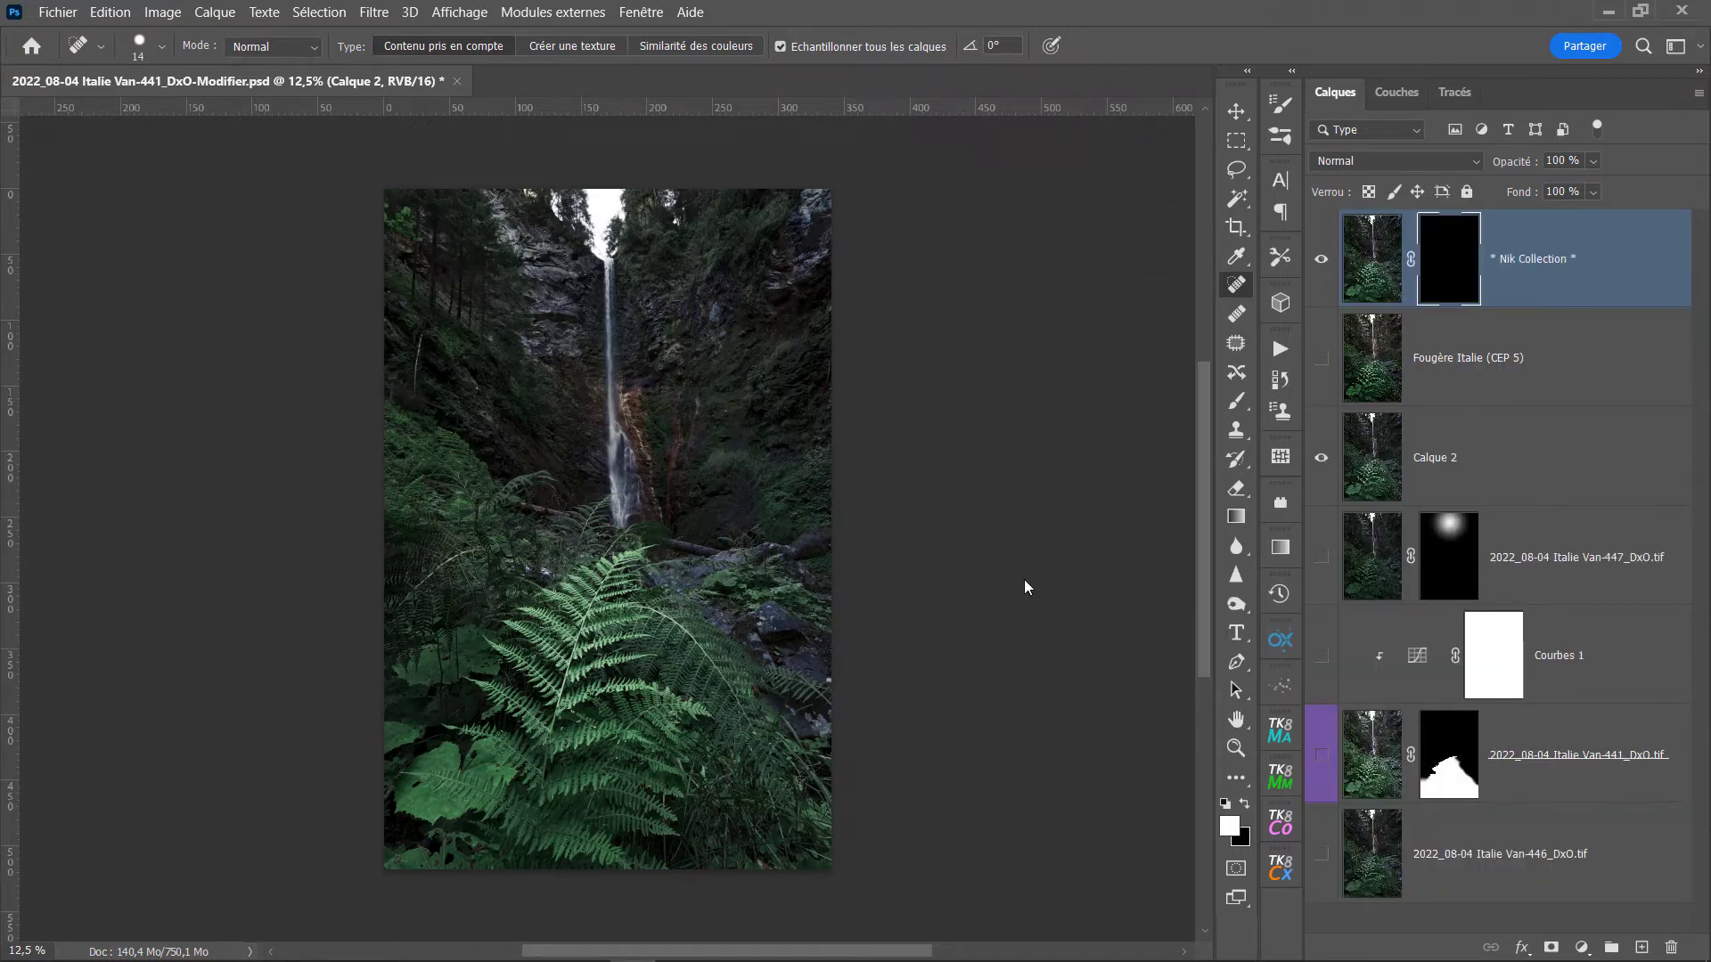
left_click(59, 304)
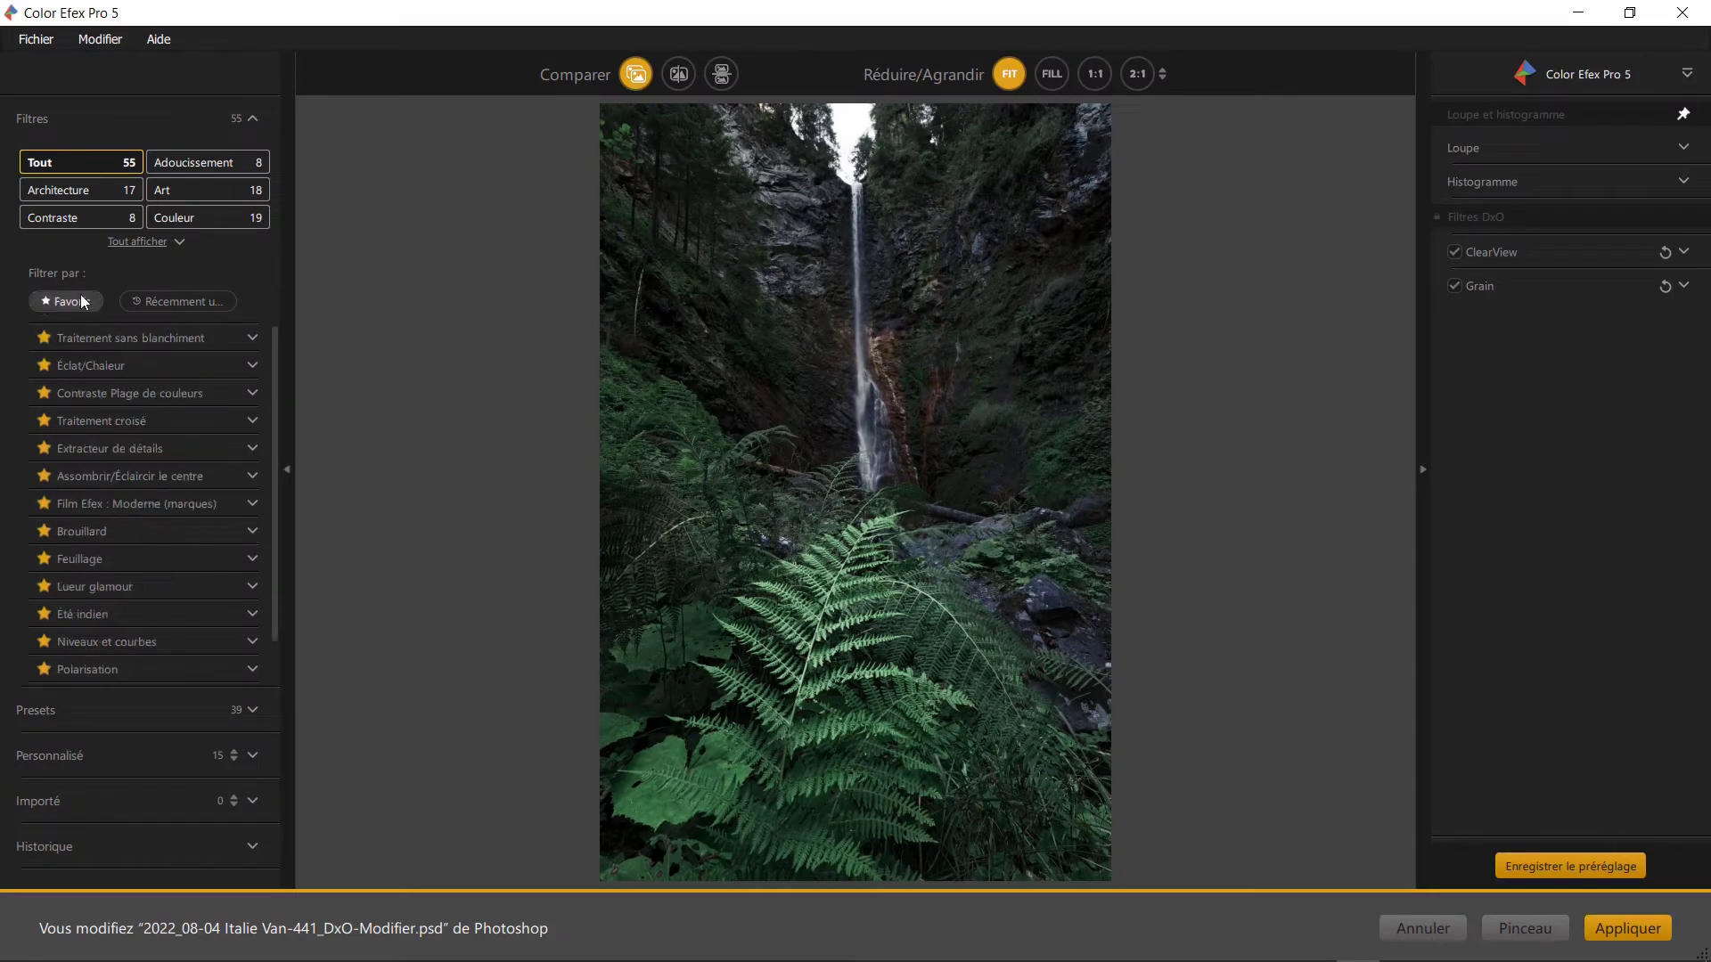
left_click(49, 755)
left_click(88, 533)
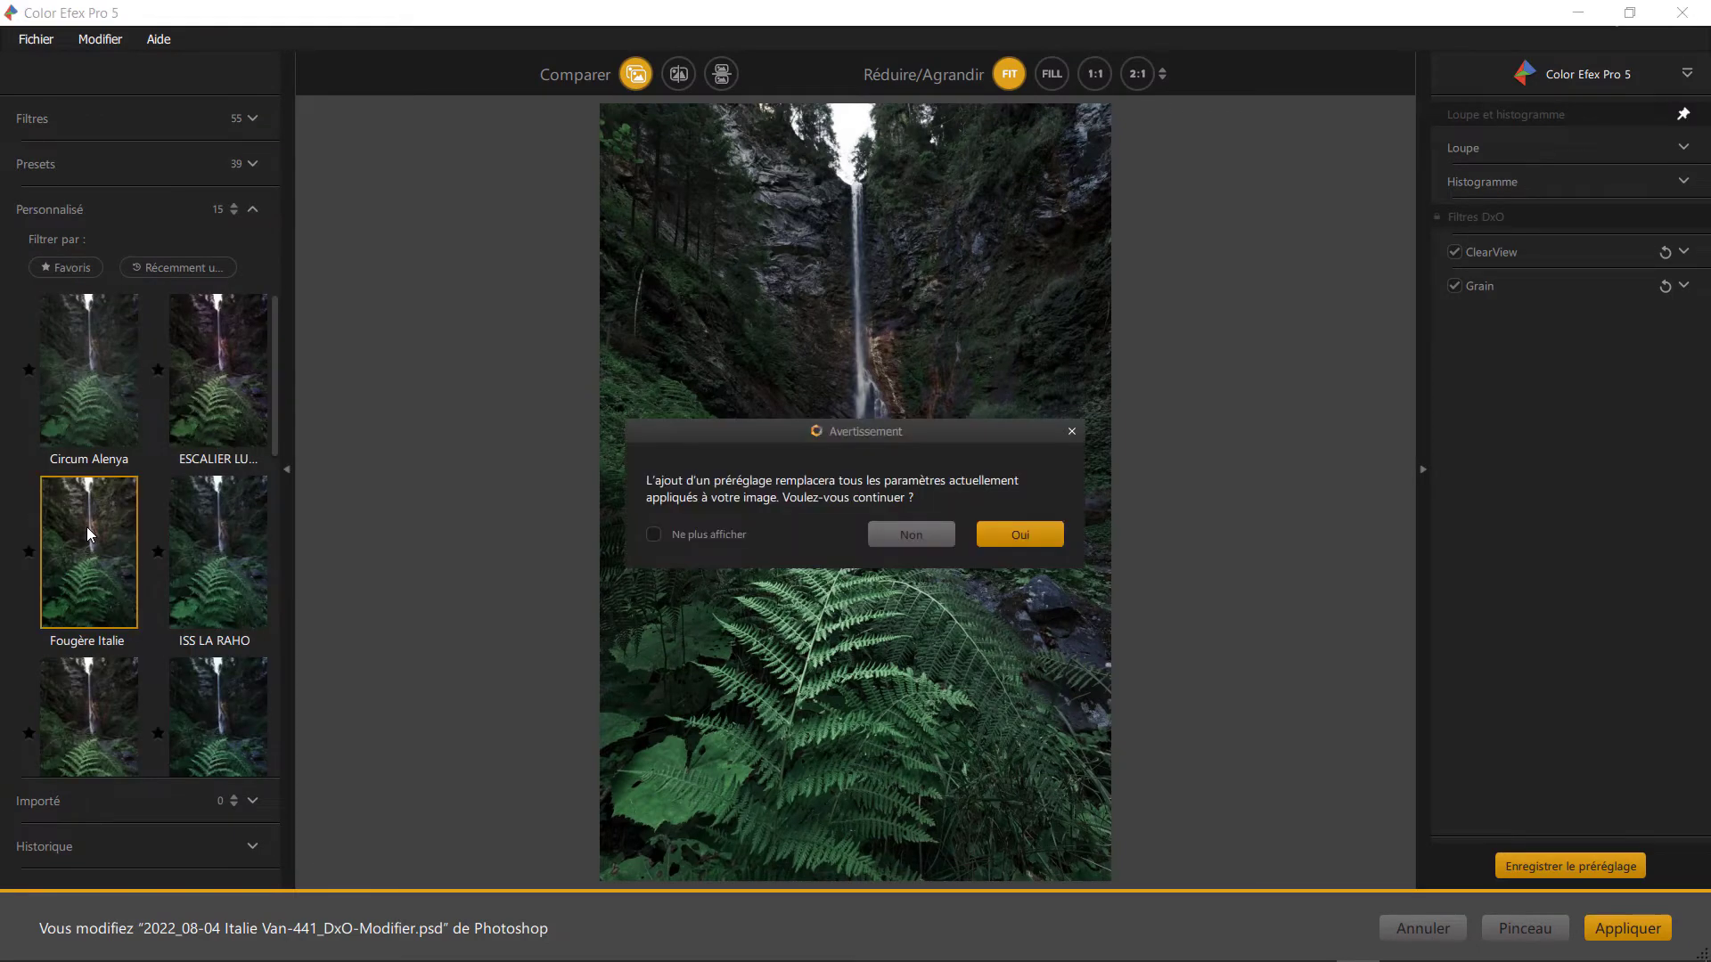
left_click(1016, 531)
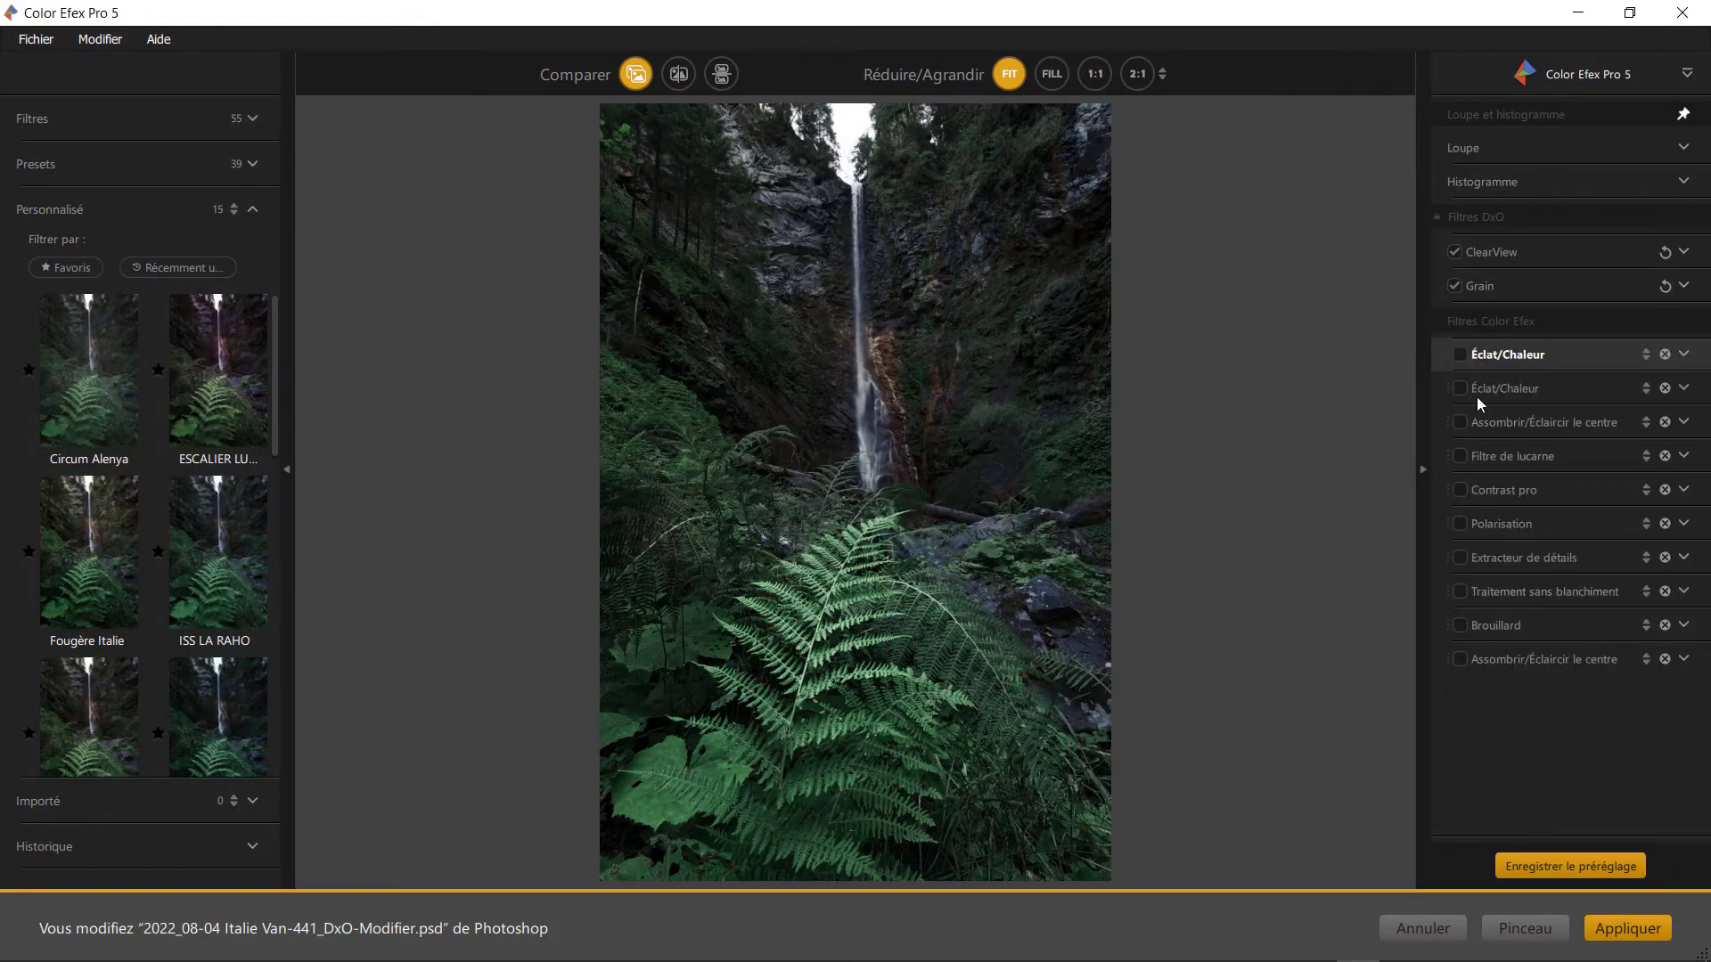
Step: Enable the first Éclat/Chaleur filter and check the combined mask of its control points on the foreground ferns
left_click(1684, 355)
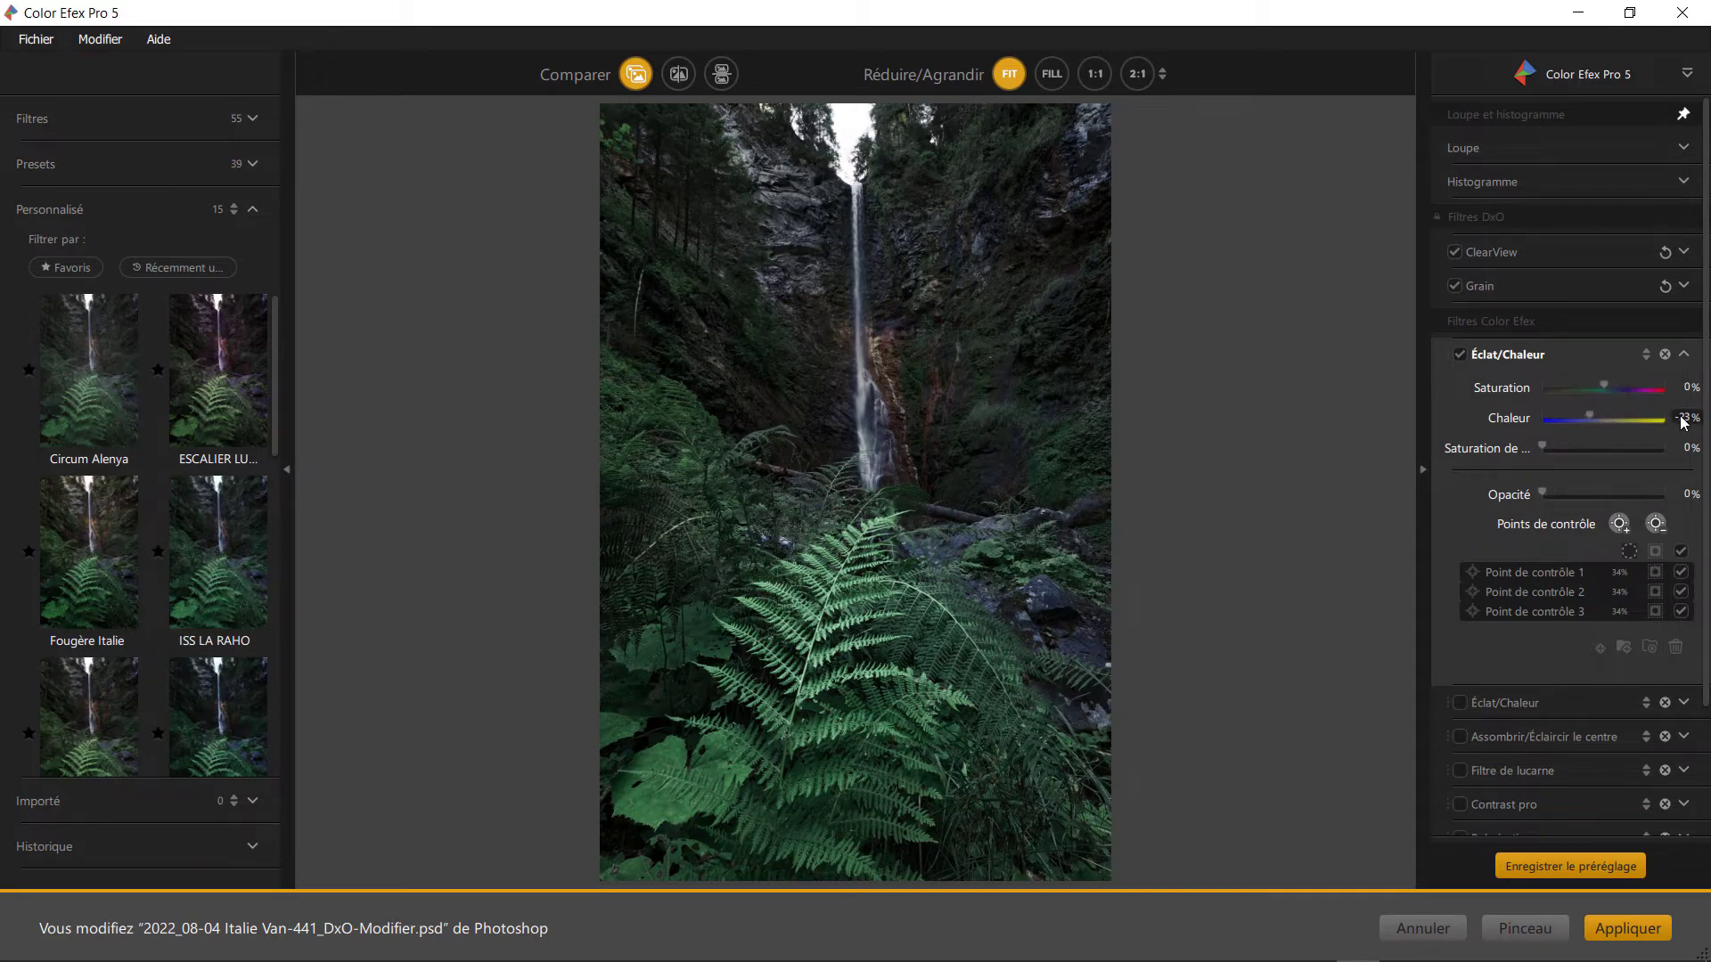
left_click(1655, 550)
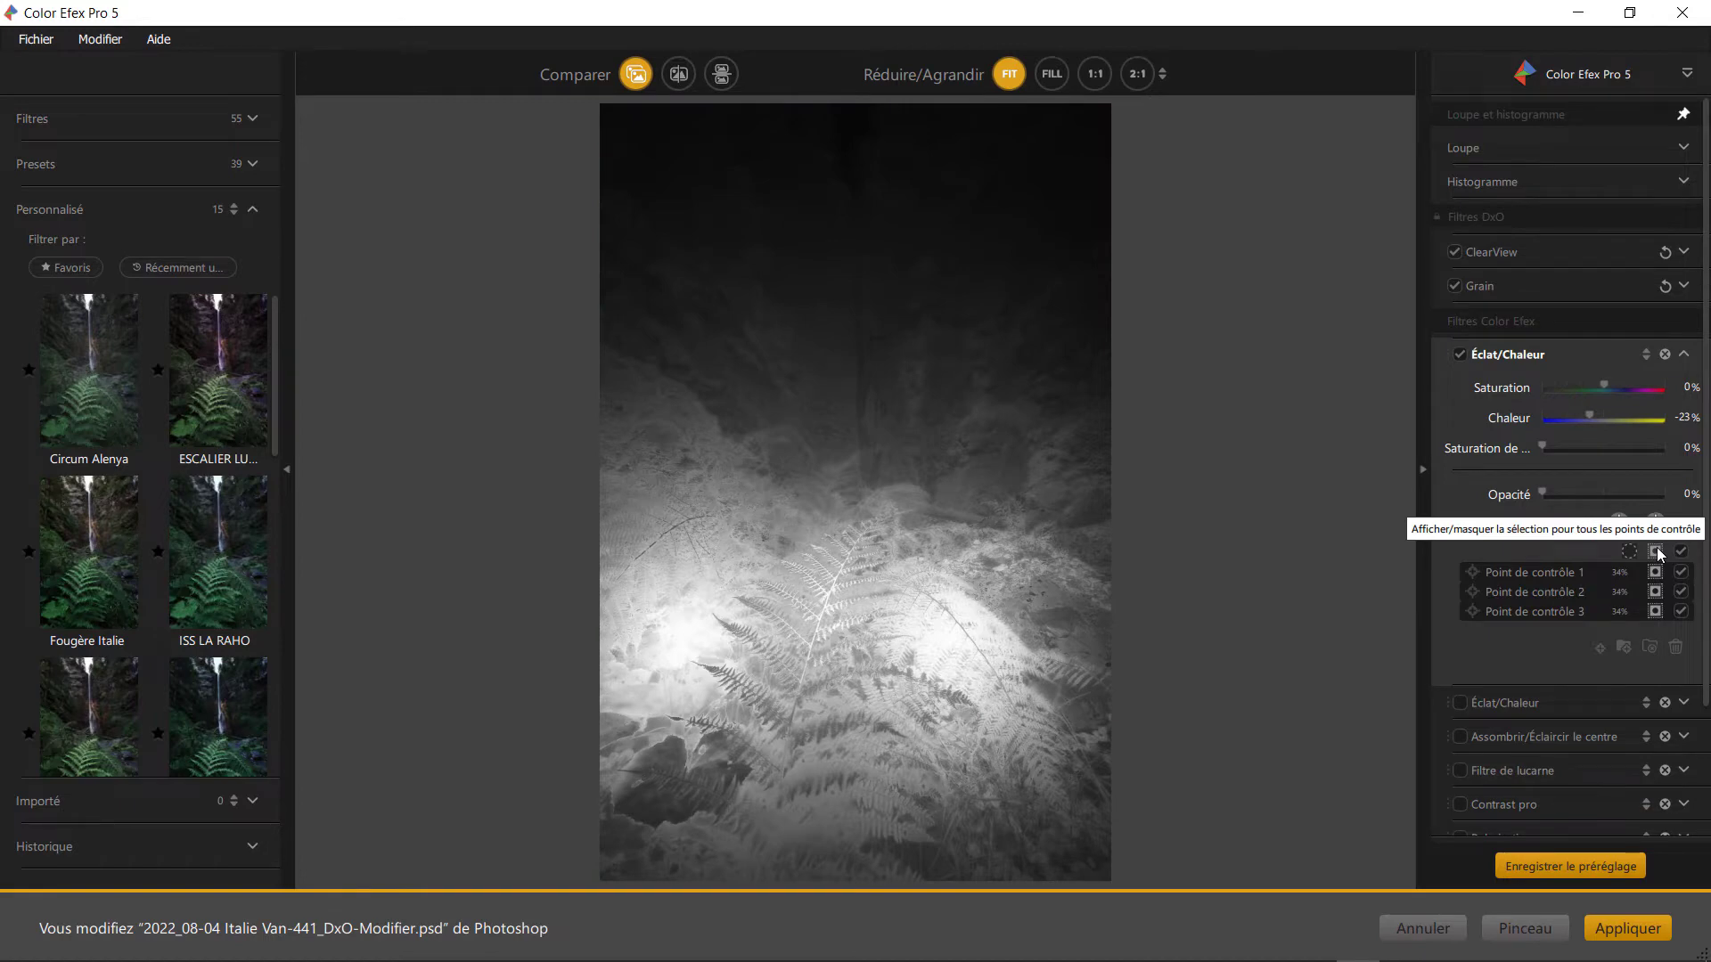
left_click(1655, 549)
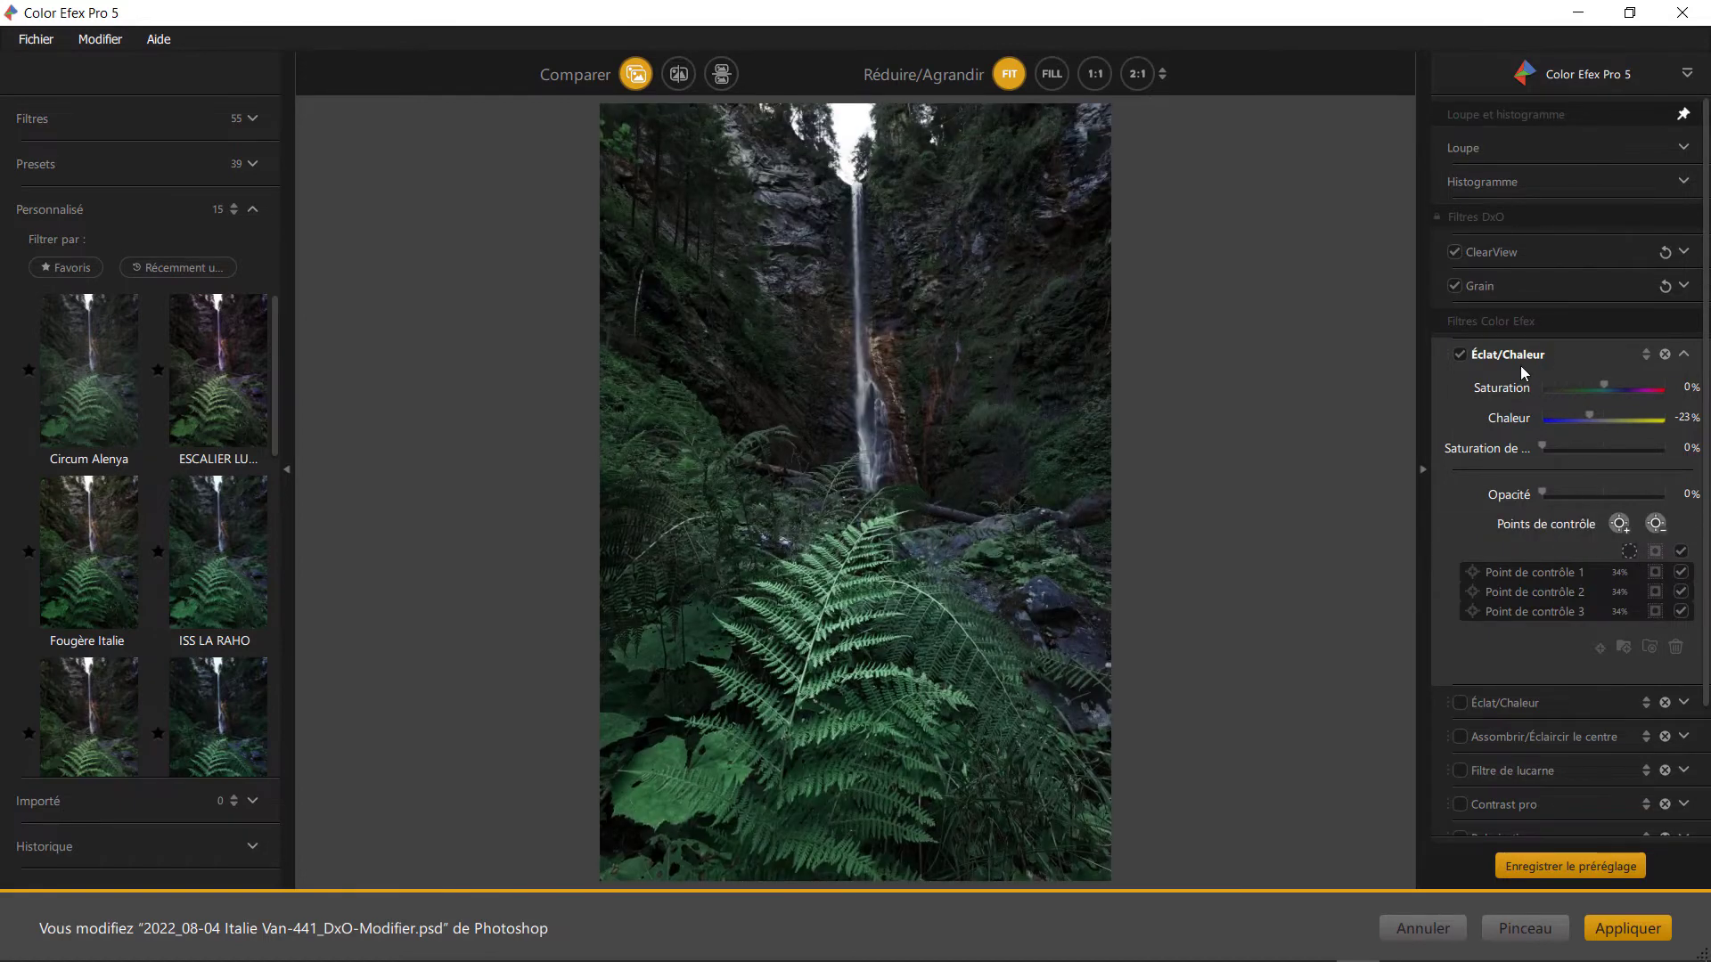
left_click(1521, 356)
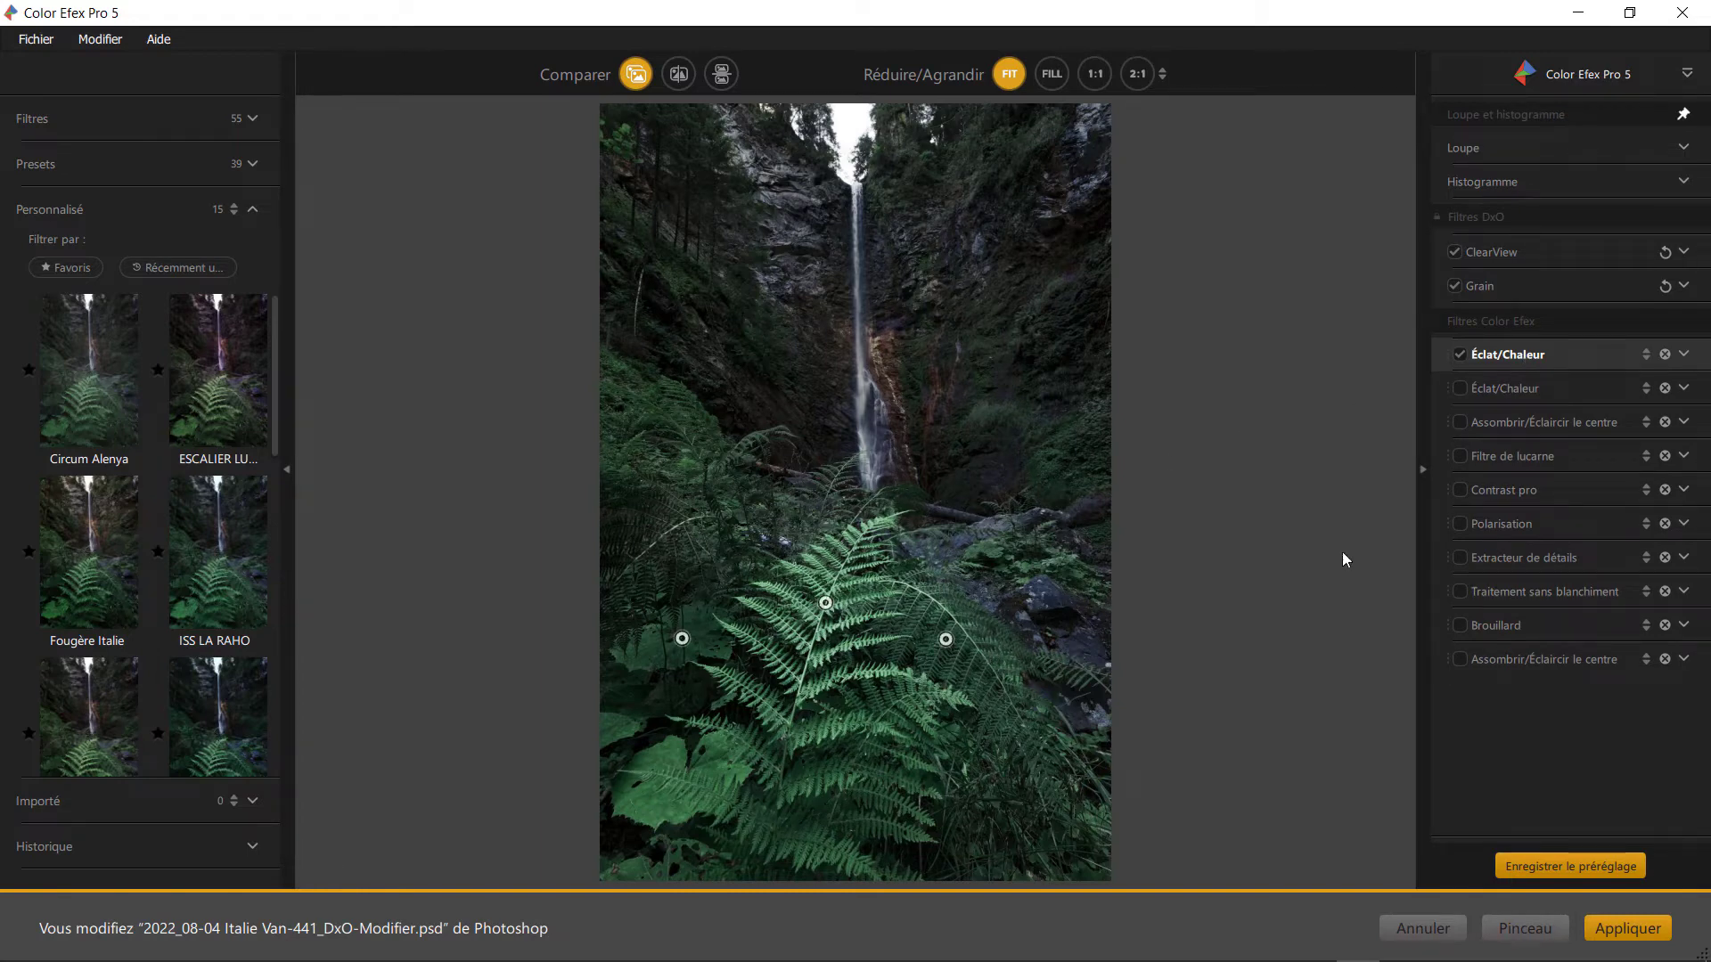
Step: Enable the second Éclat/Chaleur filter and check the mask of its control points on the upper cliffs
left_click(1458, 389)
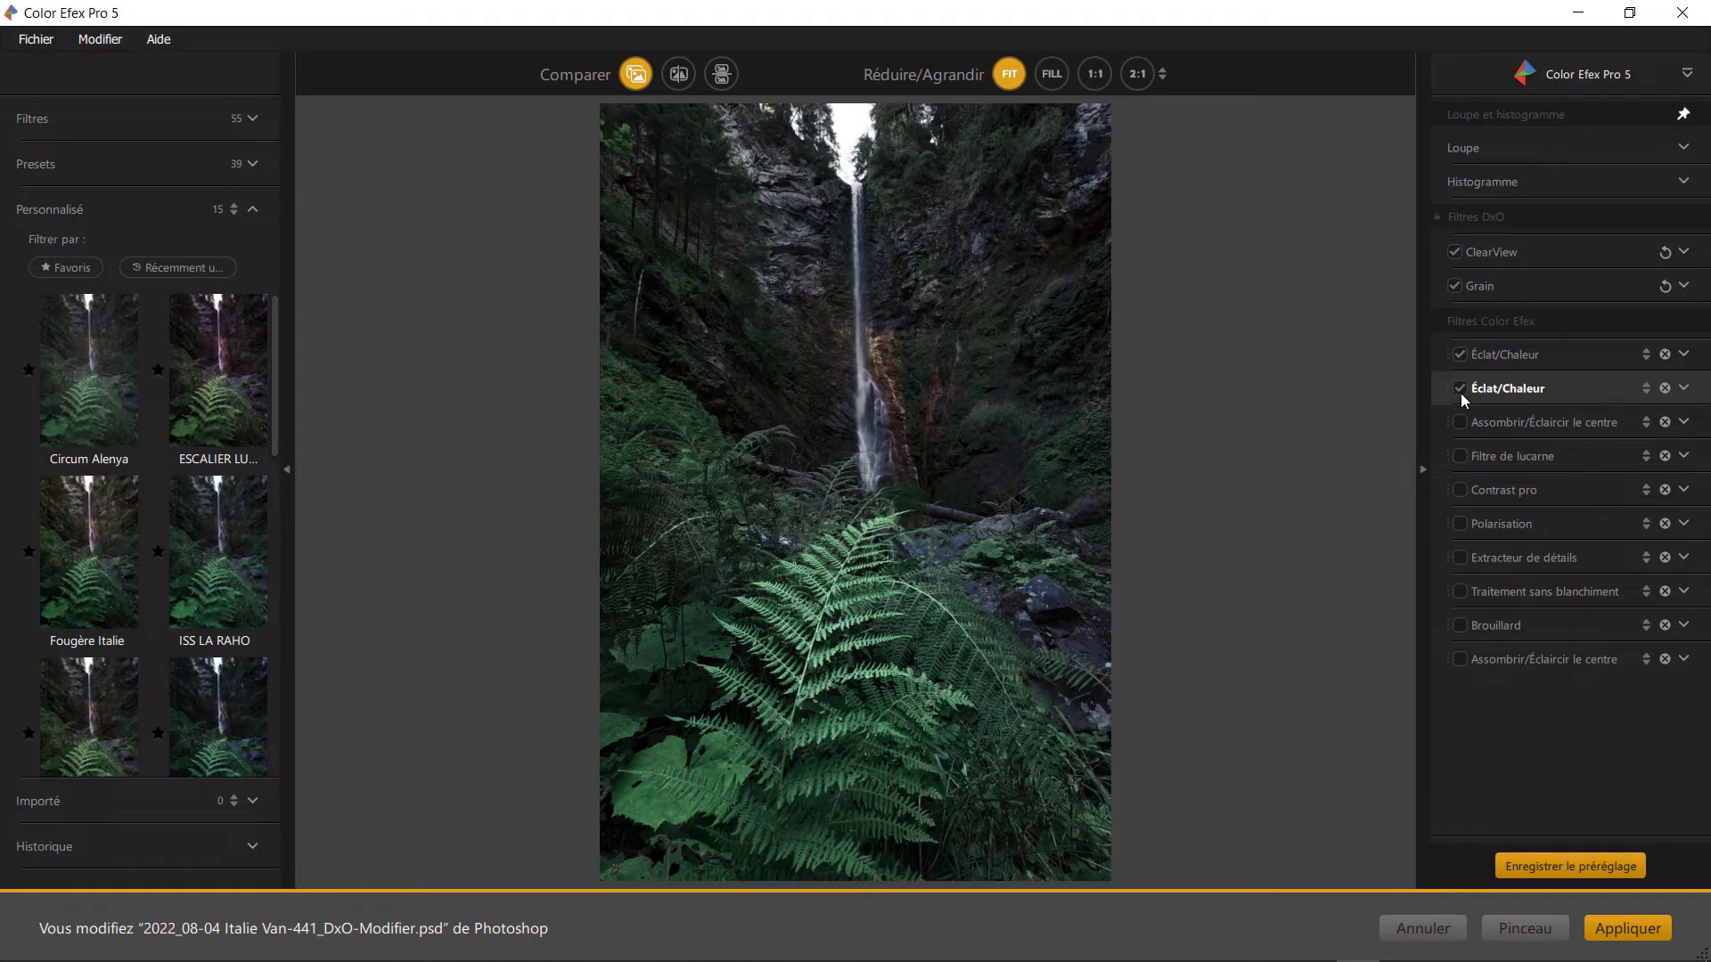
left_click(1689, 388)
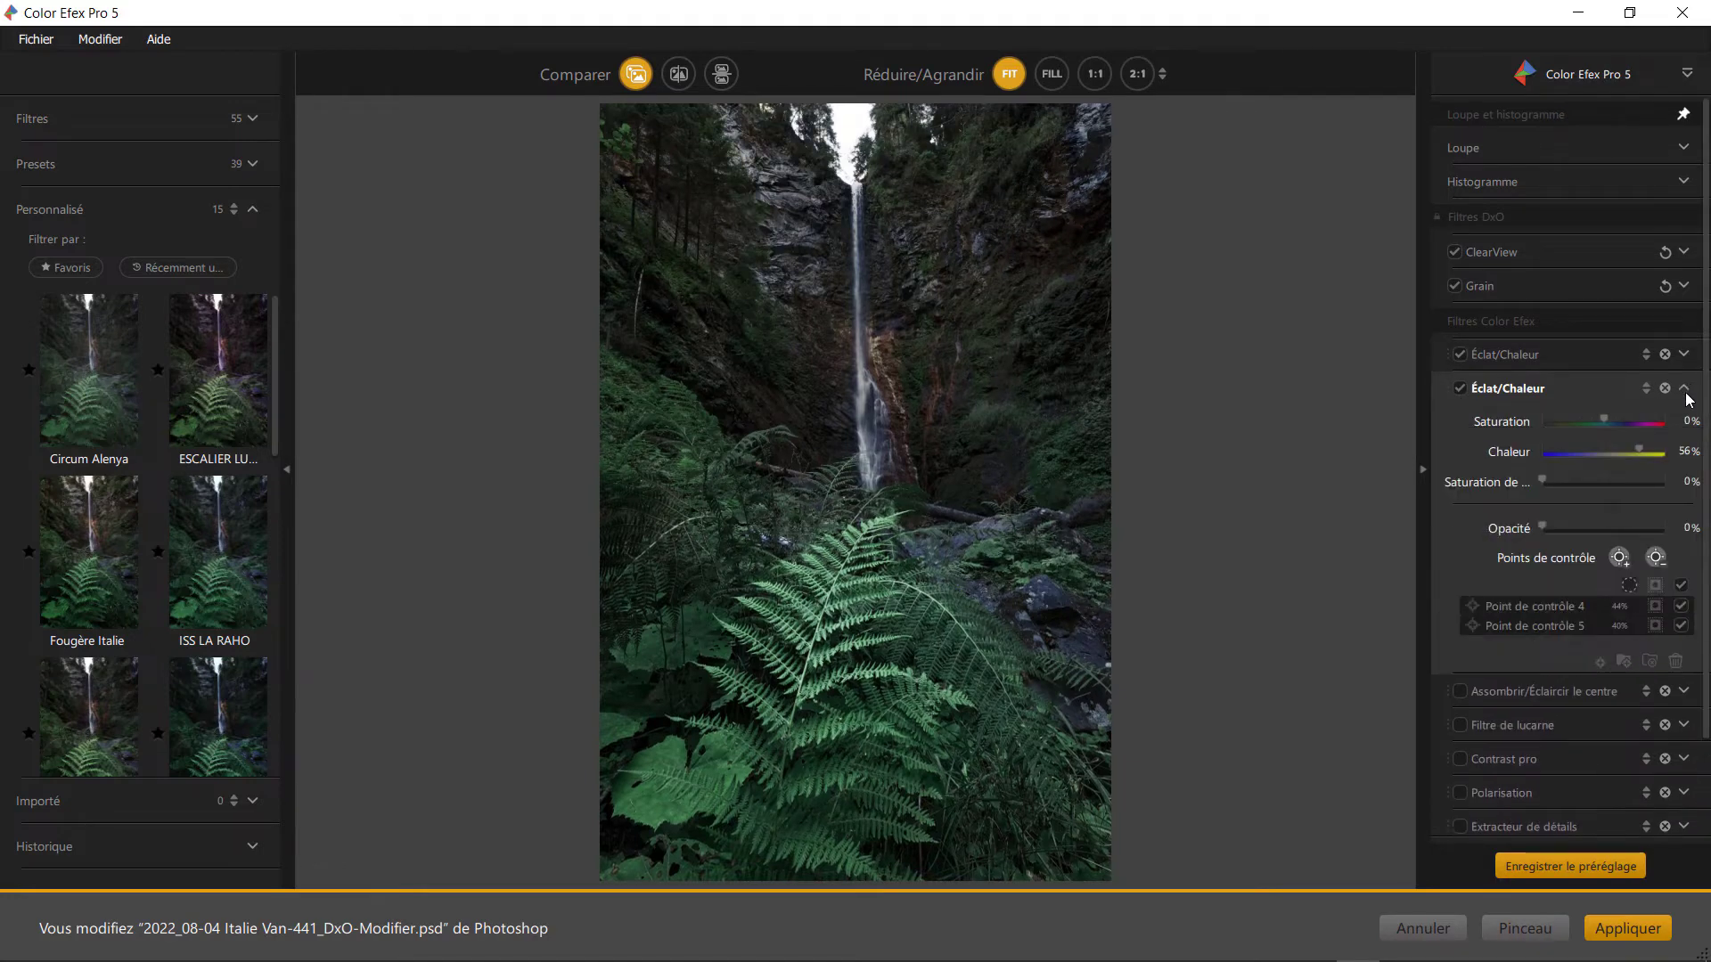
left_click(1655, 588)
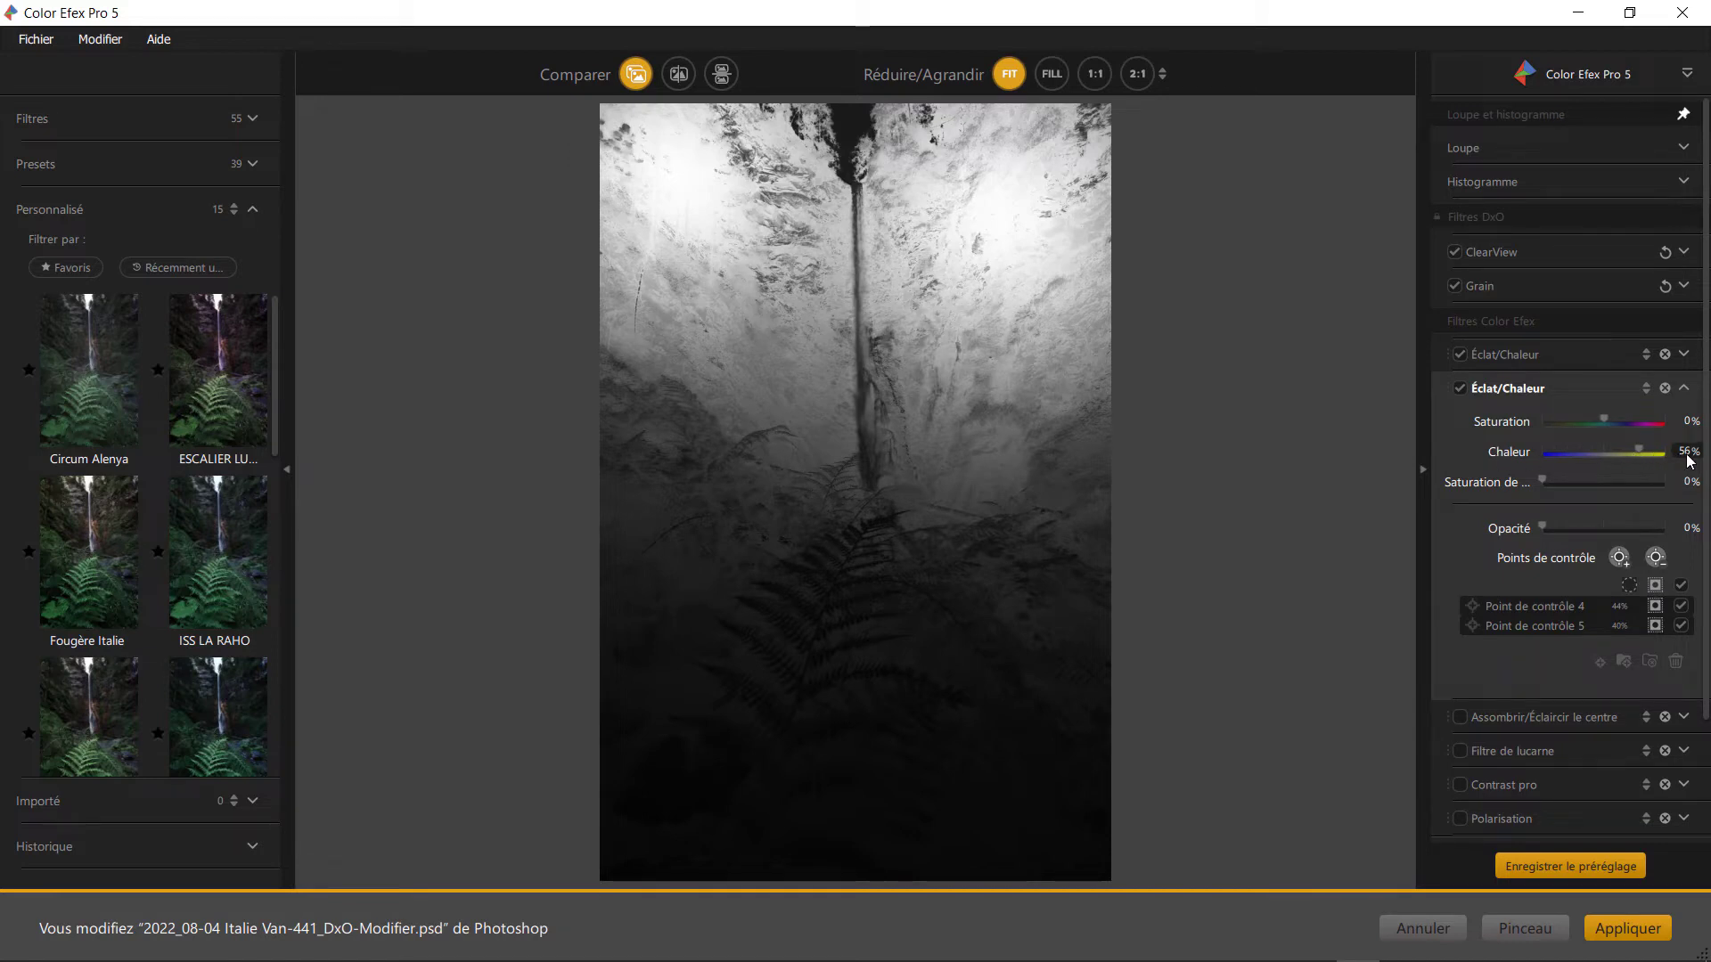
left_click(1655, 585)
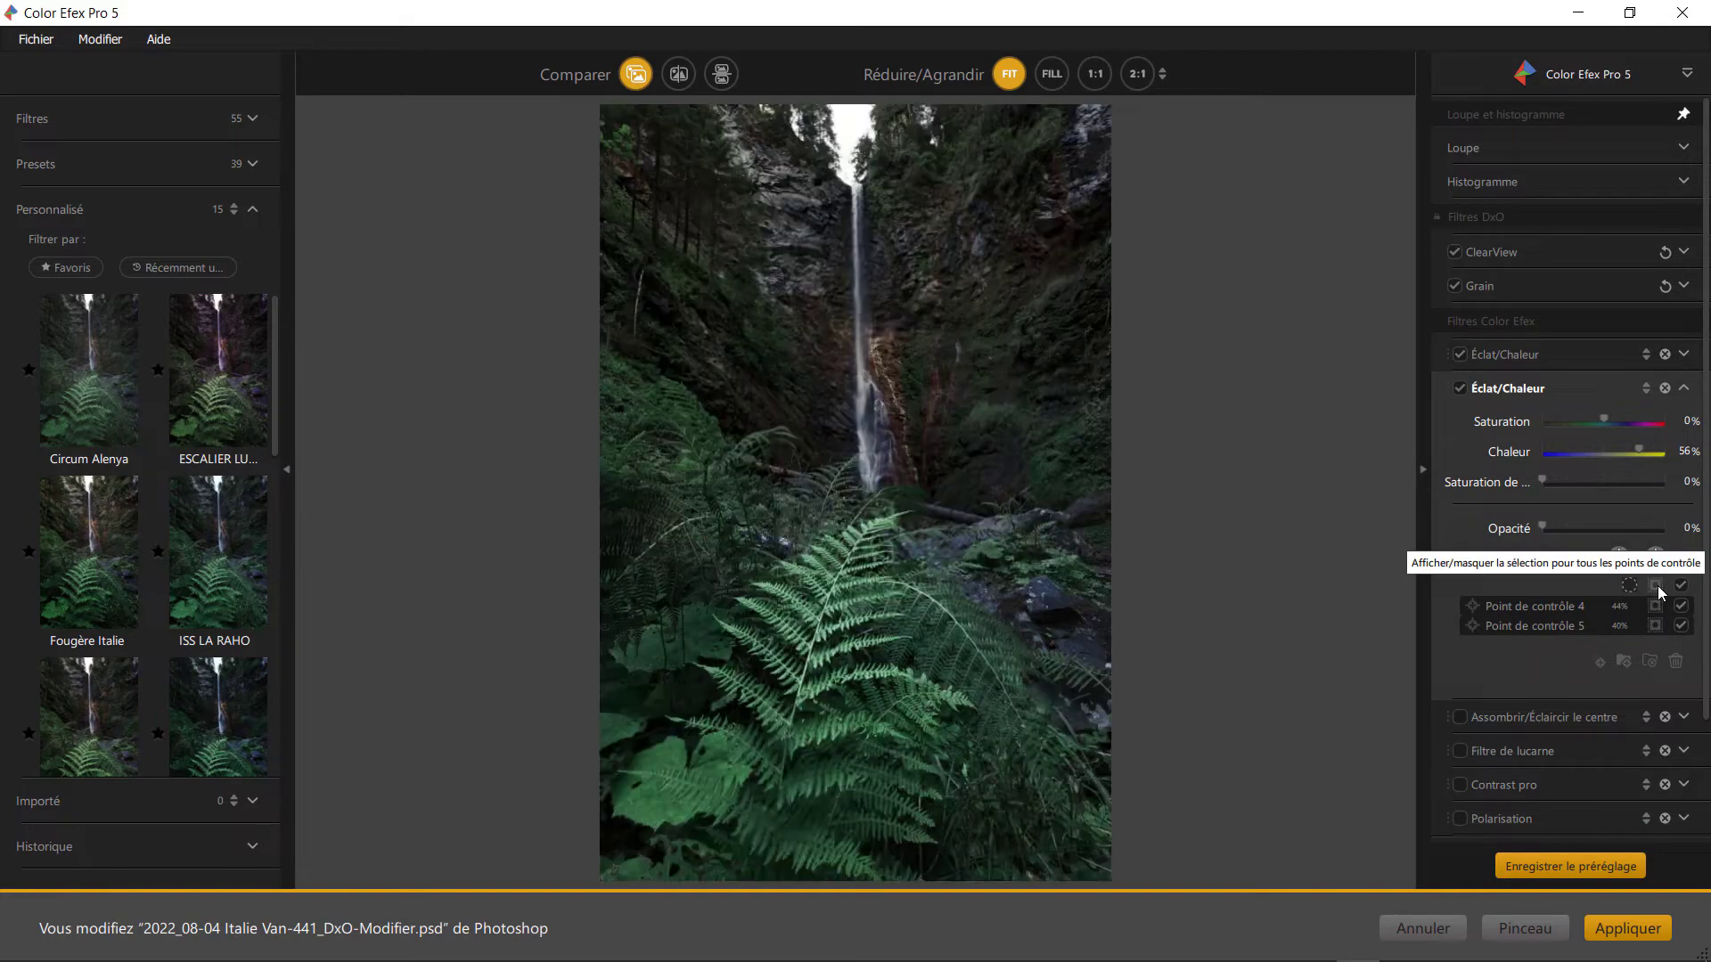
Step: Enable the first Assombrir/Éclaircir le centre filter, compare its effect and check its control point mask on the sky
left_click(1460, 717)
left_click(1462, 426)
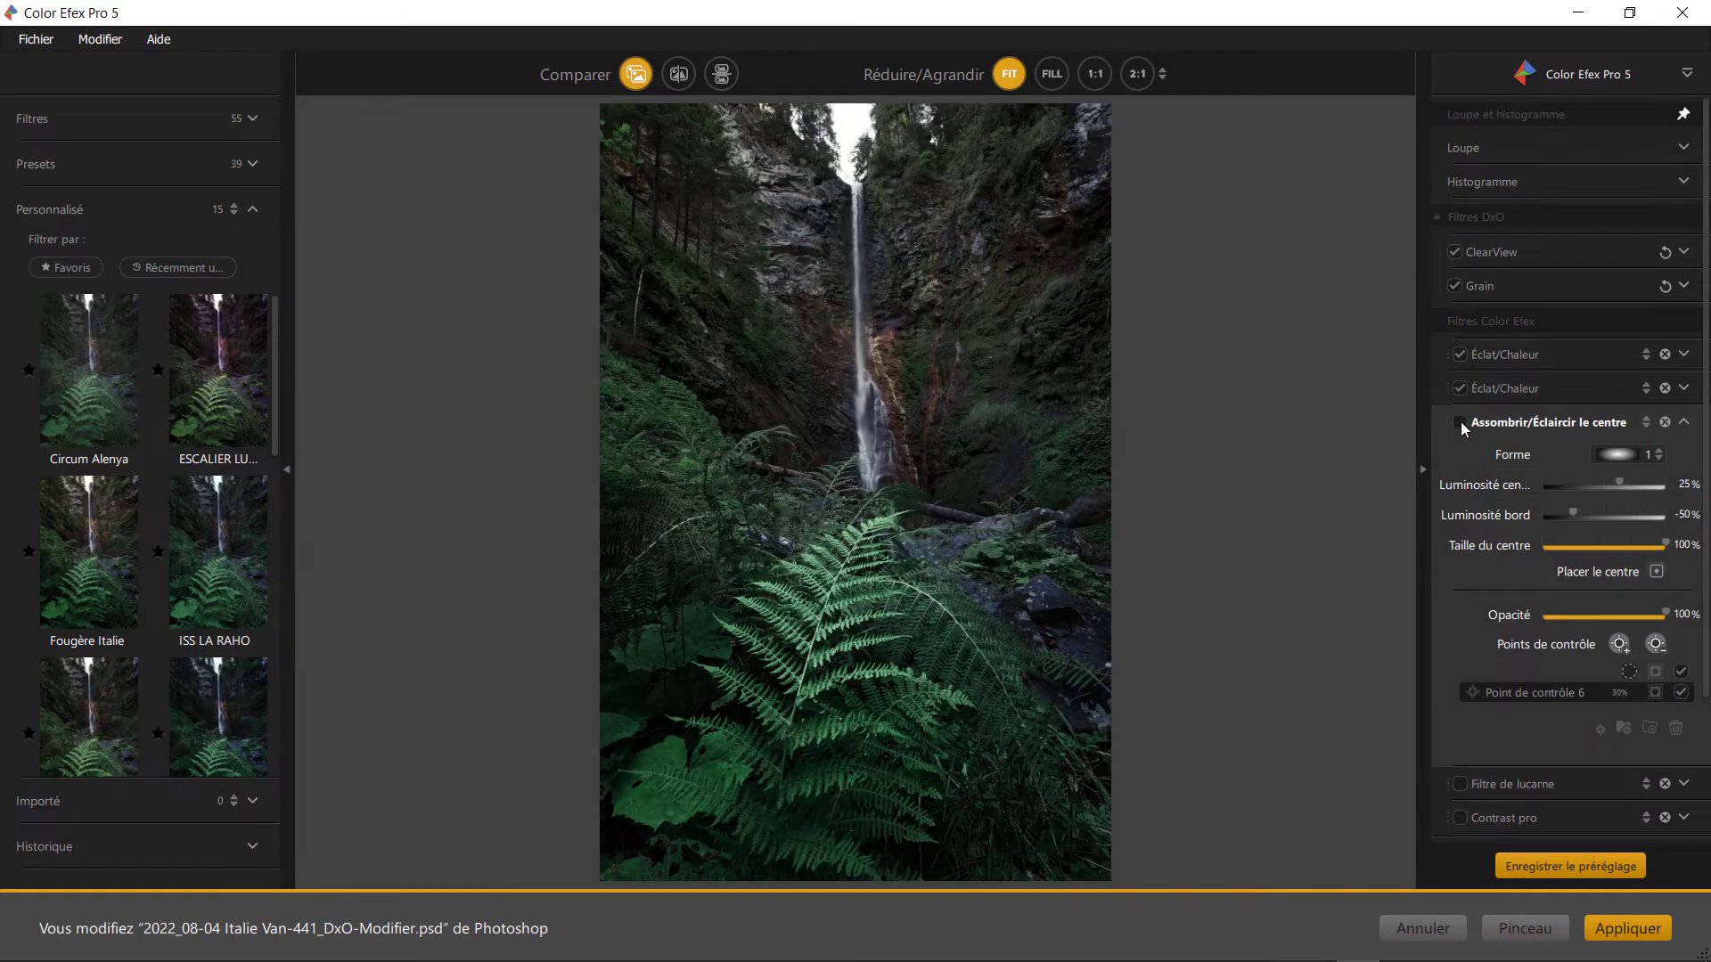
left_click(1461, 424)
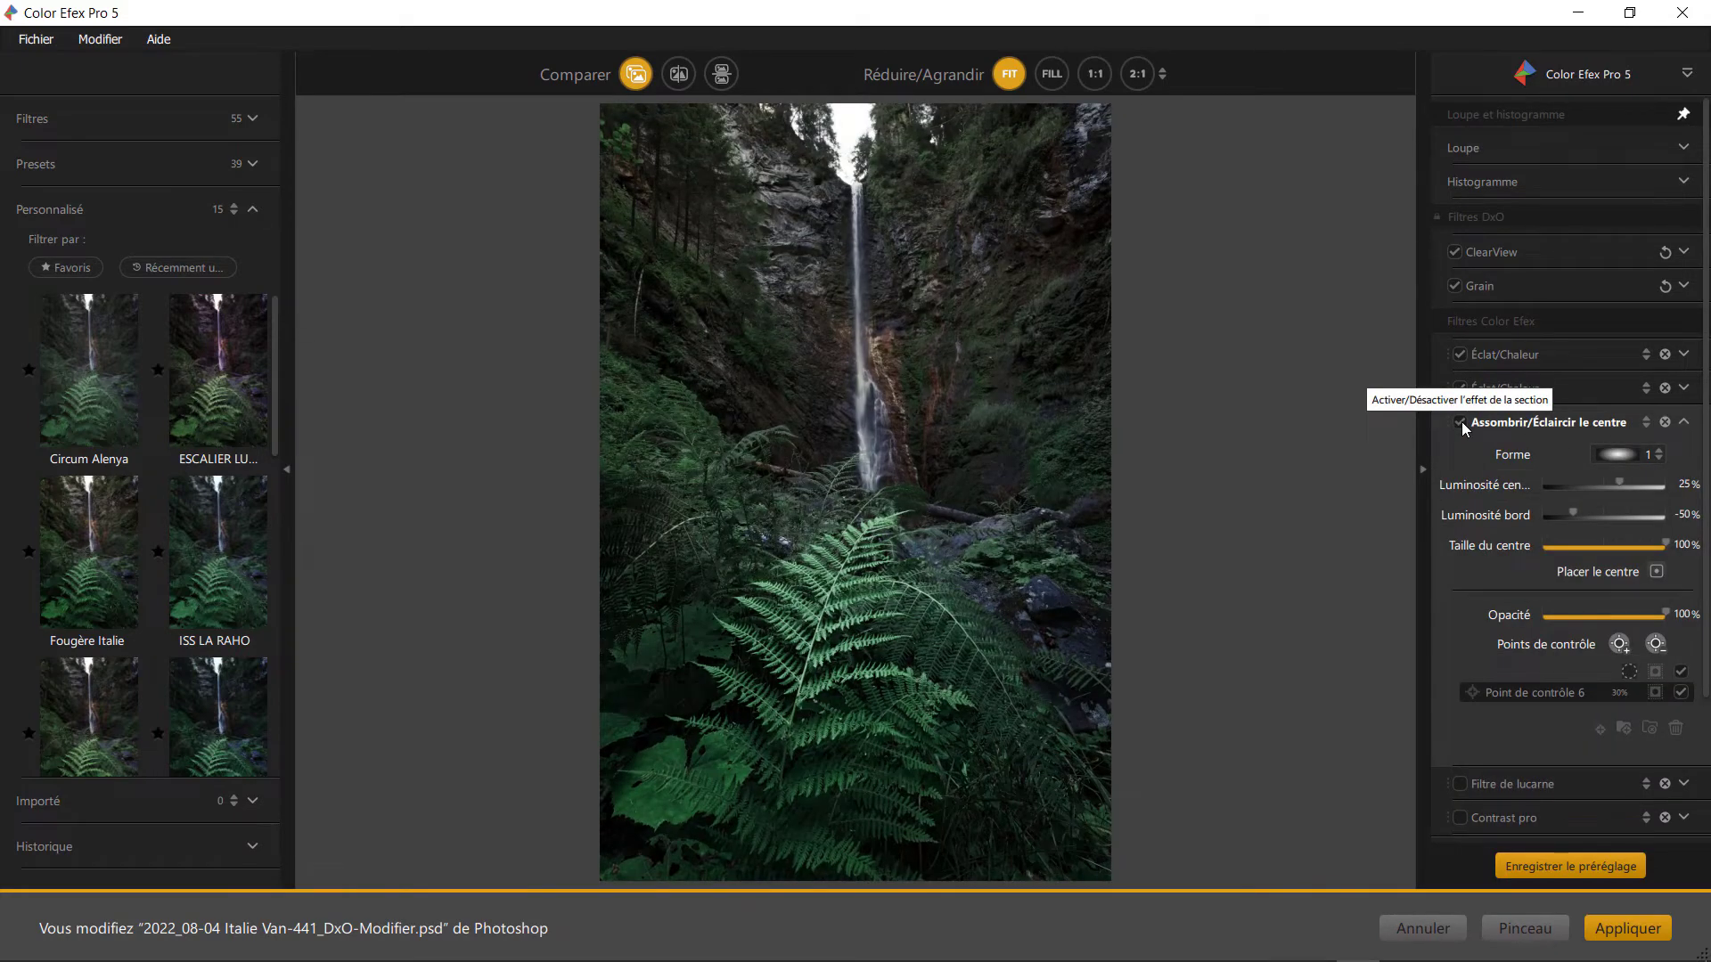
left_click(1655, 671)
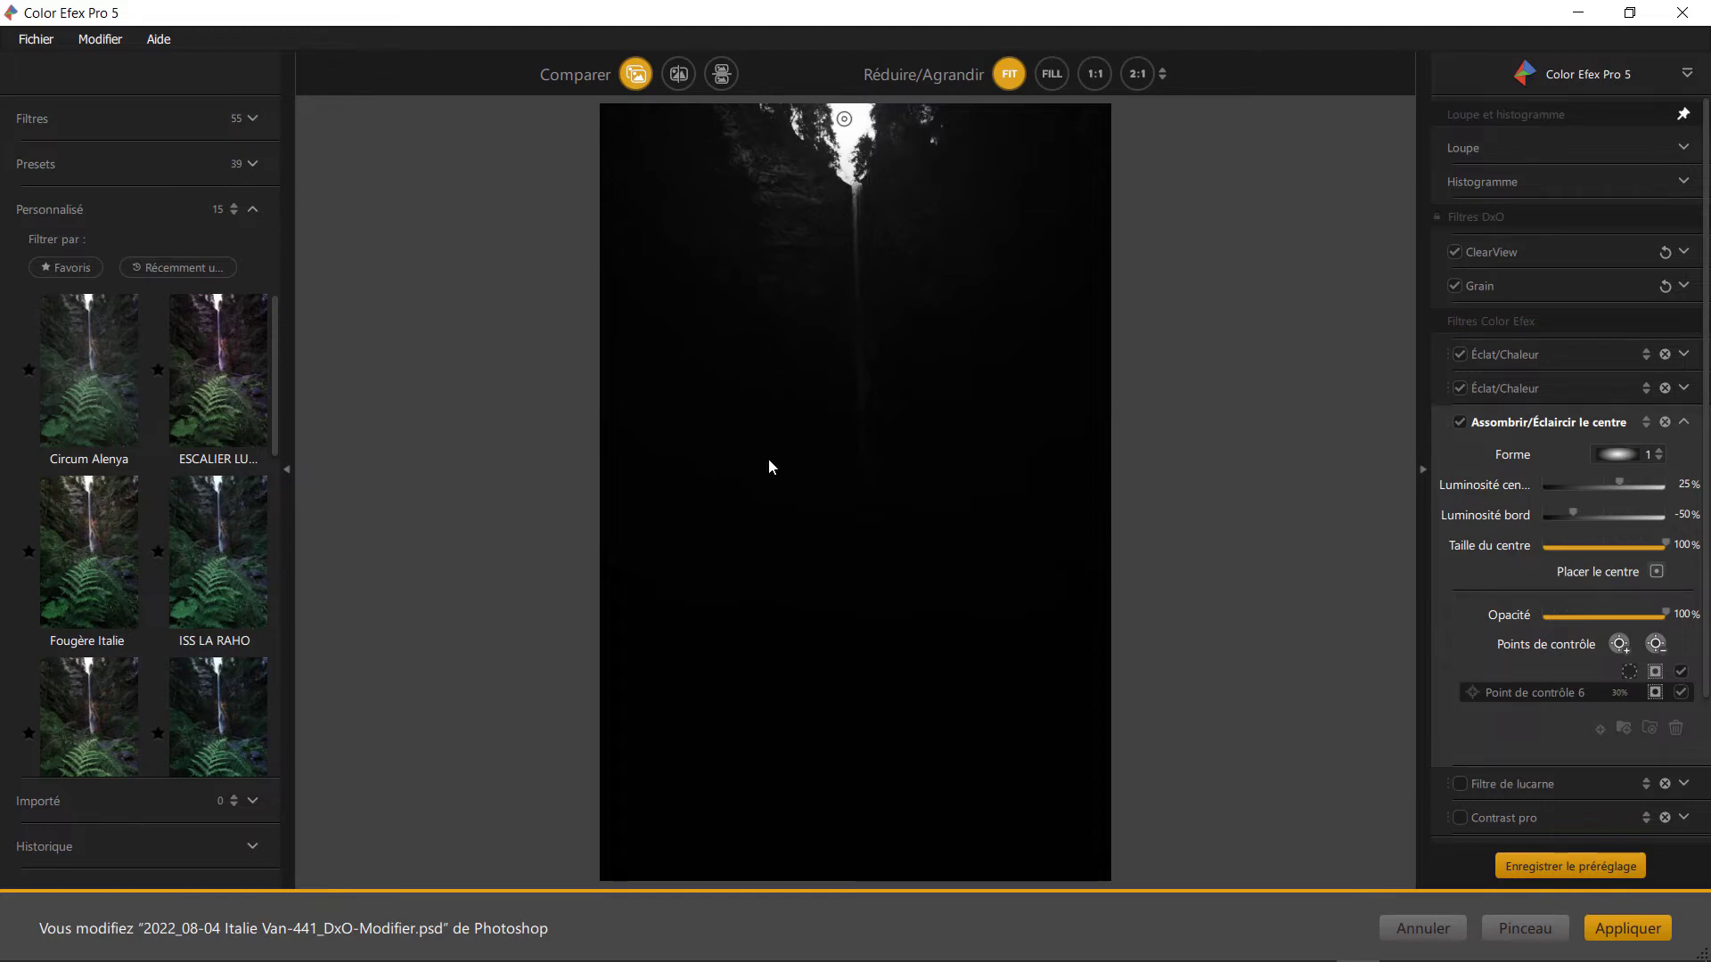
left_click(1683, 421)
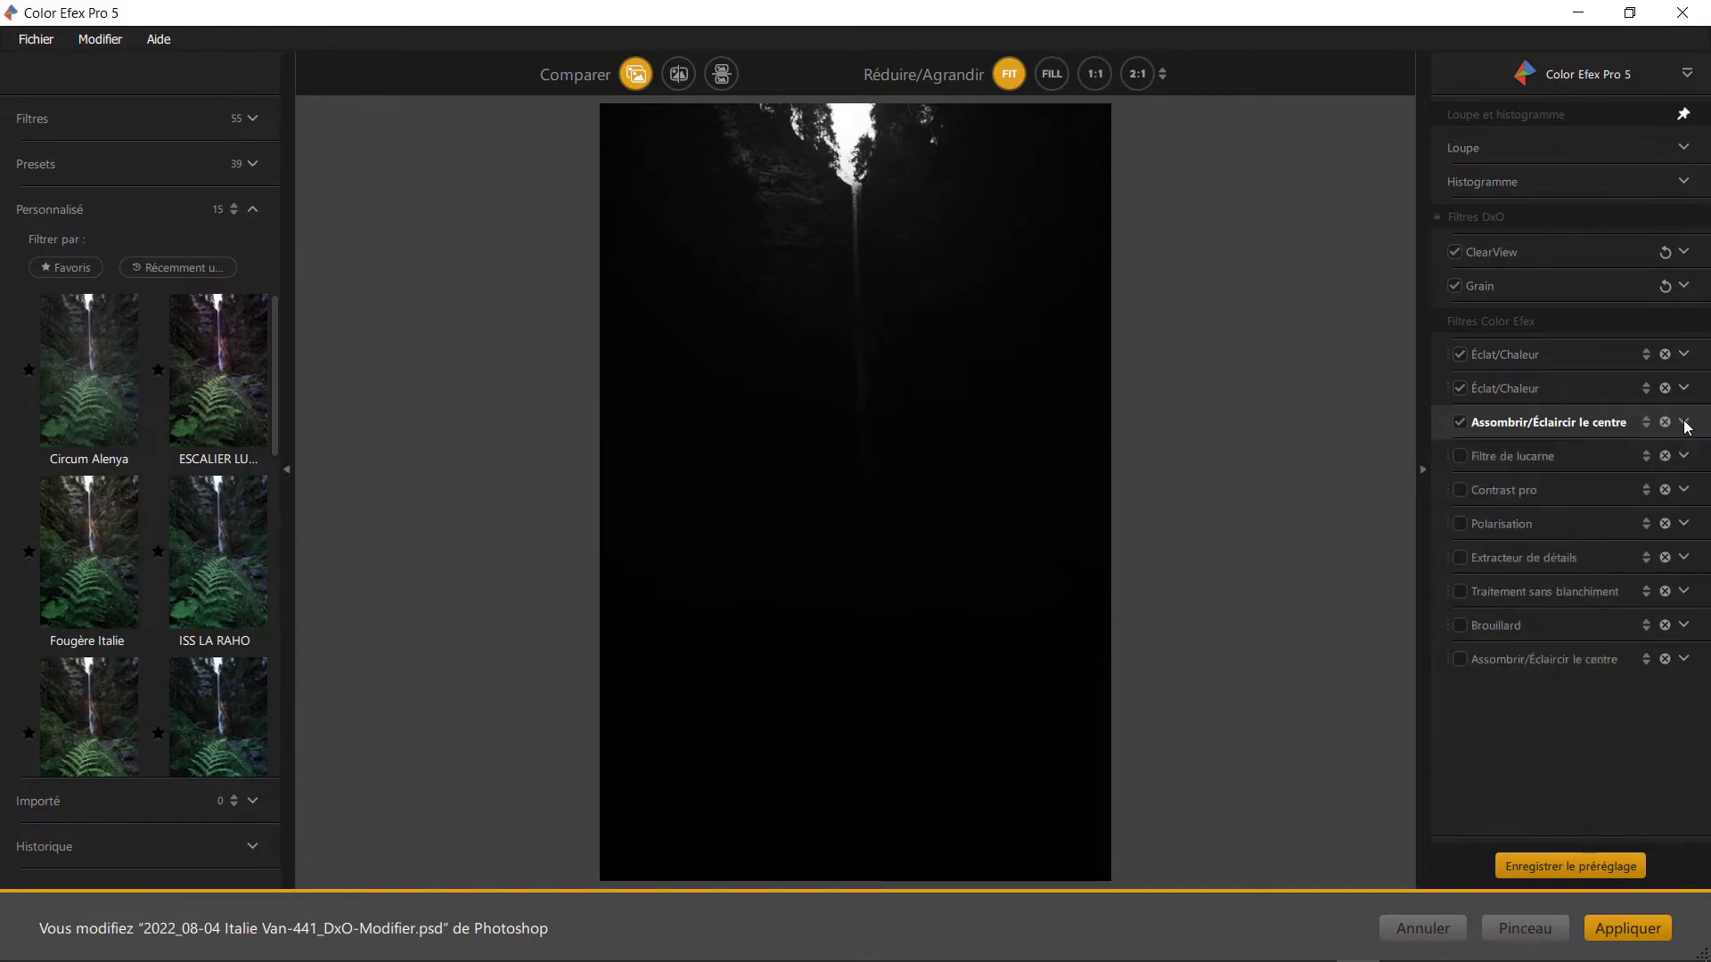
Step: Enable the Filtre de lucarne filter, check its control point mask on the fern and compare its effect
left_click(1486, 457)
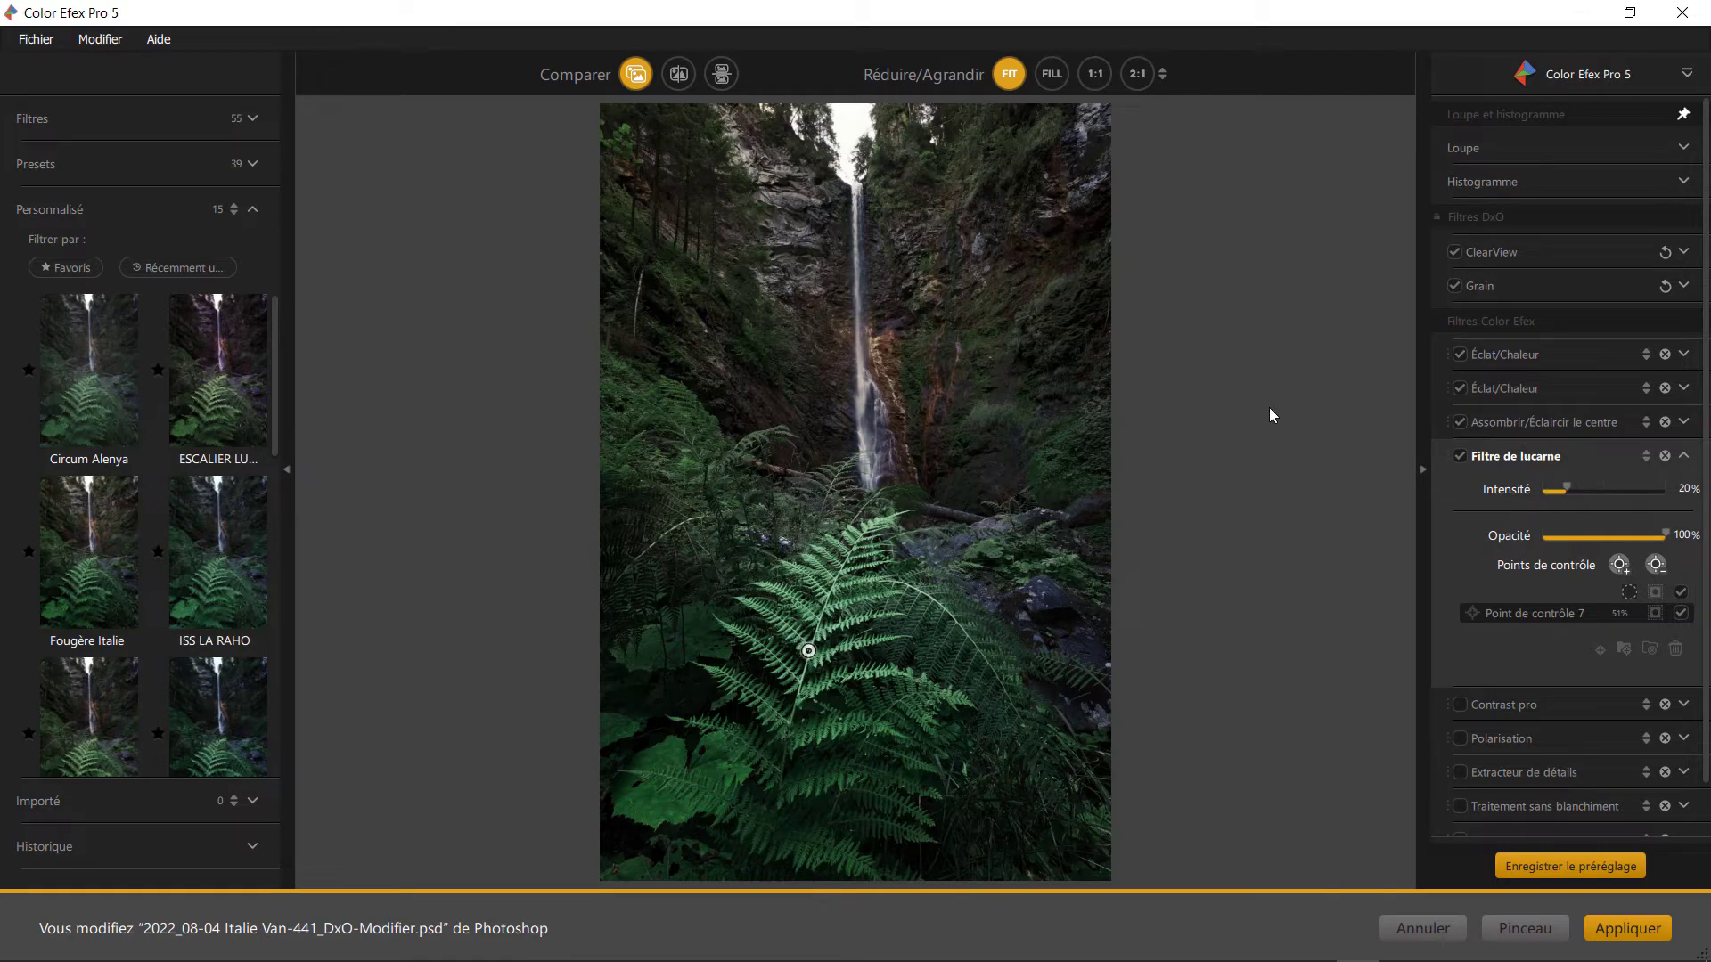
left_click(1655, 591)
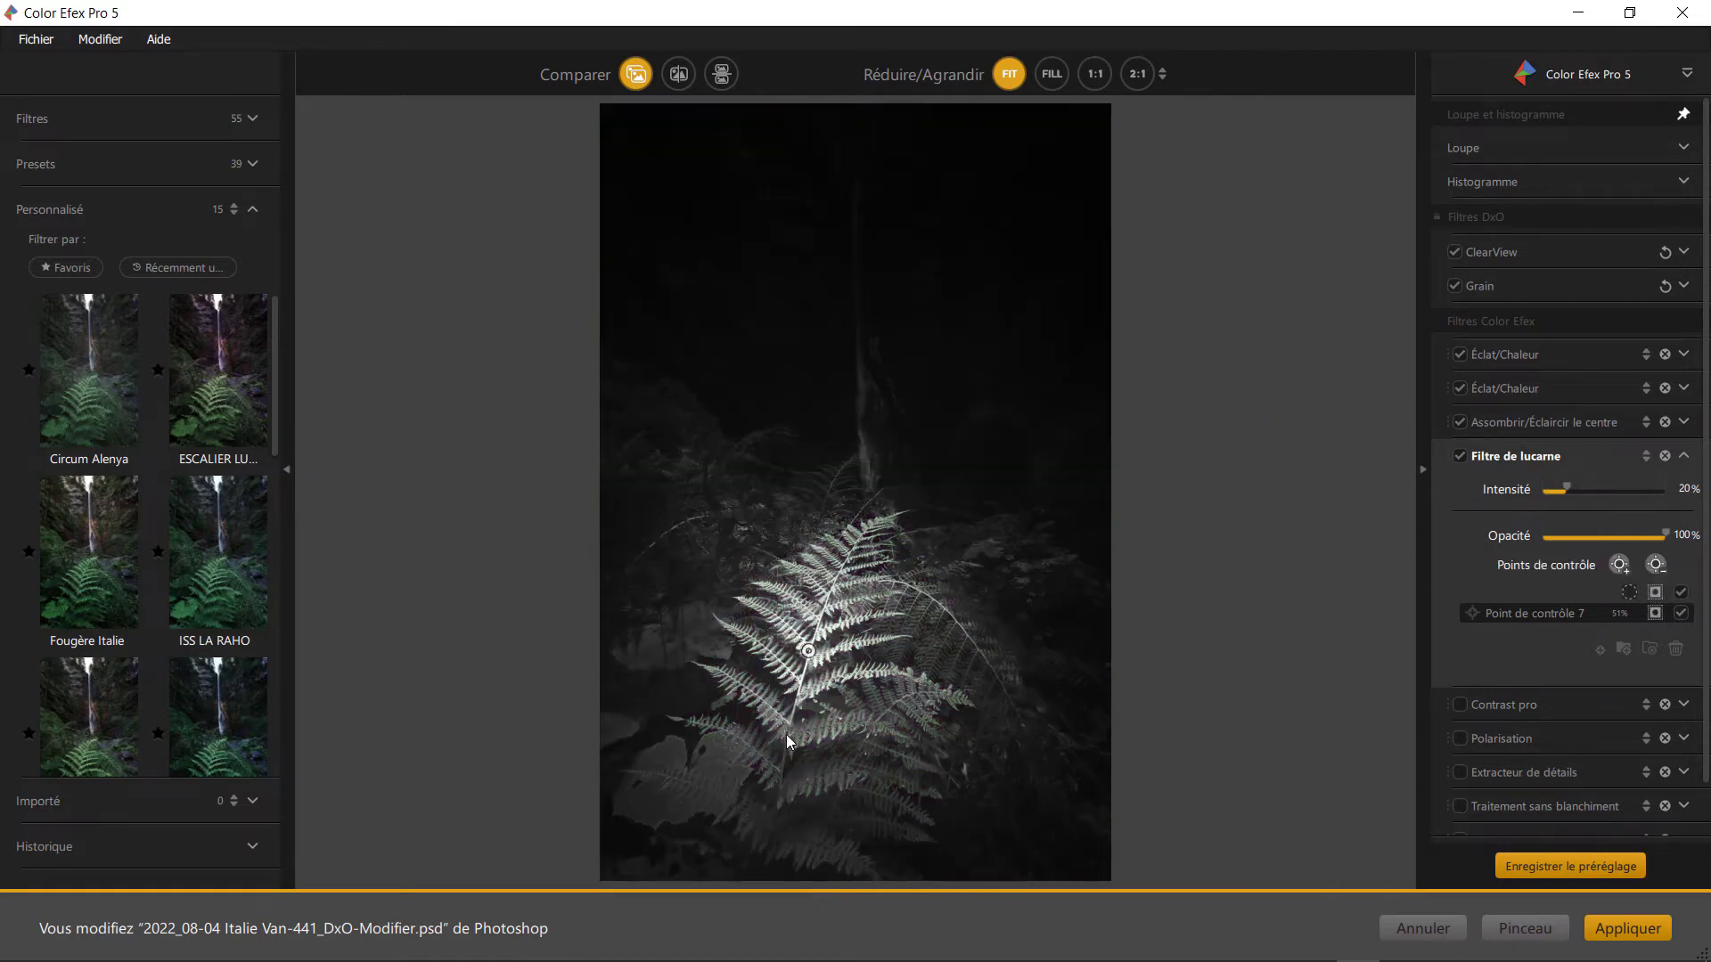
left_click(1460, 457)
left_click(1459, 457)
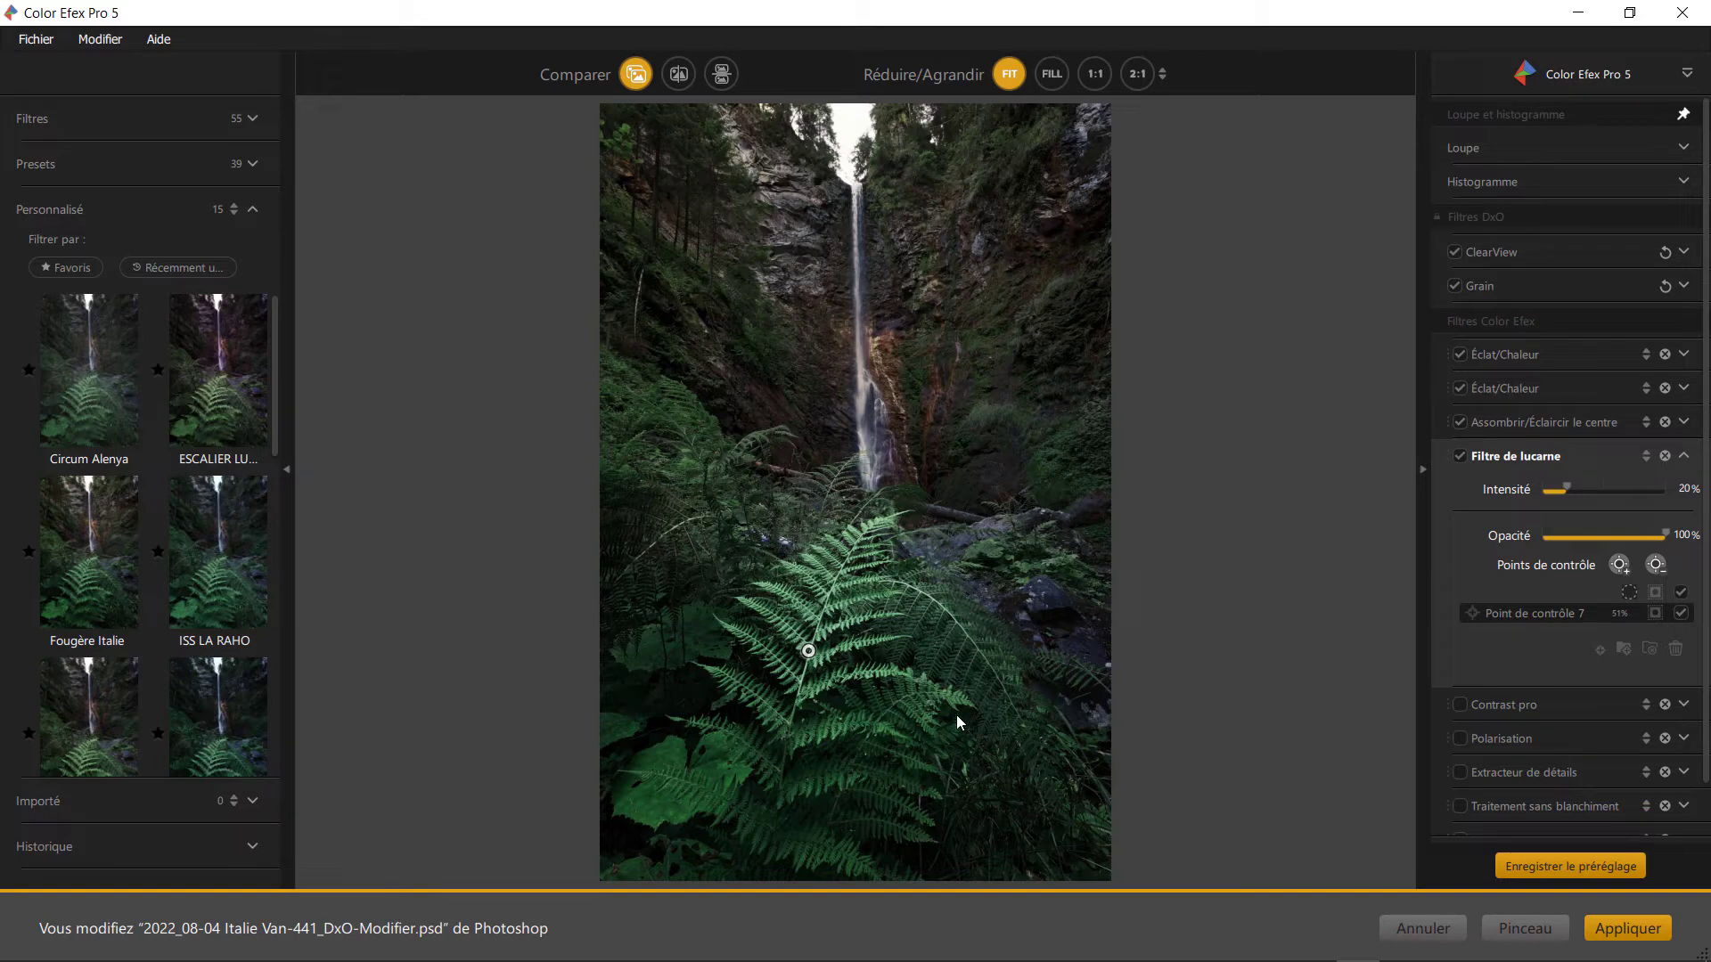
Step: Enable the Contrast pro filter and check the mask of its control point on the waterfall
left_click(1514, 705)
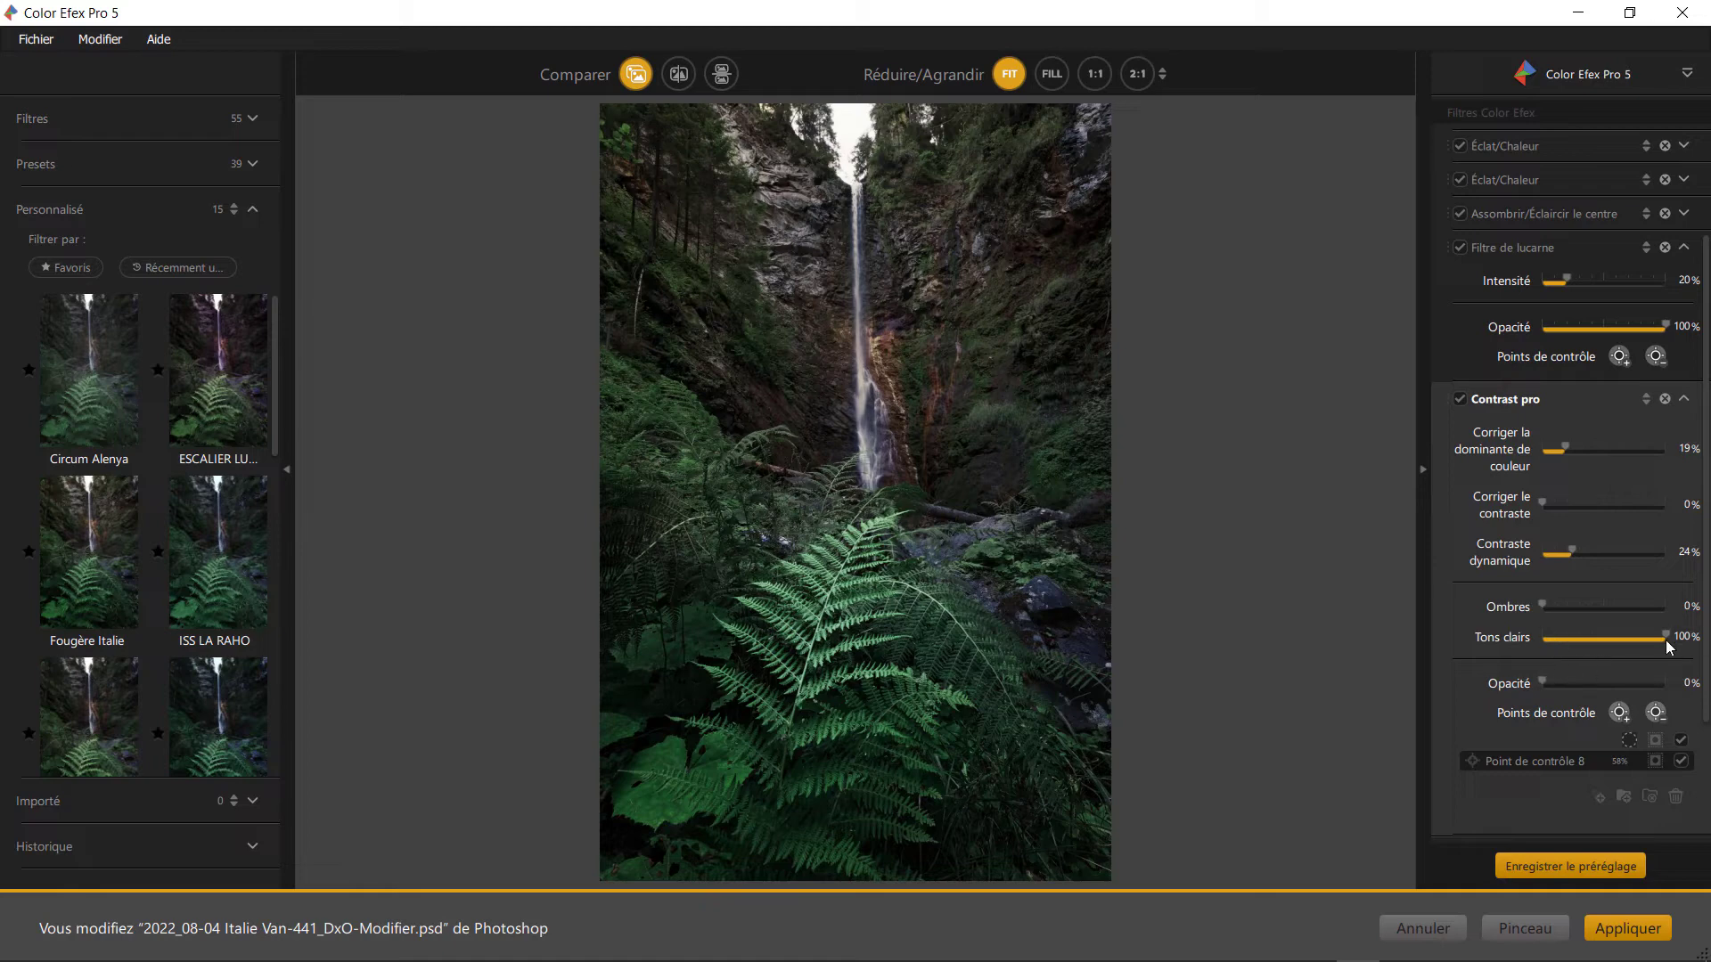
left_click(1655, 740)
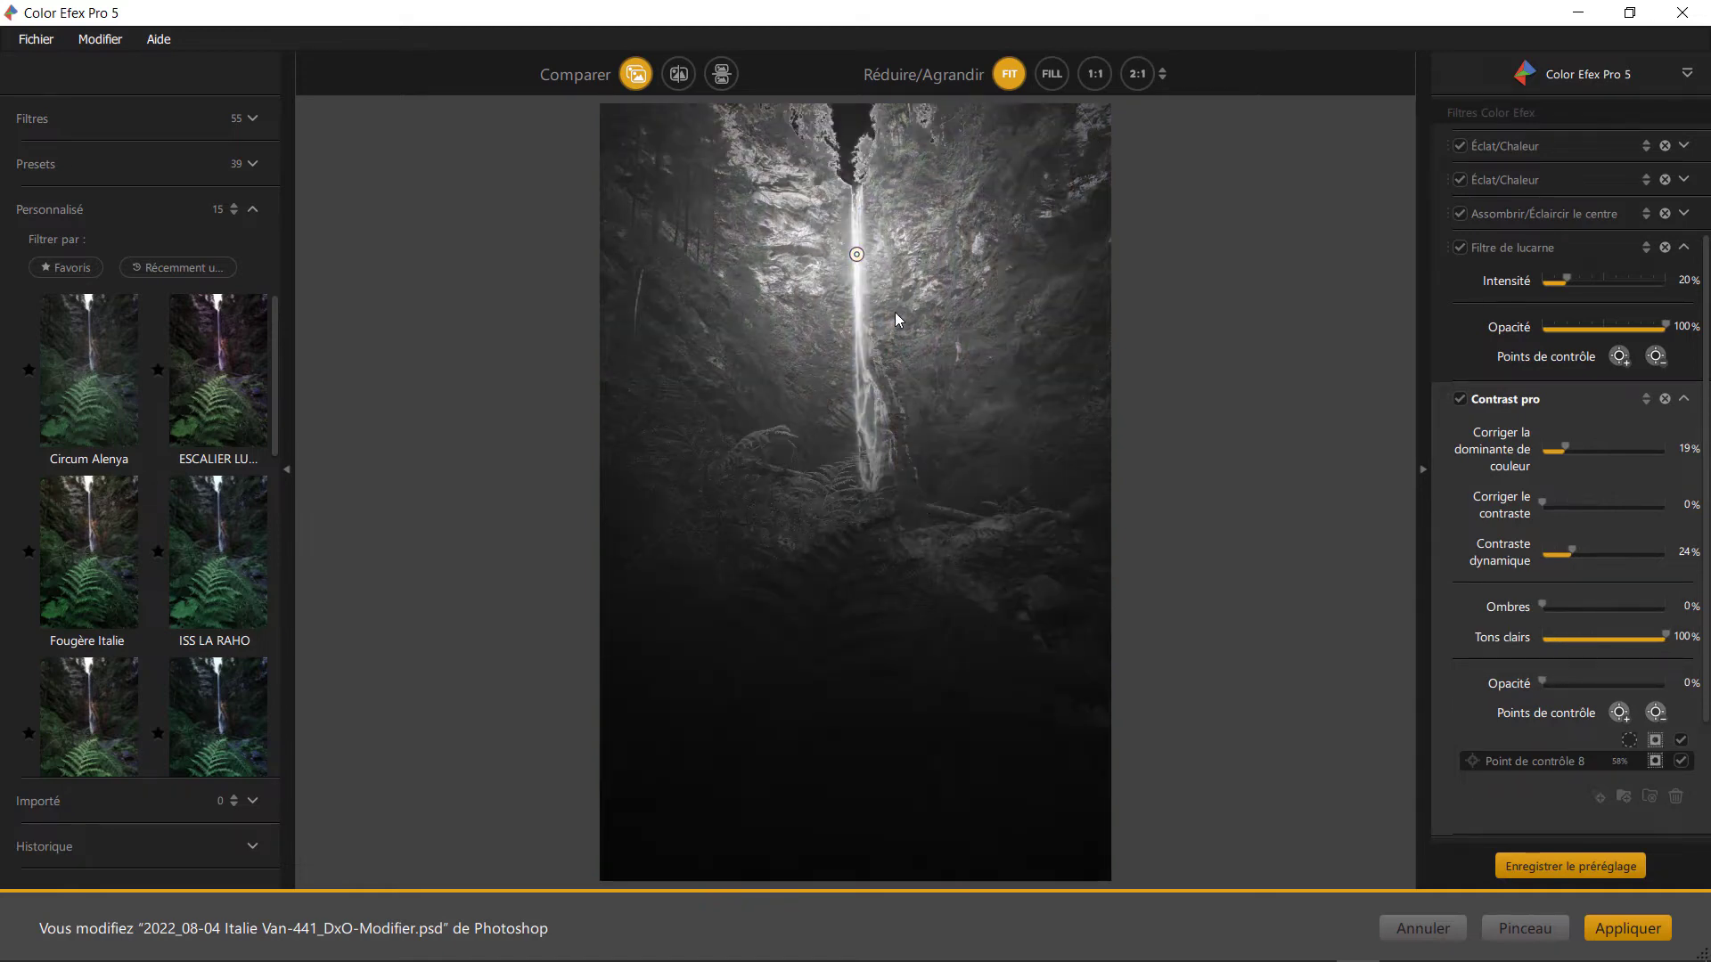
left_click(929, 244)
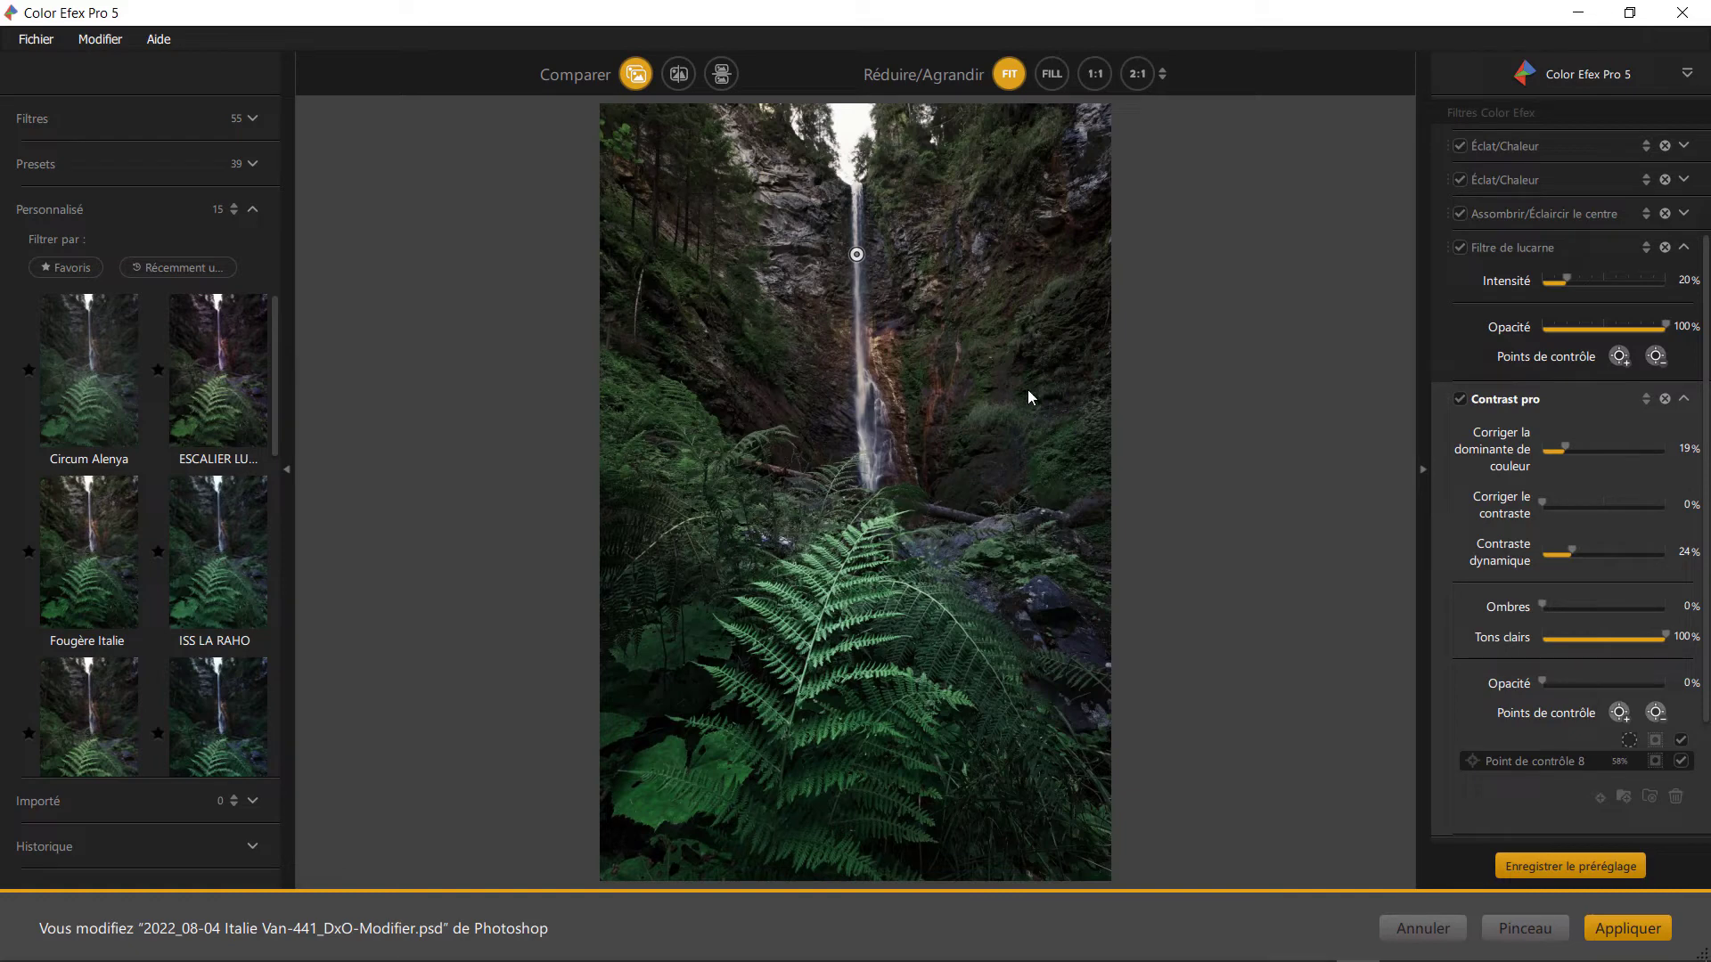
Step: Enable the Polarisation and Extracteur de détails filters and check the latter's combined control point mask on the cliff and fern
left_click(1588, 818)
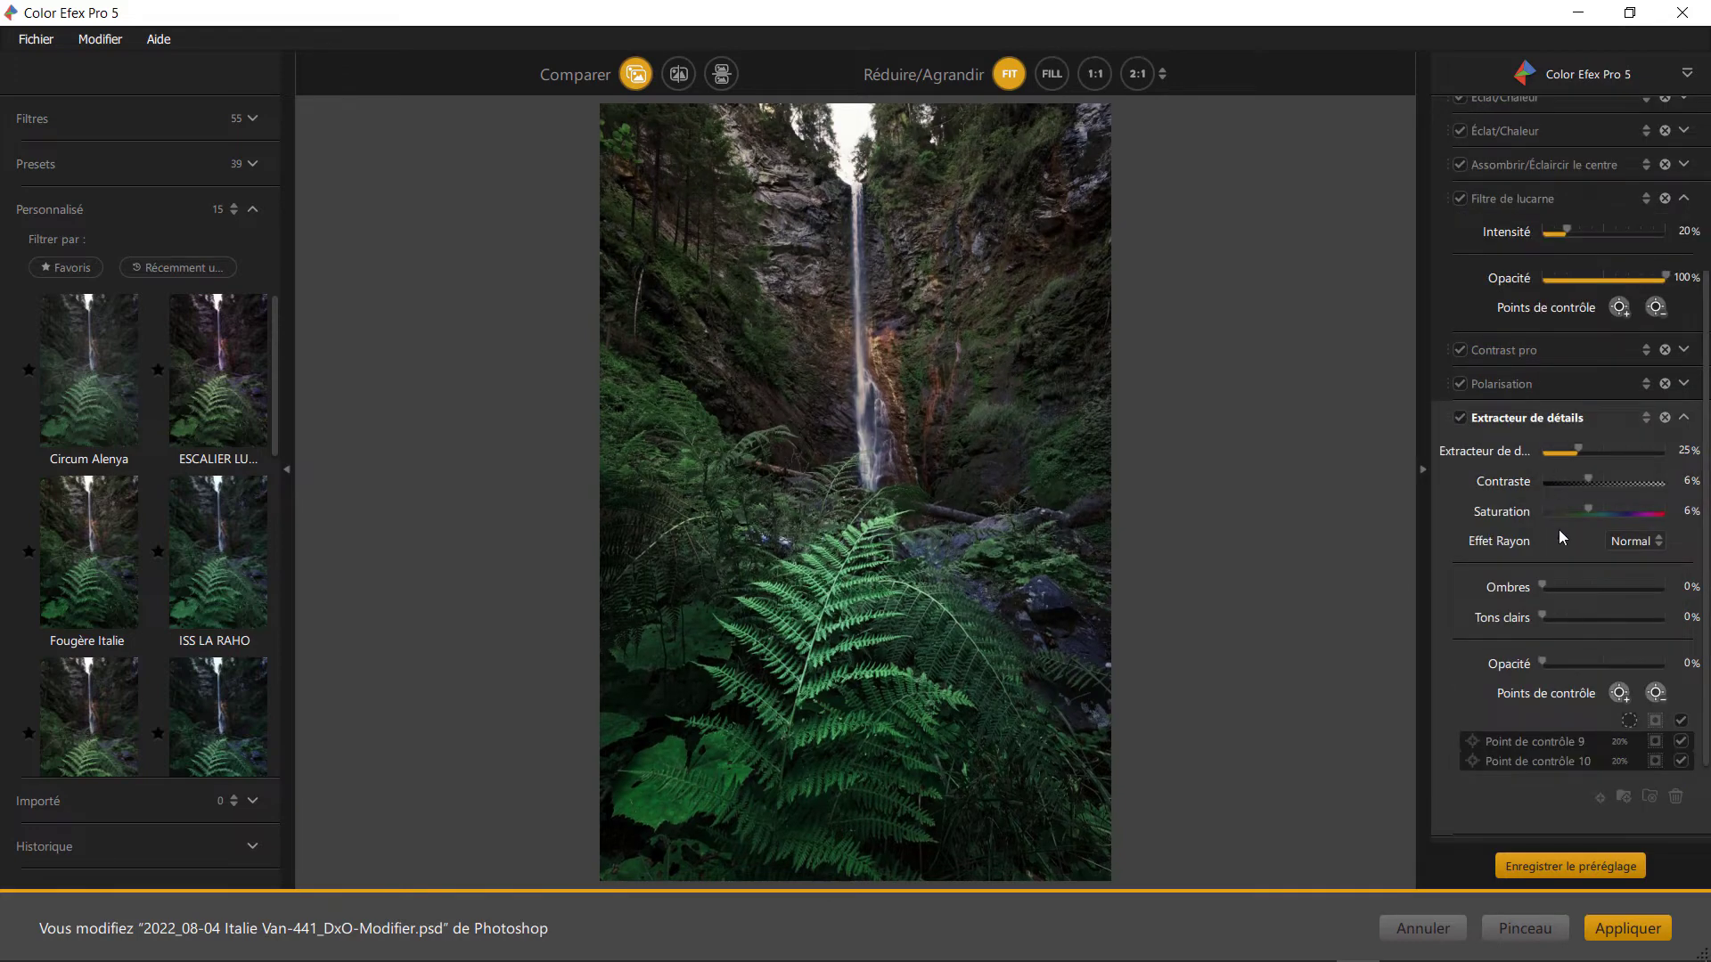
left_click(1655, 722)
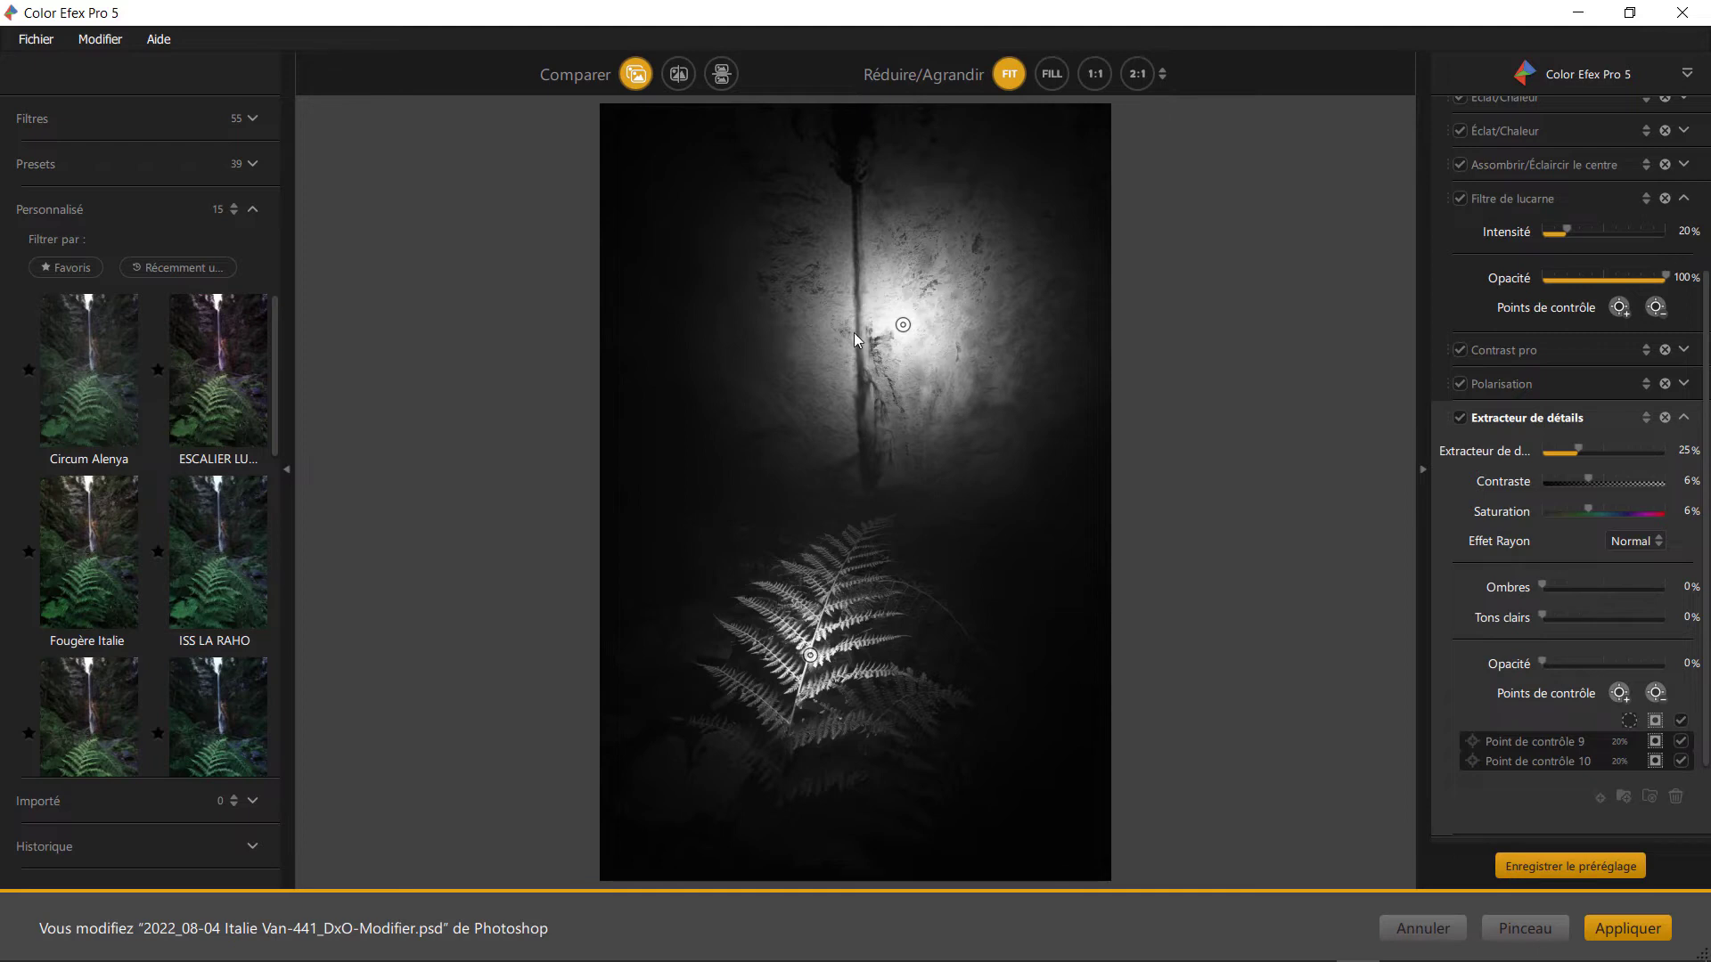
mouse_move(822, 672)
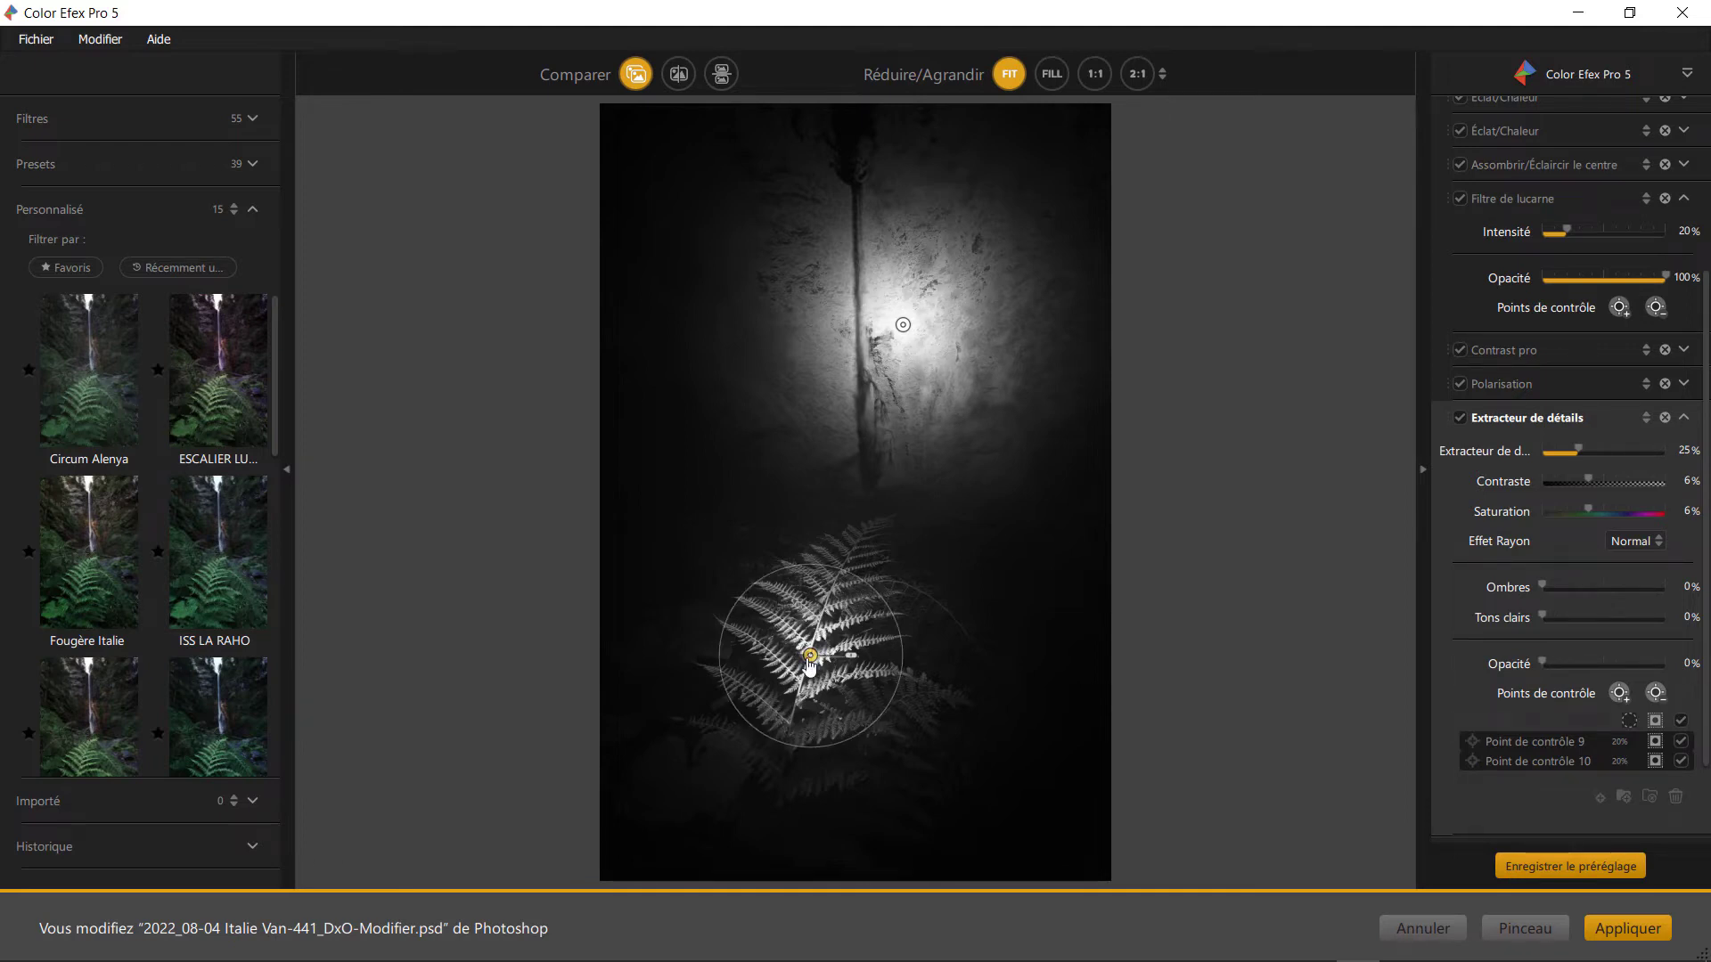
left_click(1526, 417)
Step: Enable the Traitement sans blanchiment filter, look over its settings and collapse it
scroll(1470, 641, "down", 1)
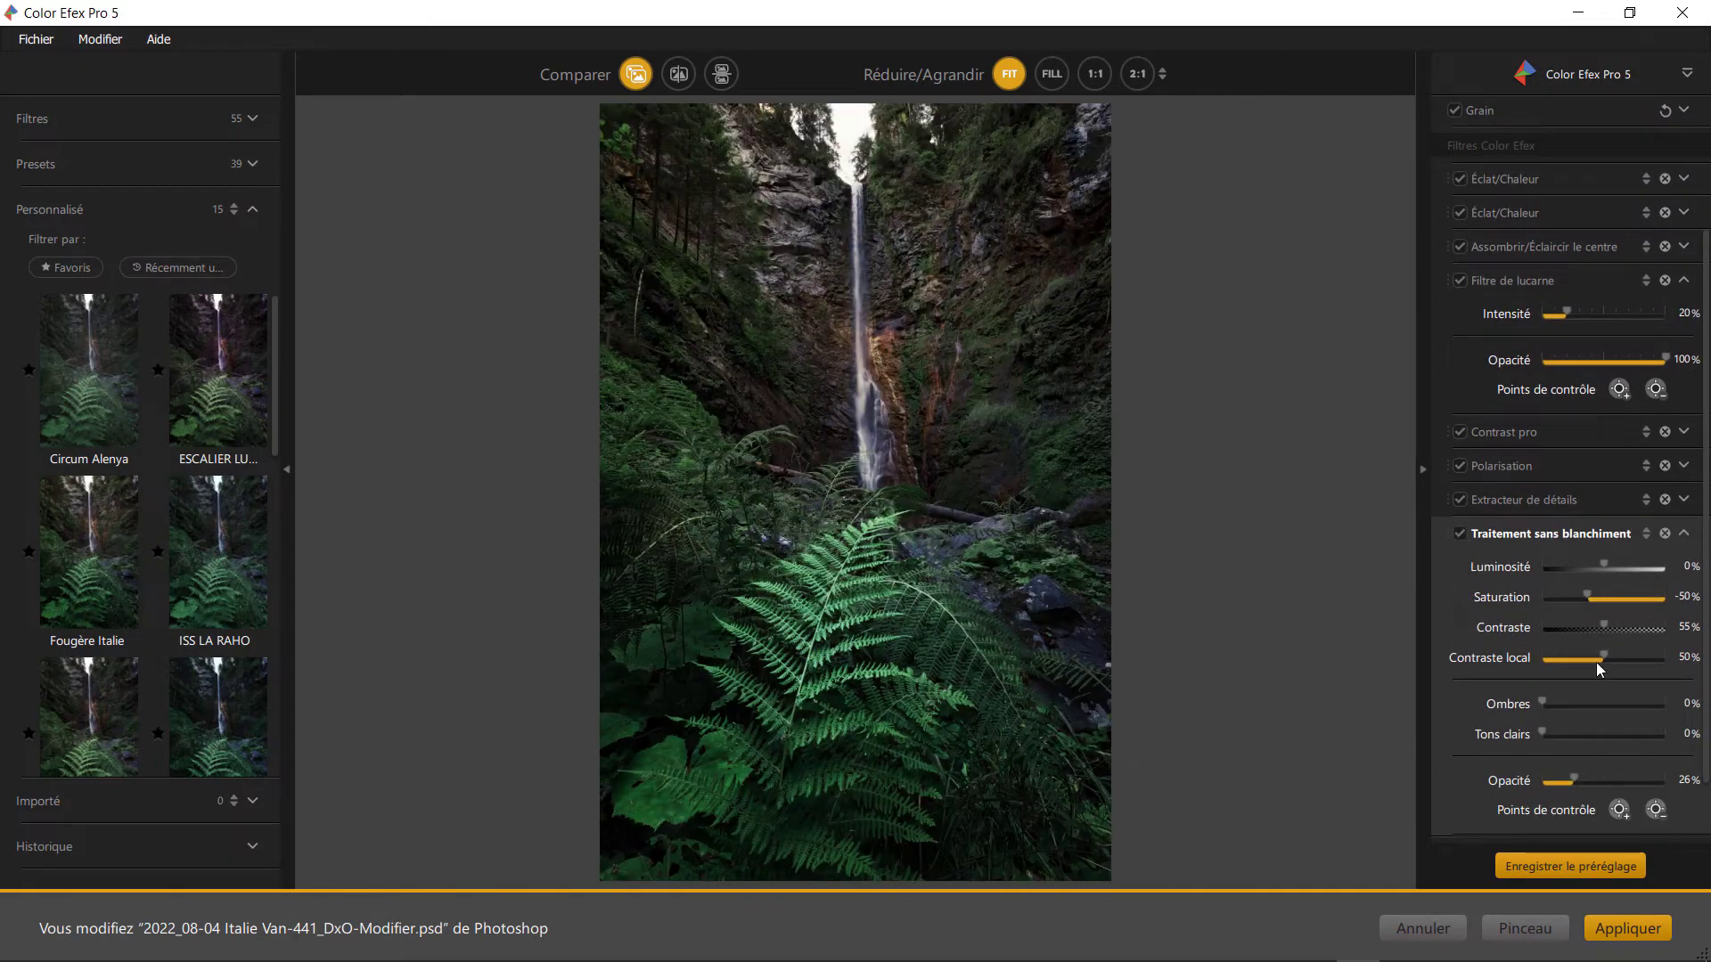
left_click(1461, 533)
left_click(1550, 533)
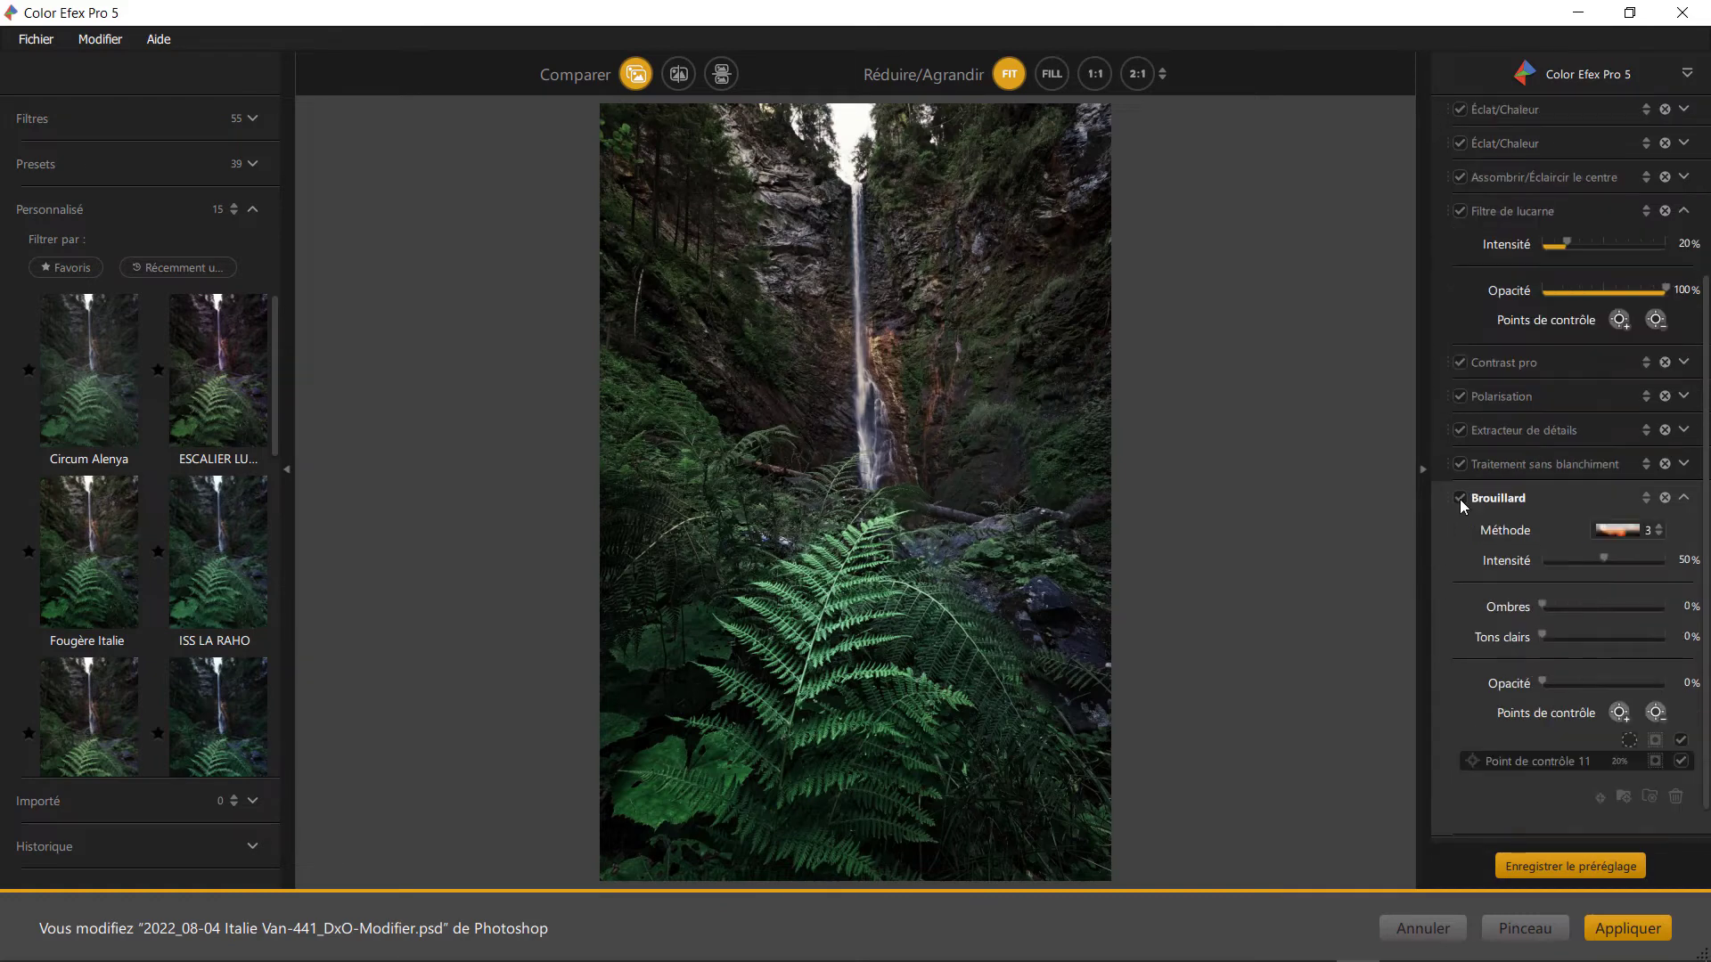
Step: Enable the Brouillard filter, compare the image with and without it, and collapse its settings
left_click(1461, 500)
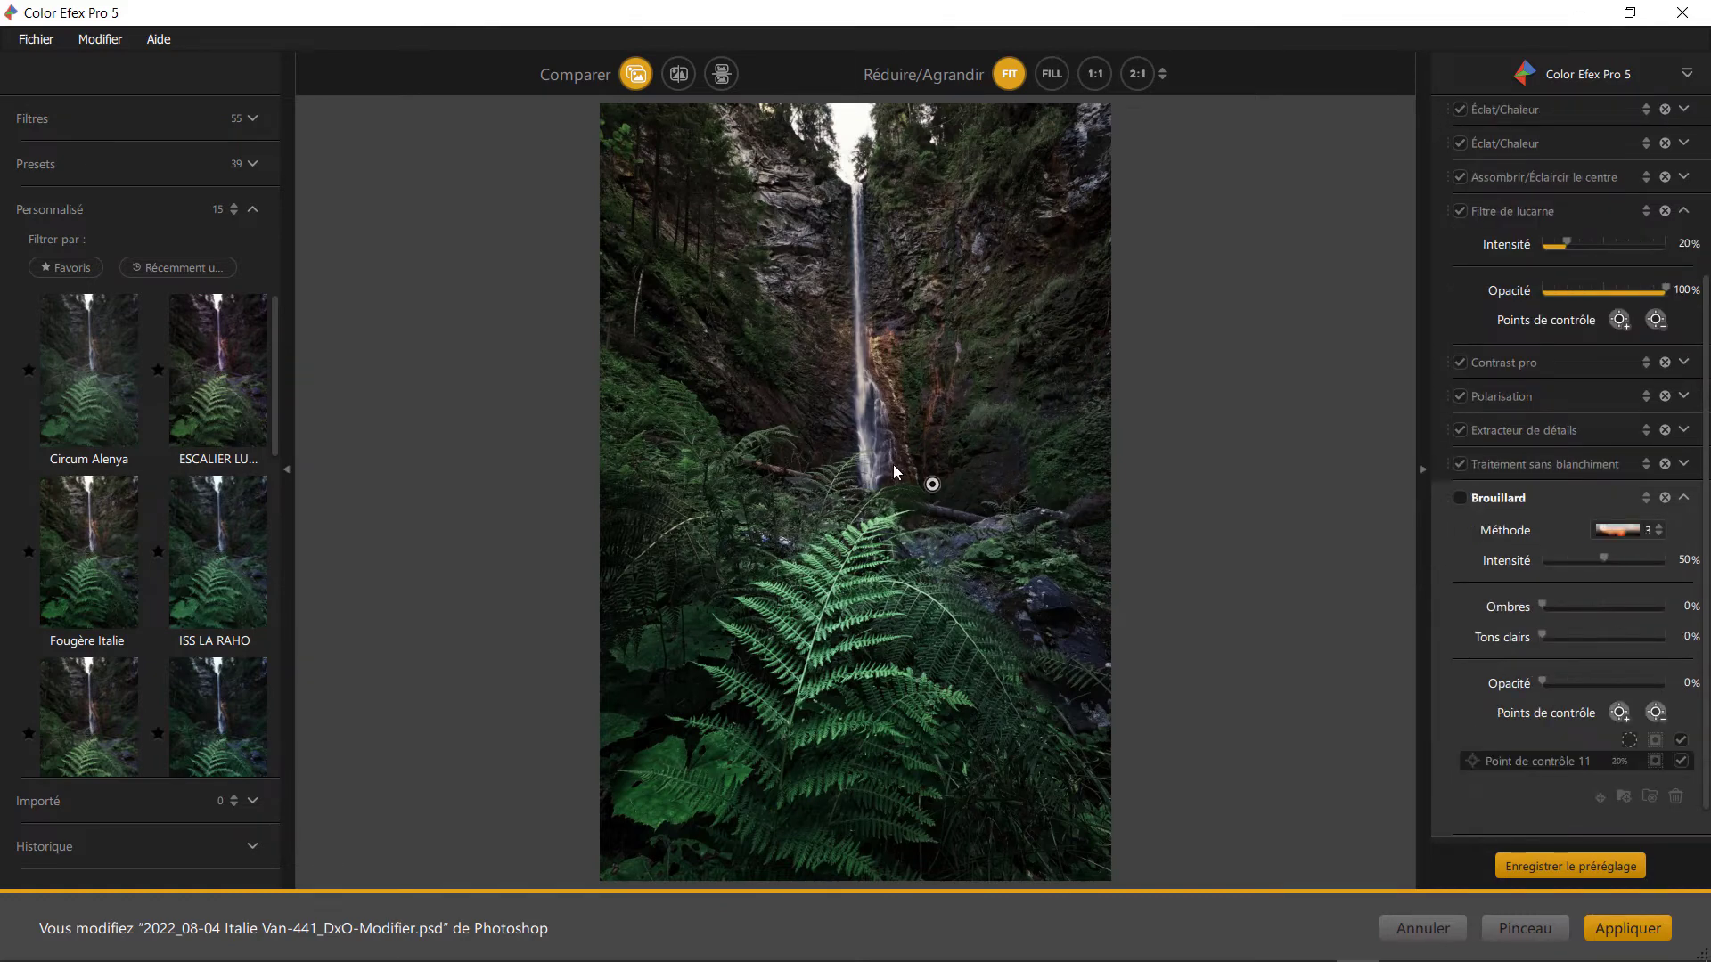
left_click(1461, 495)
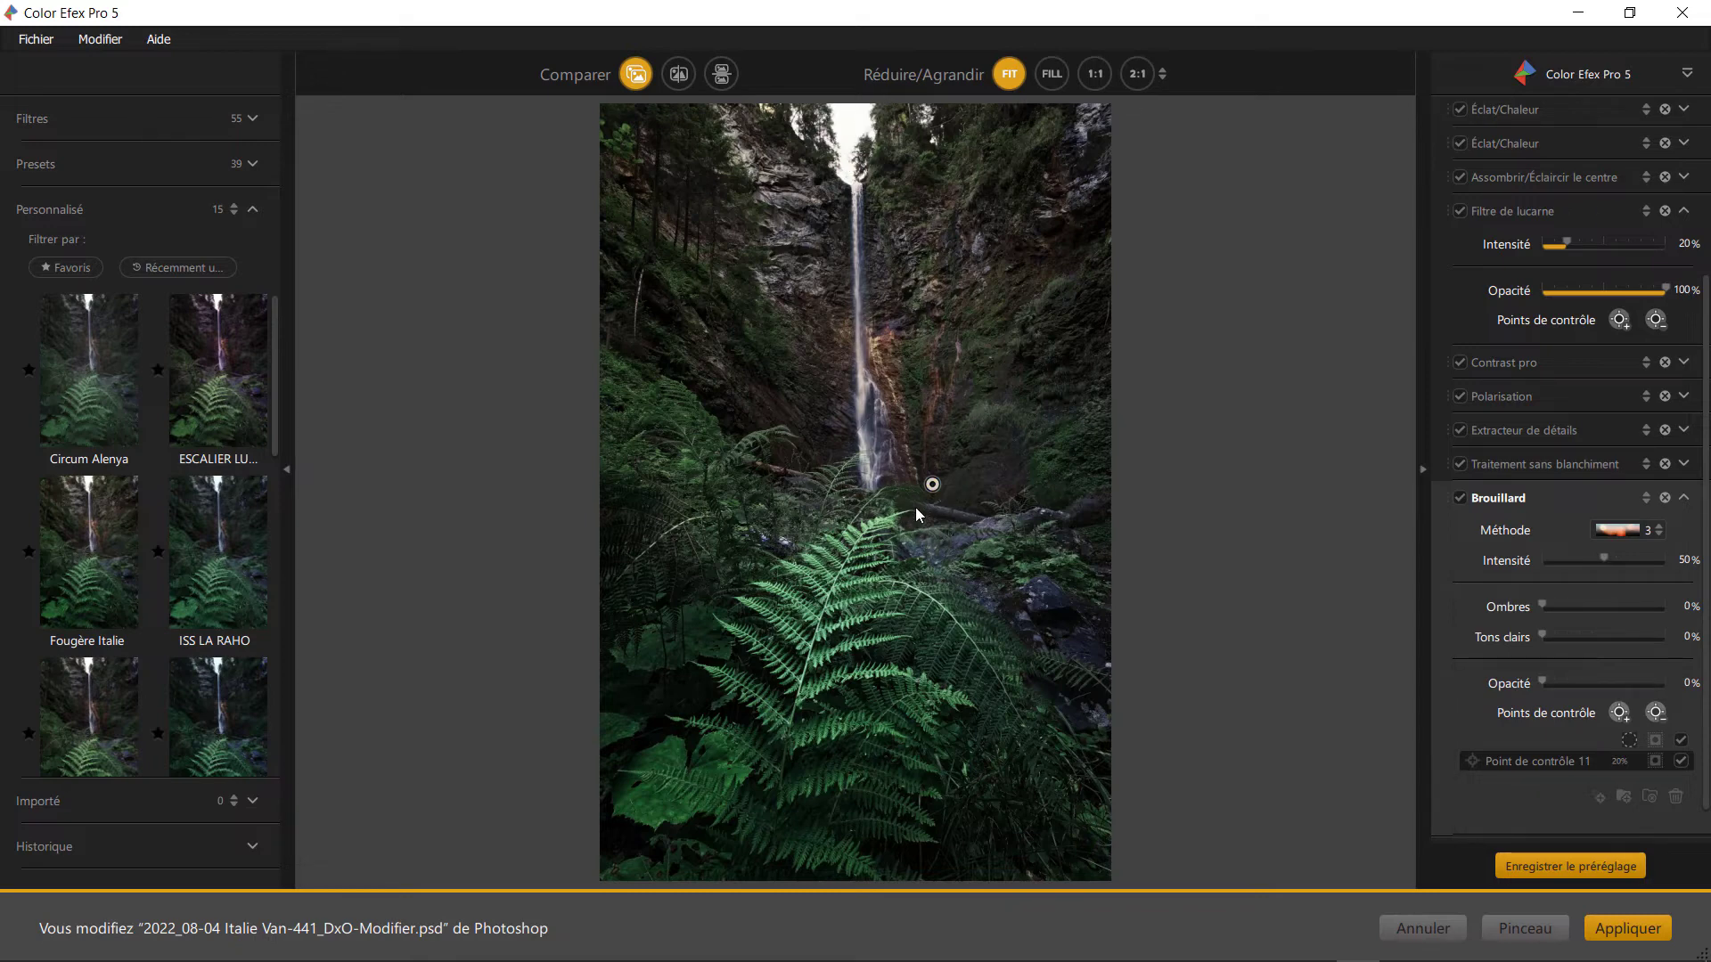
left_click(1684, 497)
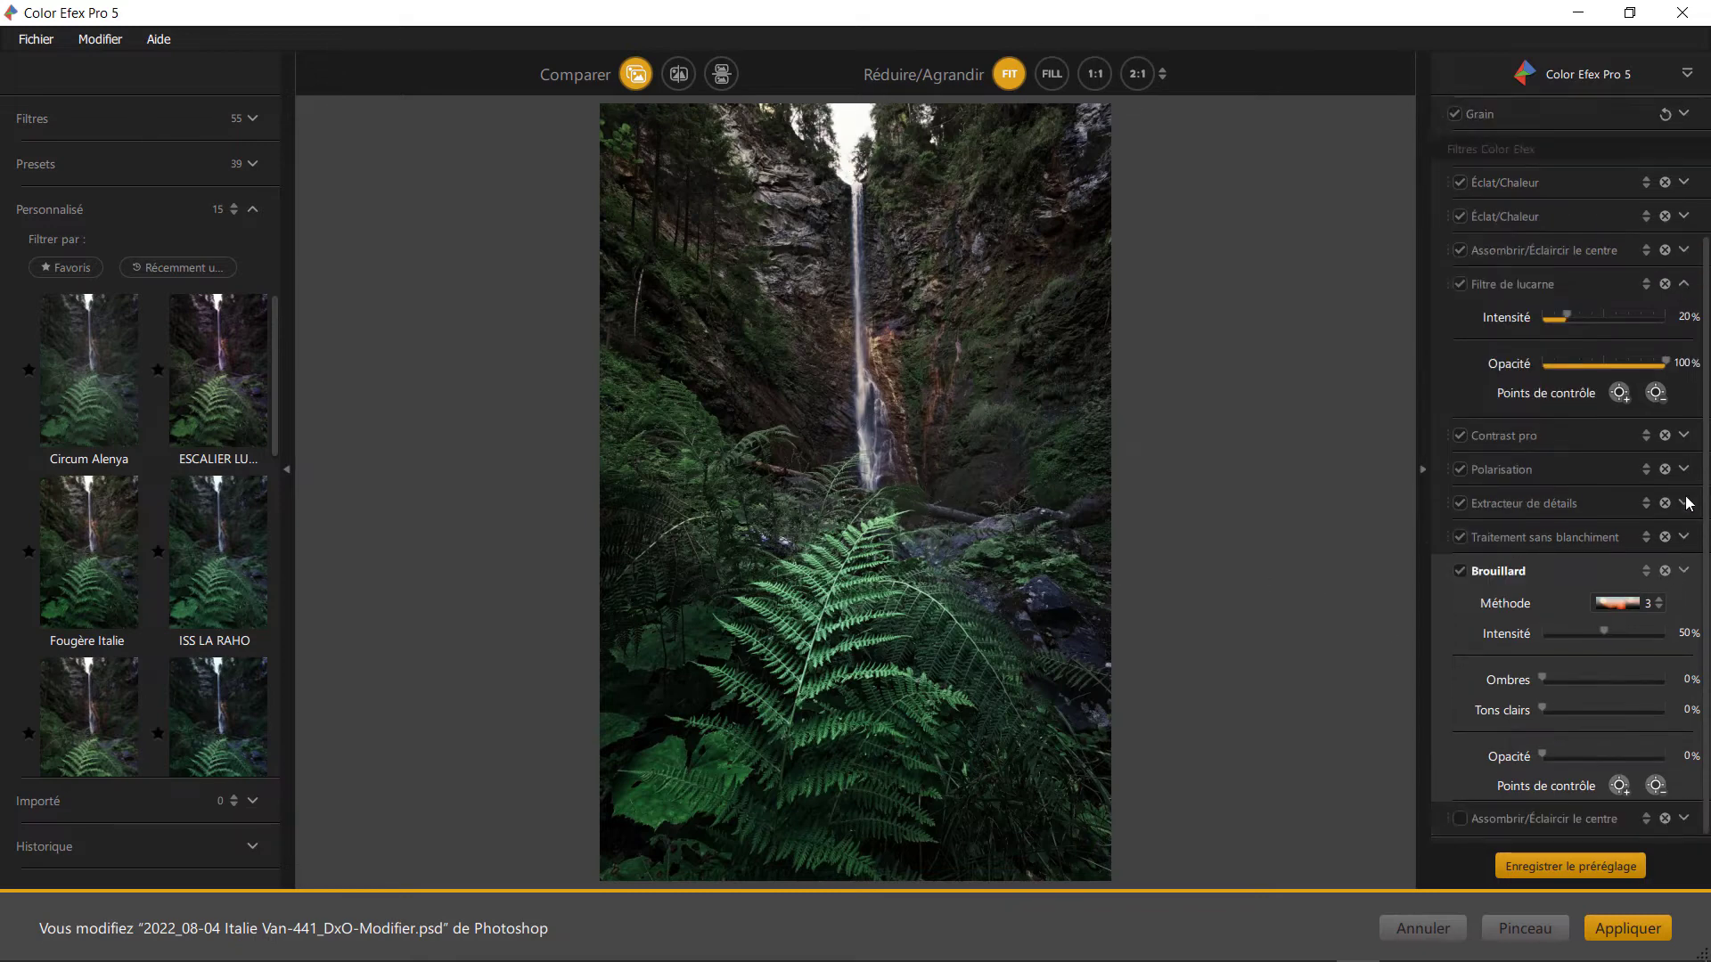
Step: Enable the last Assombrir/Éclaircir le centre filter and compare the whole image before and after processing
left_click(1514, 777)
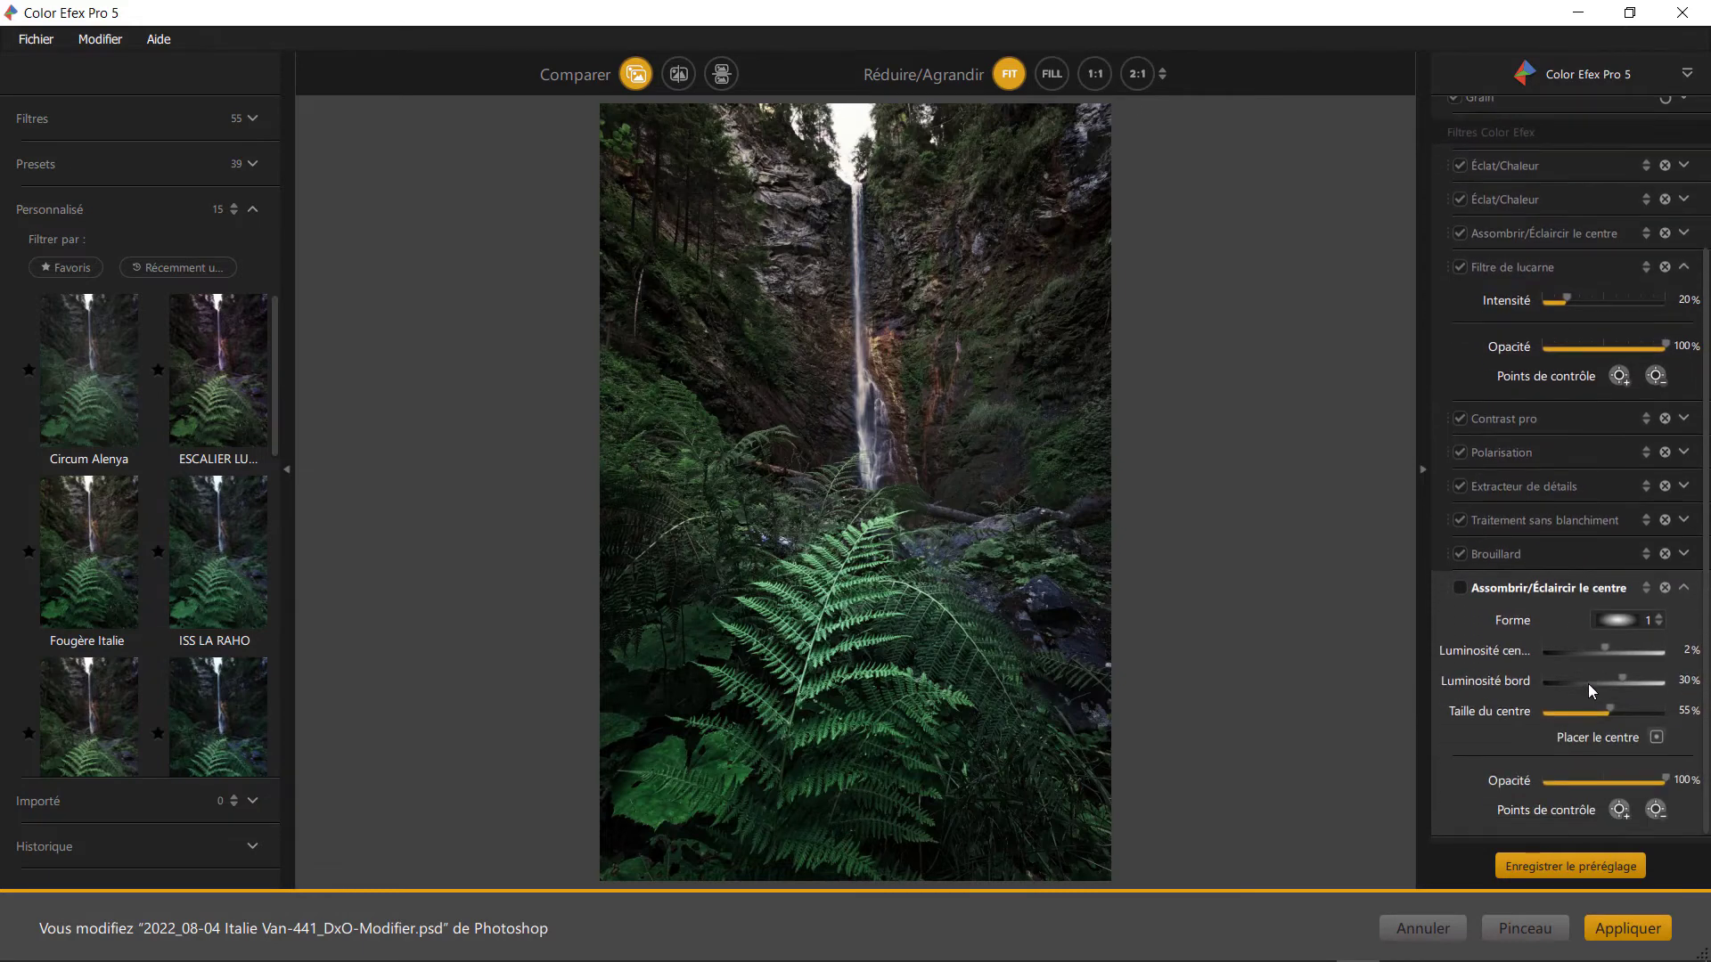
left_click(1463, 587)
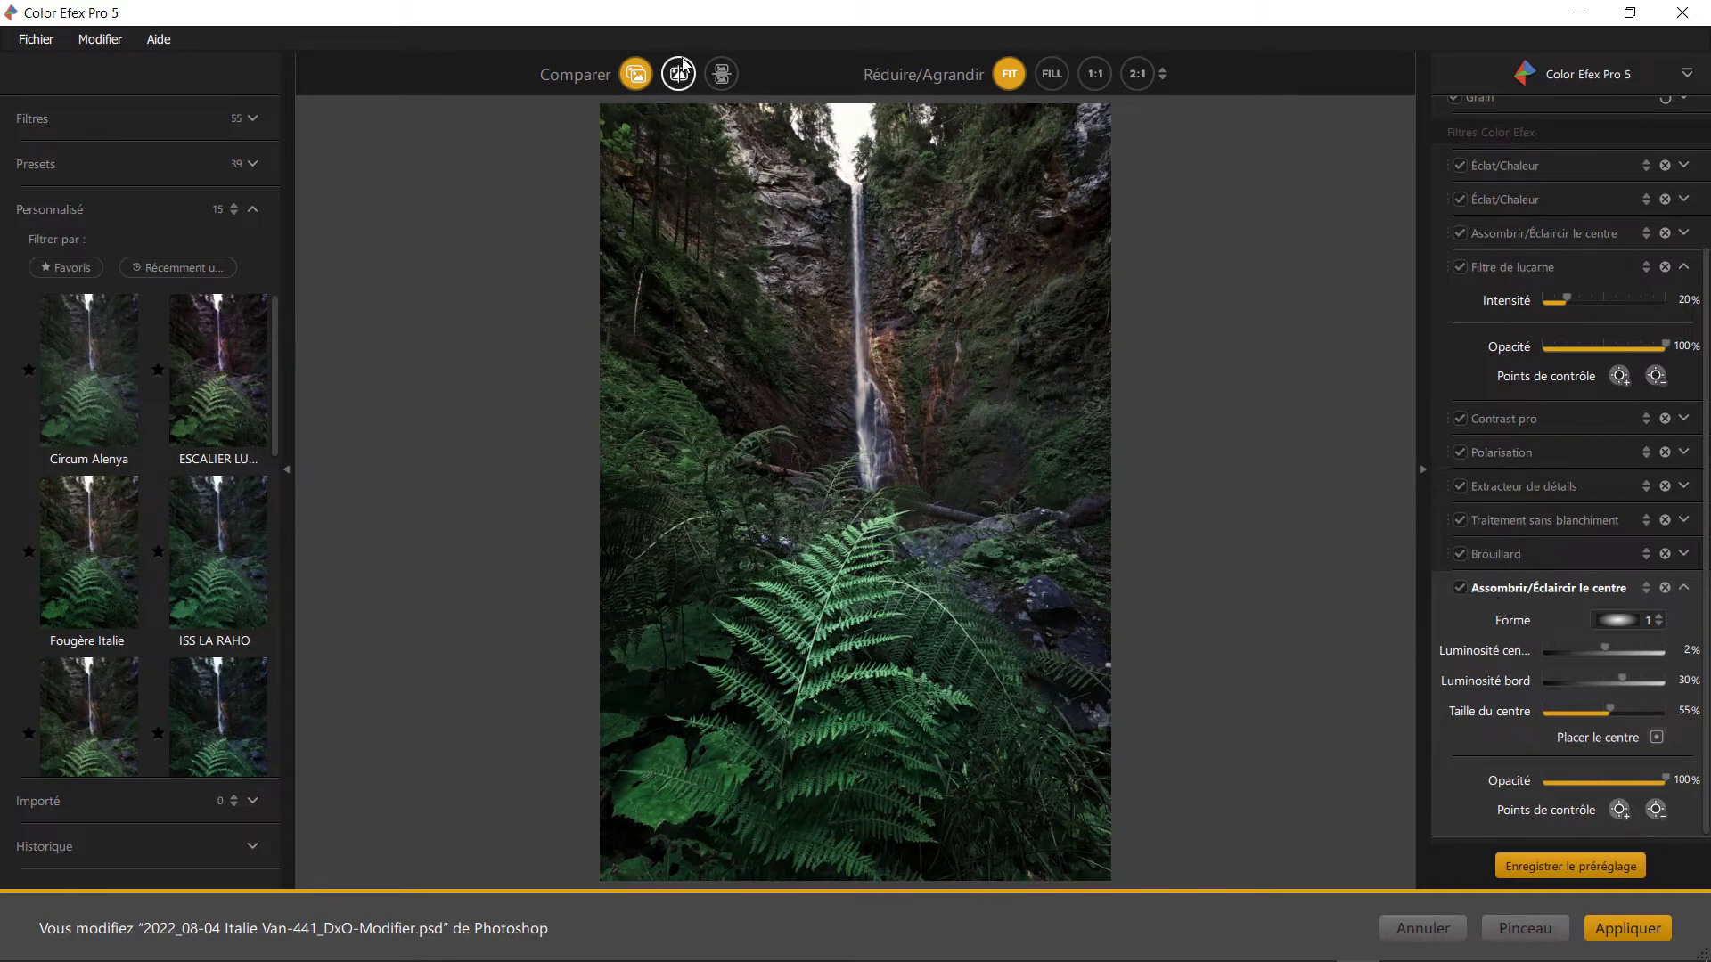
left_click(627, 73)
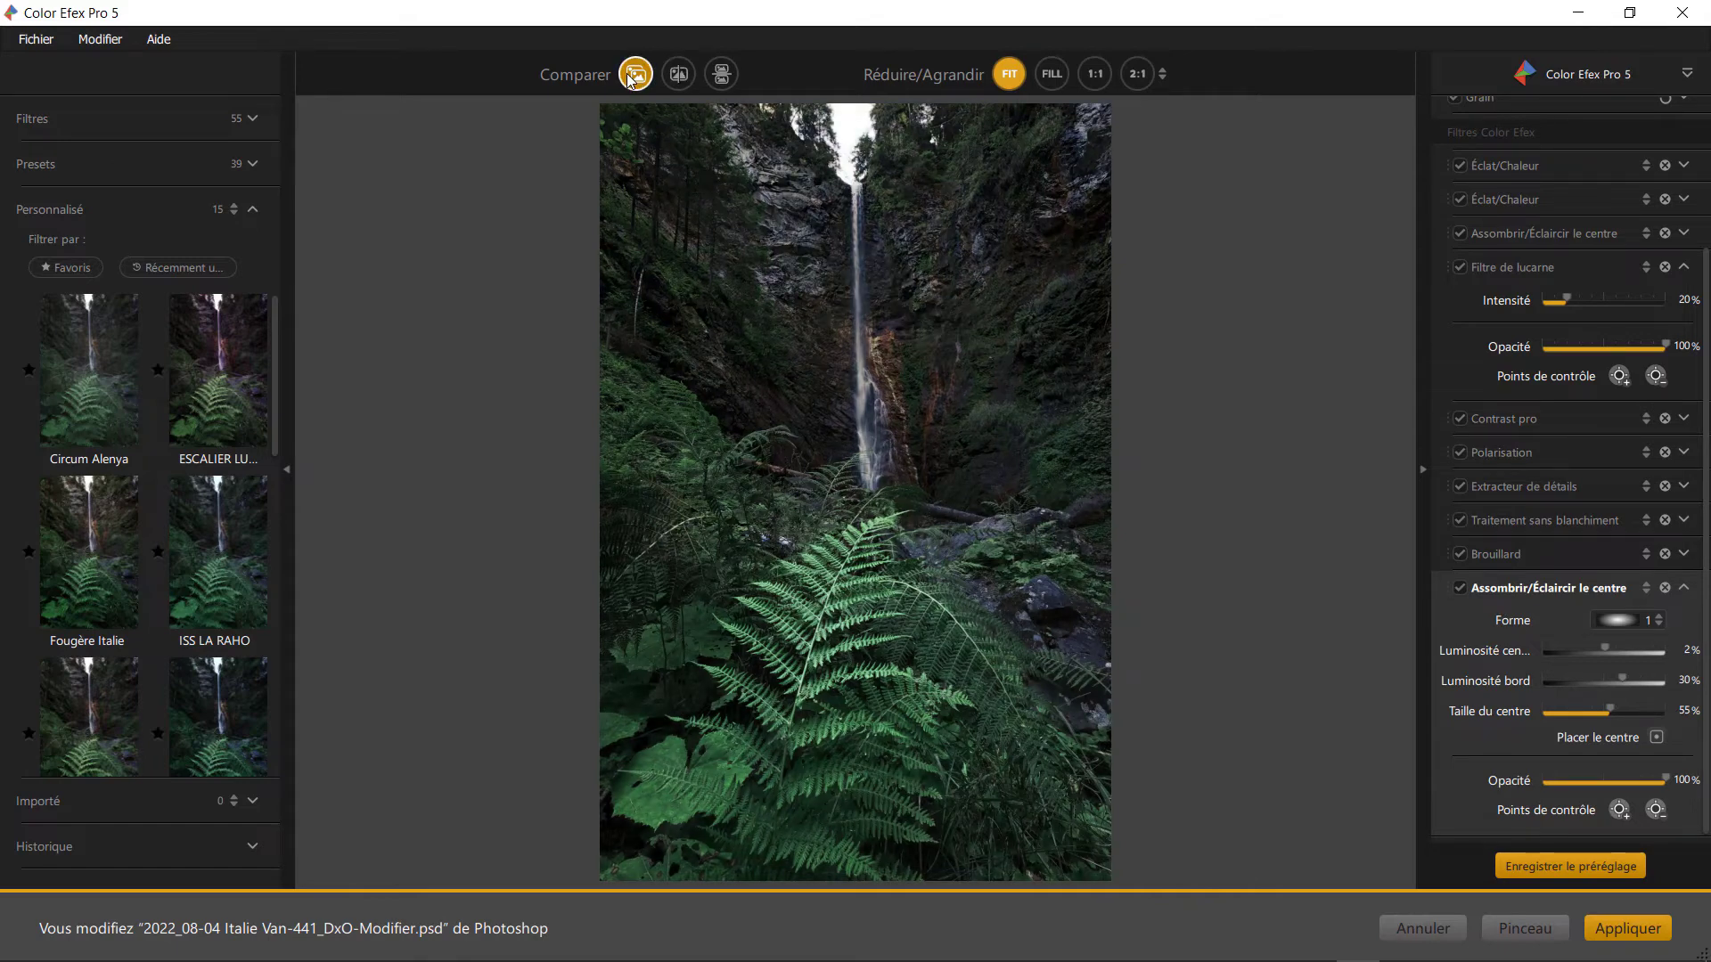
left_click(627, 73)
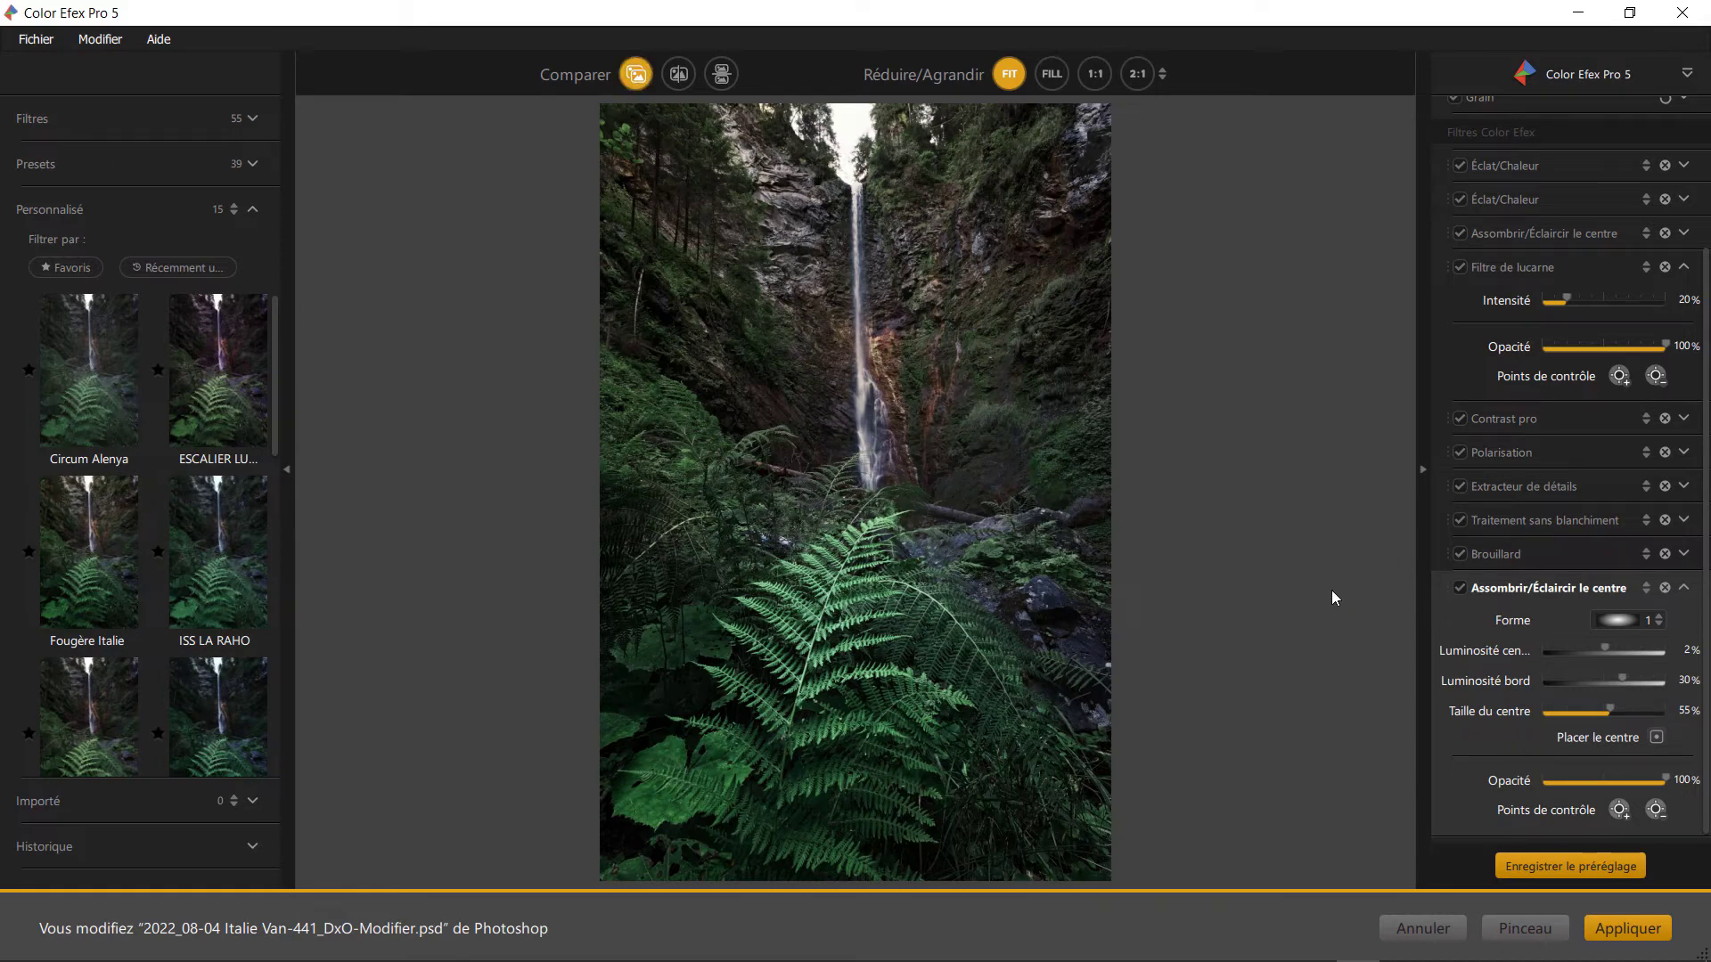
Step: Apply the complete filter stack to the Photoshop document and inspect the result around the waterfall up close
left_click(1570, 271)
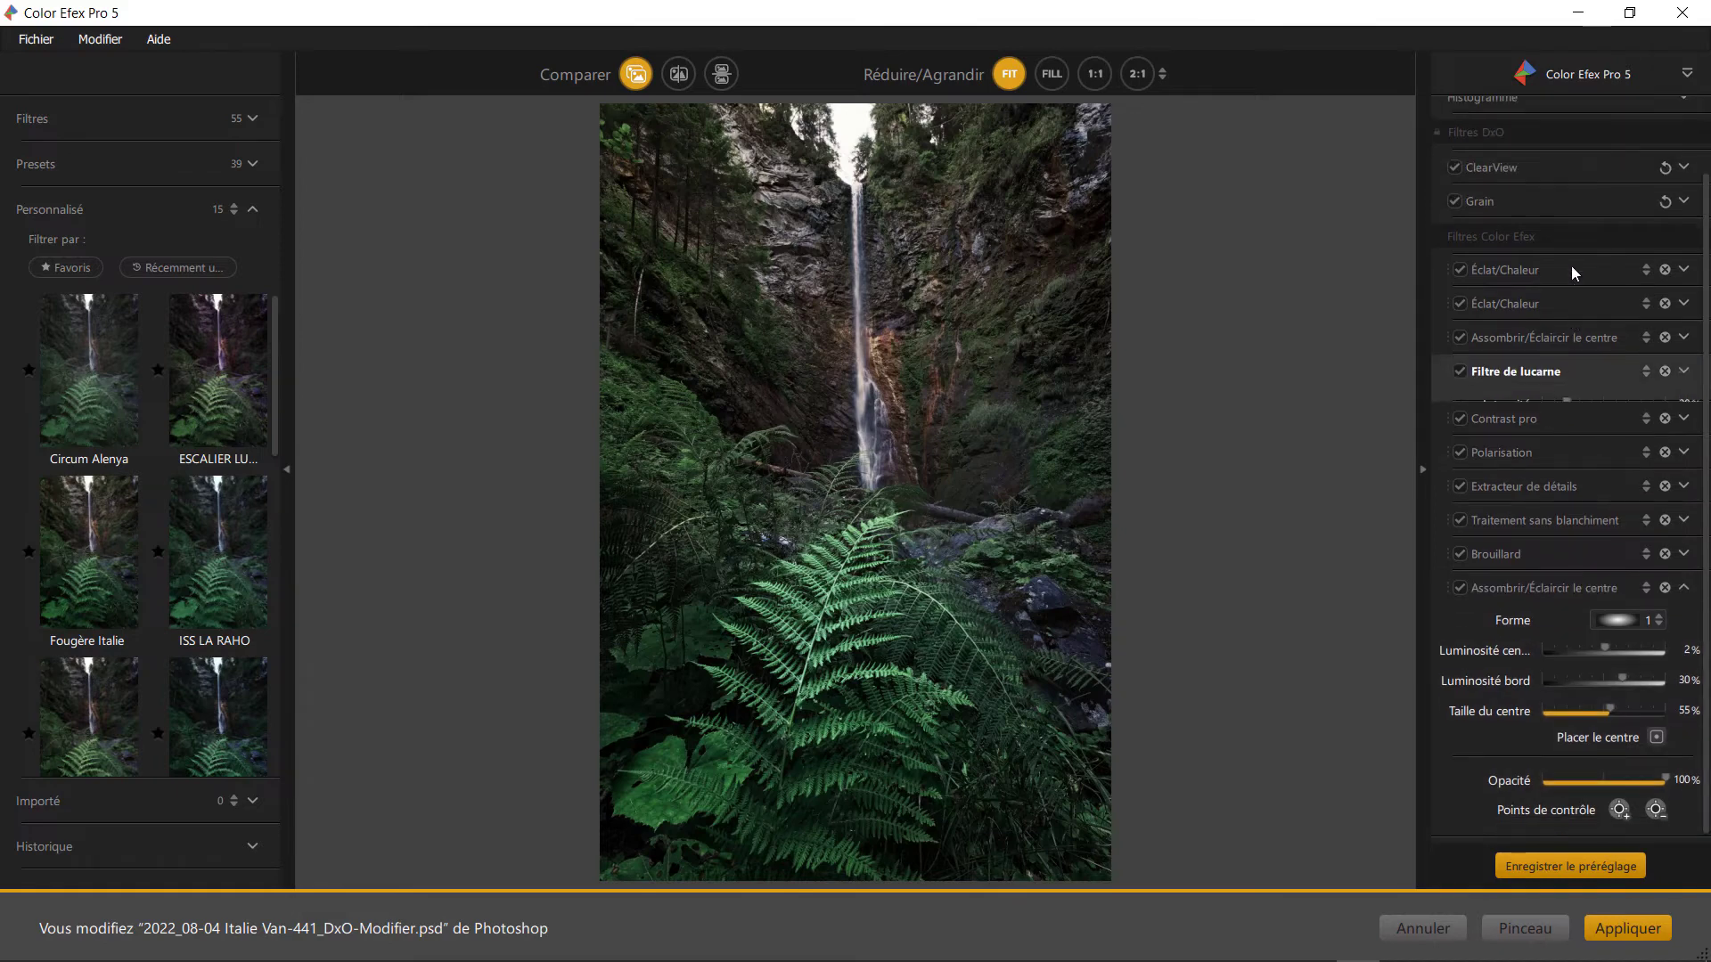
left_click(1627, 925)
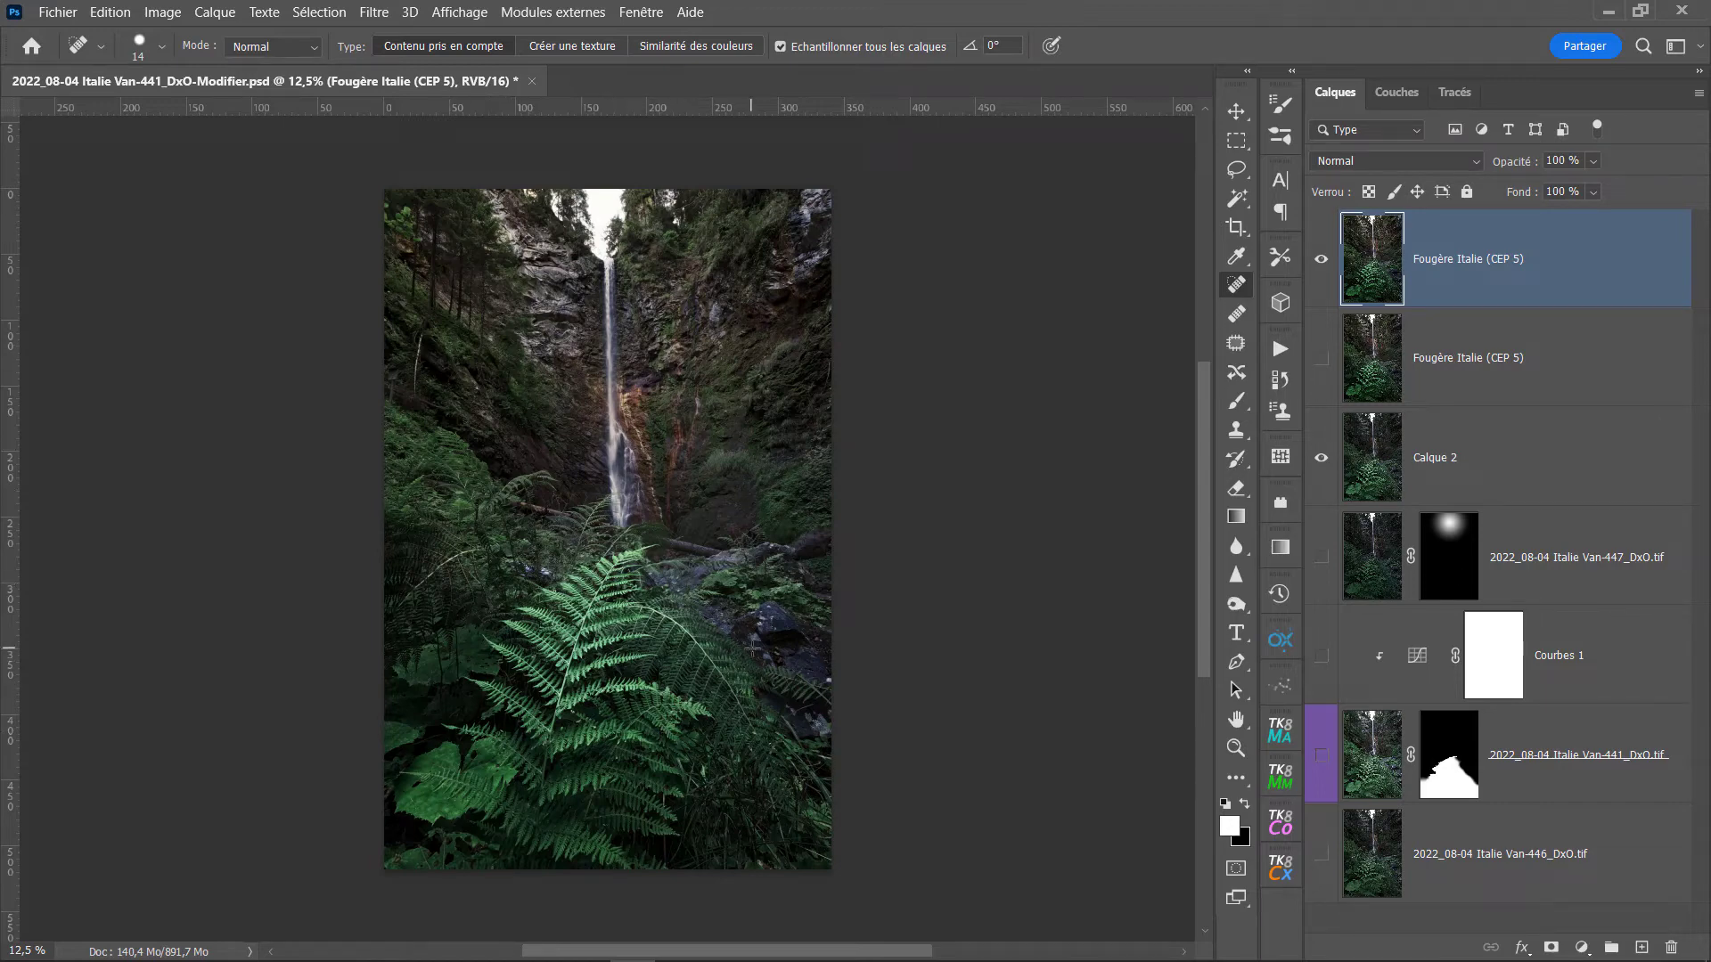
scroll(573, 461, "up", 10)
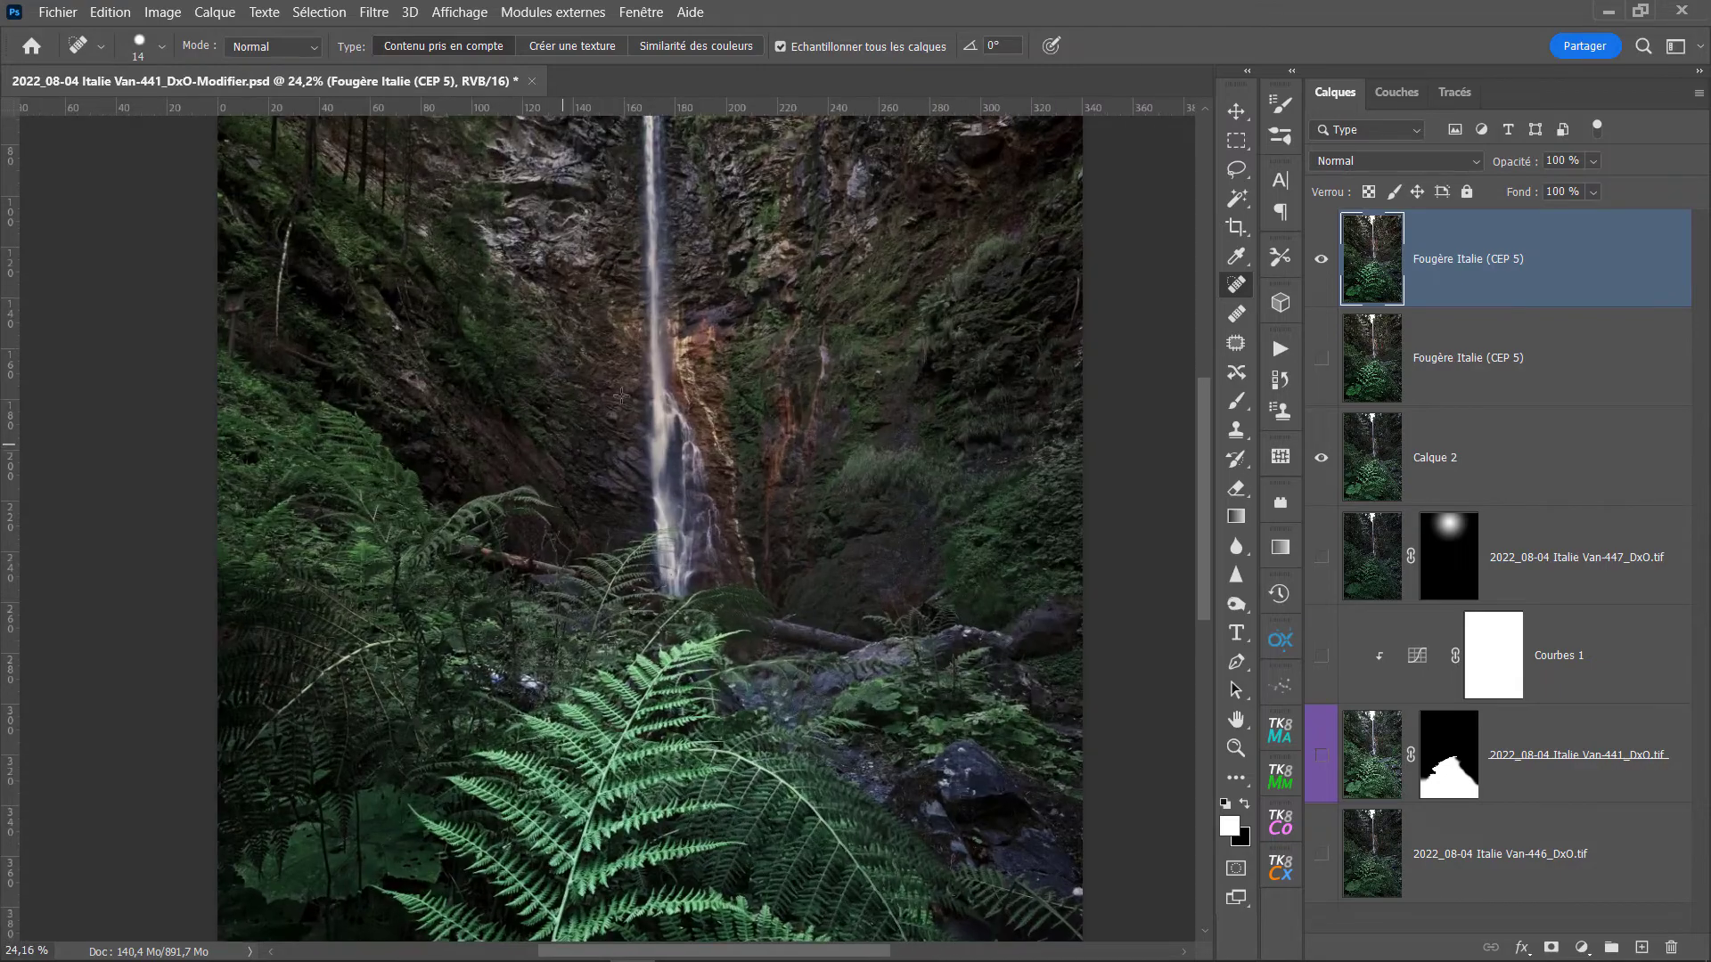
scroll(604, 538, "up", 1)
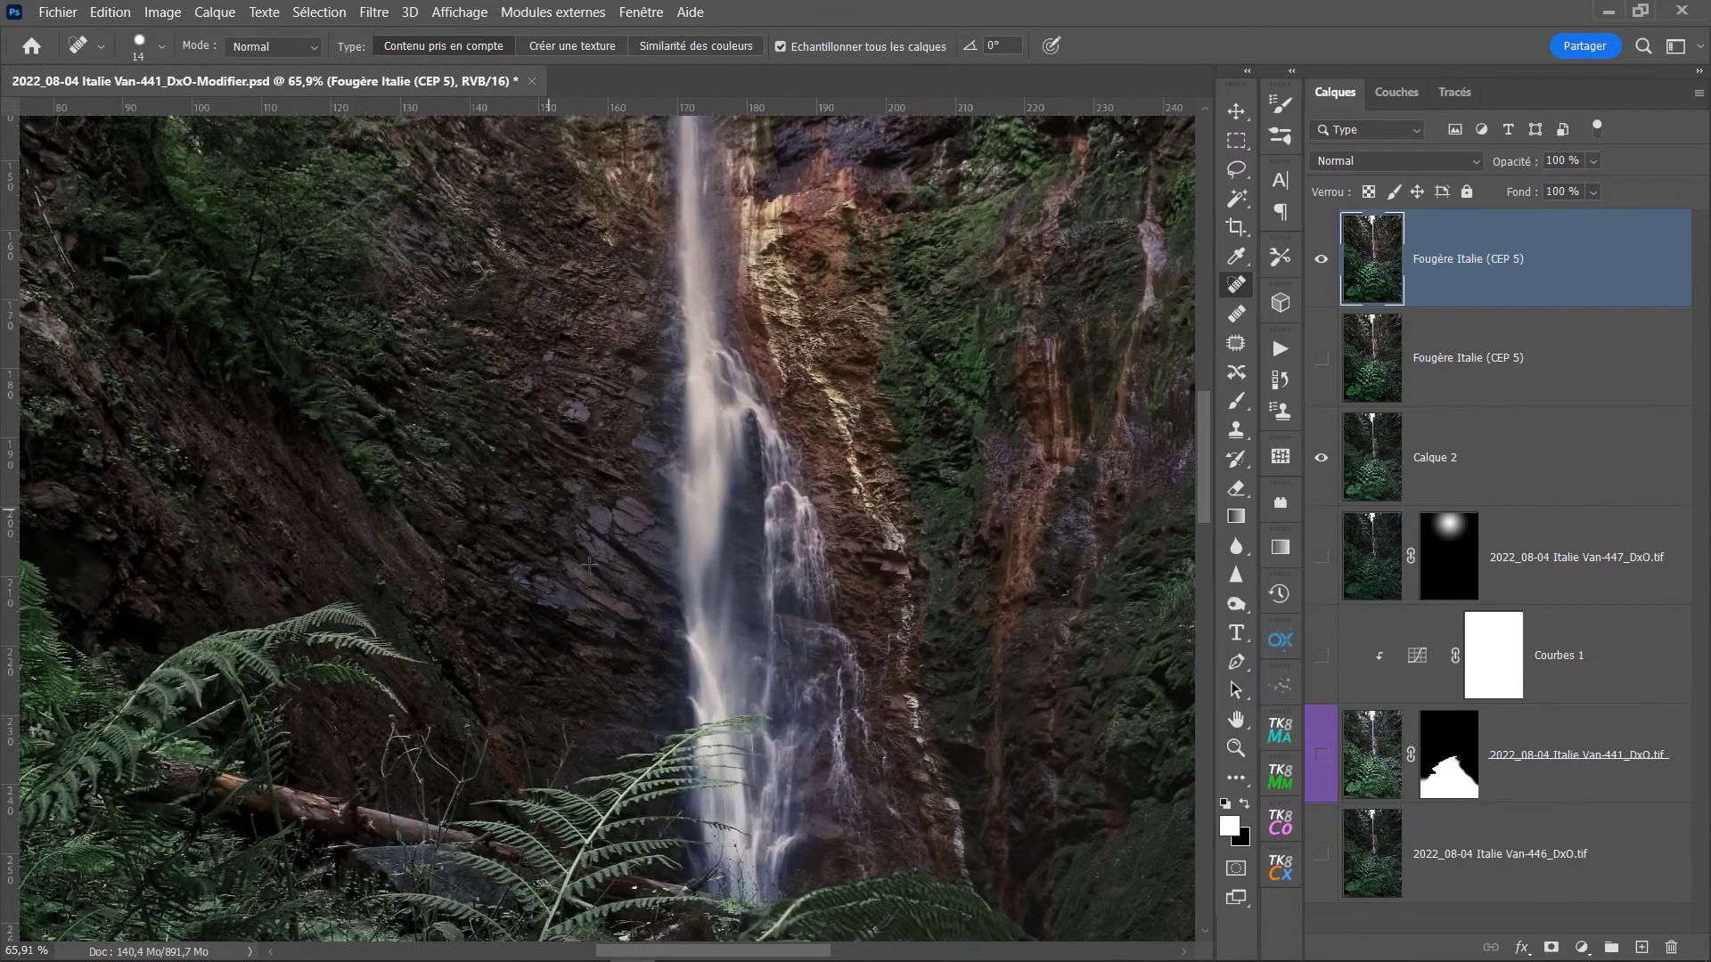
left_click_drag(591, 537, 790, 367)
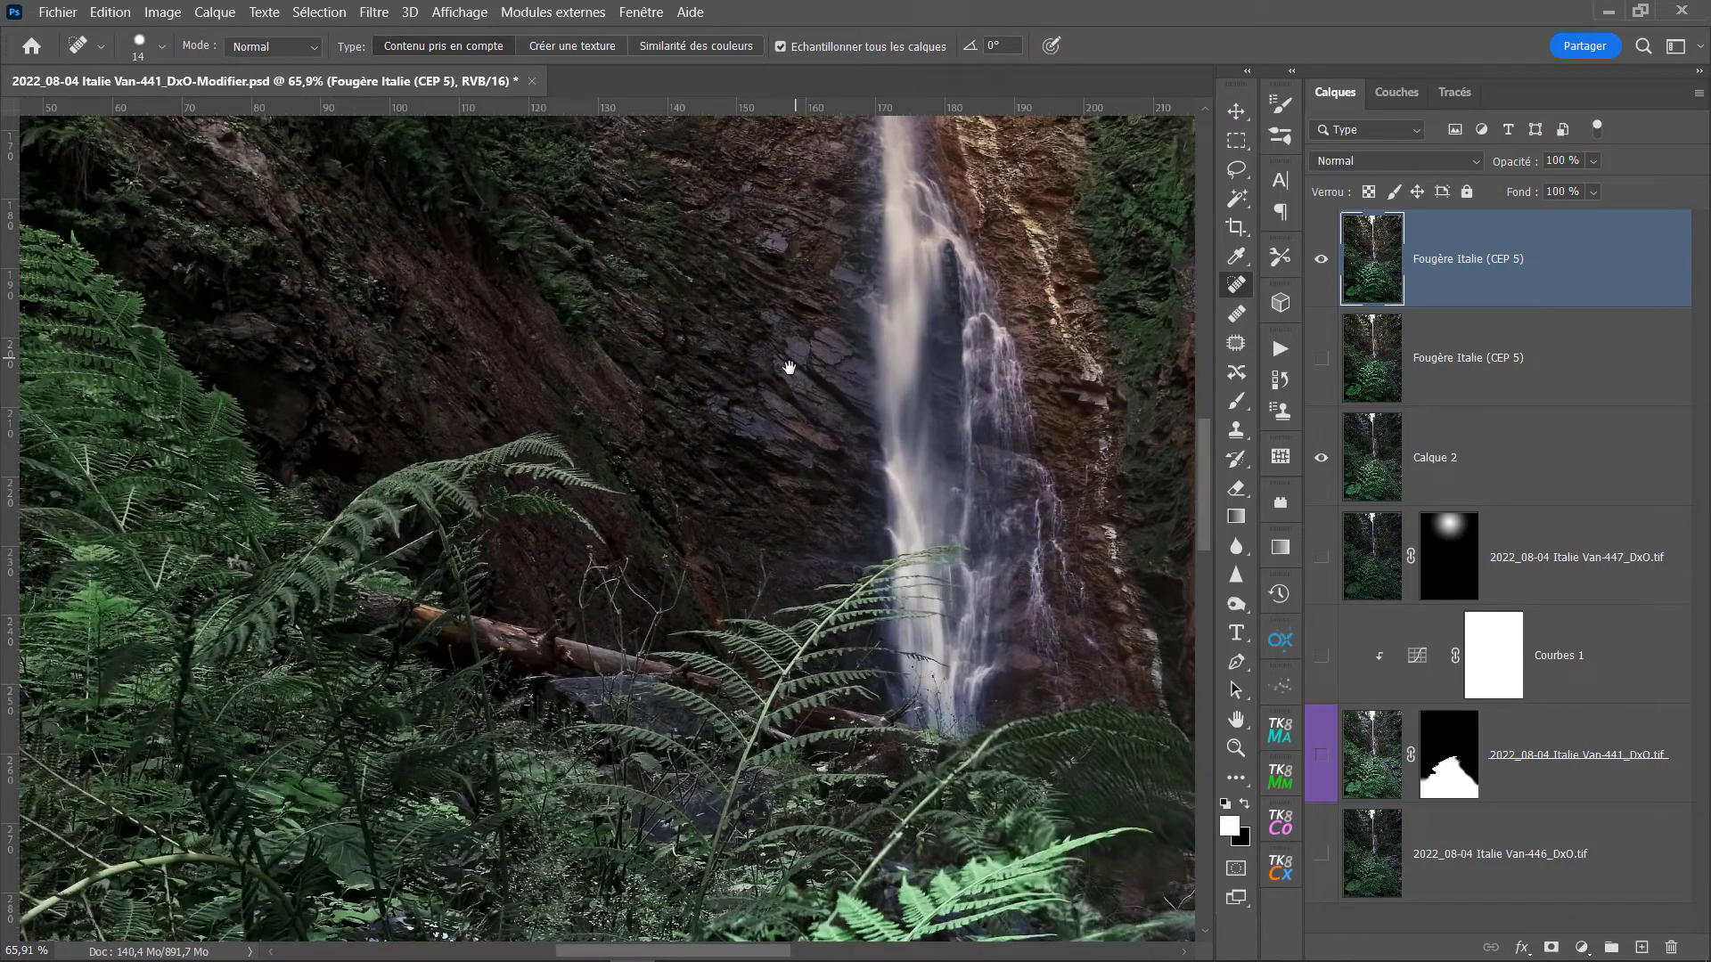
key("f")
key("f")
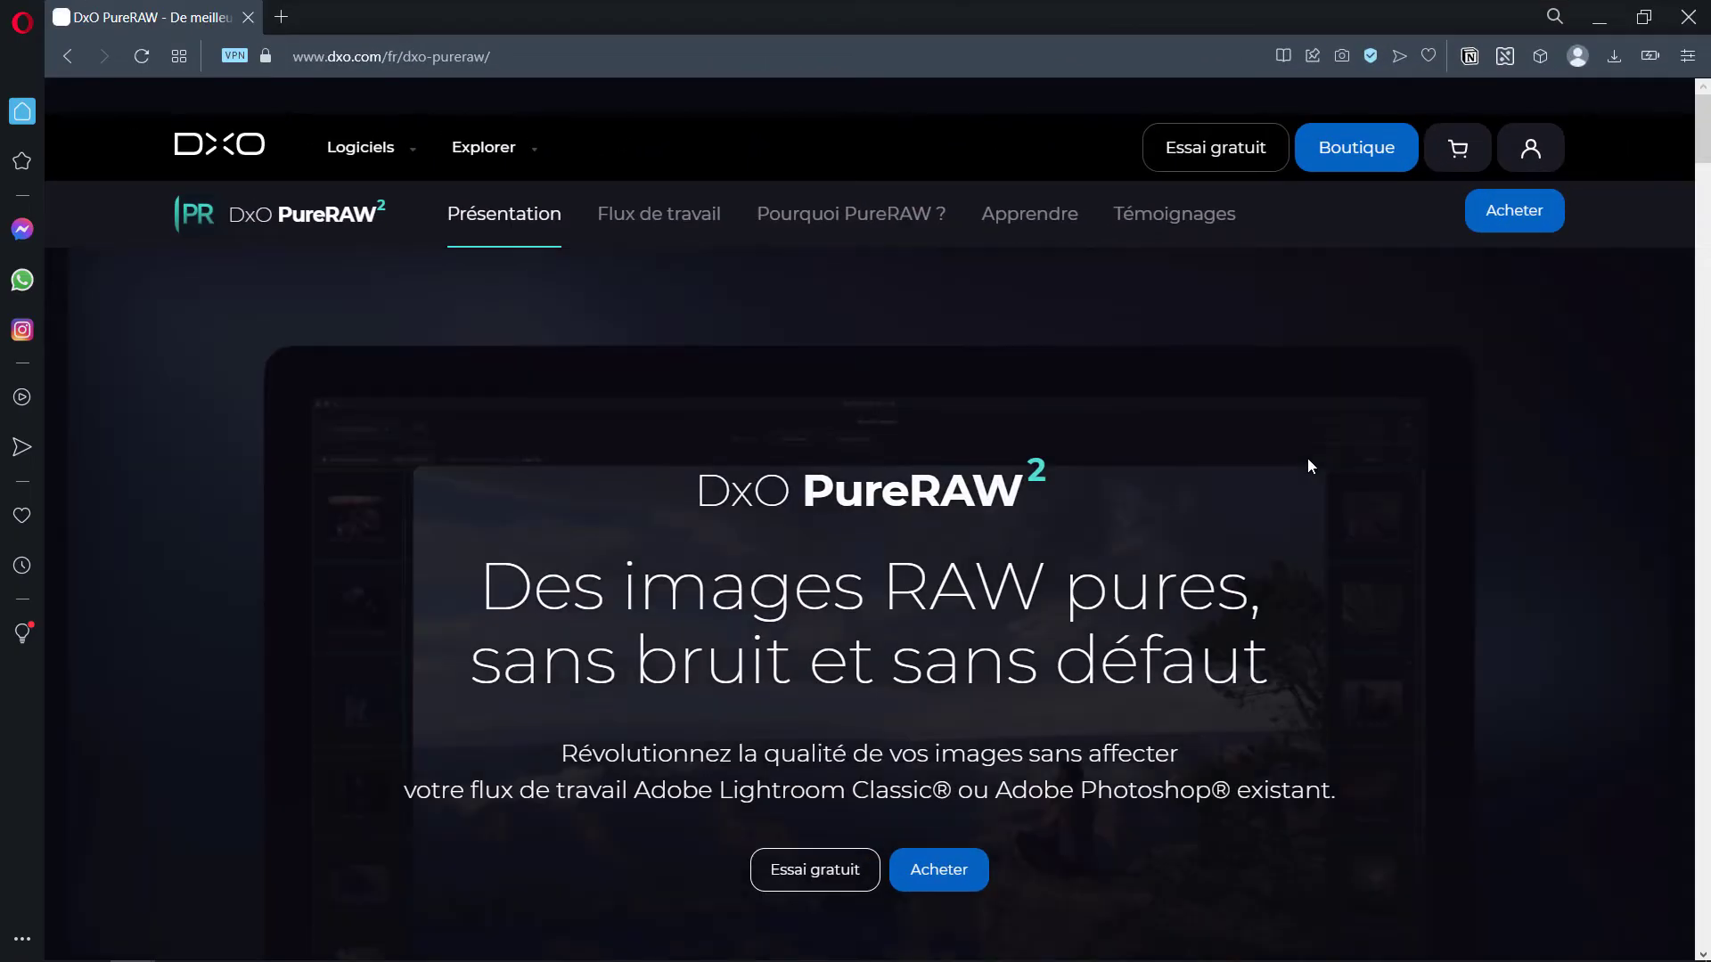
Step: Look through the DxO PureRAW 2 presentation page in the browser
scroll(1579, 441, "down", 10)
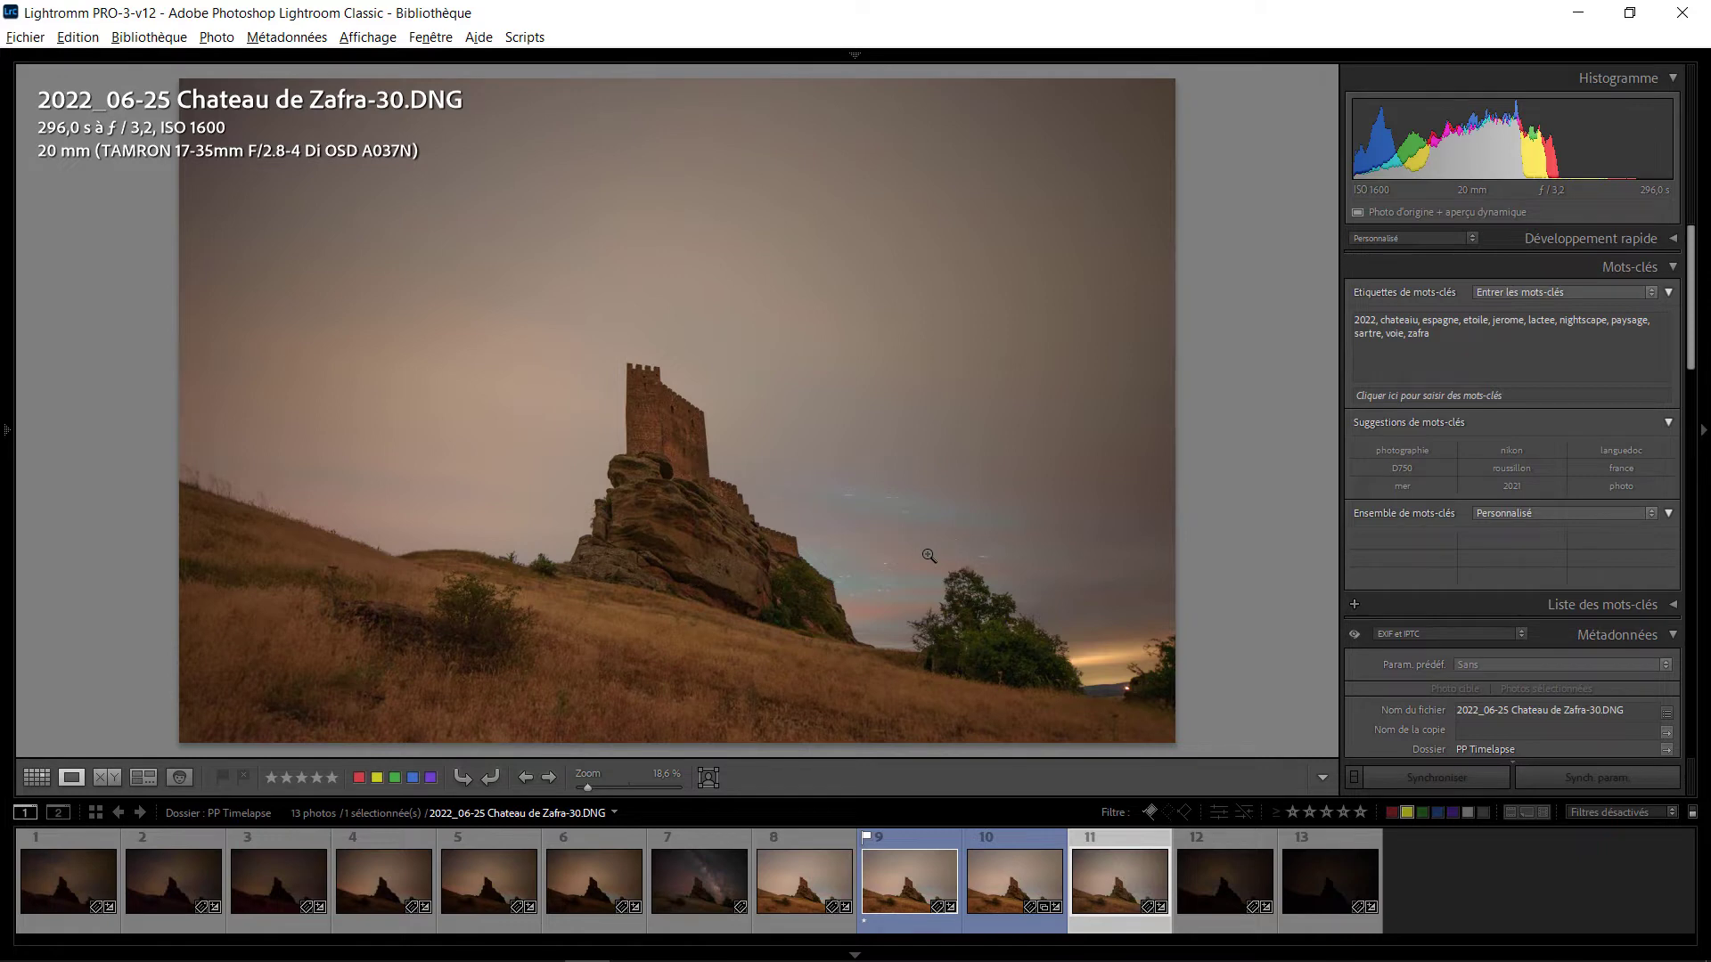
Step: Open the castle photo 2022_06-25 Chateau de Zafra-30.DNG for developing in Lightroom Classic and raise Ombres to +100 in the basic adjustments
key("d")
left_click(1495, 278)
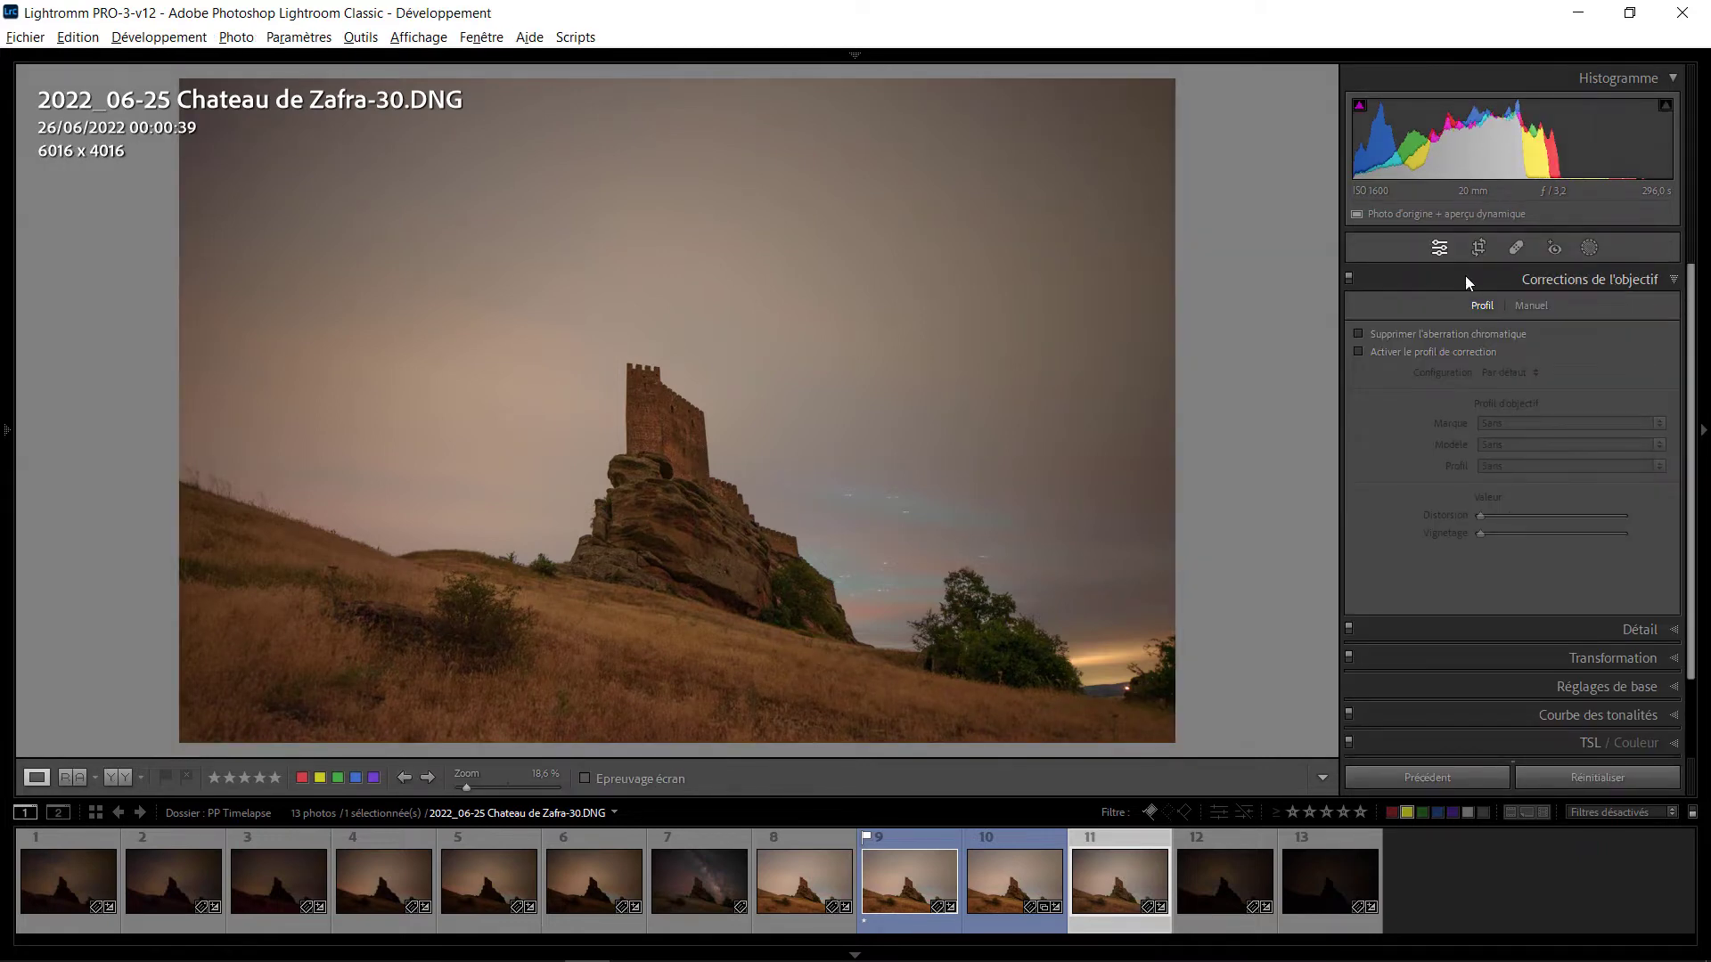
left_click(1465, 276)
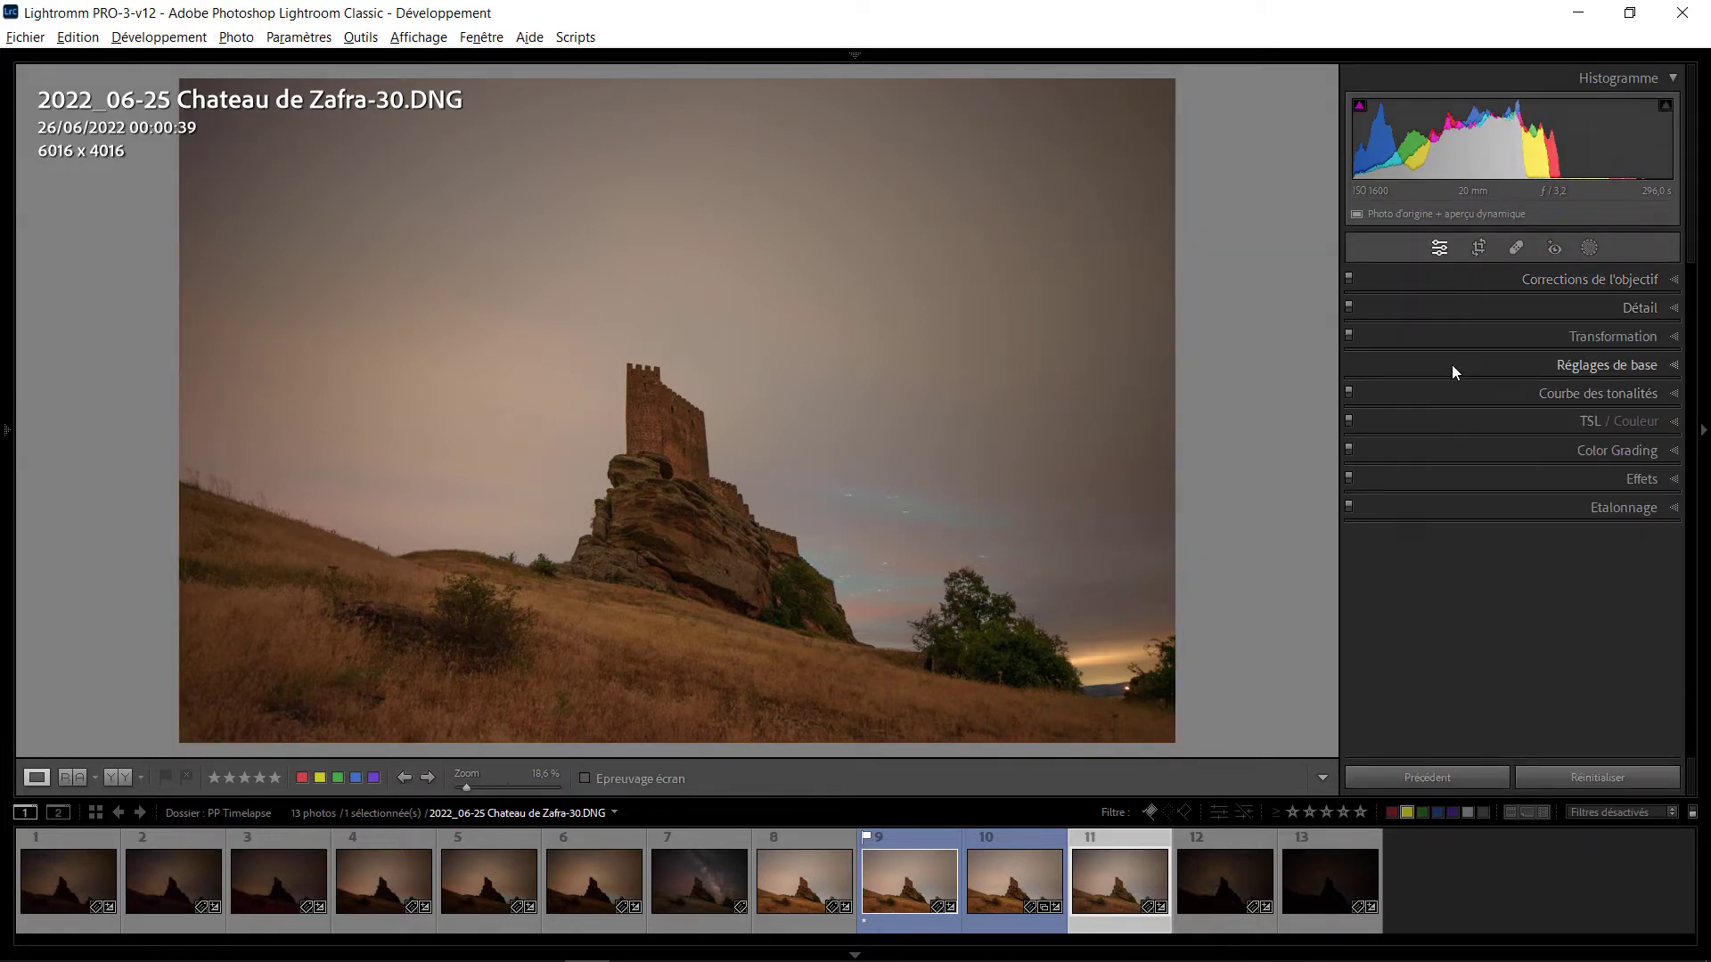
left_click(1452, 365)
left_click_drag(1551, 614, 1623, 612)
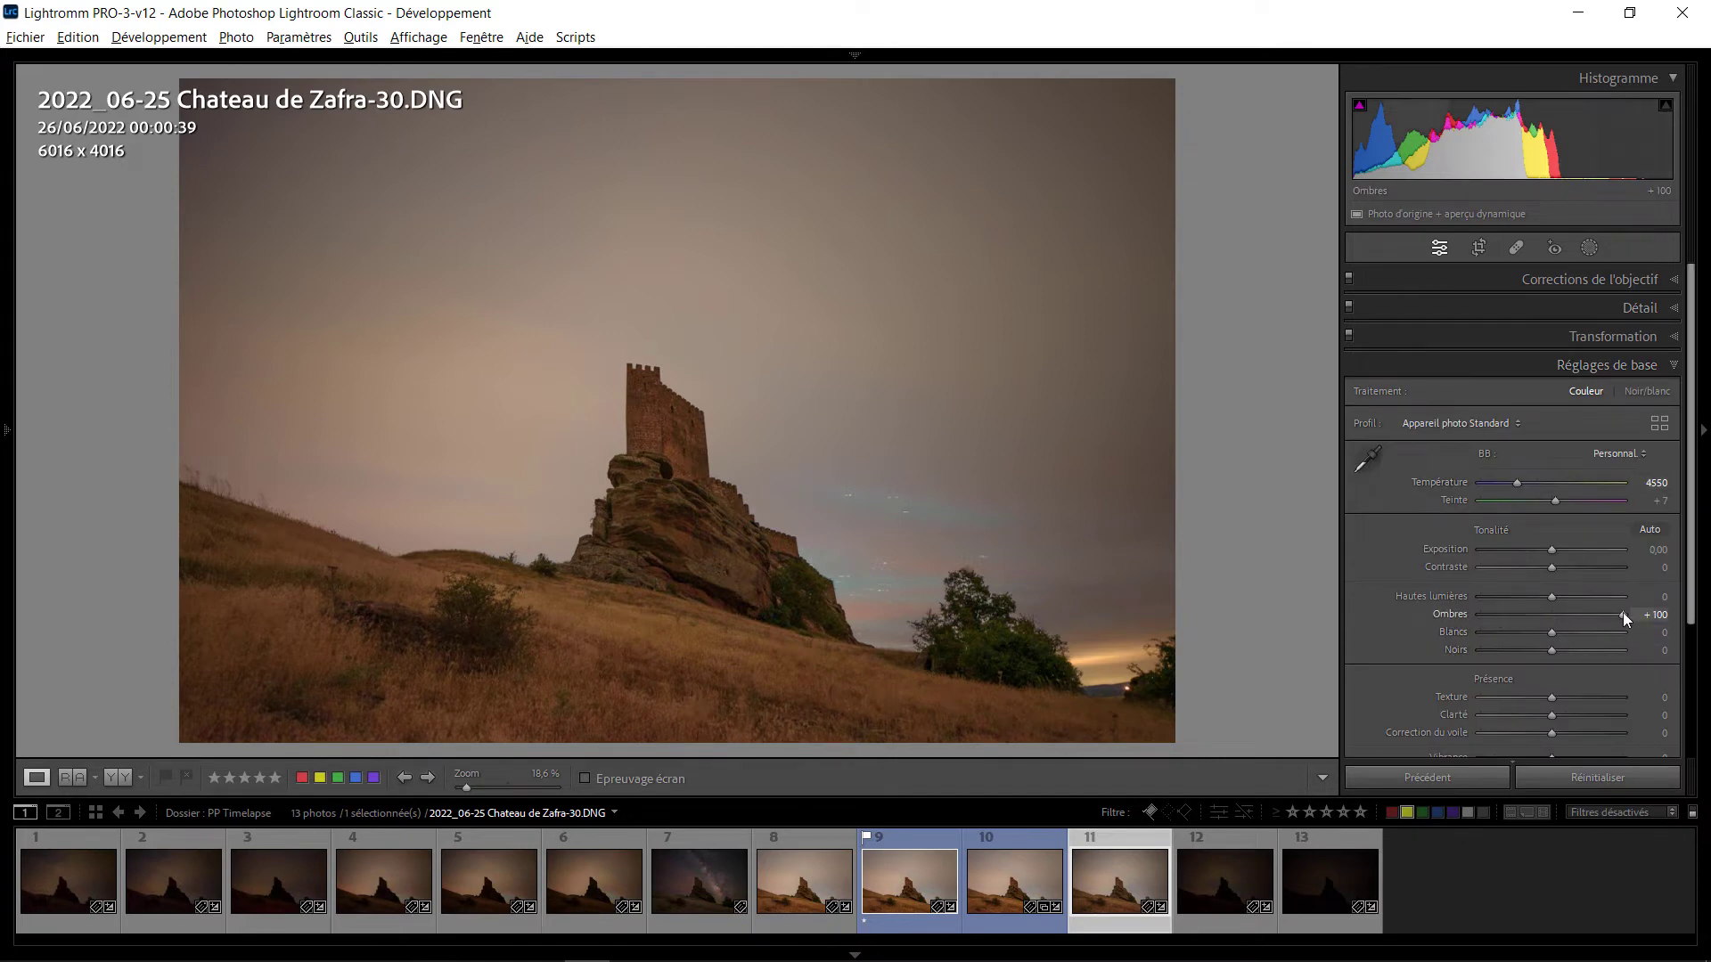
double_click(1623, 614)
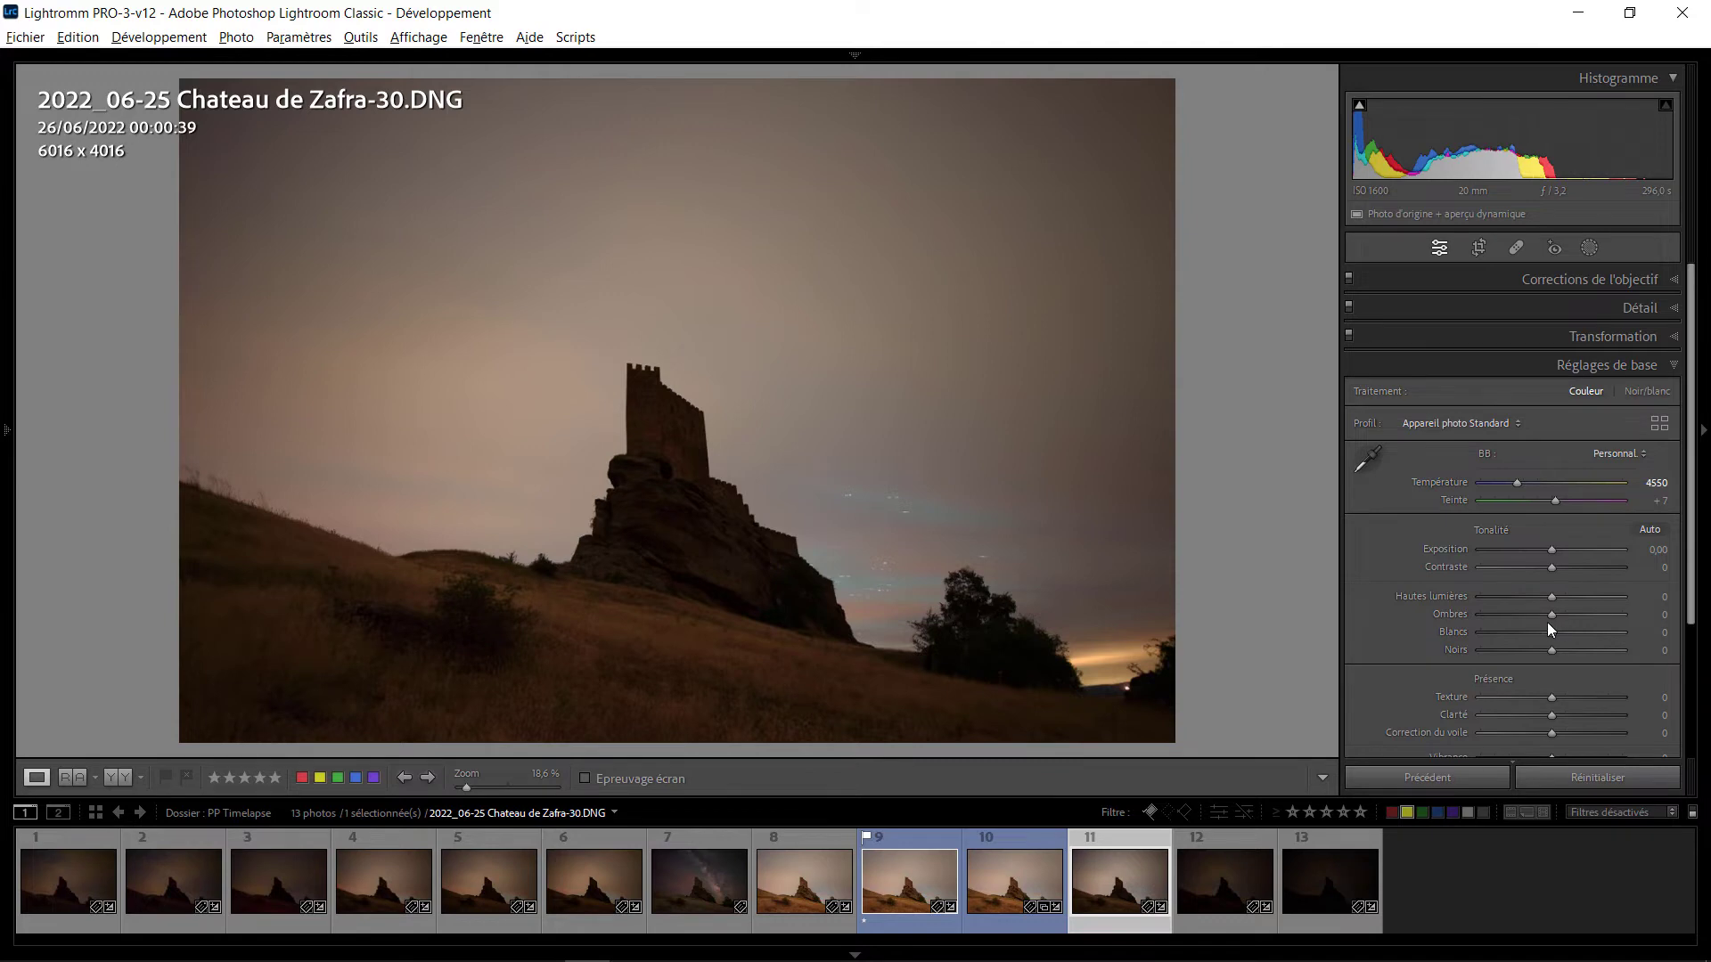
left_click_drag(1609, 617, 1630, 615)
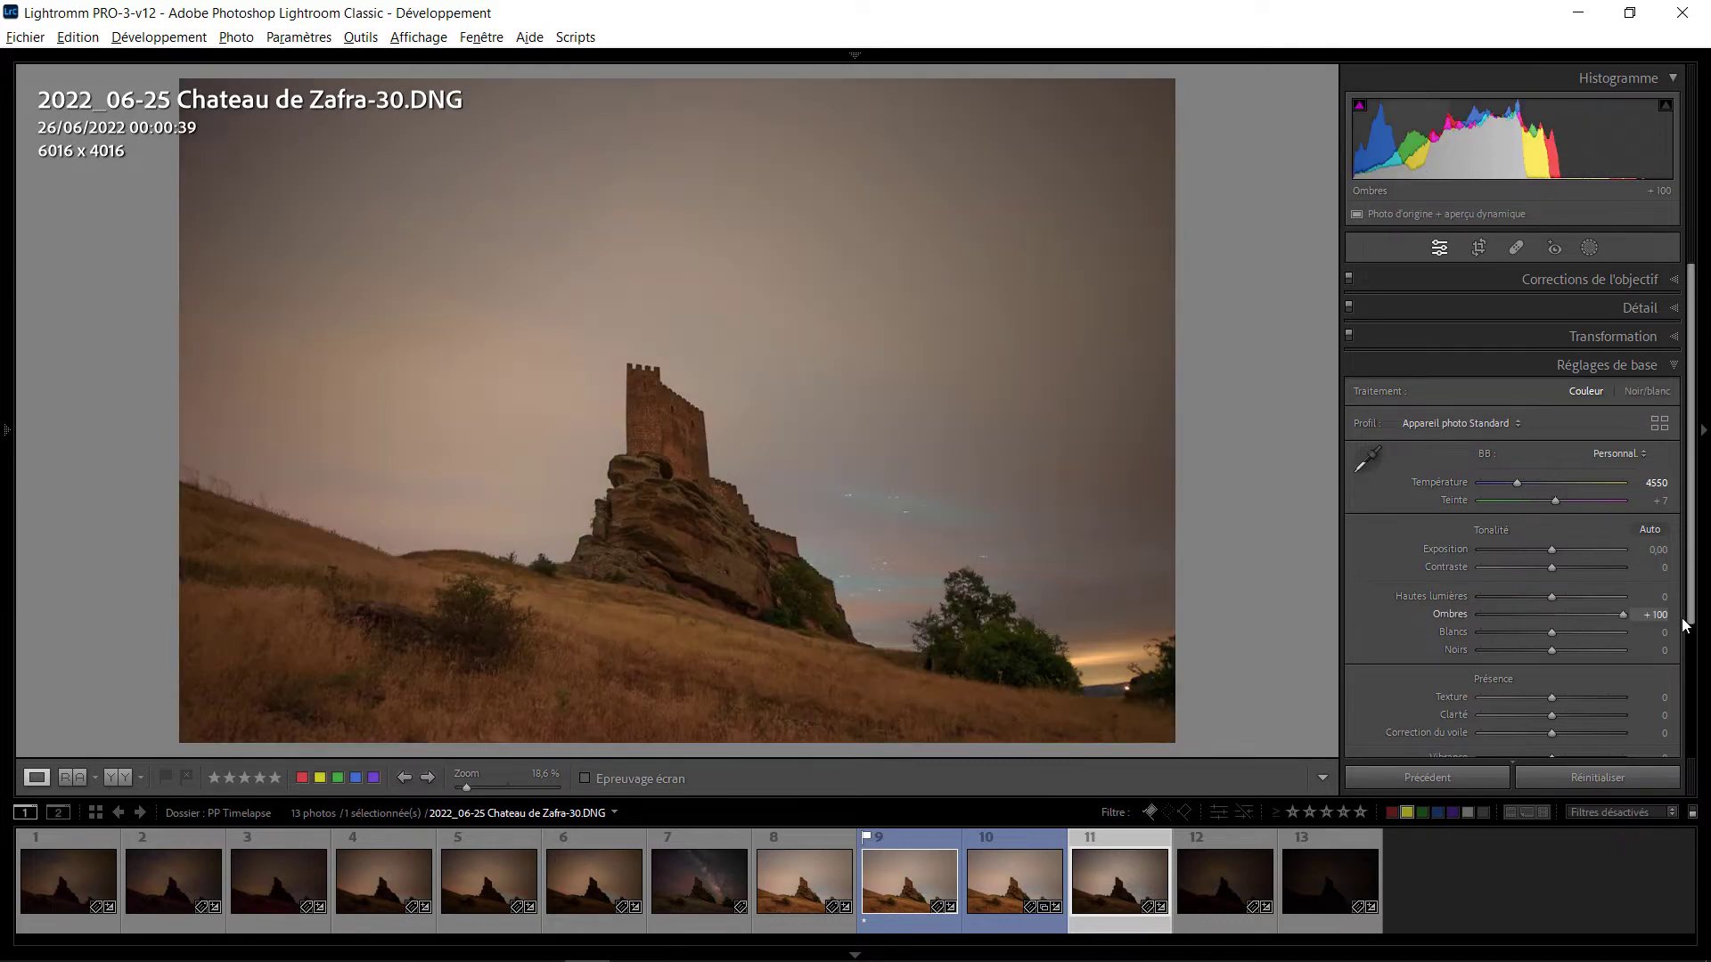
Step: Examine the noise in the brightened rock and castle tower at 100 % zoom
left_click(695, 588)
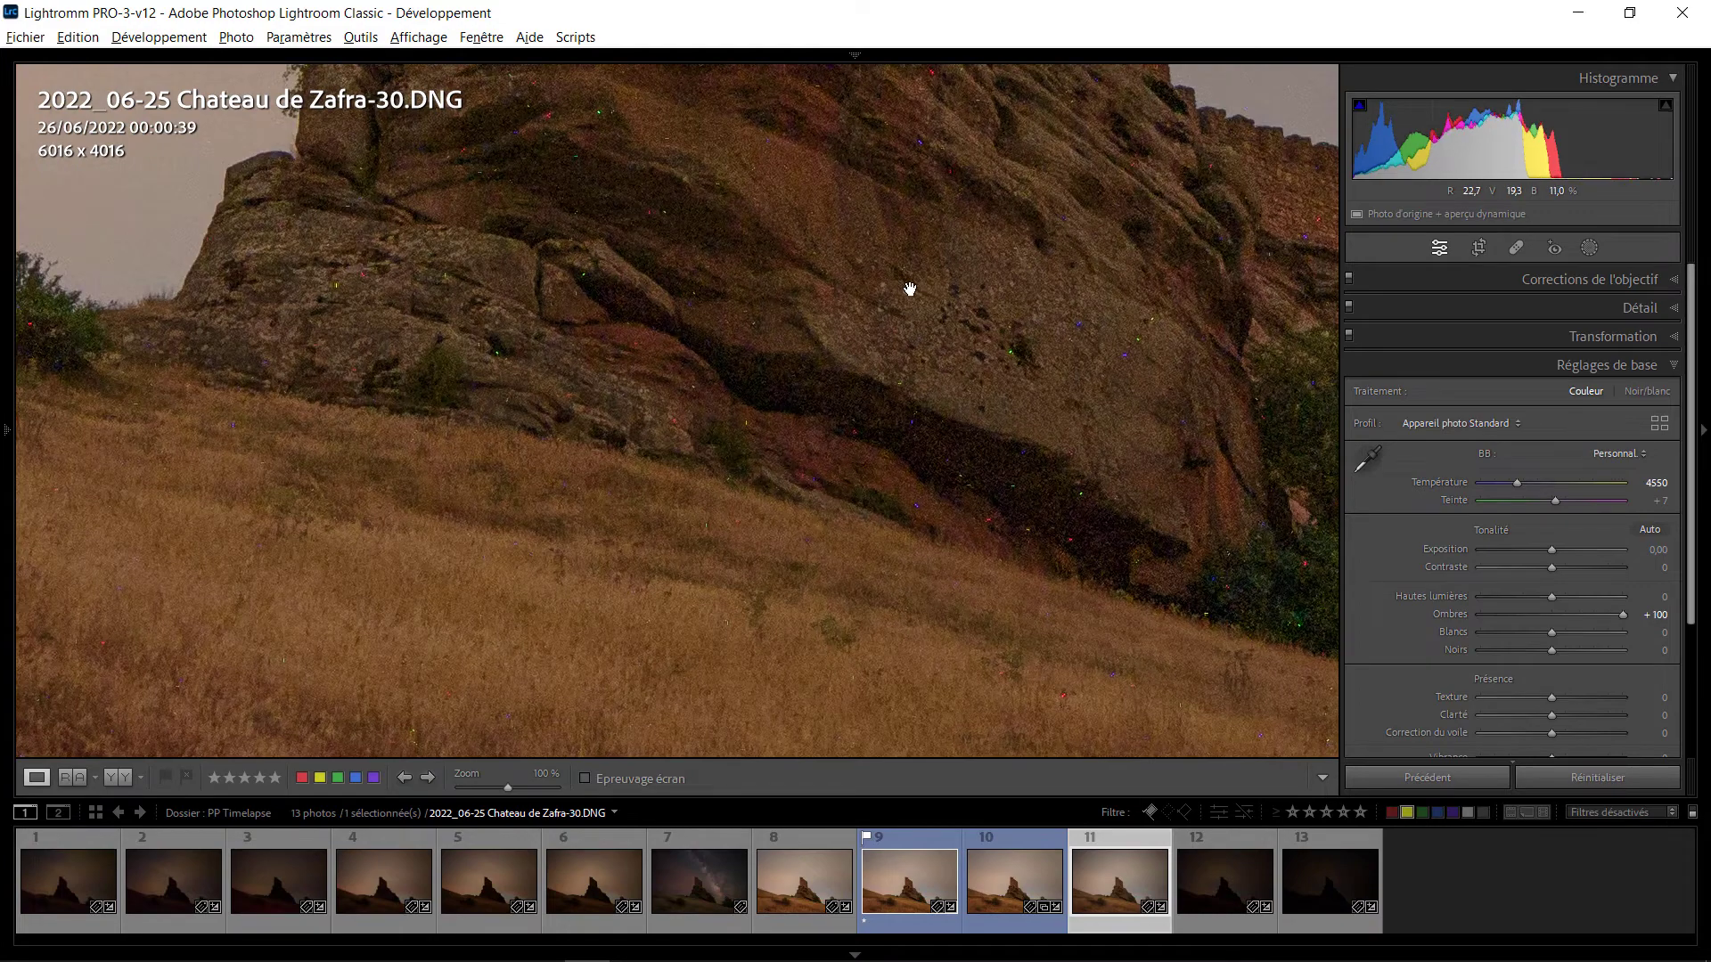
left_click_drag(909, 290, 722, 520)
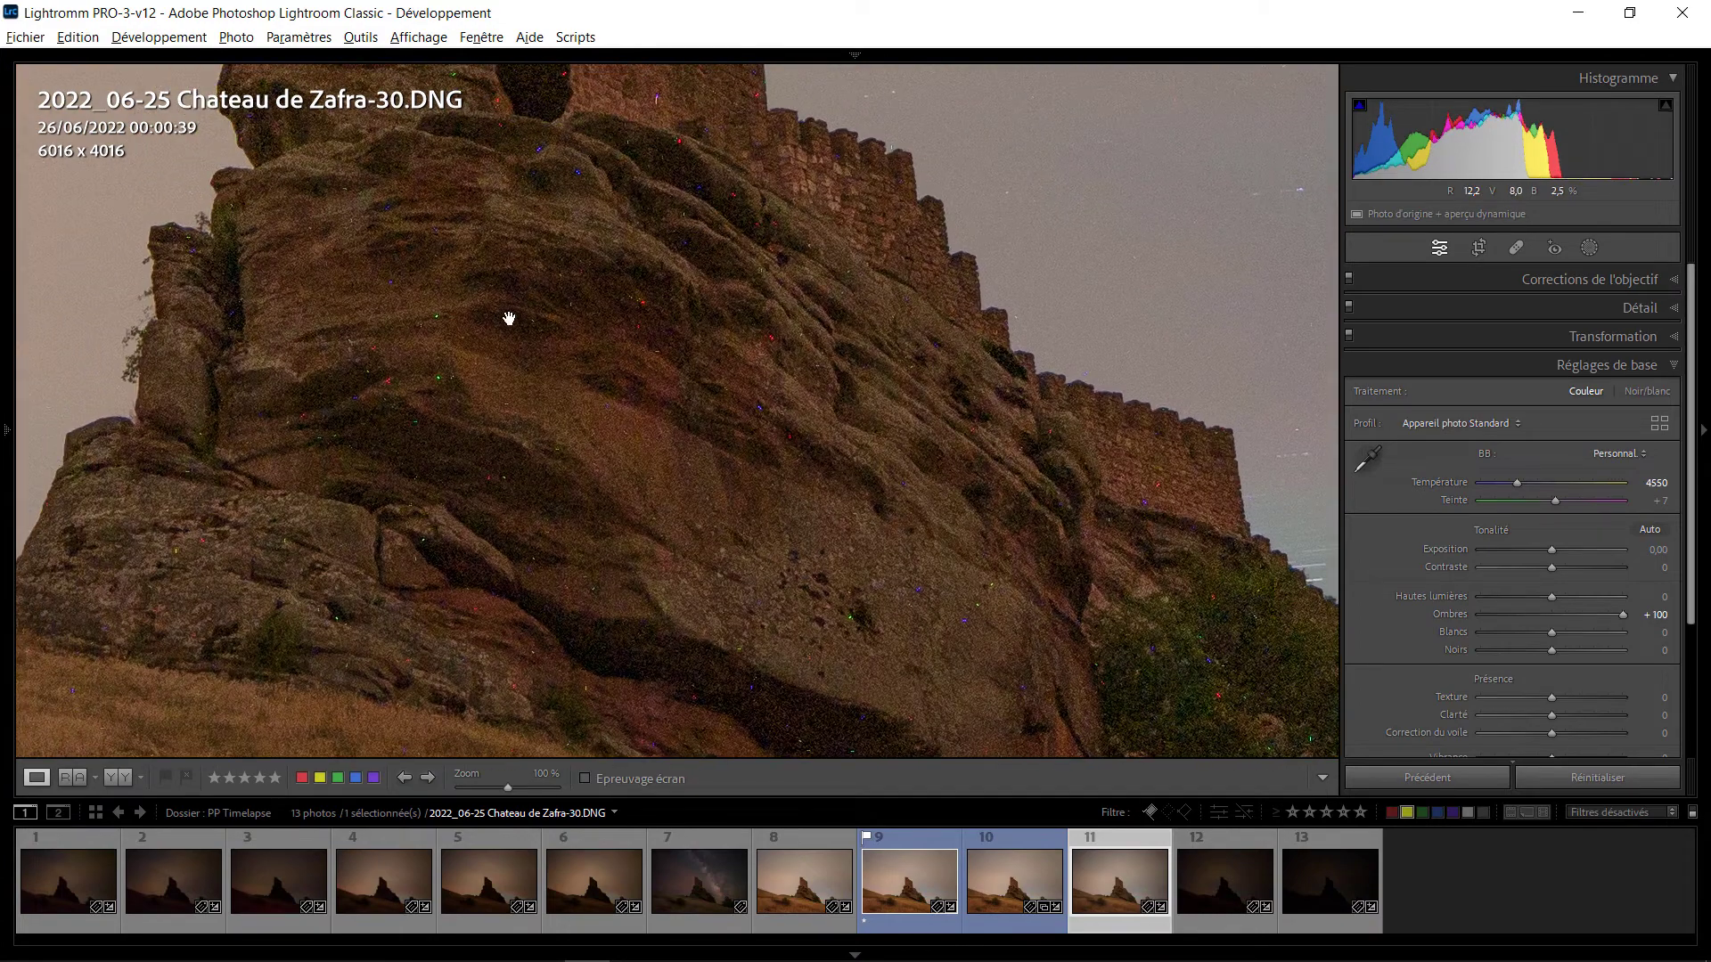
left_click_drag(687, 324, 771, 611)
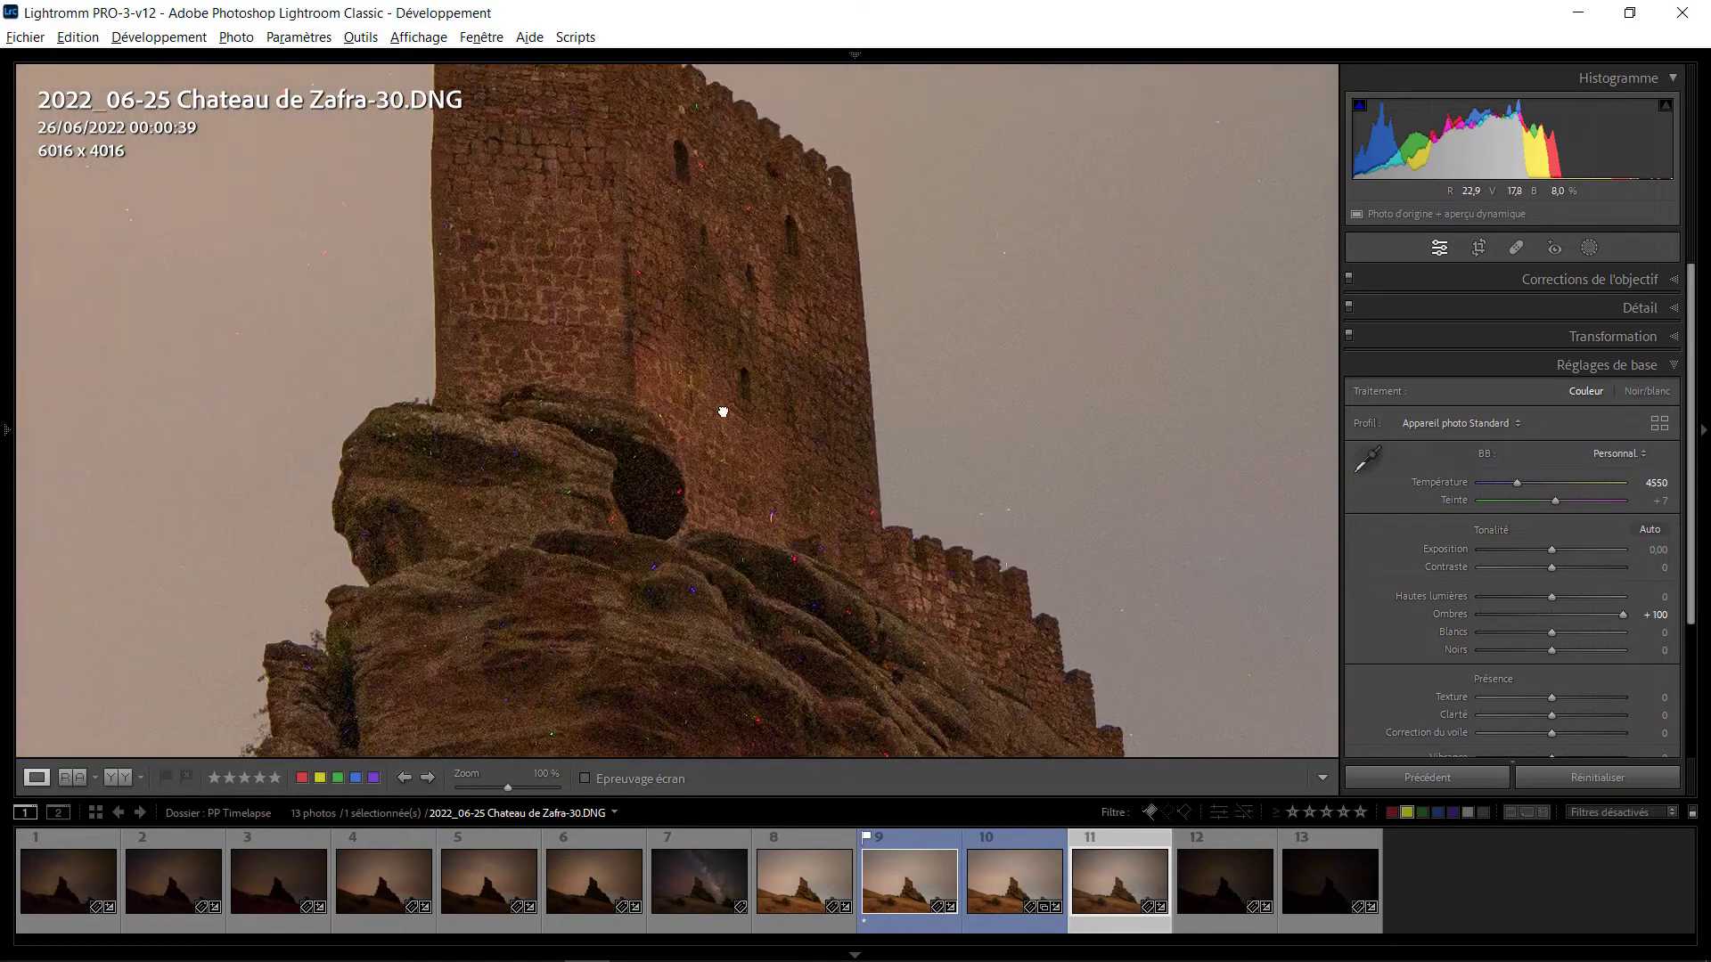
left_click_drag(722, 409, 739, 605)
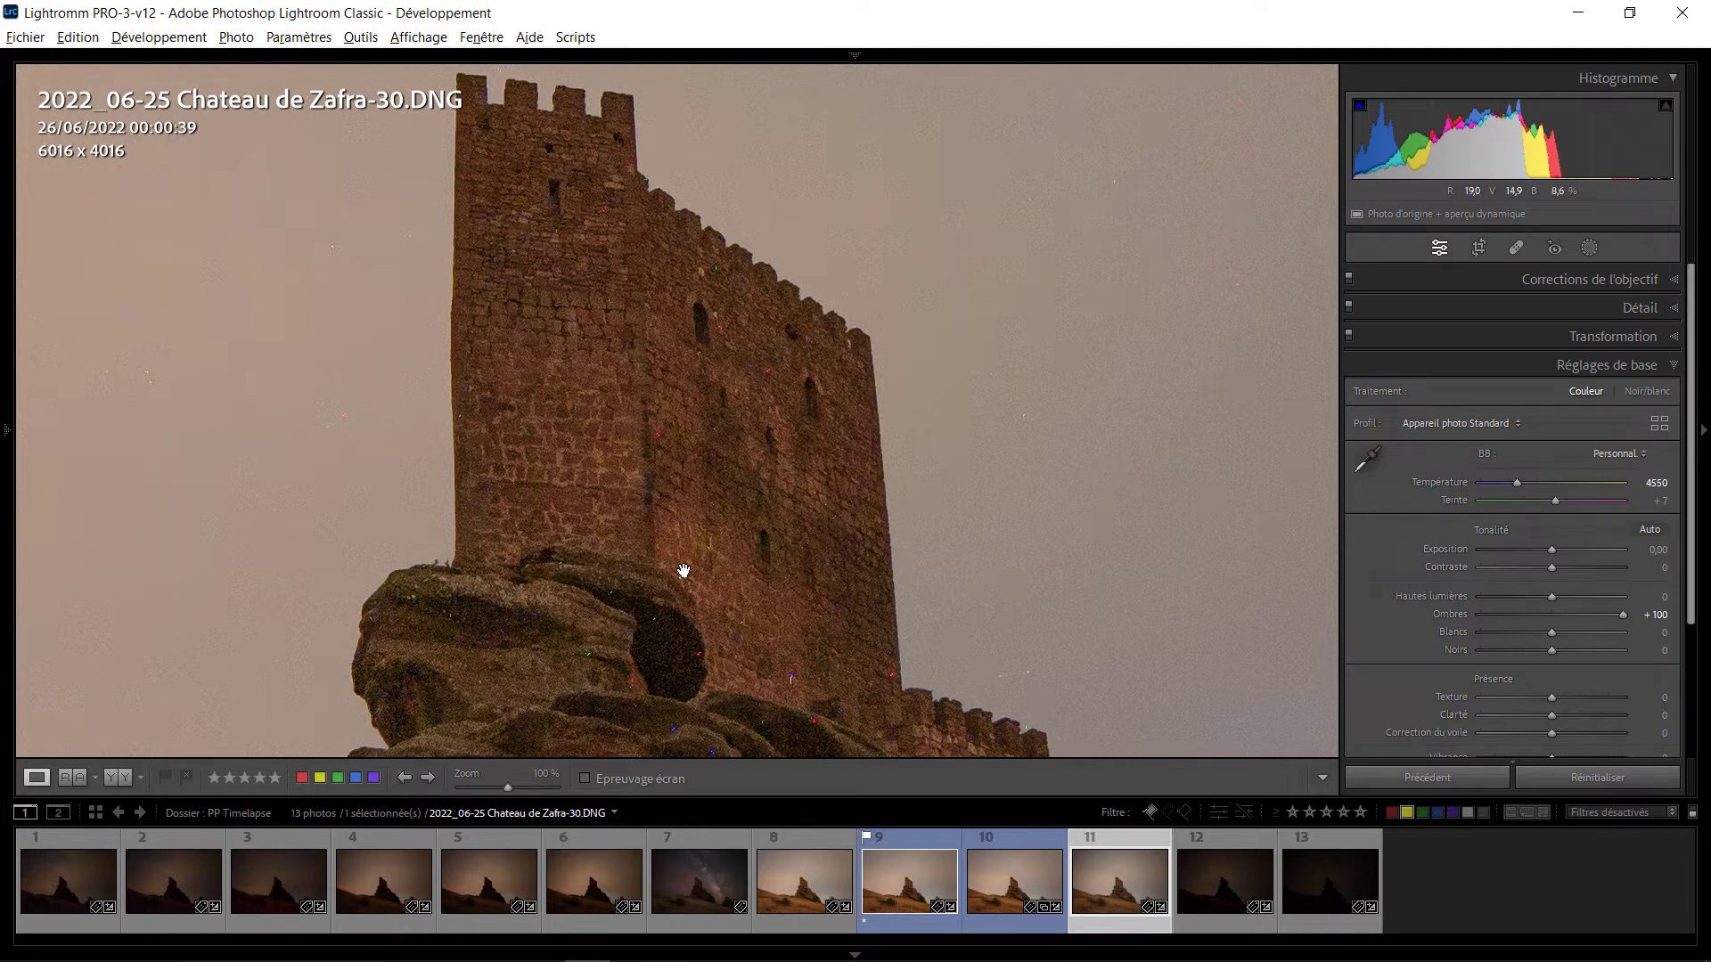
left_click_drag(680, 573, 708, 646)
Step: Compare the noise on the castle and rocks with Ombres at 0 and back at +100
double_click(1623, 614)
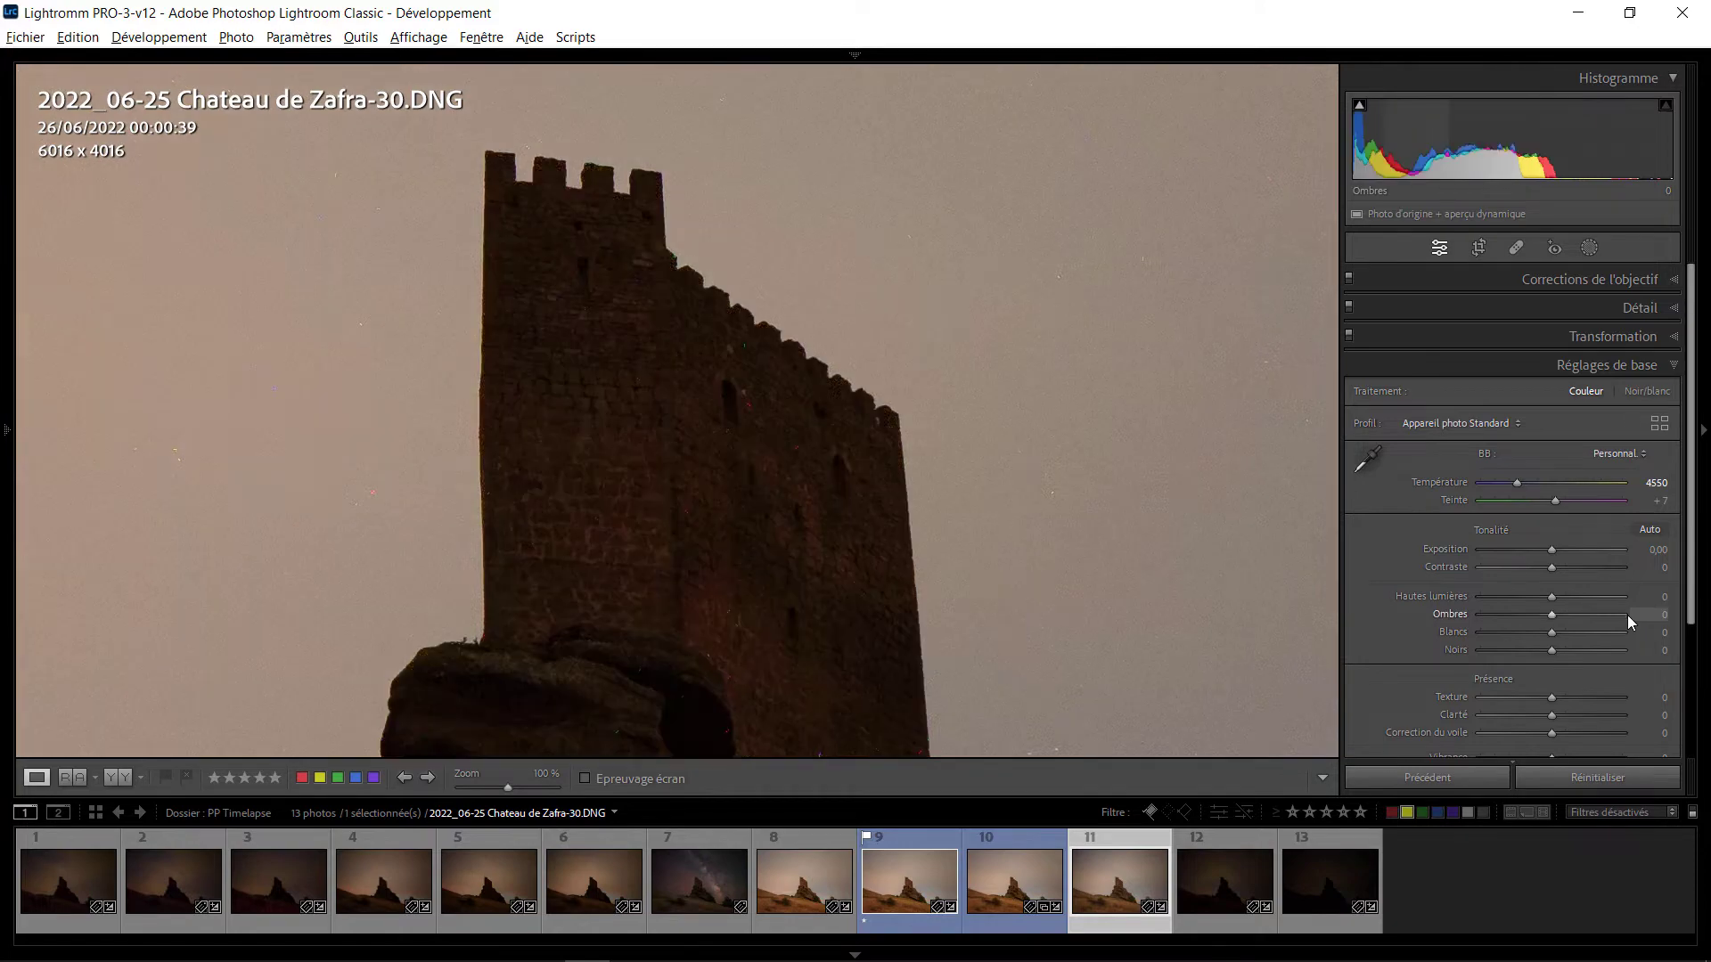
left_click_drag(789, 577, 802, 347)
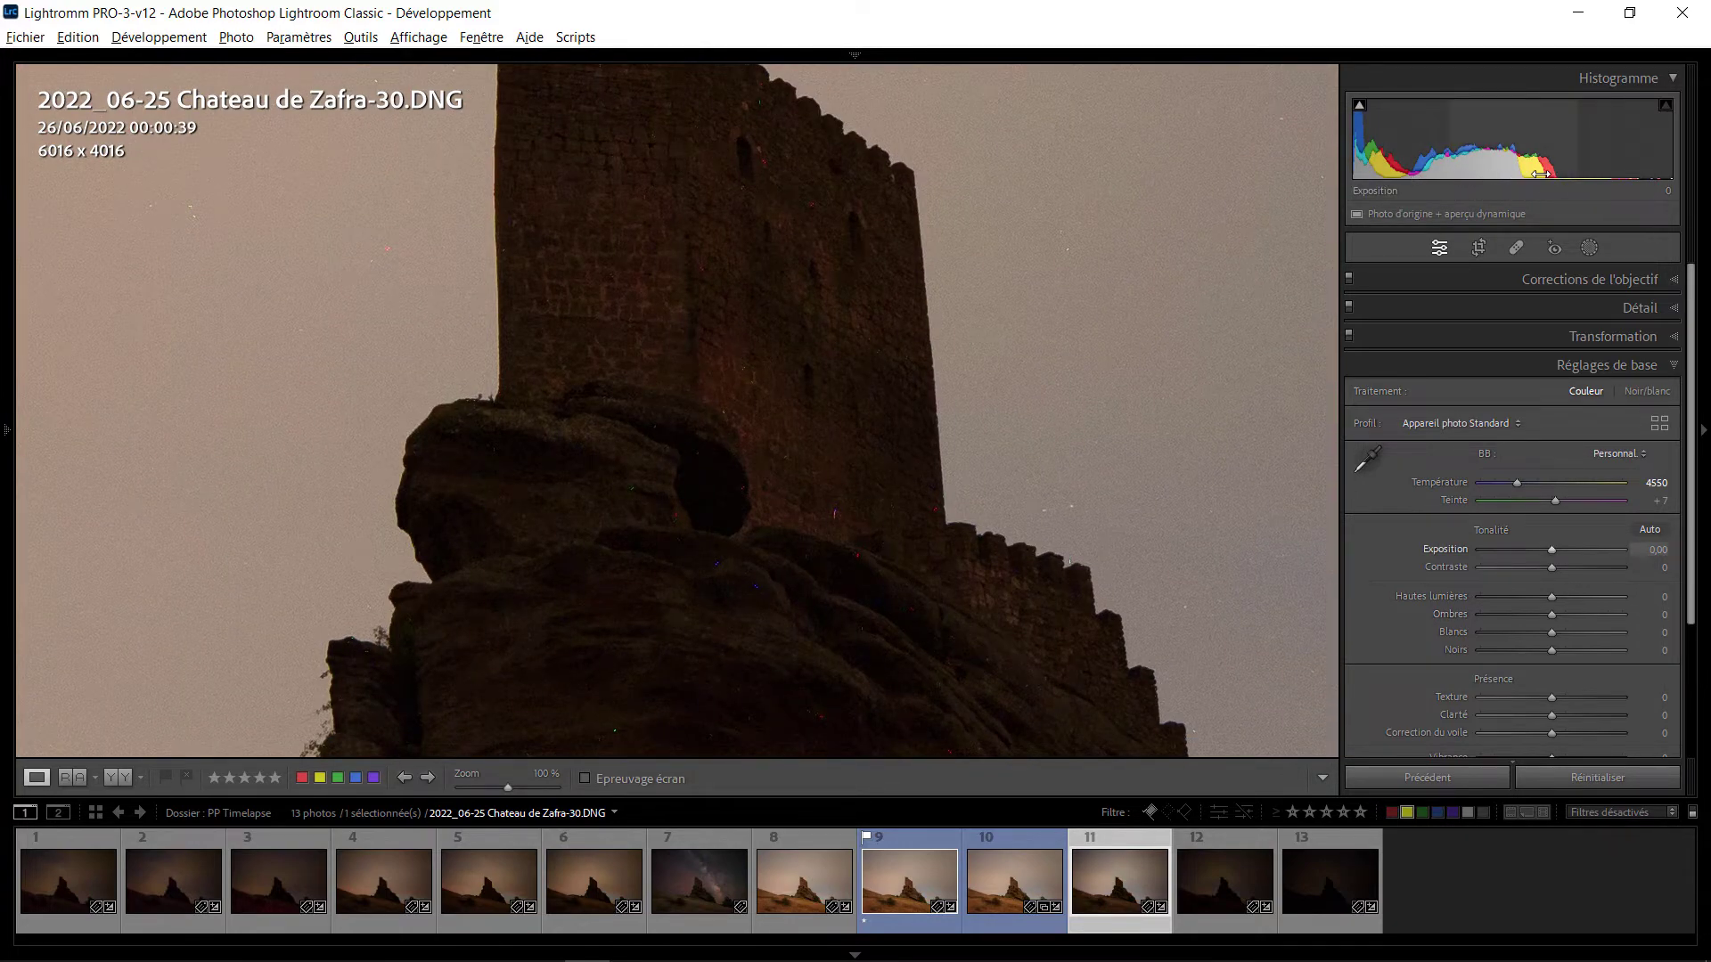
left_click_drag(1551, 614, 1657, 615)
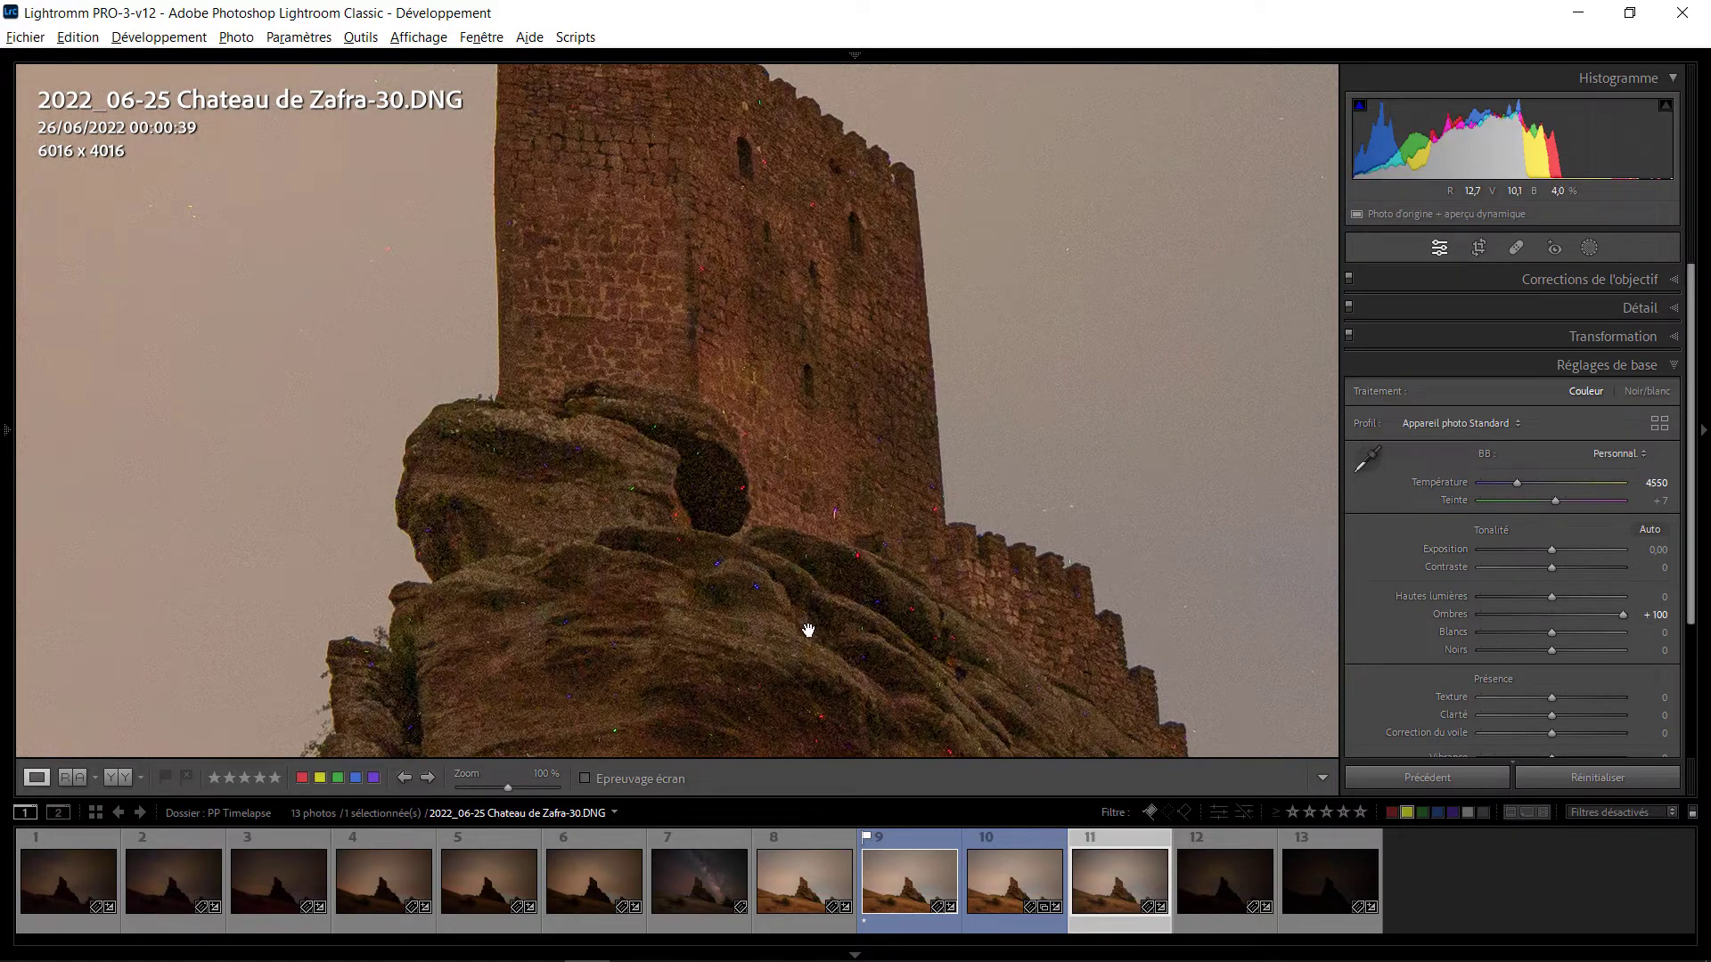
left_click_drag(755, 656, 741, 718)
left_click_drag(713, 282, 715, 419)
left_click_drag(867, 584, 656, 153)
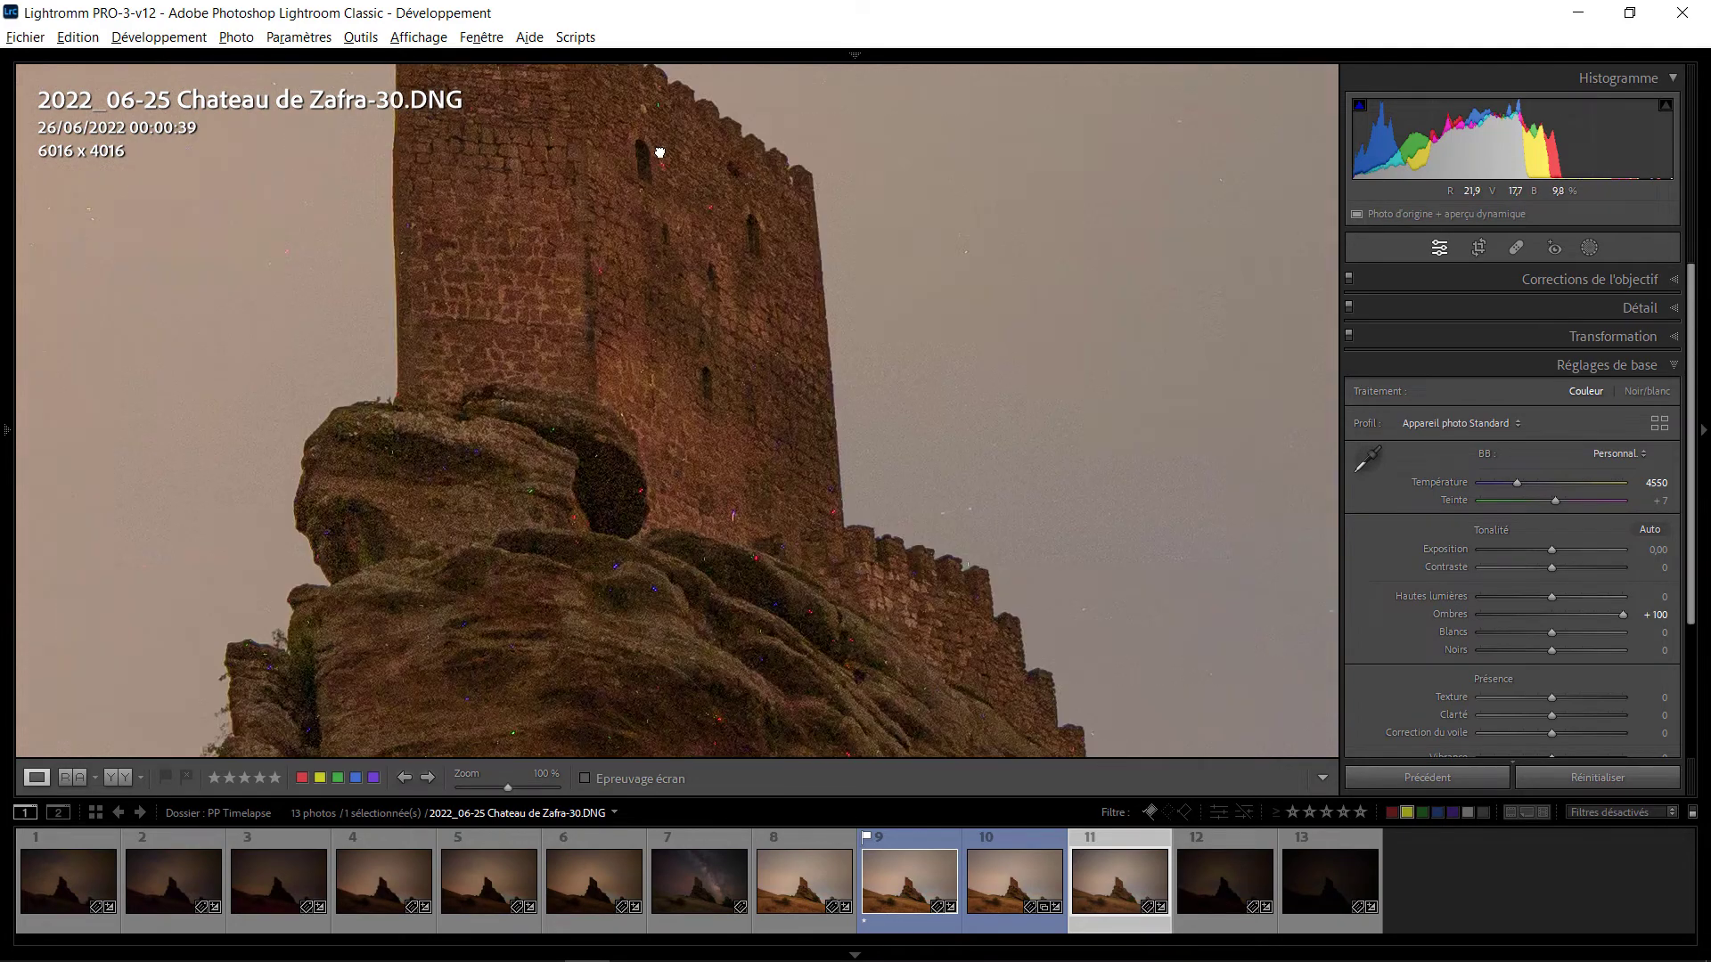
Step: Examine the noise in the castle walls, rocks, grass and trees at 100 % zoom, finishing with the whole photo in view
left_click_drag(1005, 700, 675, 241)
left_click_drag(1042, 749, 828, 489)
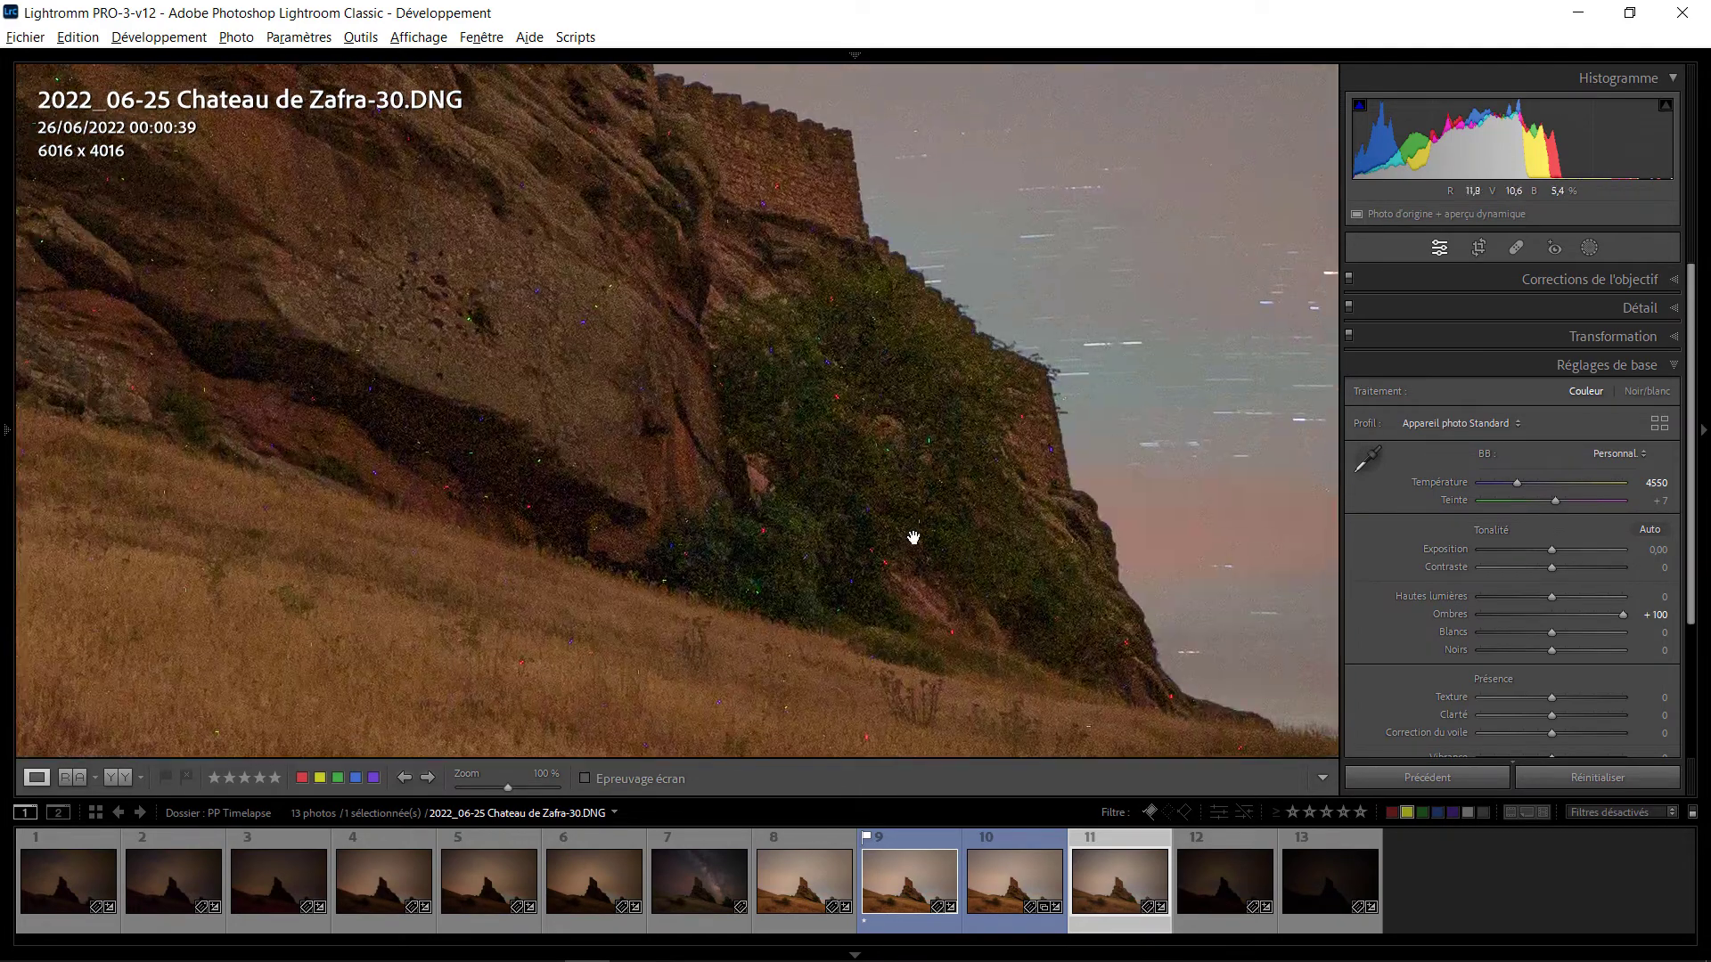
left_click_drag(670, 543, 638, 241)
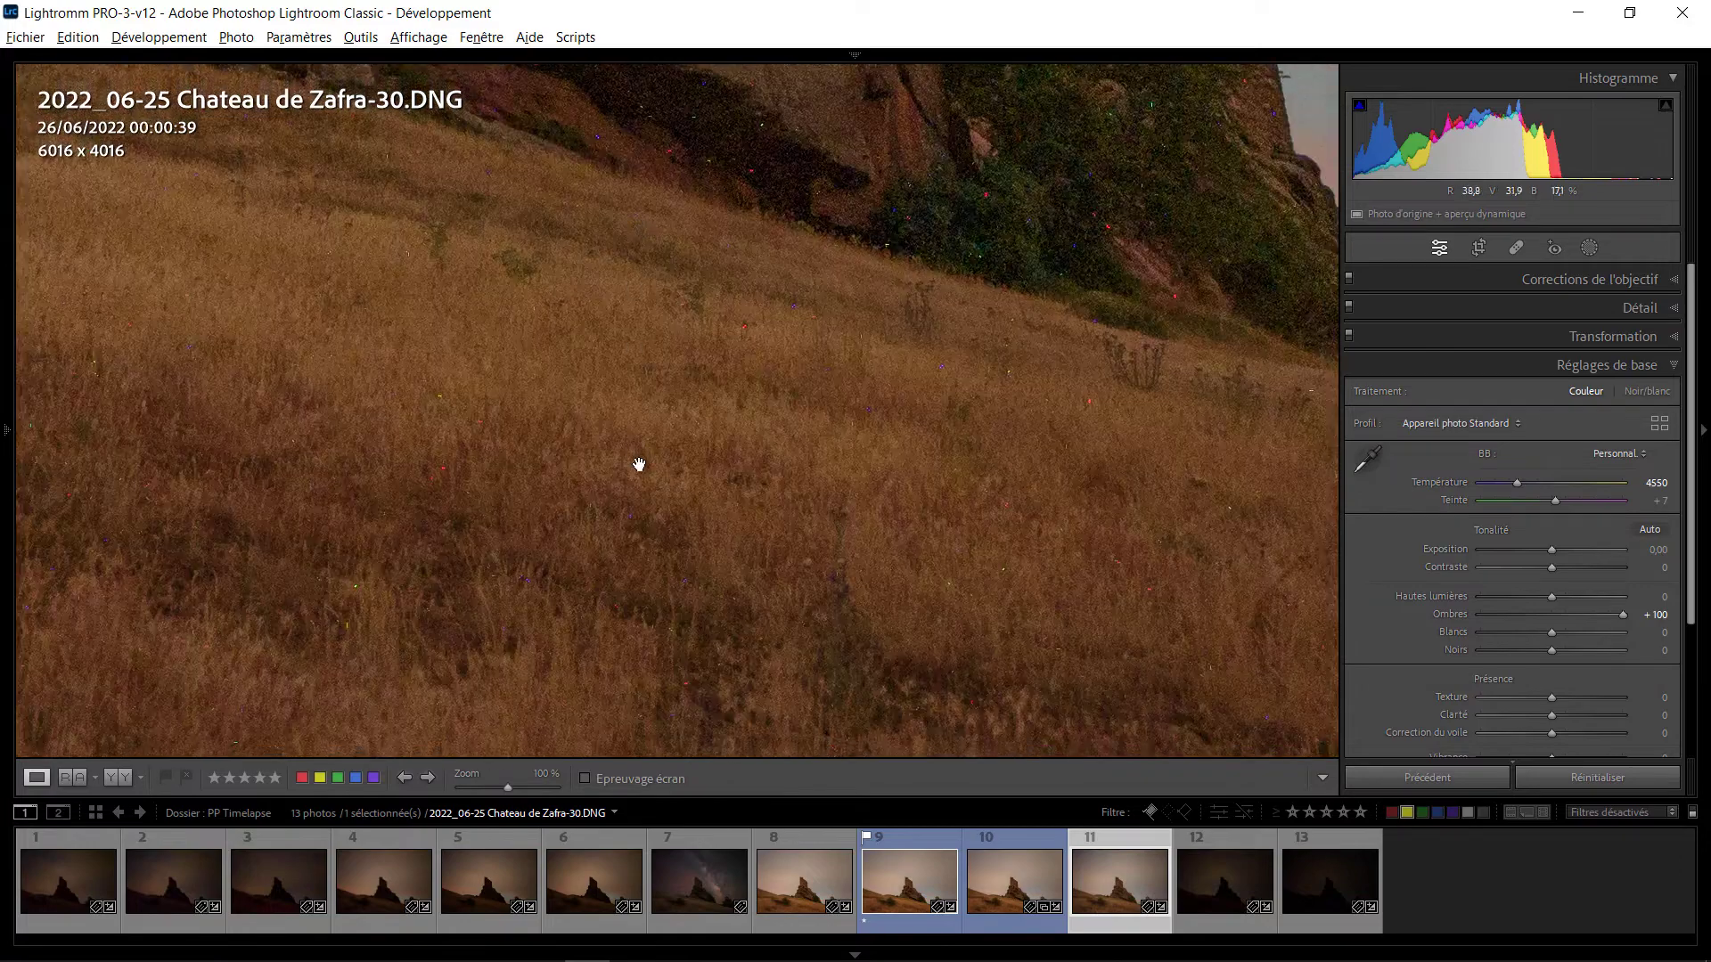
left_click_drag(630, 559, 470, 280)
left_click_drag(970, 446, 764, 634)
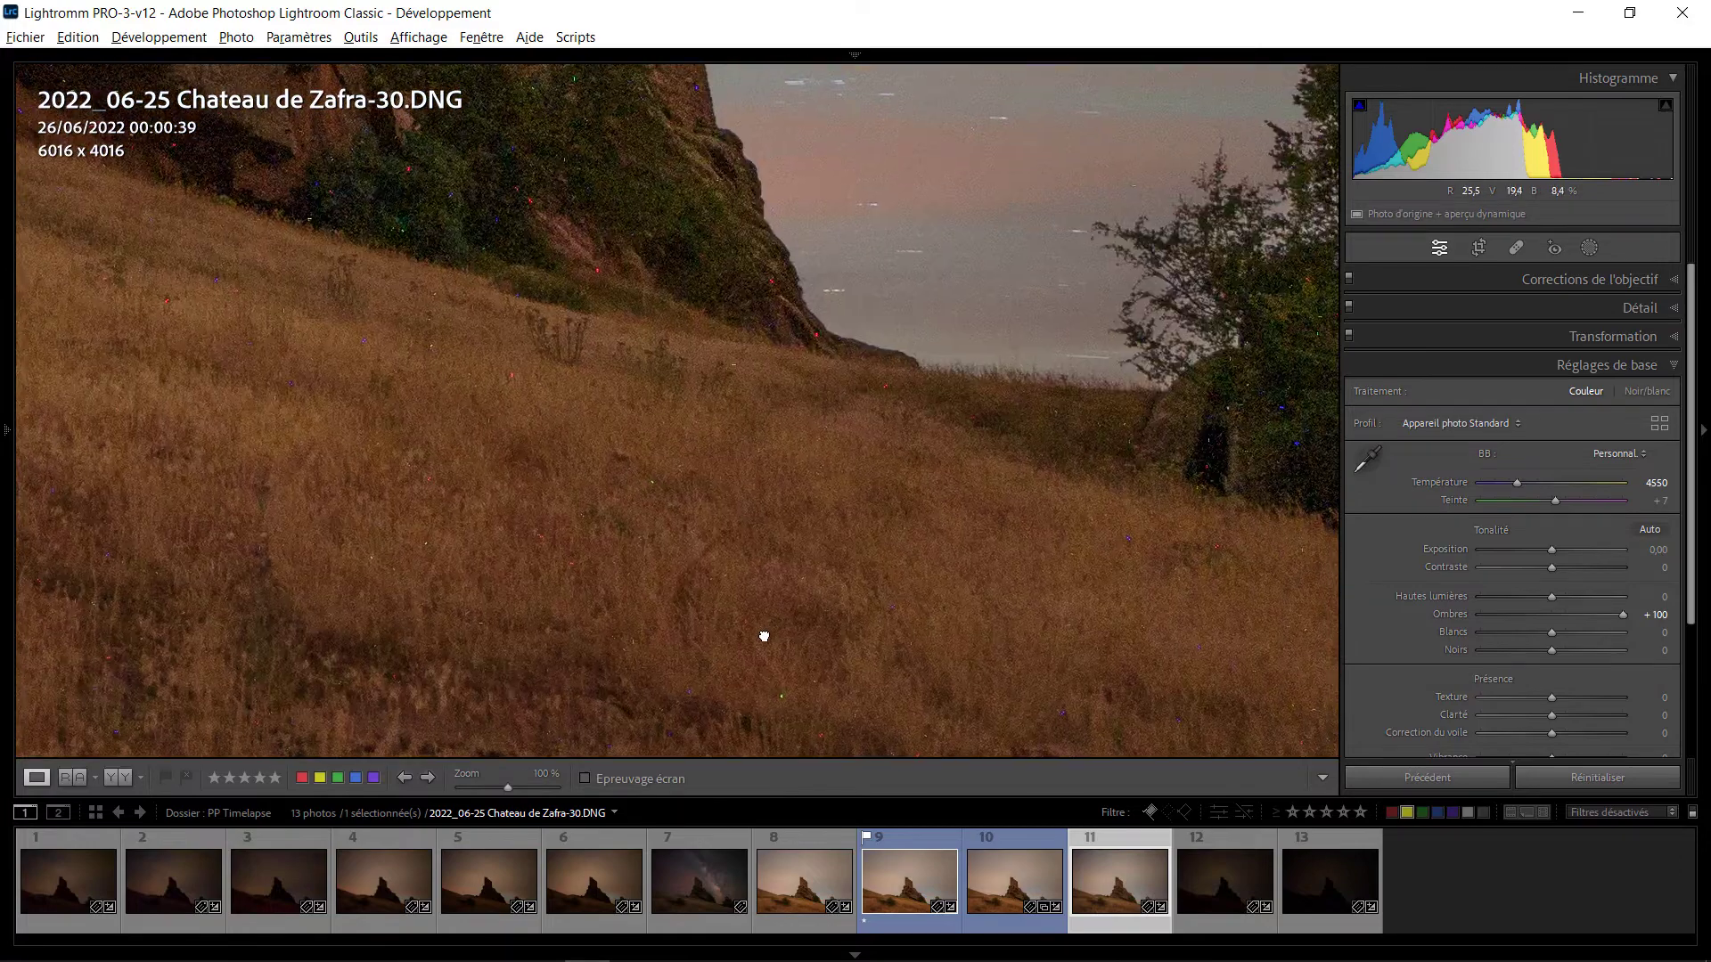
left_click_drag(818, 576, 711, 565)
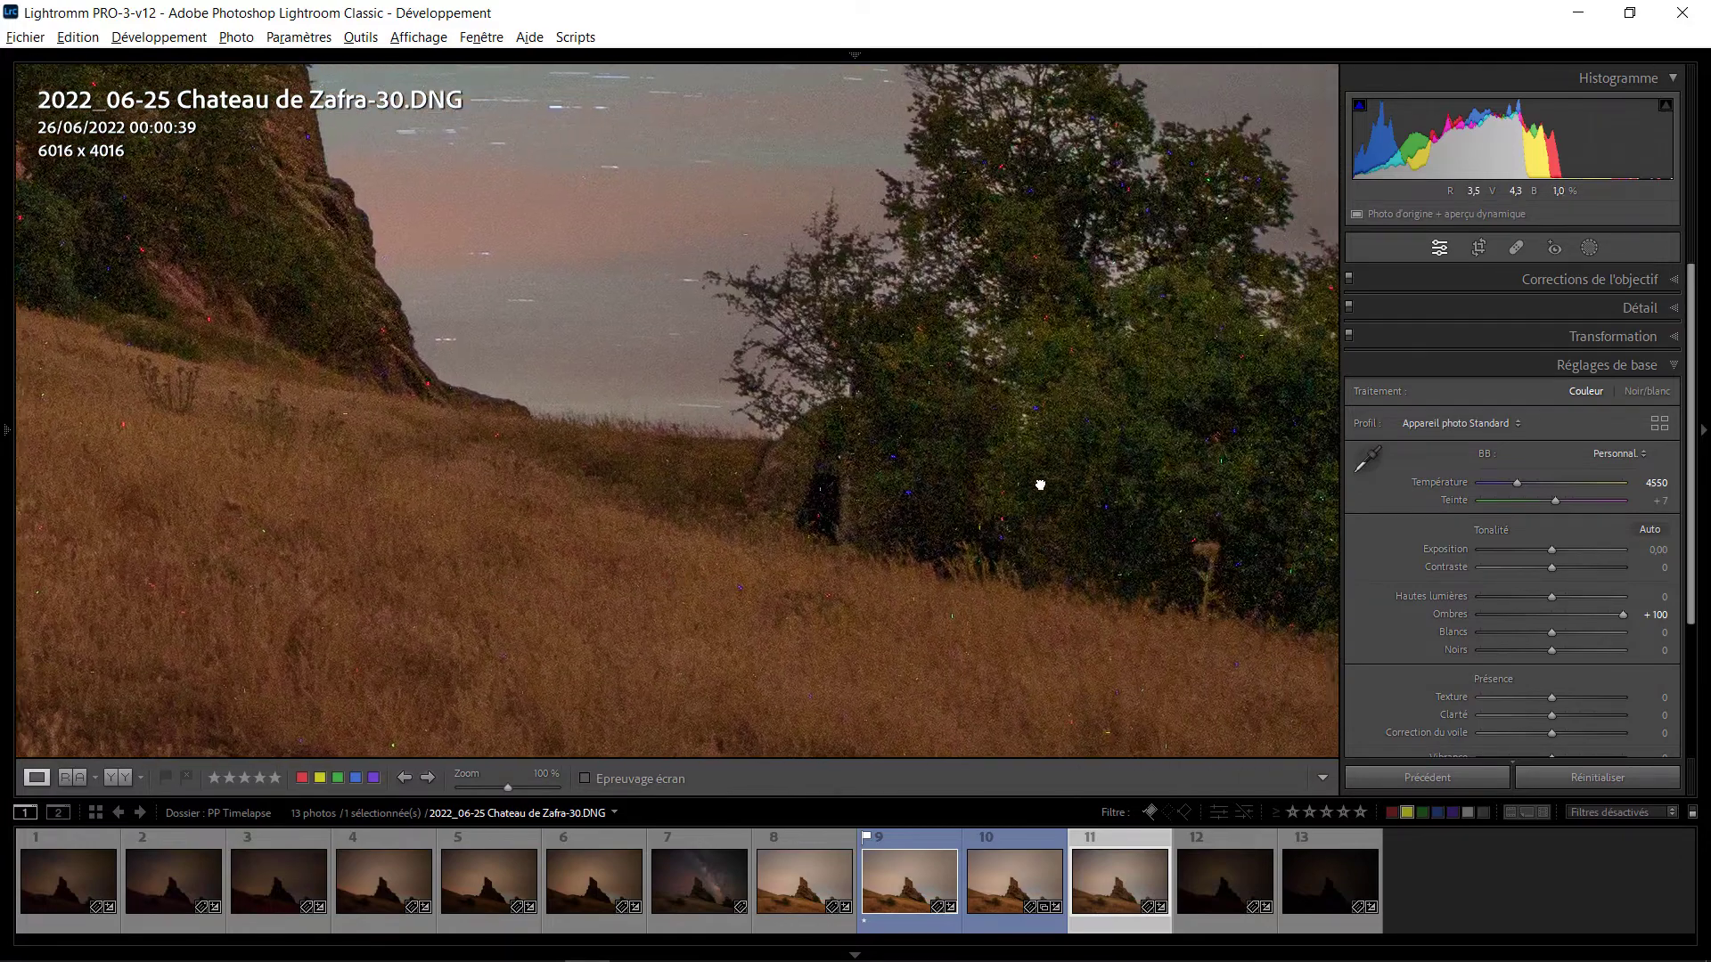
left_click_drag(1039, 485, 1138, 553)
left_click_drag(214, 506, 874, 485)
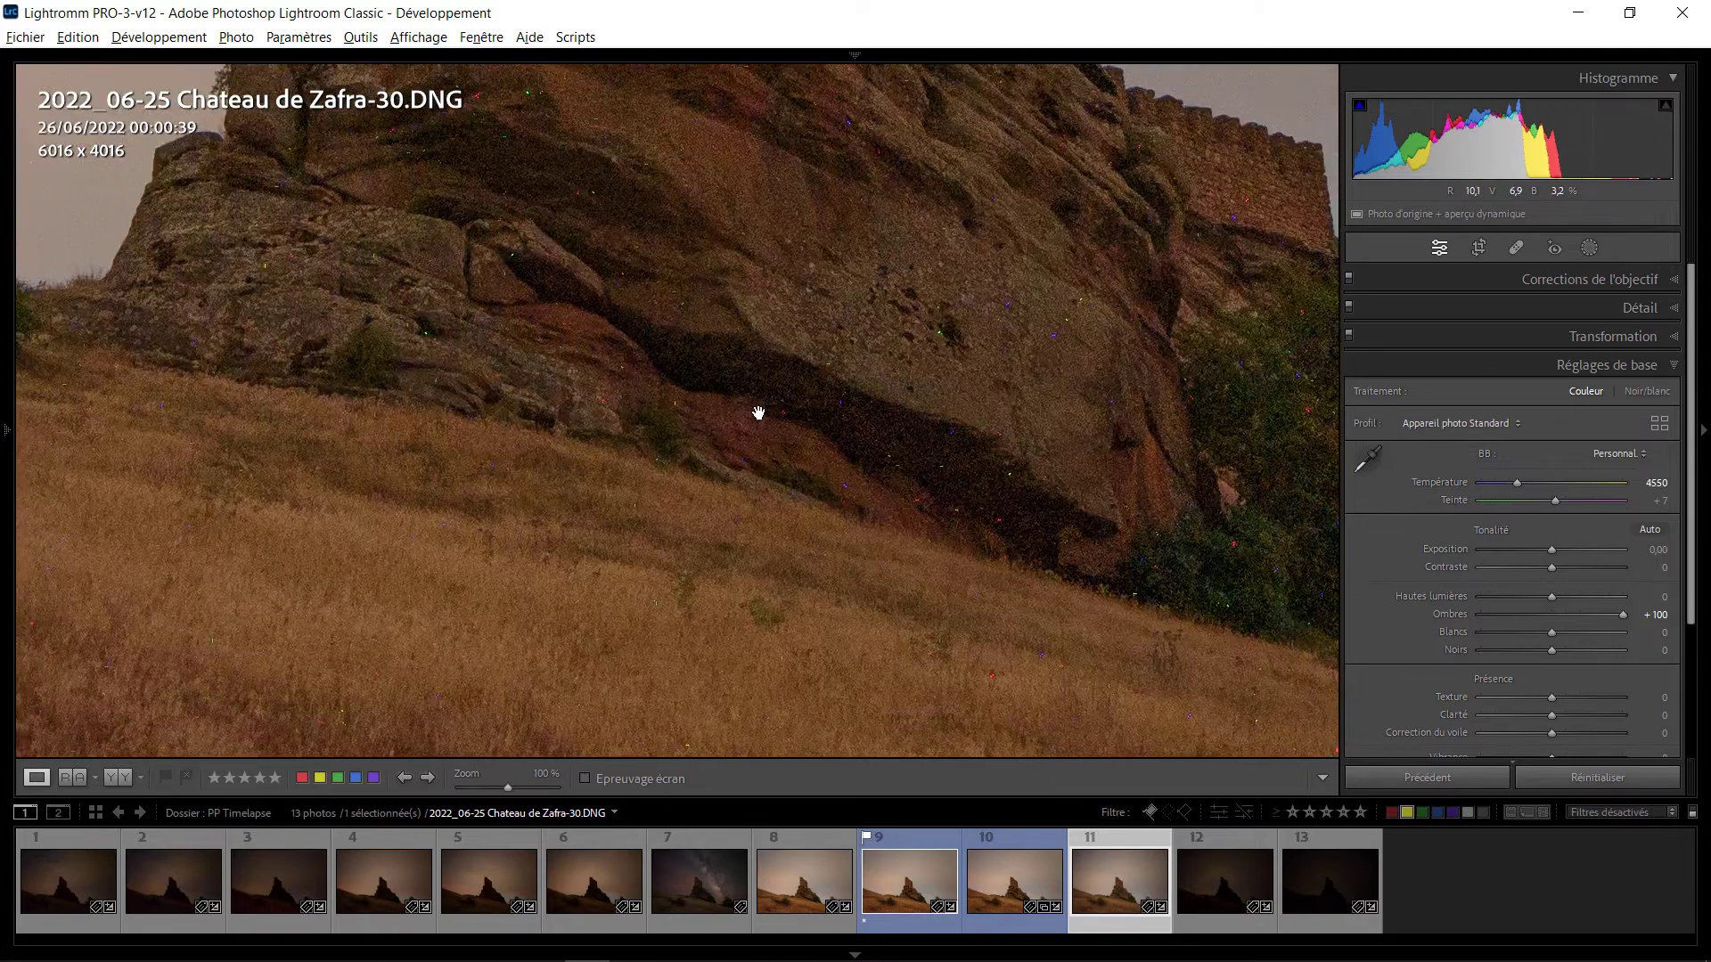
left_click(758, 414)
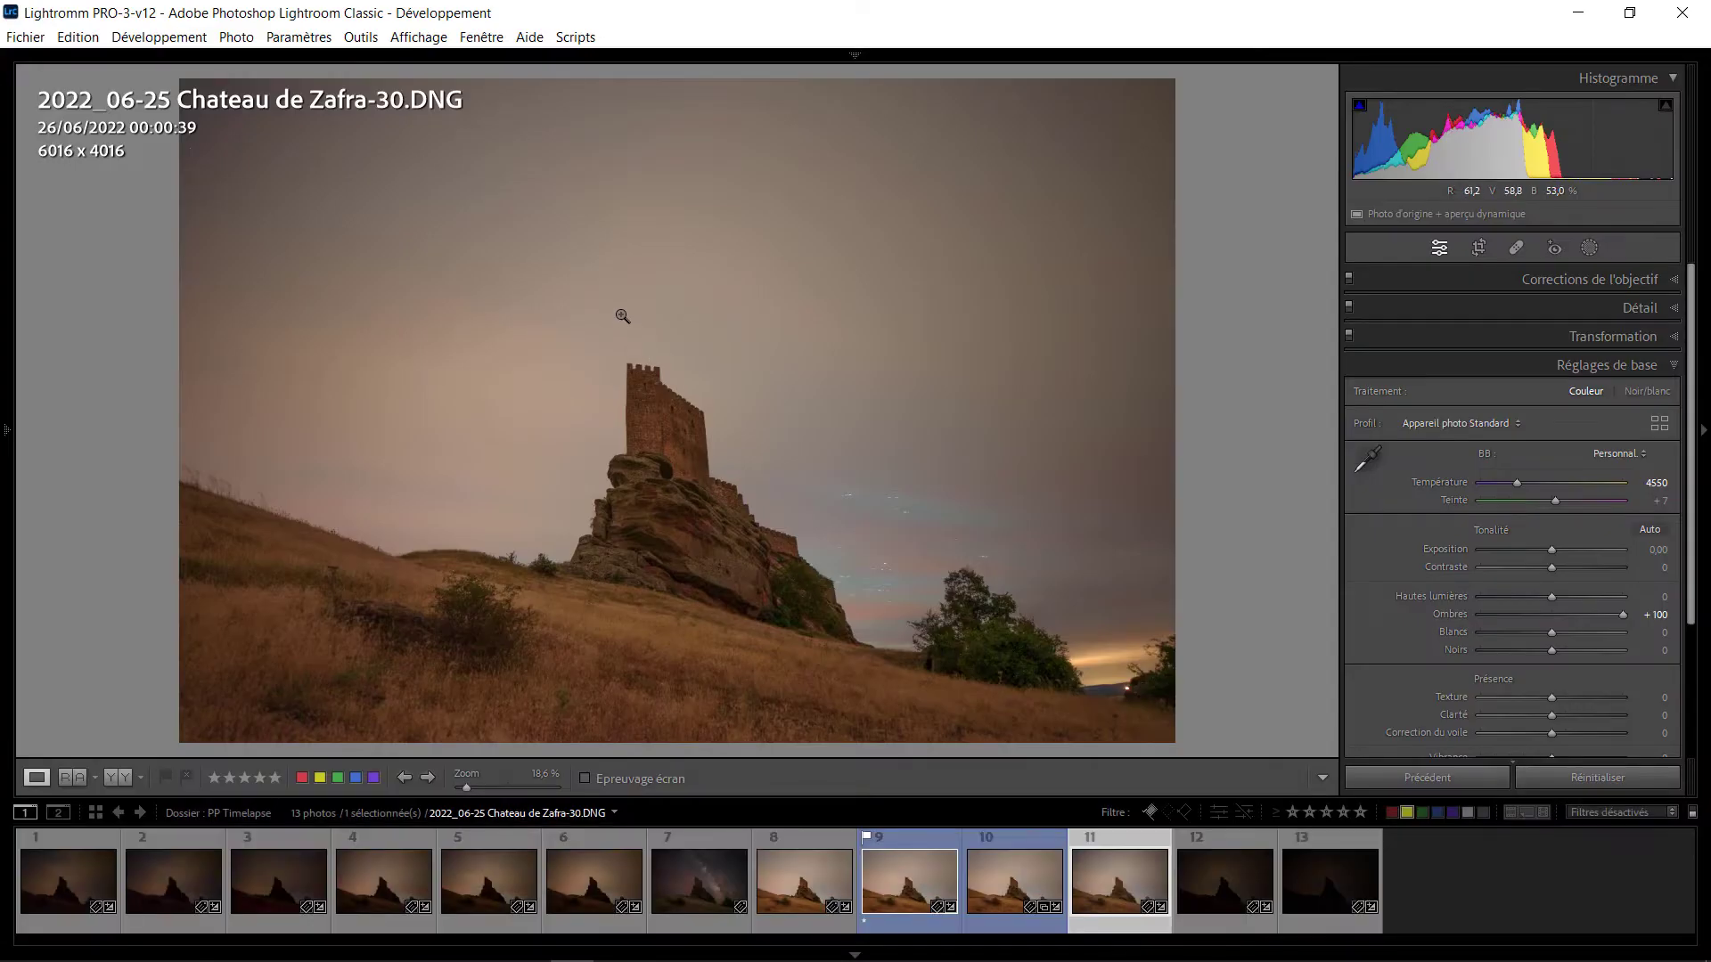
Step: Locate 2022_06-25 Chateau de Zafra-30.DNG in the Explorer, add it to DxO PureRAW 2 for processing and maximize that window
right_click(621, 312)
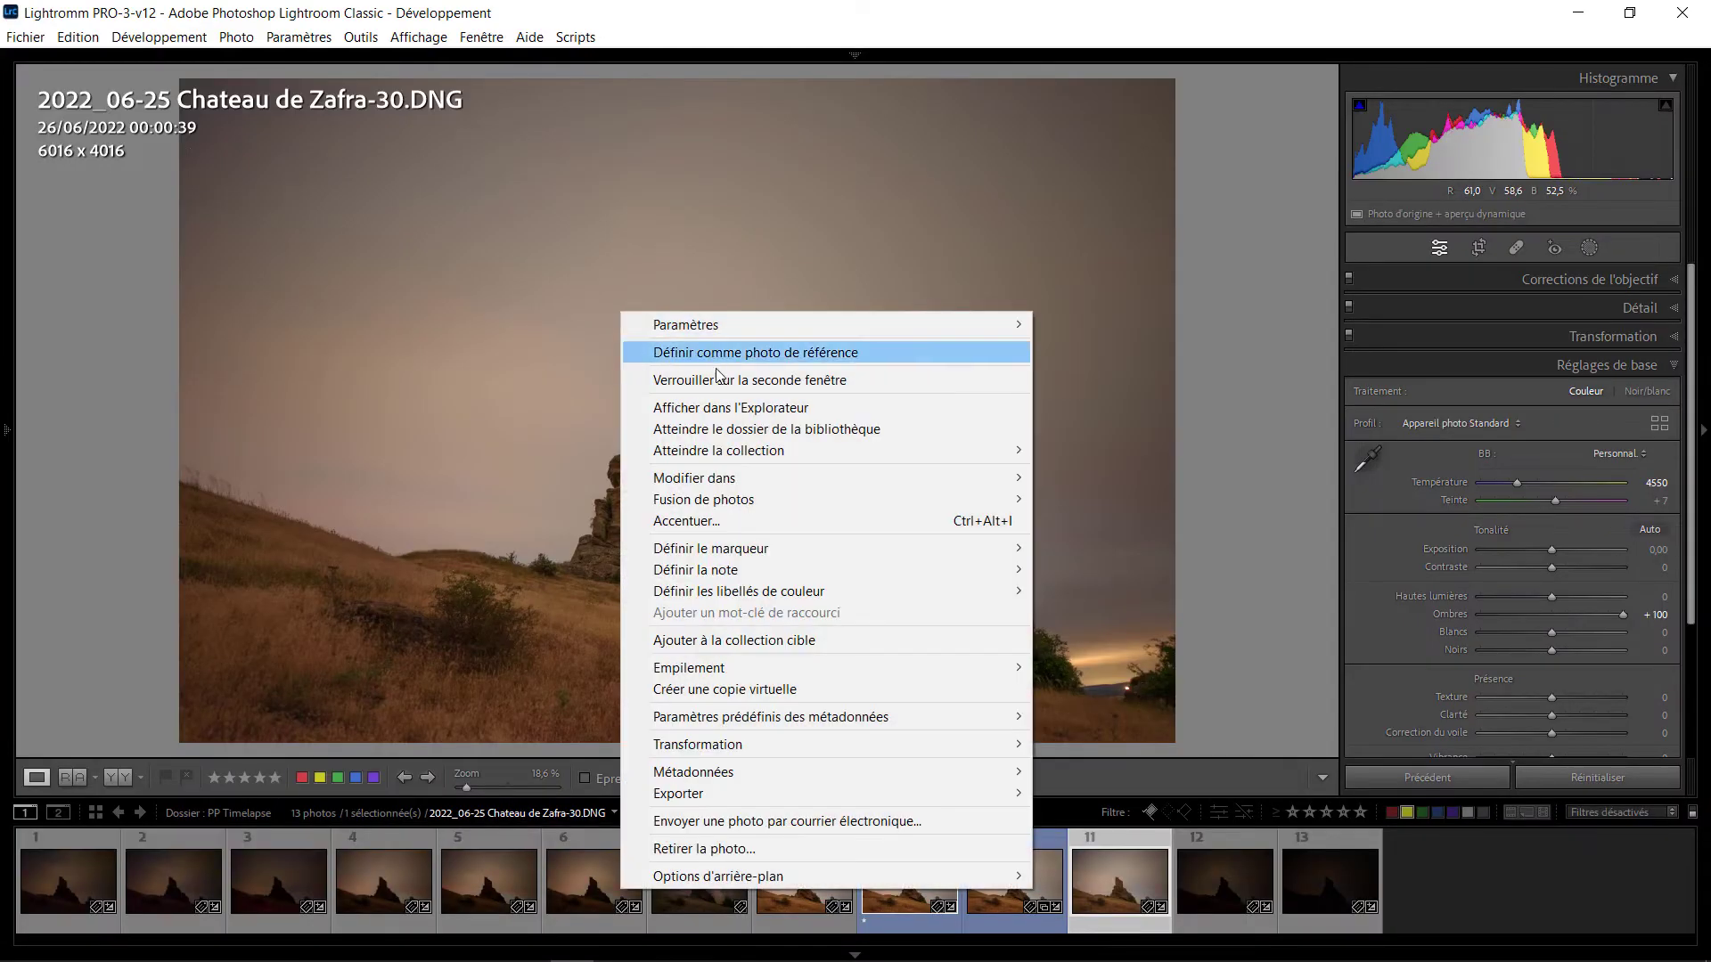
left_click(742, 410)
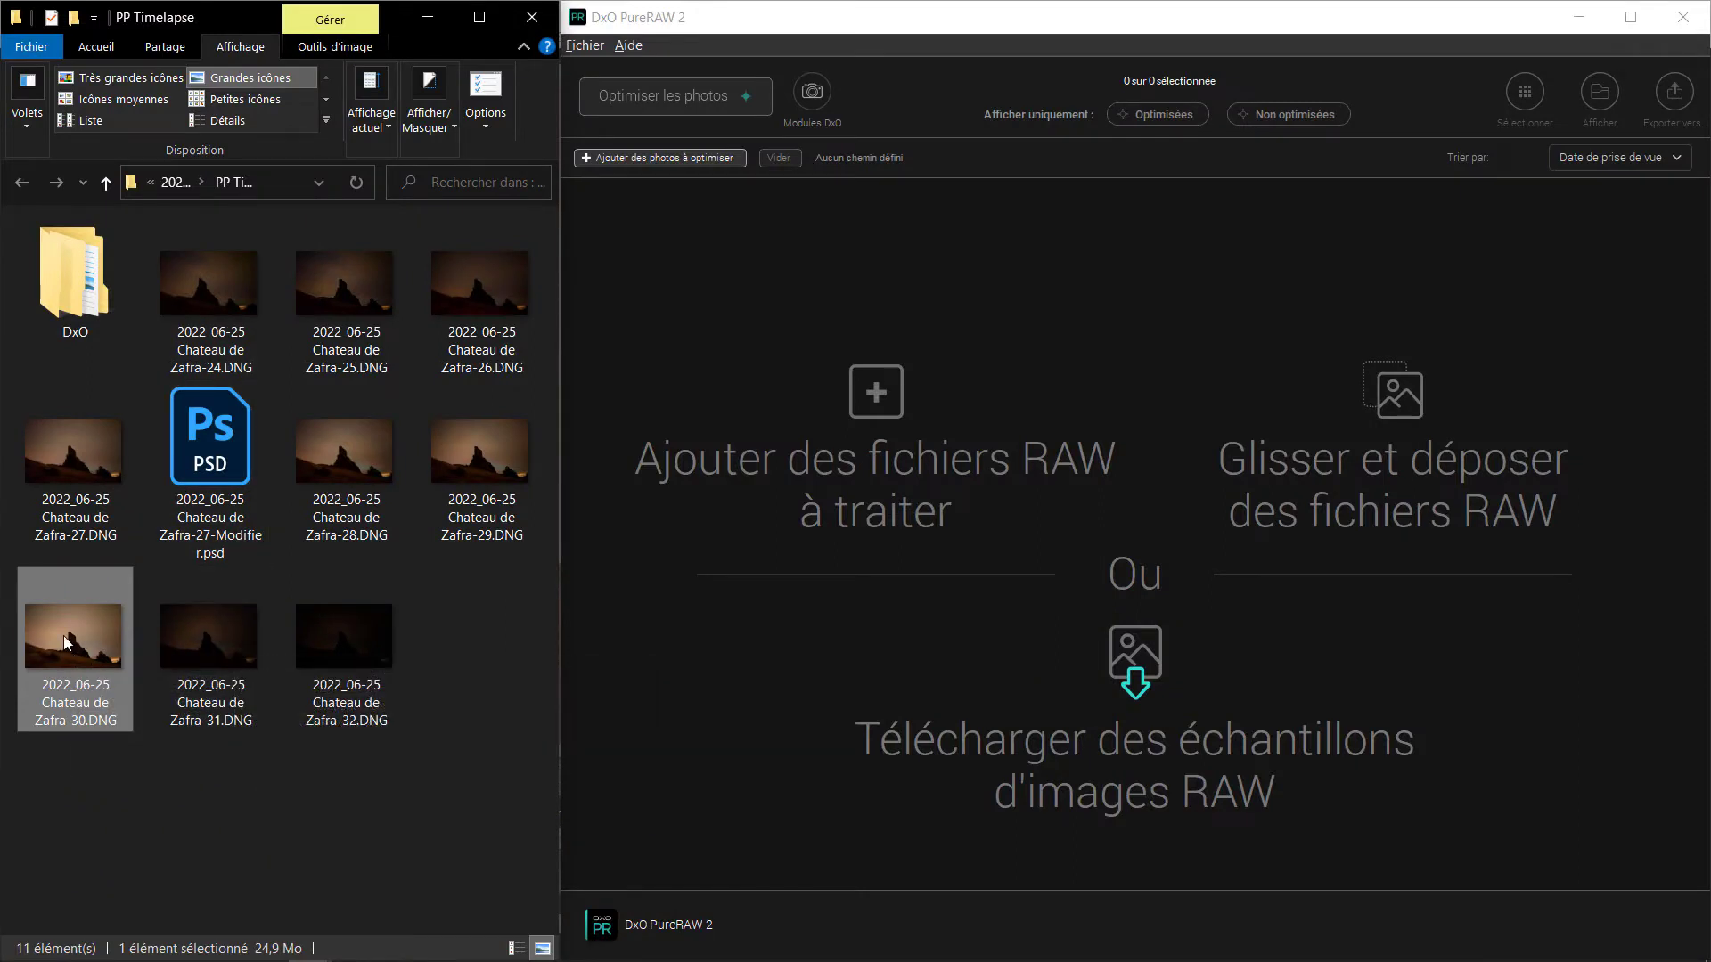
left_click_drag(62, 635, 981, 572)
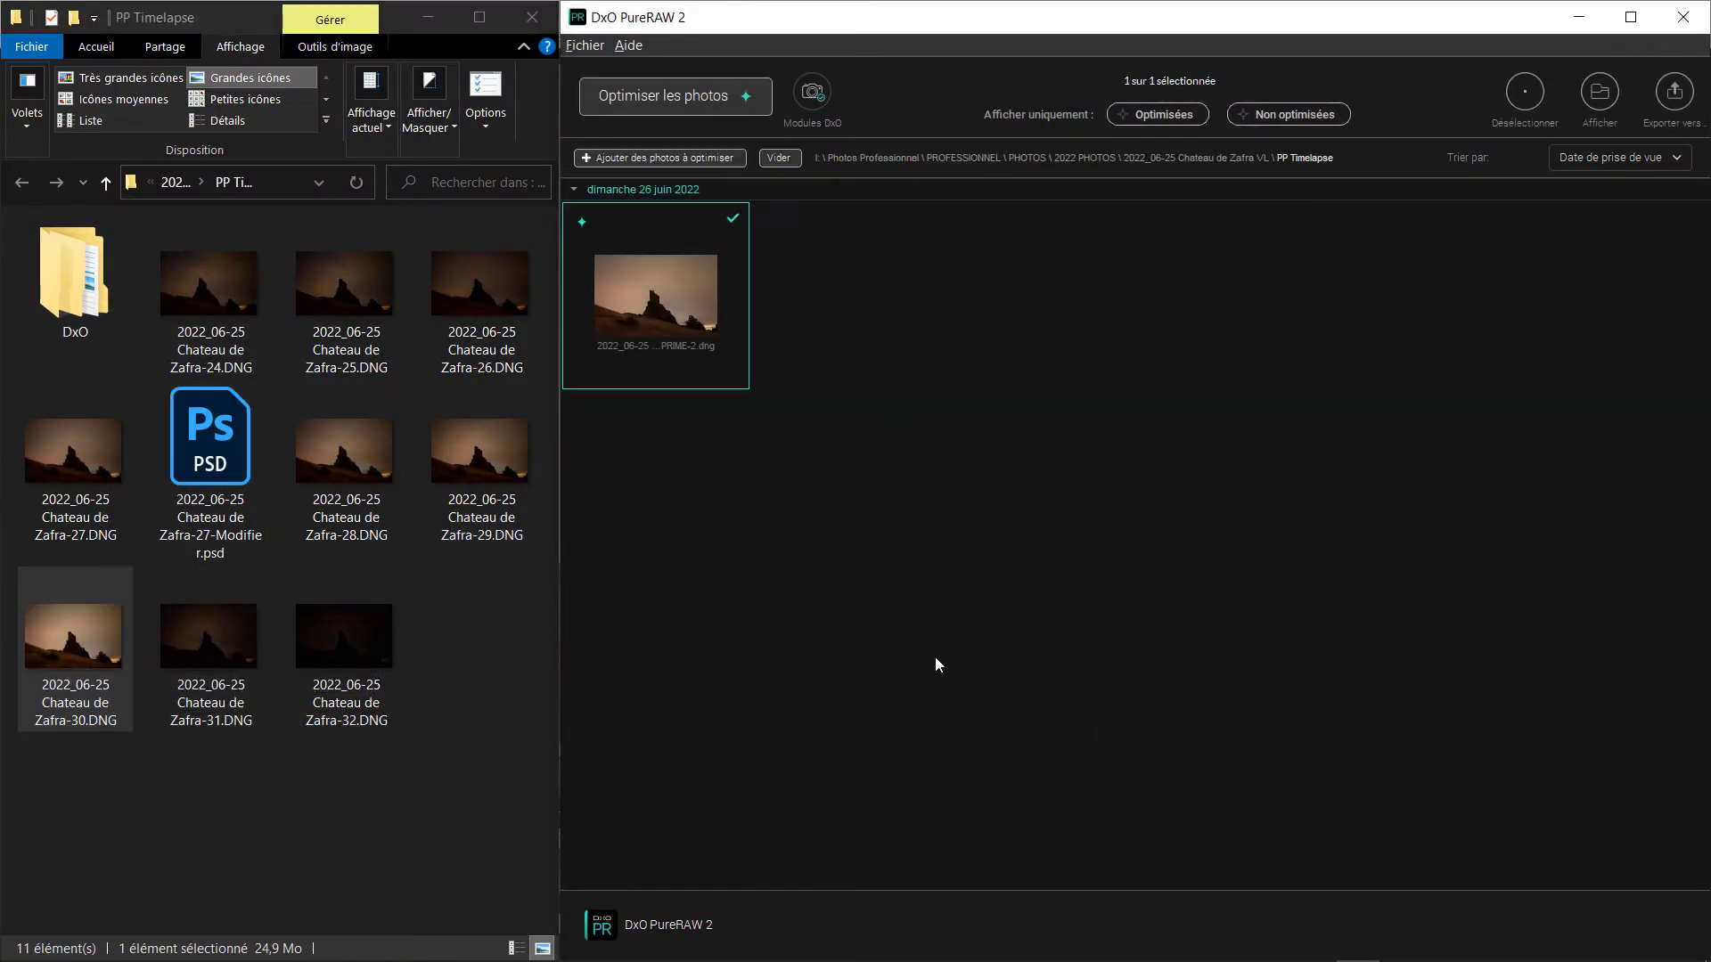
left_click(1630, 17)
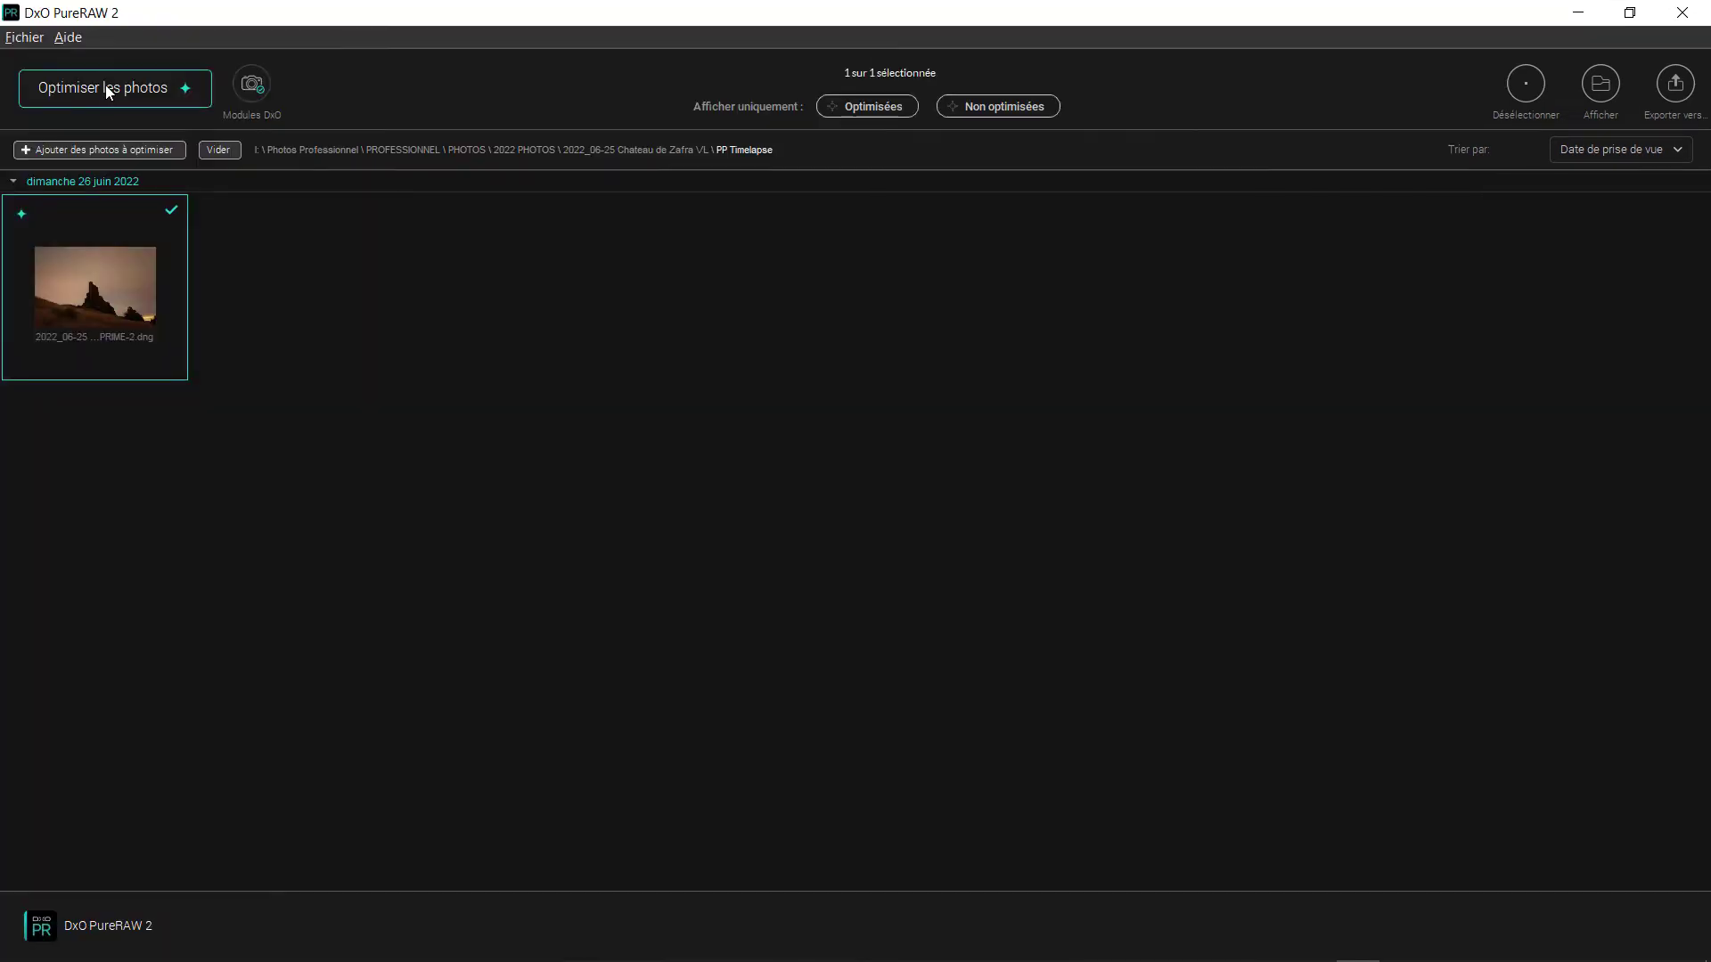
Step: Optimise the photo with DeepPRIME, both optical corrections and DNG output in the original images' DxO folder, and export it to Adobe Lightroom Classic
left_click(105, 88)
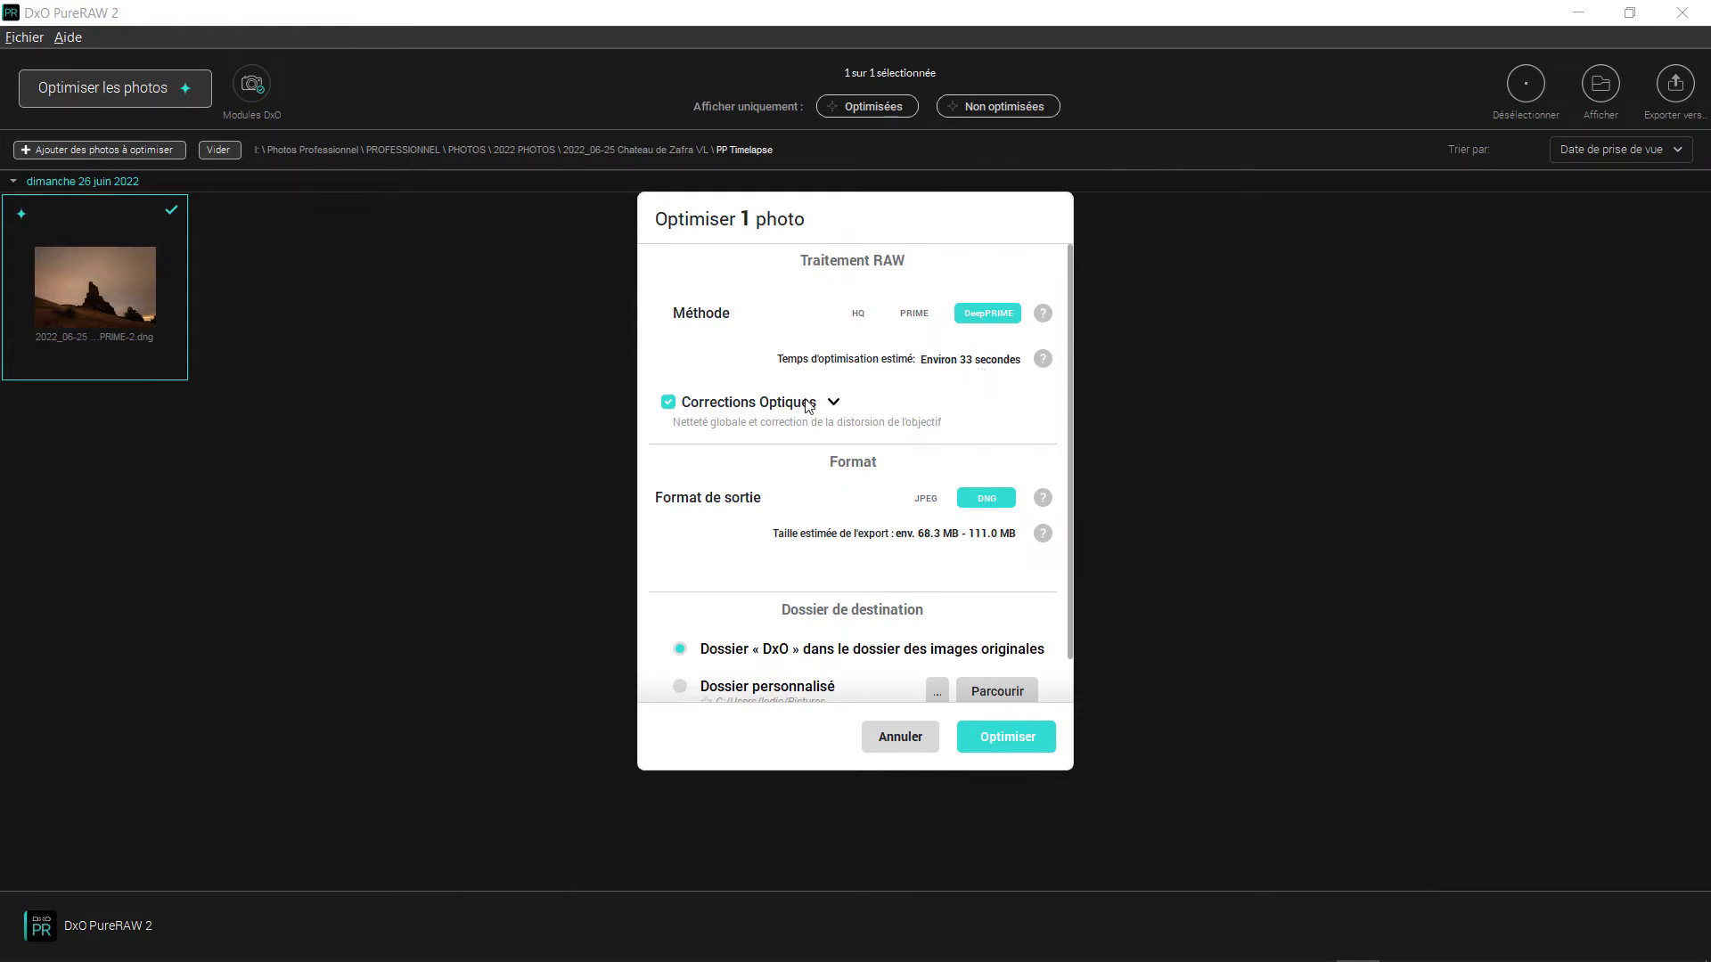
left_click(833, 402)
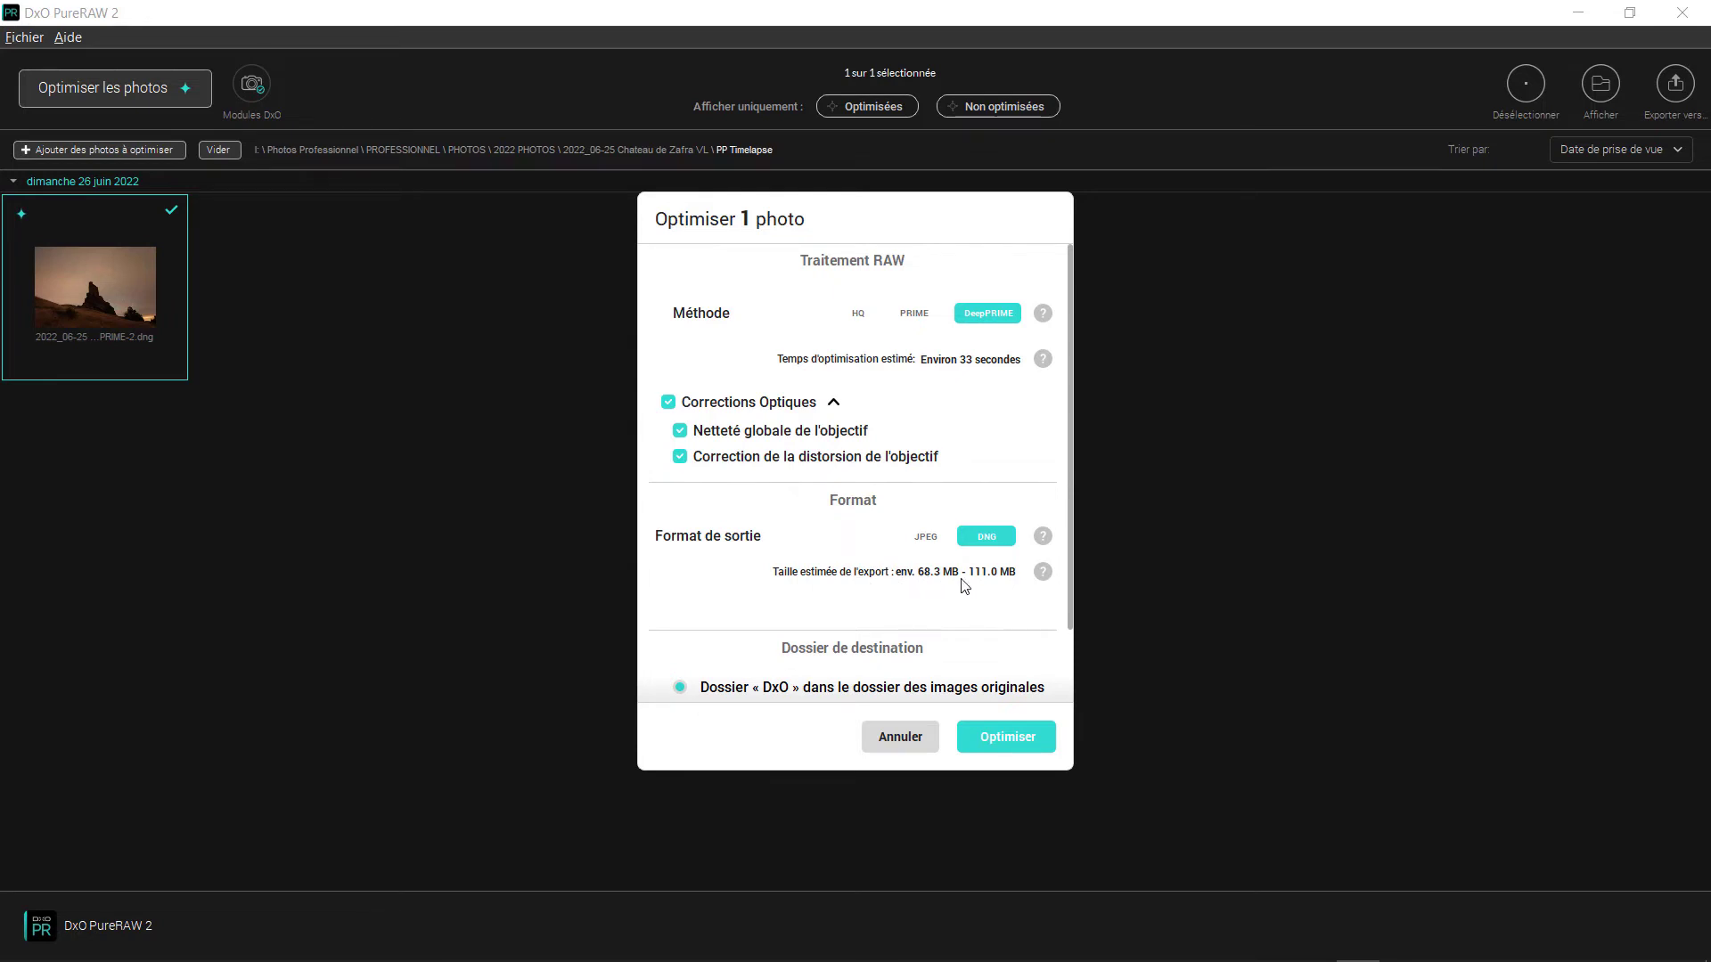
scroll(1023, 593, "down", 1)
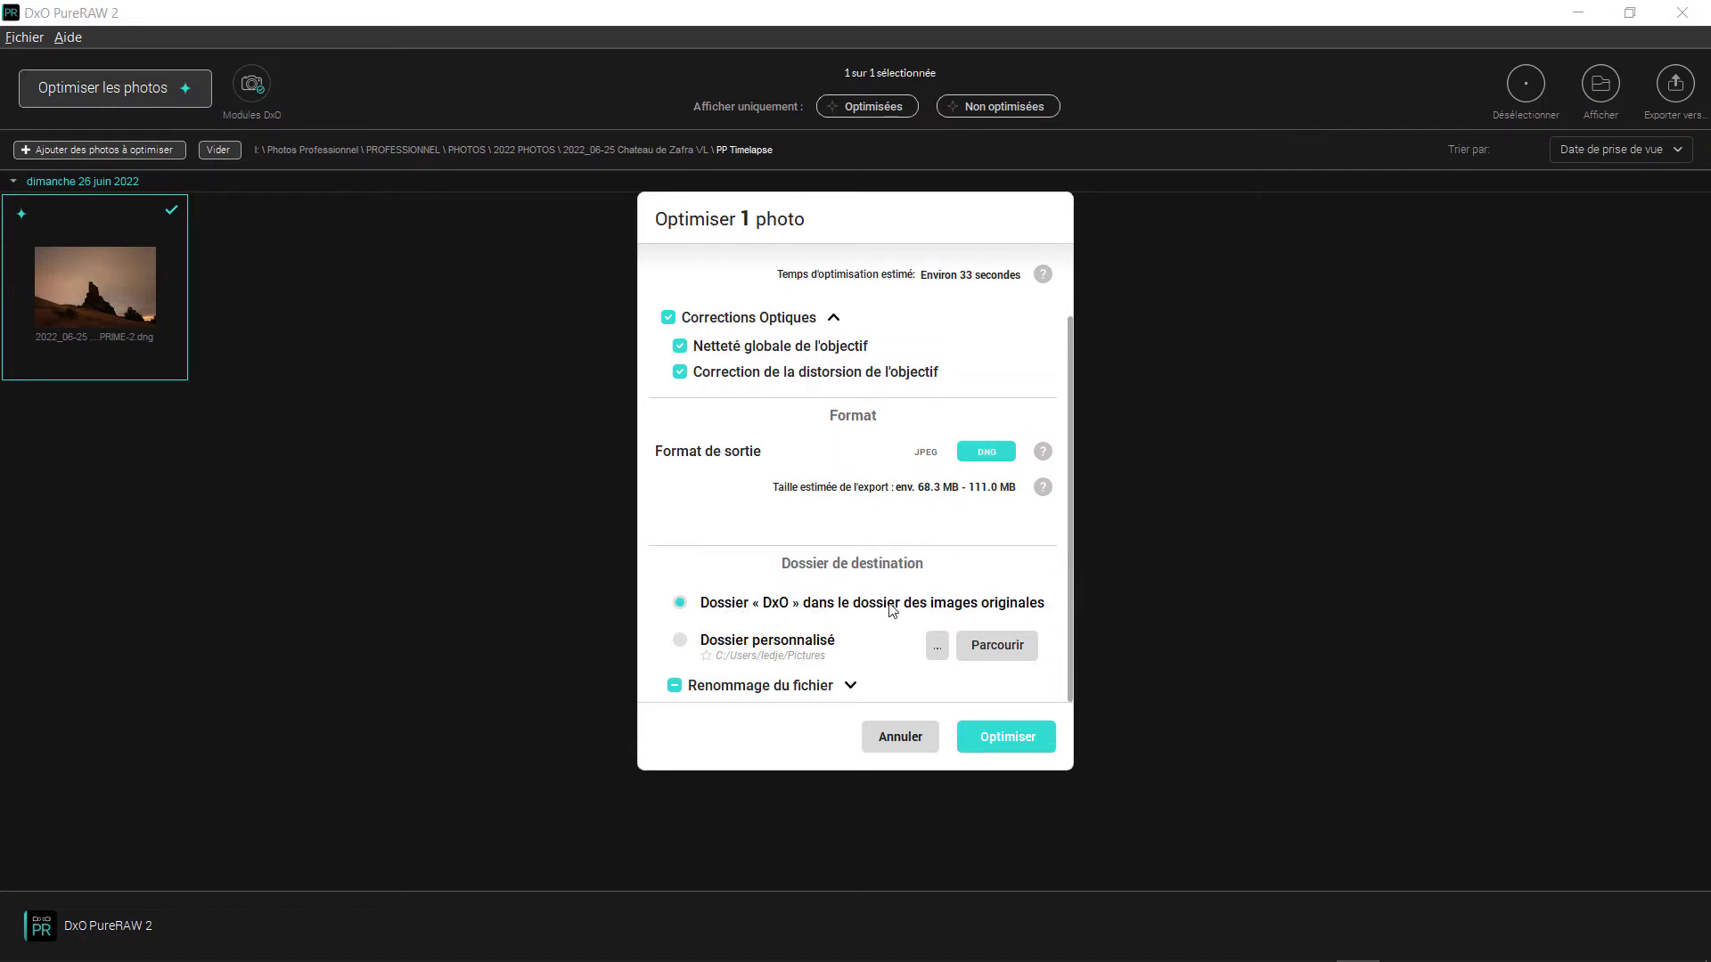
left_click(1015, 745)
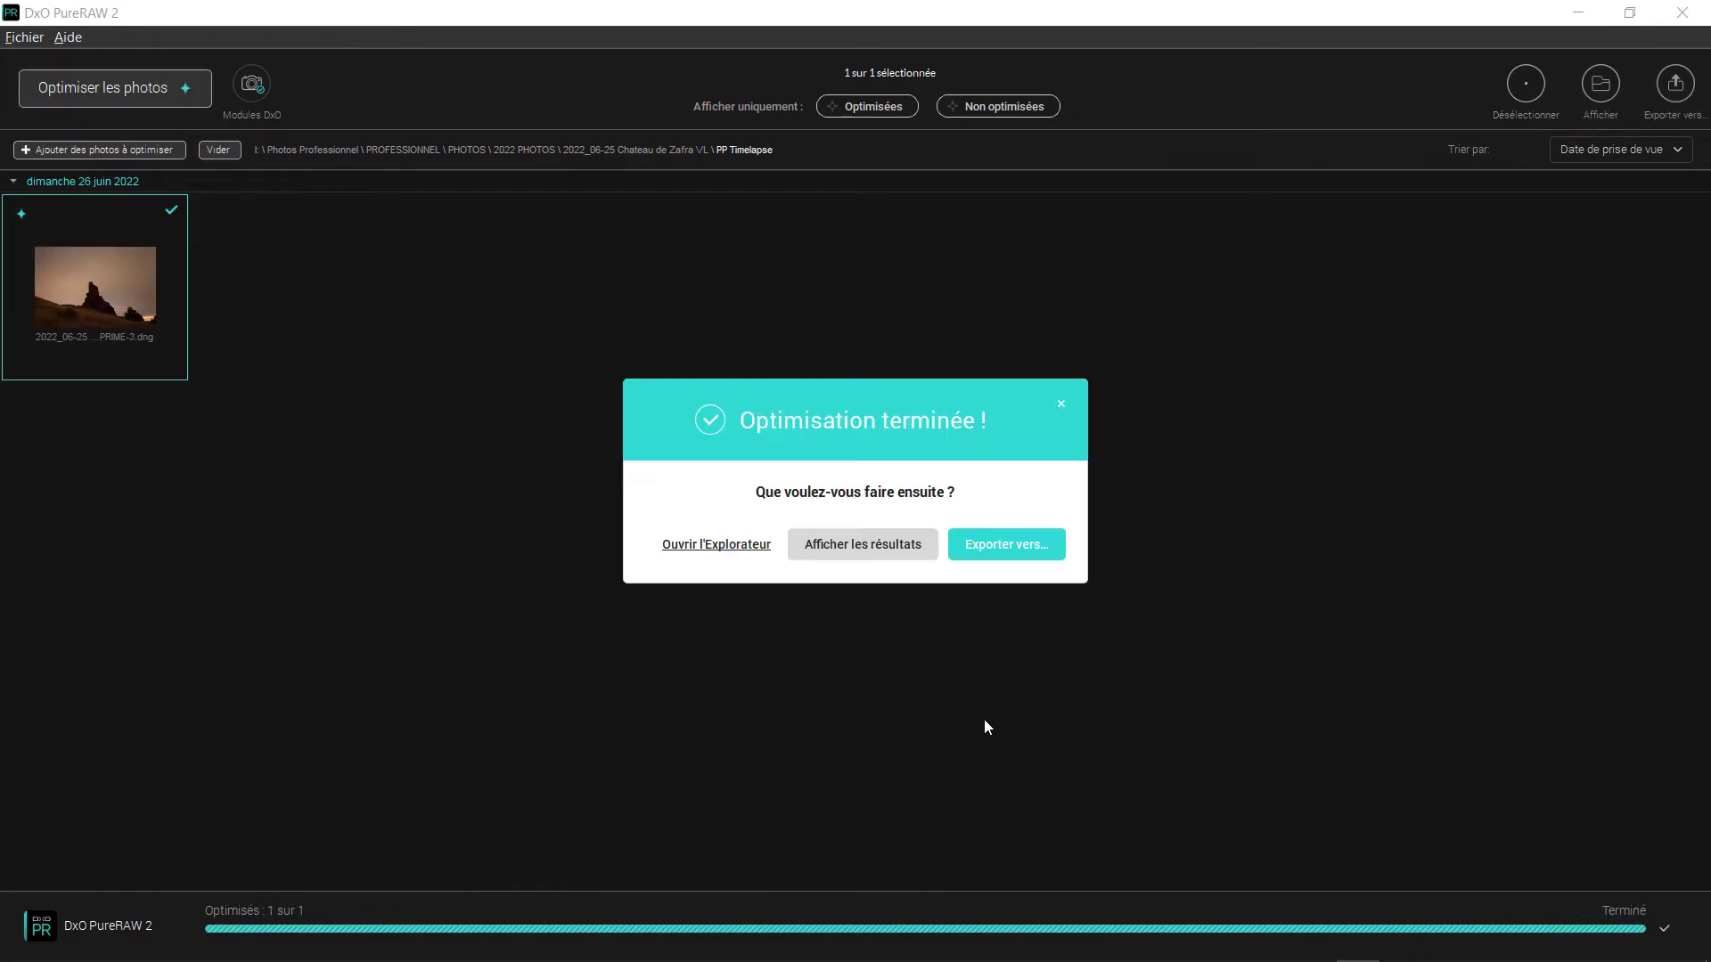
left_click(1013, 545)
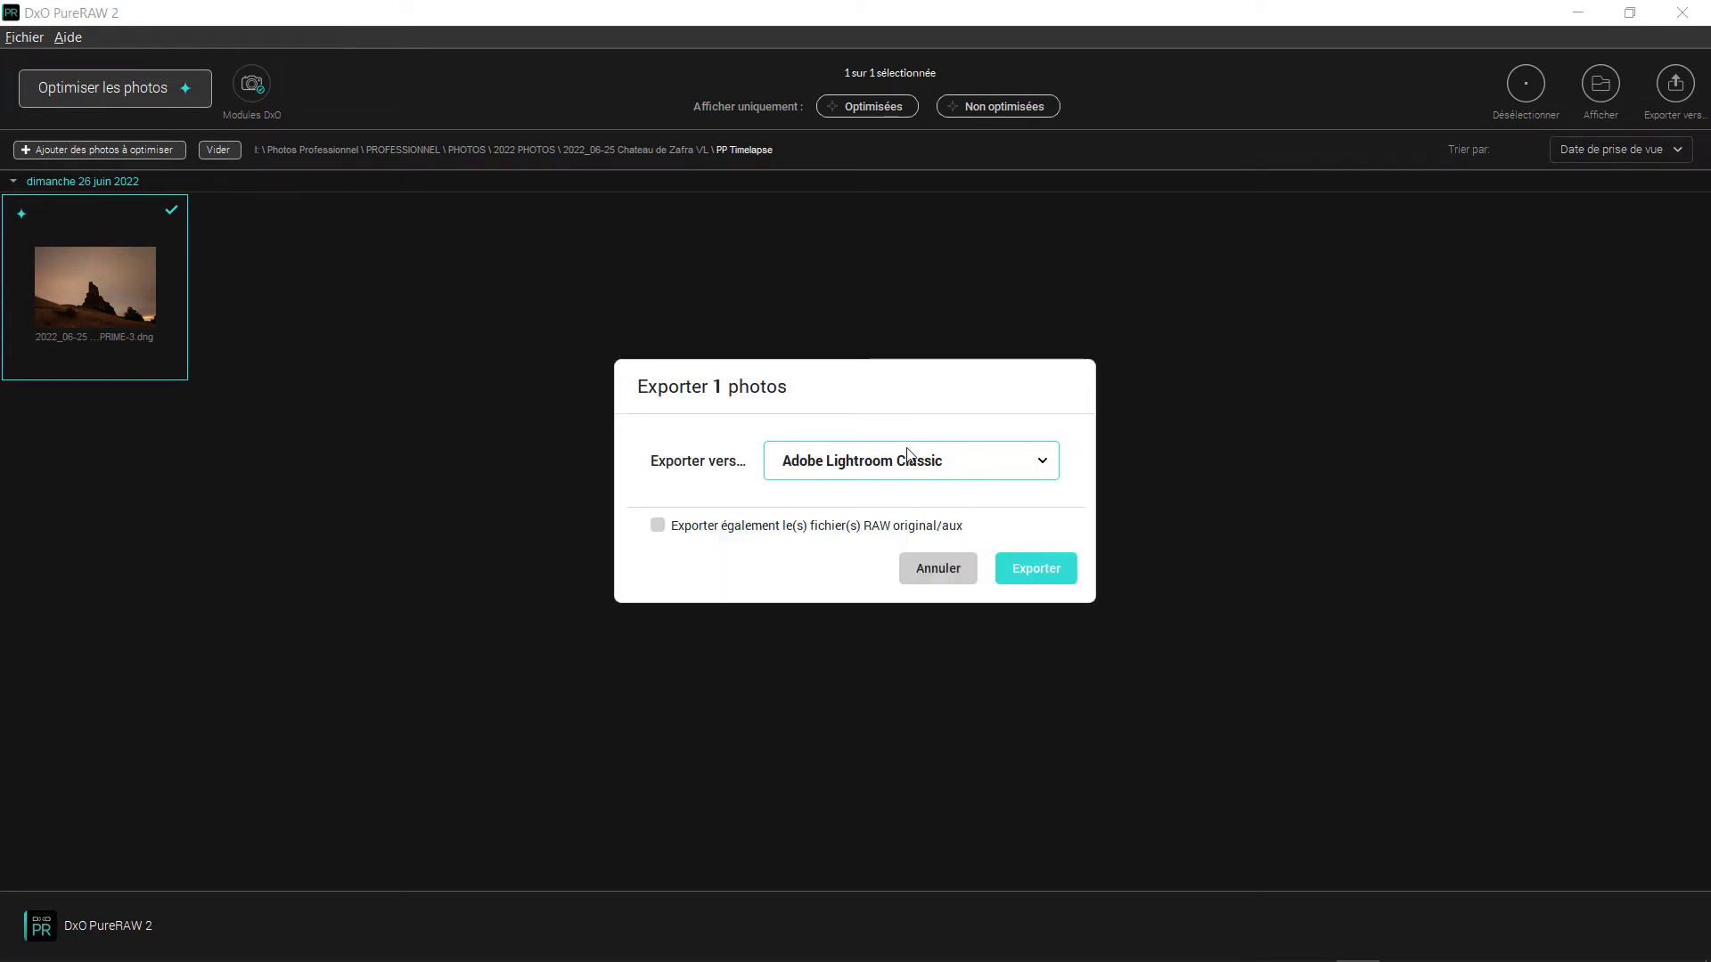
left_click(1046, 469)
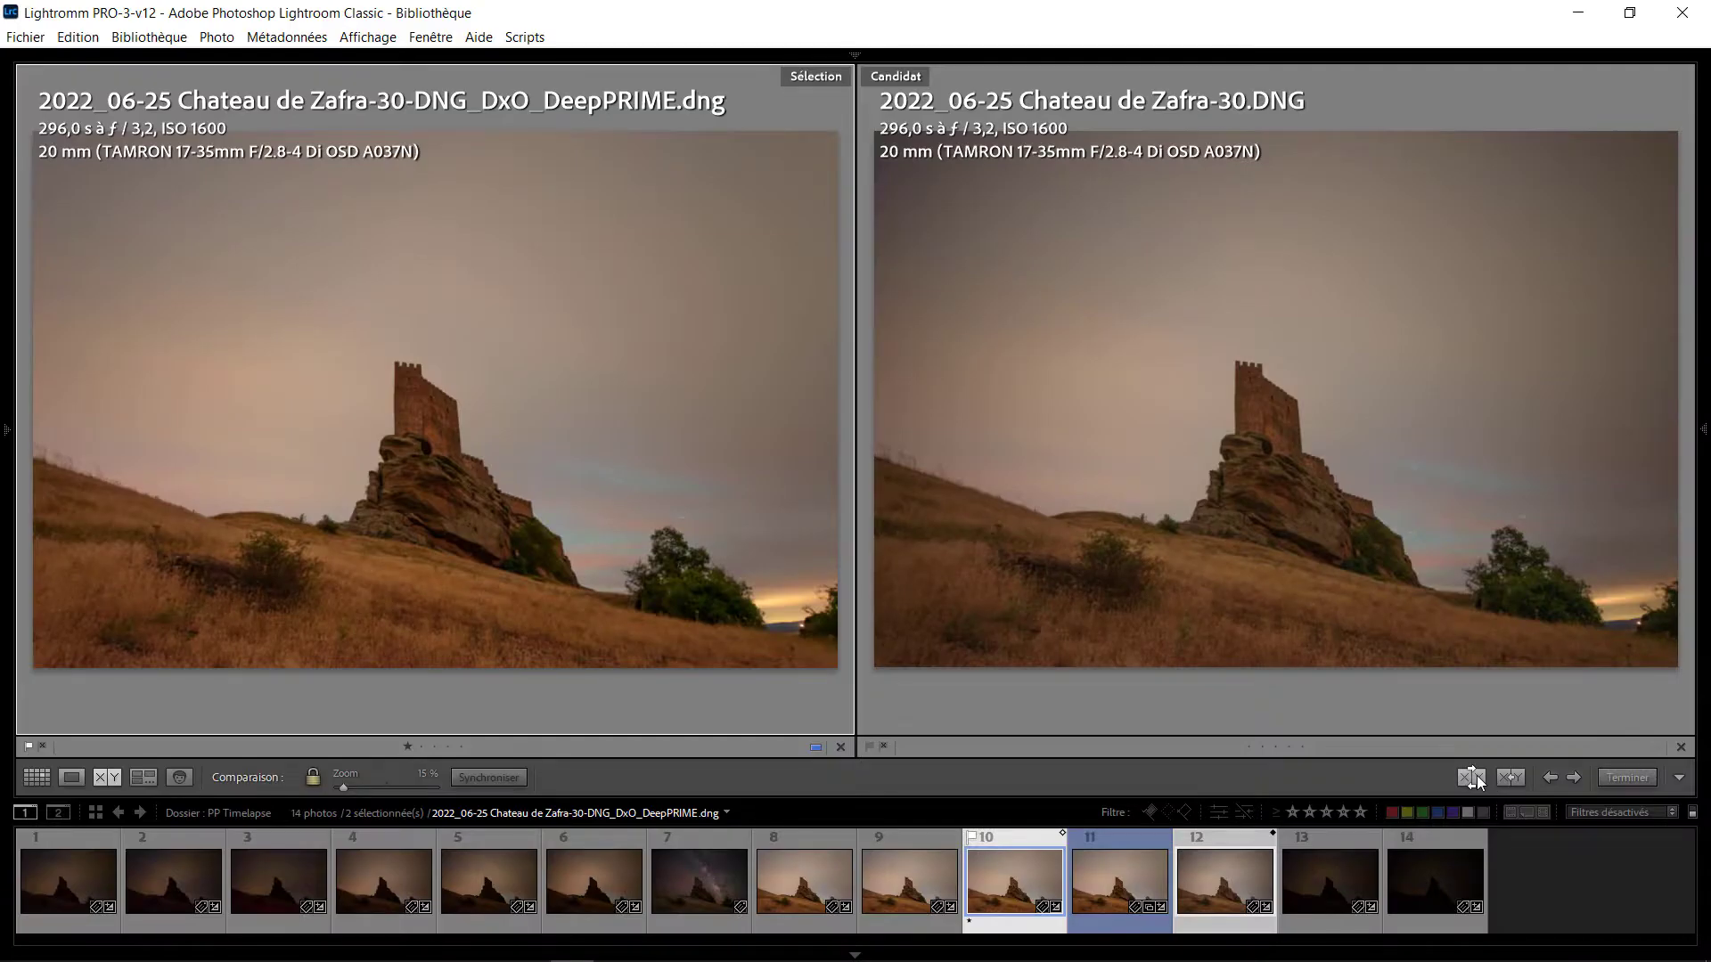
Step: Swap the compared Lightroom photos so the original is the selection, and compare noise on the tower and rocks with the DeepPRIME version at 100 %
left_click(1471, 776)
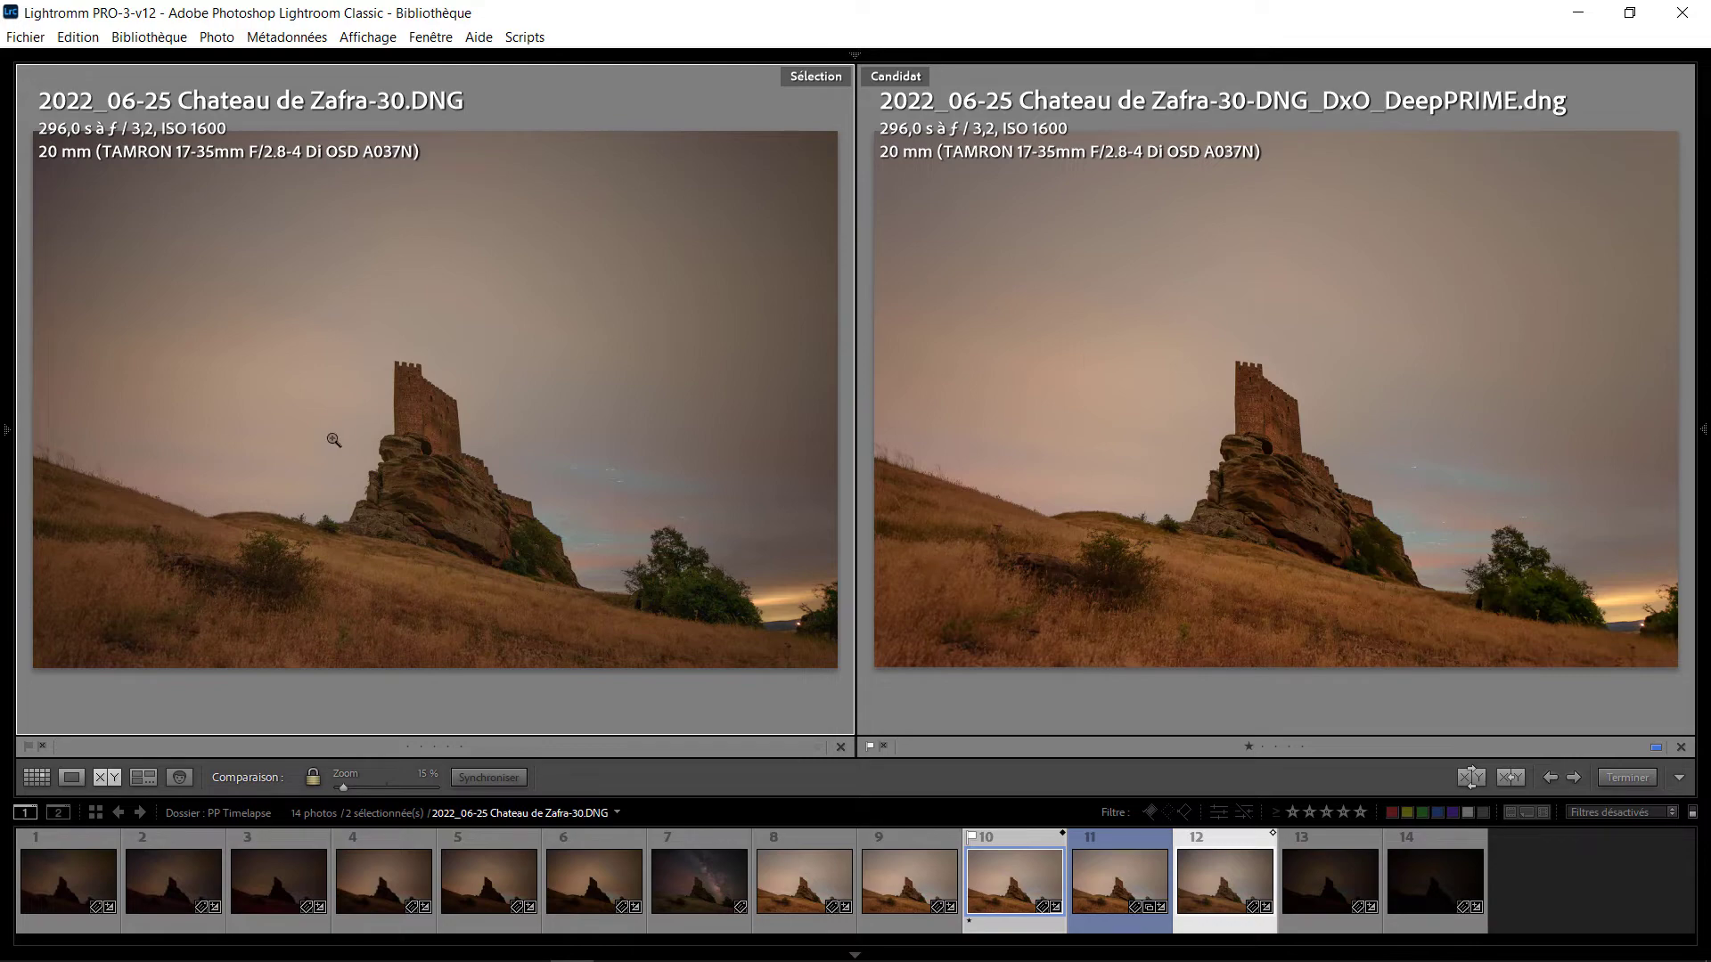
left_click(432, 418)
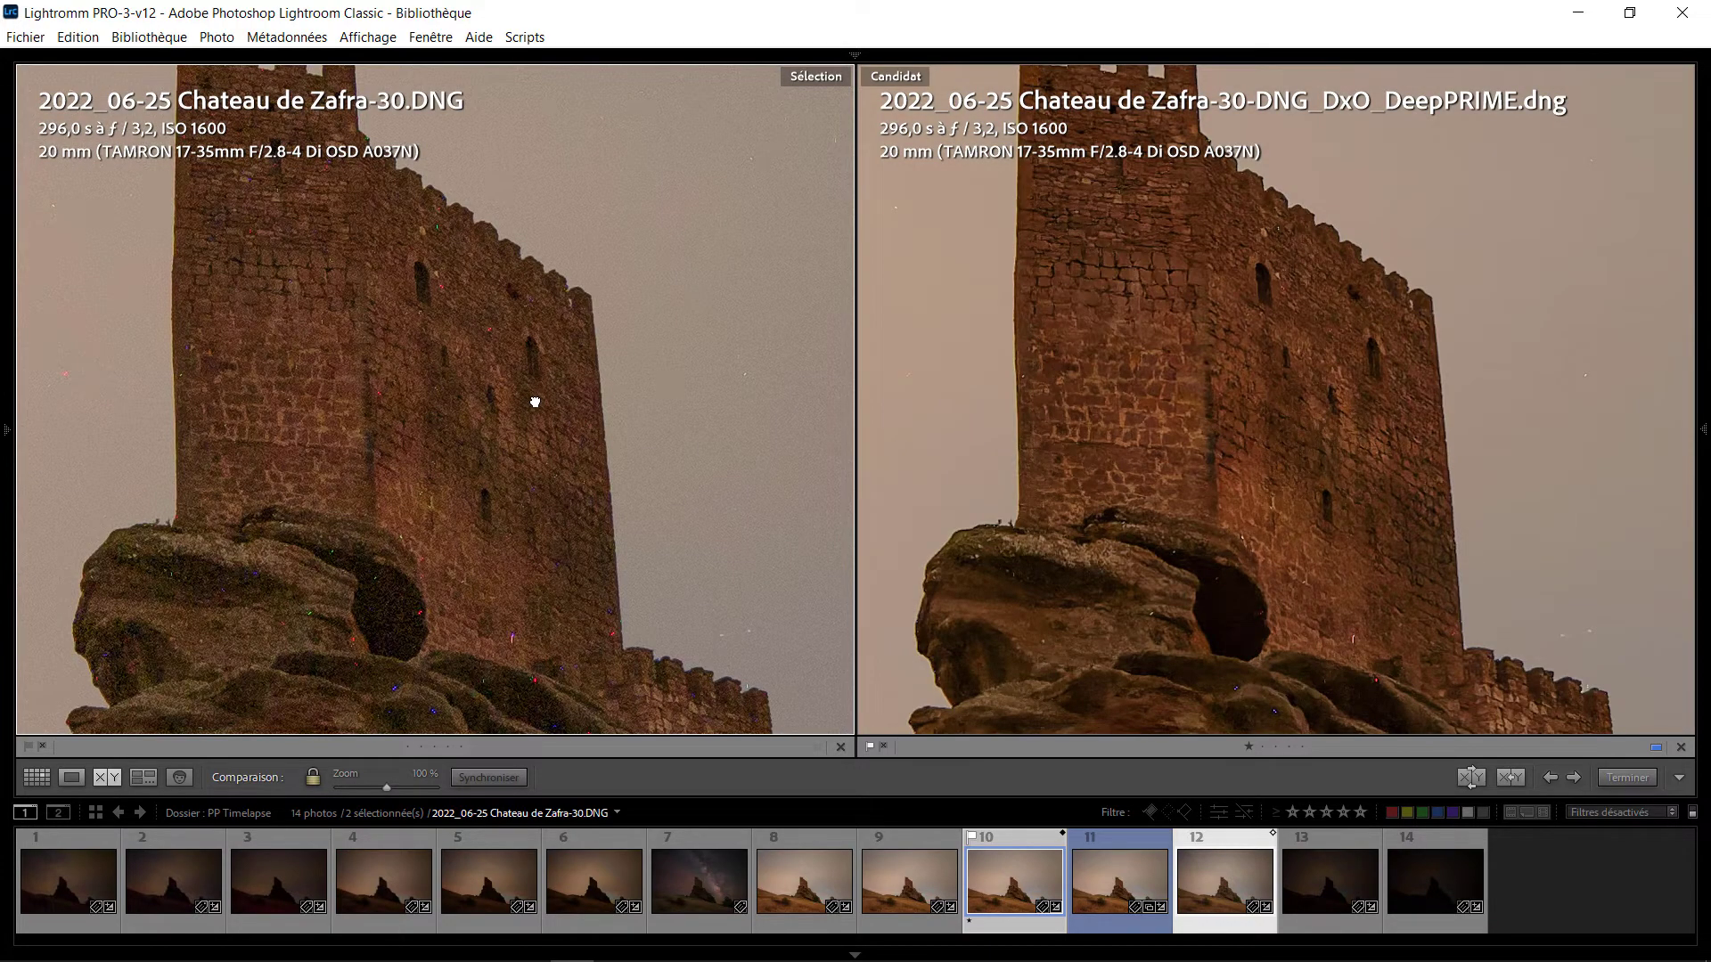
left_click_drag(535, 401, 582, 598)
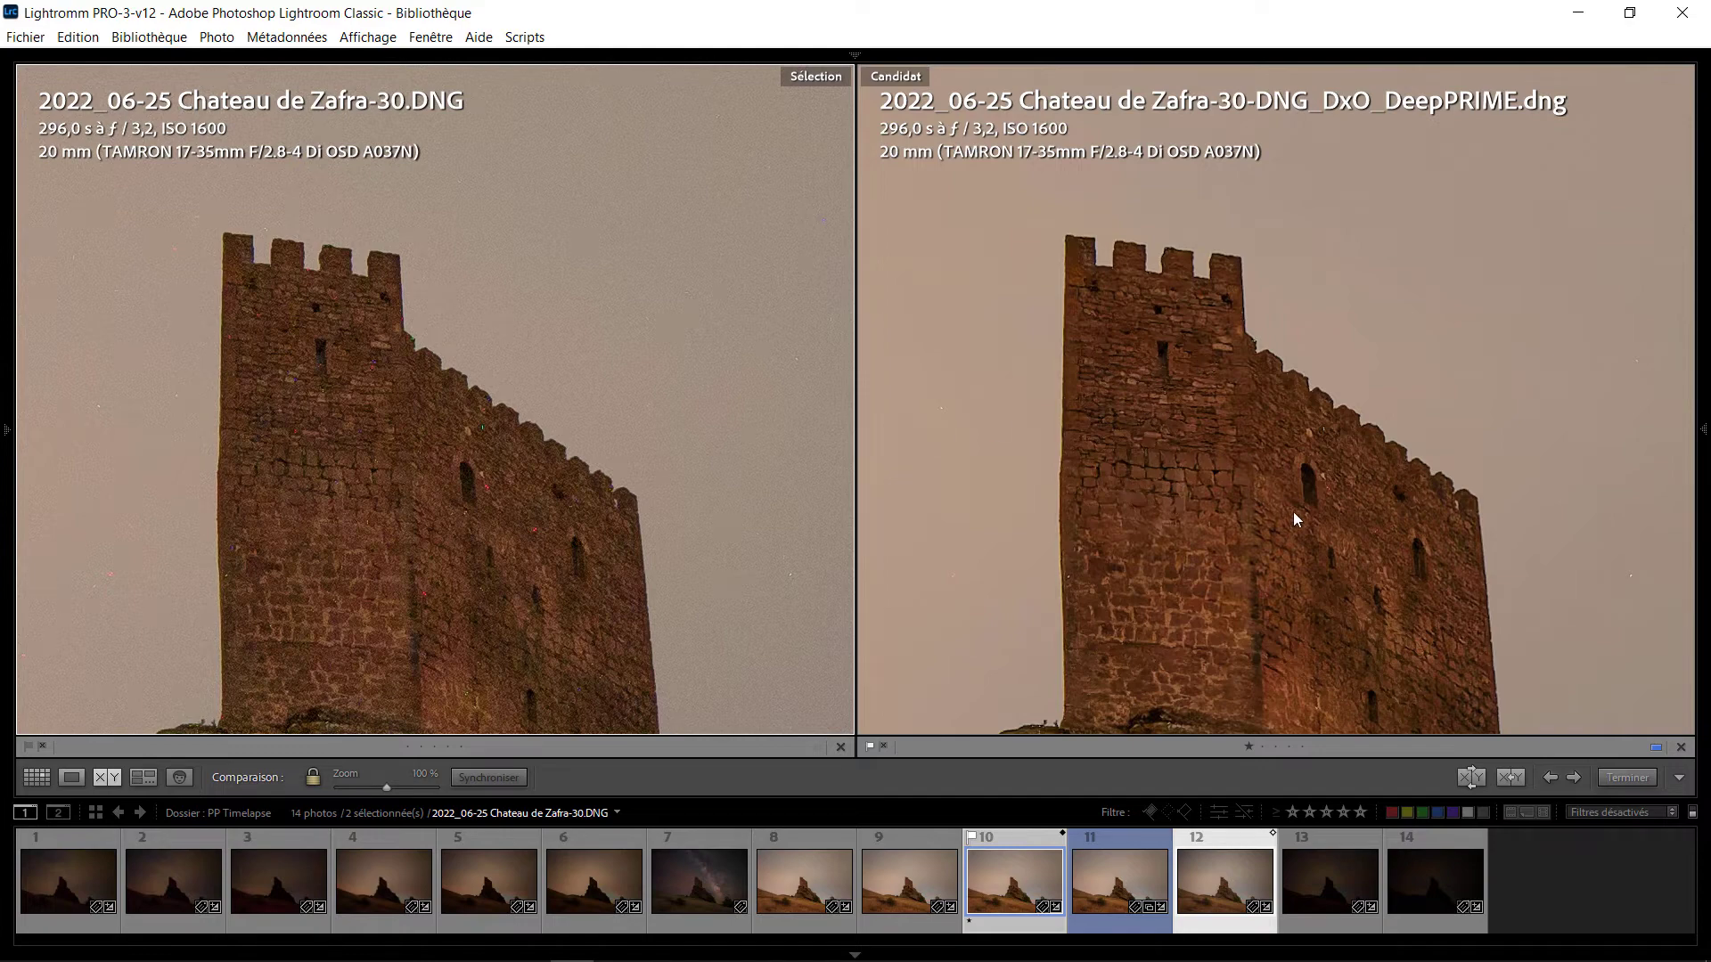
left_click_drag(1292, 511, 1211, 432)
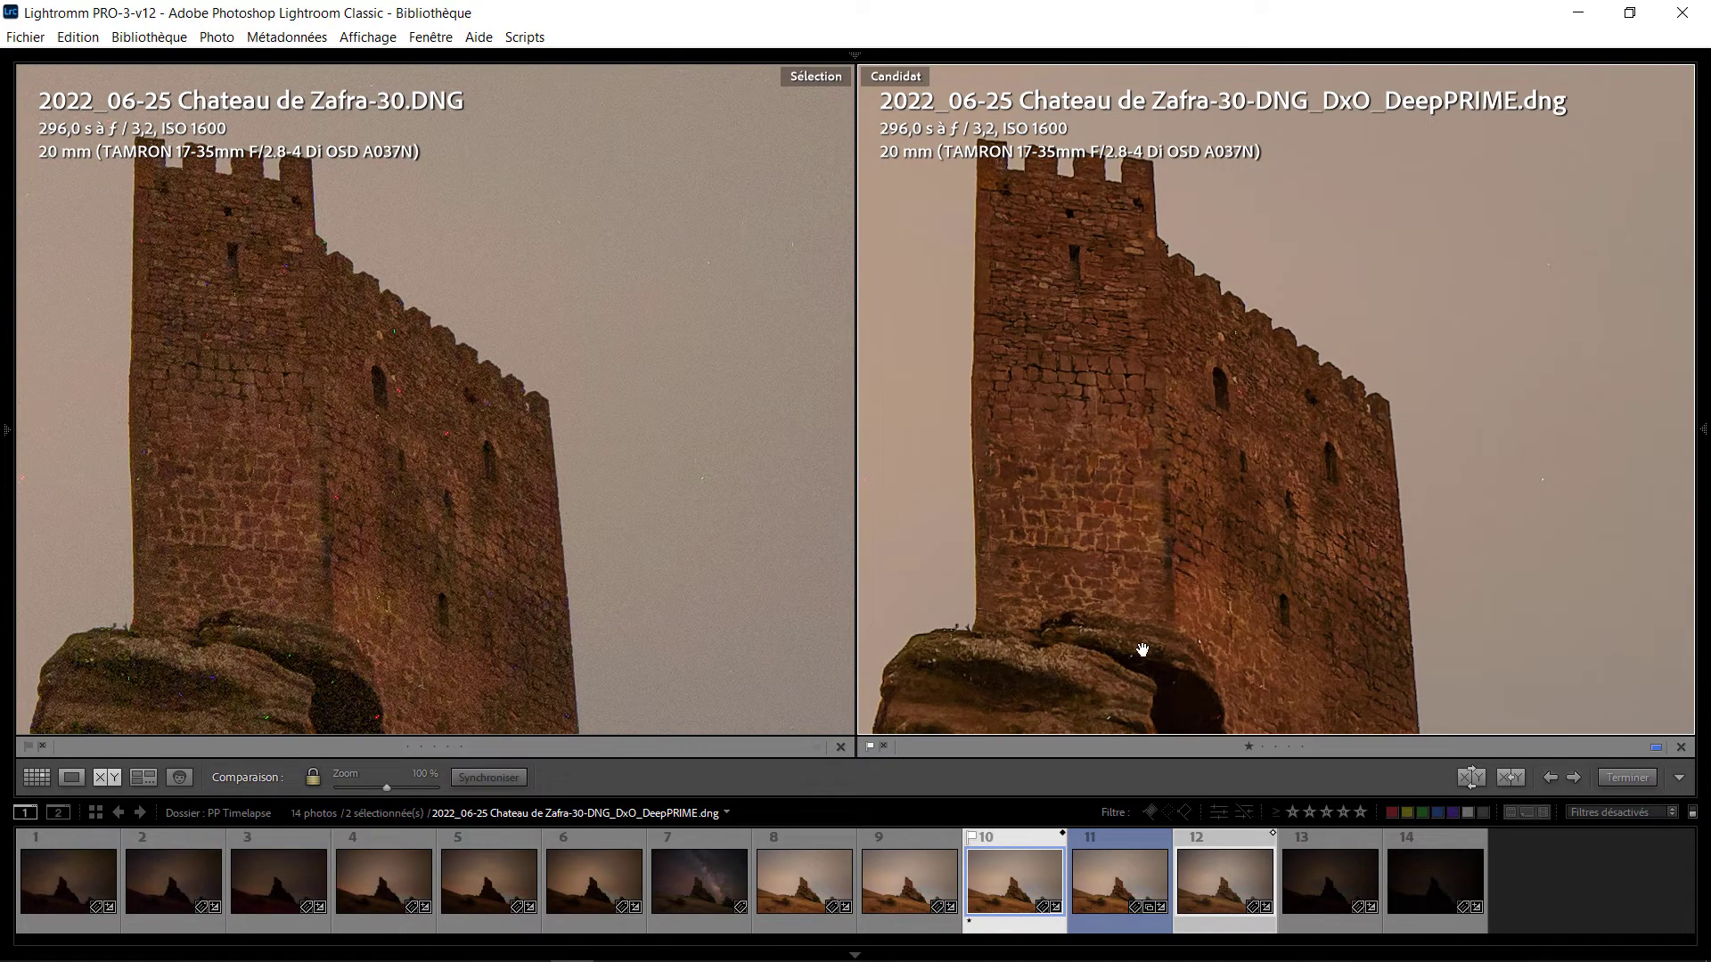
left_click_drag(1142, 650, 1149, 248)
left_click_drag(1178, 492, 1172, 424)
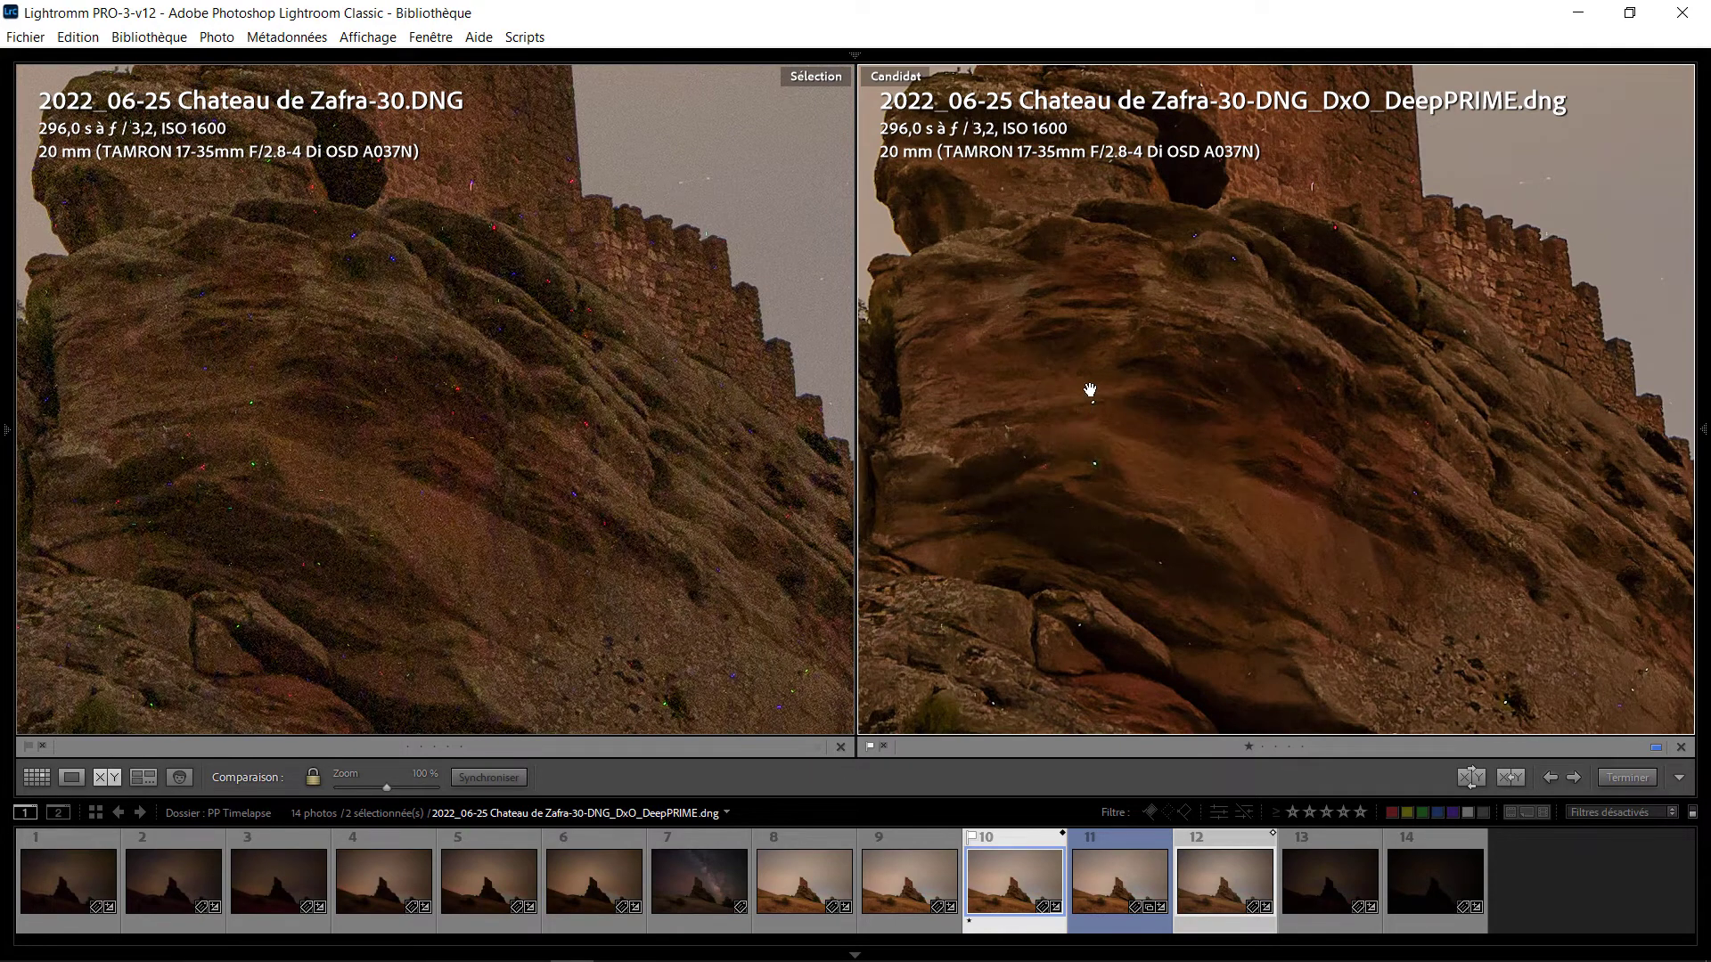
left_click_drag(1233, 531, 1260, 386)
left_click(1265, 505)
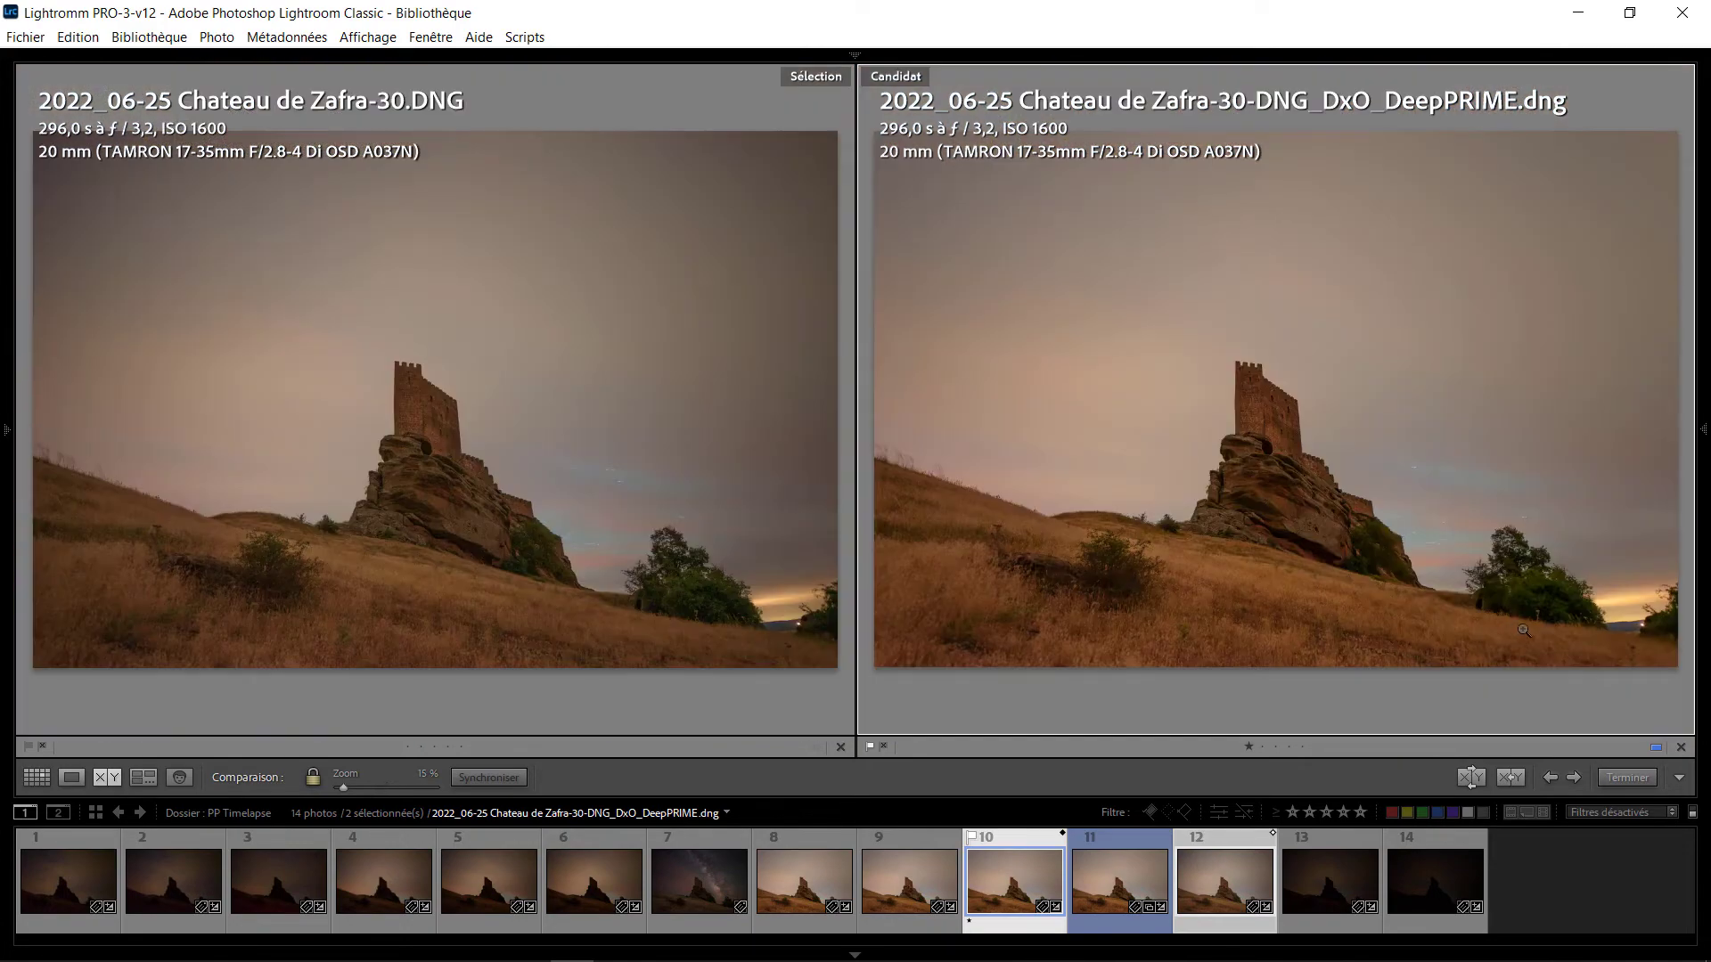
Step: Compare the noise in the star trails, cliff bushes and grassy hillside between the original and DeepPRIME photos at 100 %
left_click(1524, 630)
left_click_drag(1071, 590, 1064, 414)
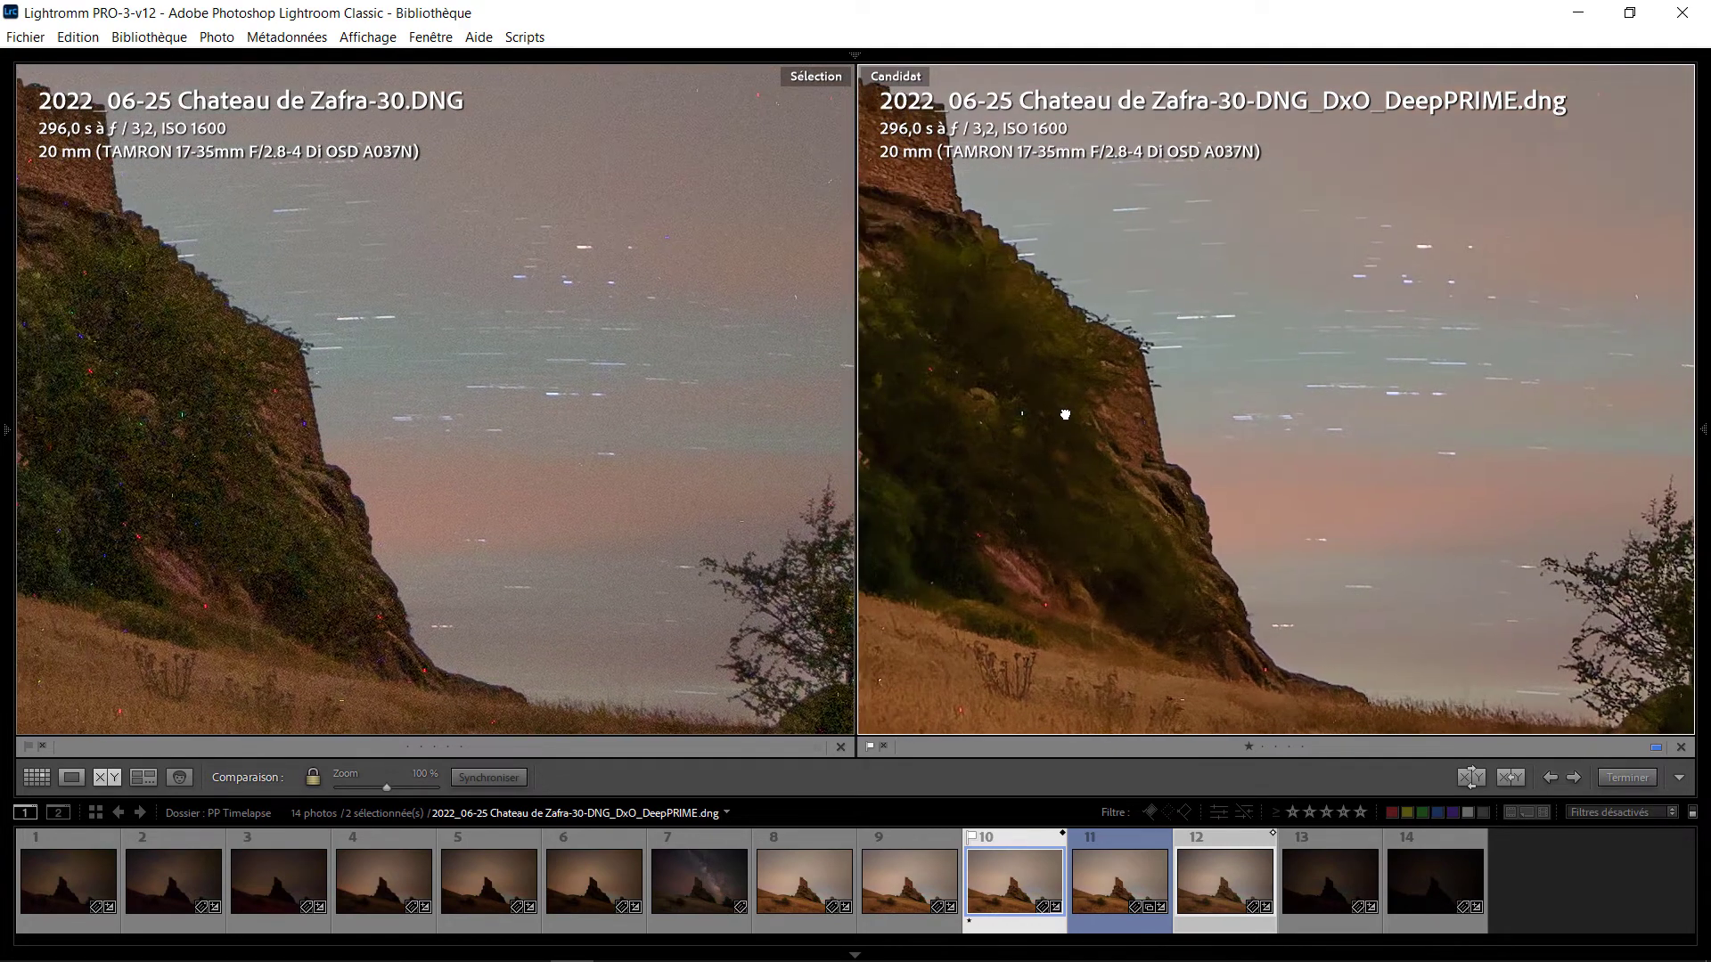
left_click_drag(946, 380, 1060, 415)
left_click(1060, 415)
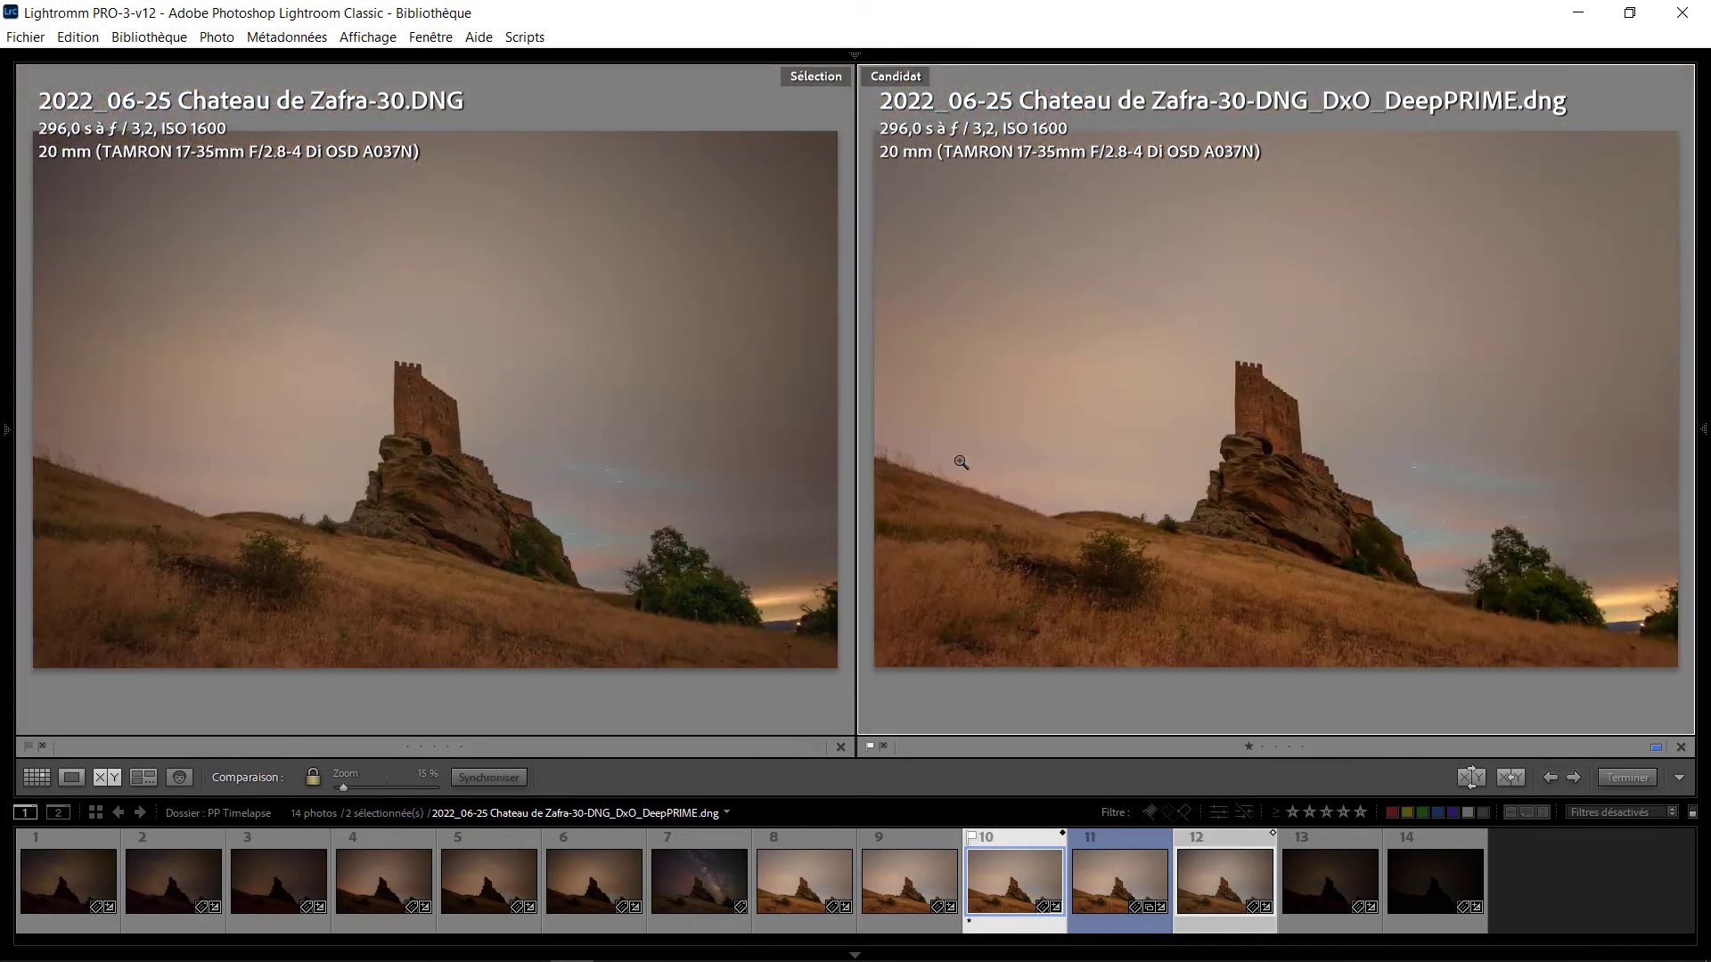
left_click(1044, 516)
left_click_drag(1038, 508, 1329, 428)
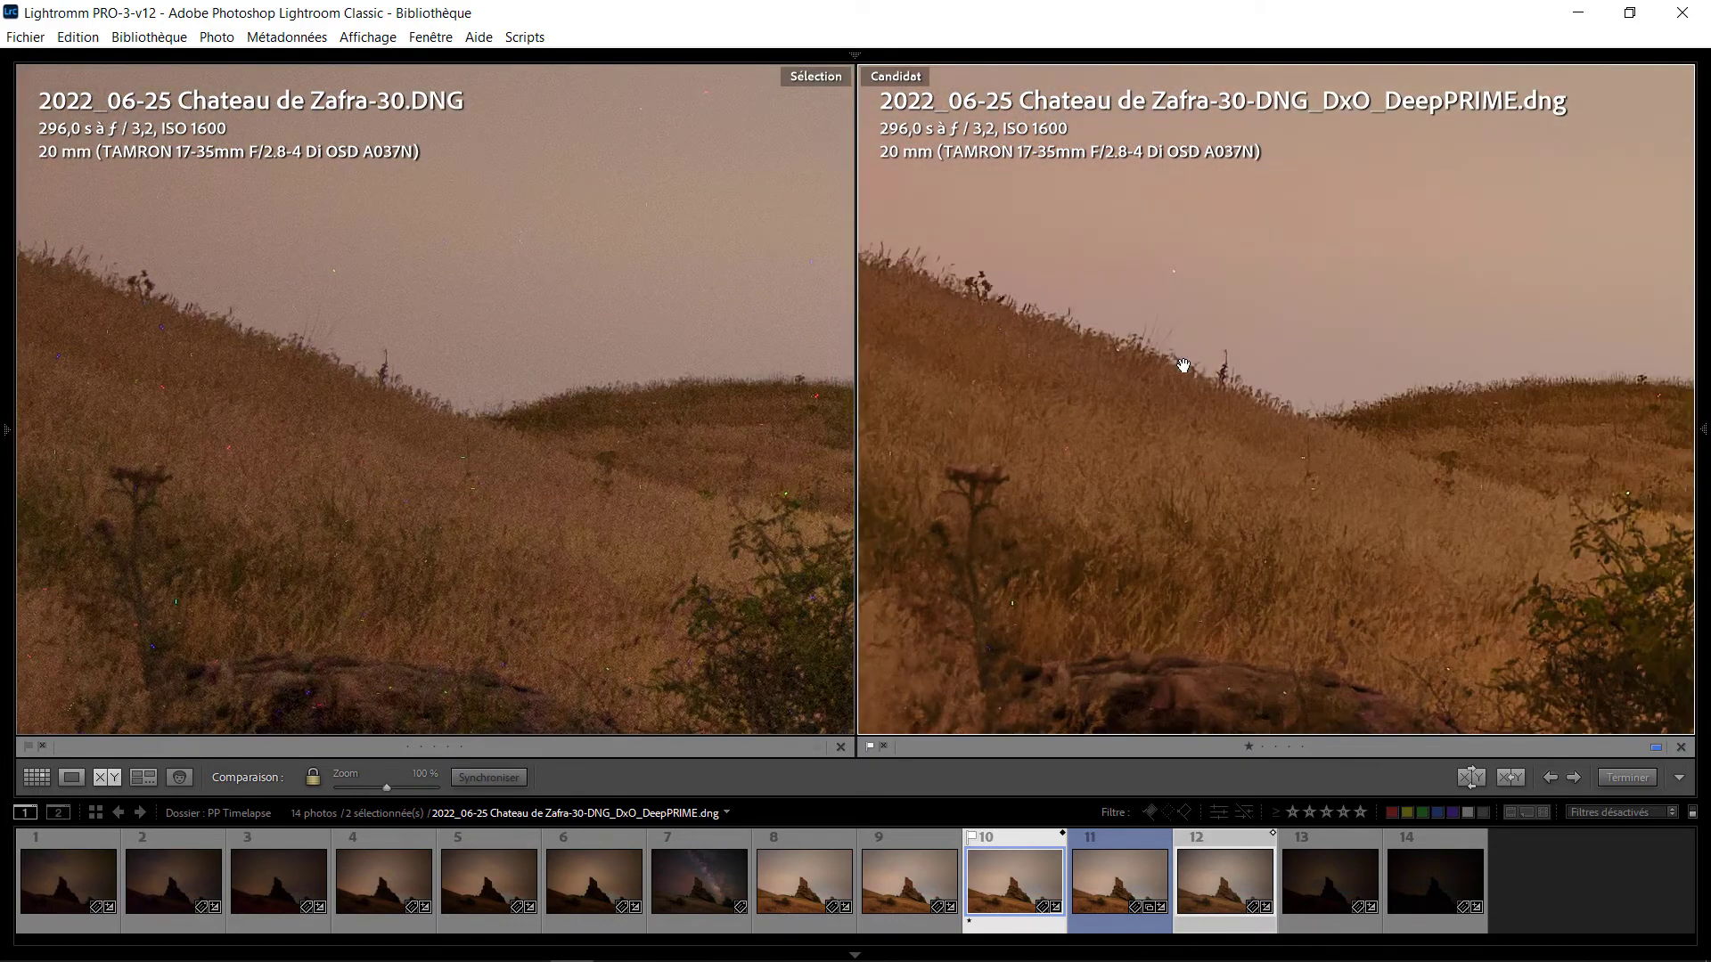